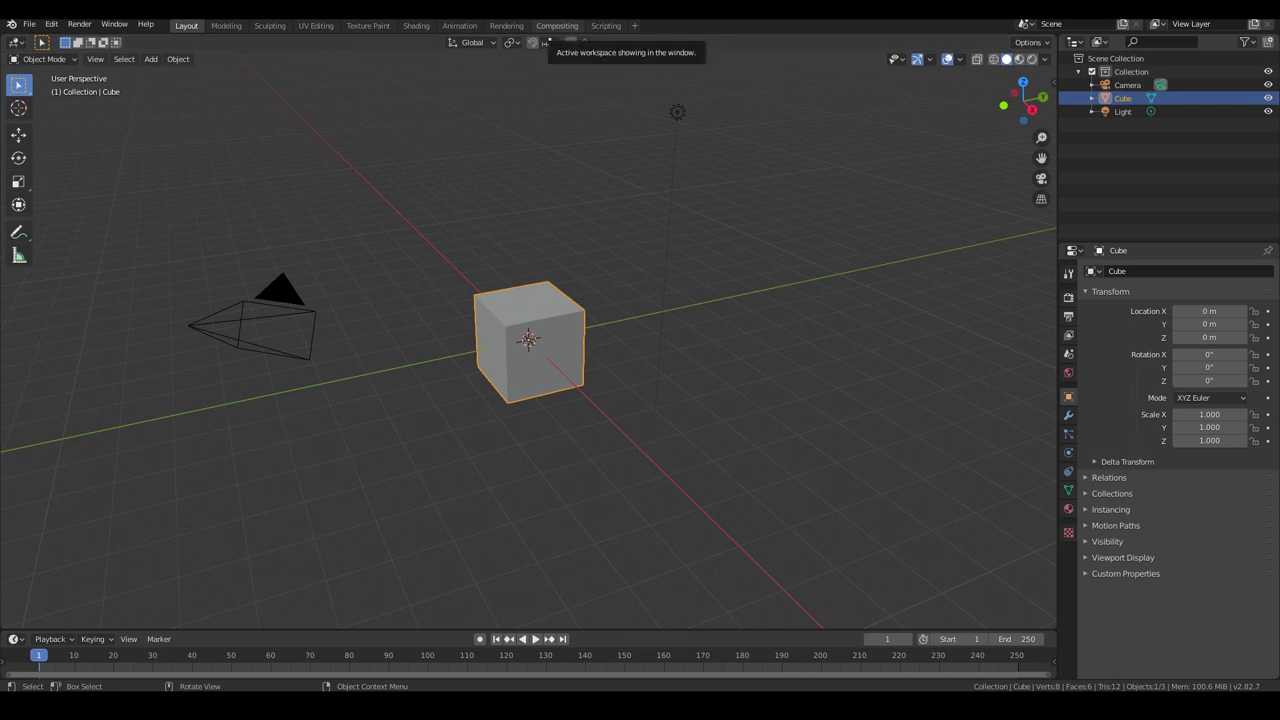
Step: Switch to the Compositing workspace, enable Use Nodes, and delete the Render Layers node
click(557, 25)
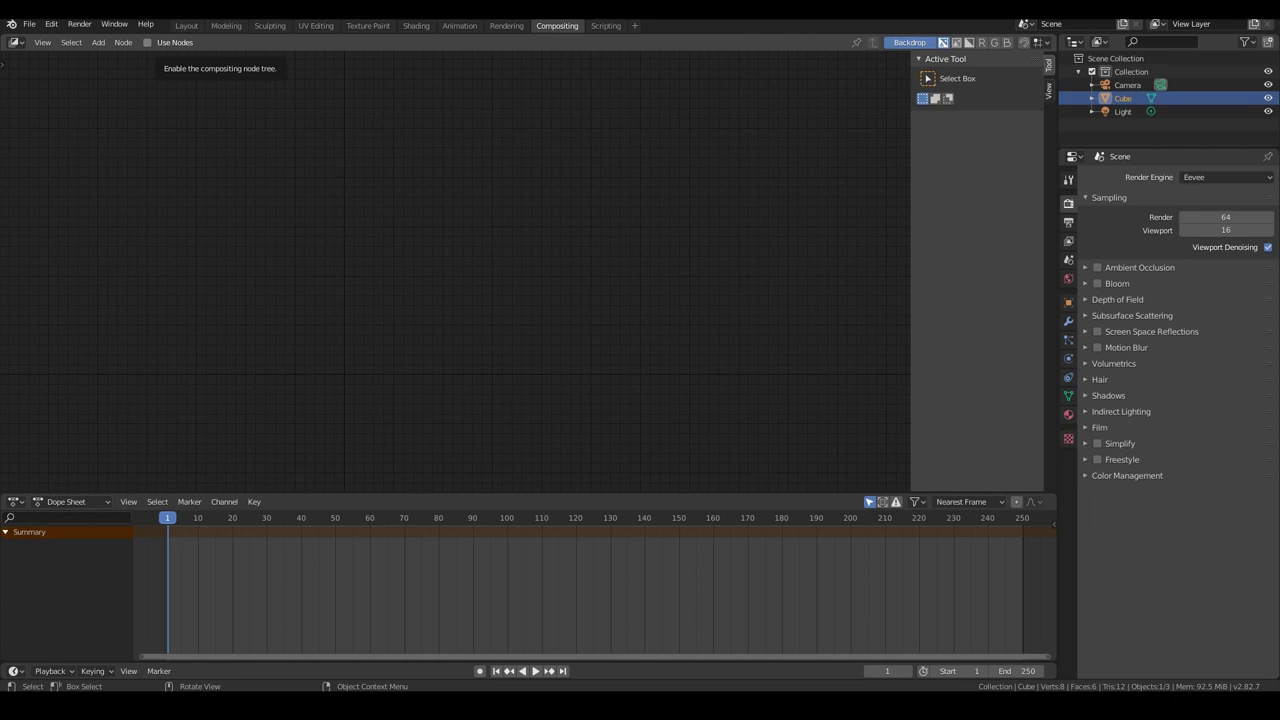
click(148, 42)
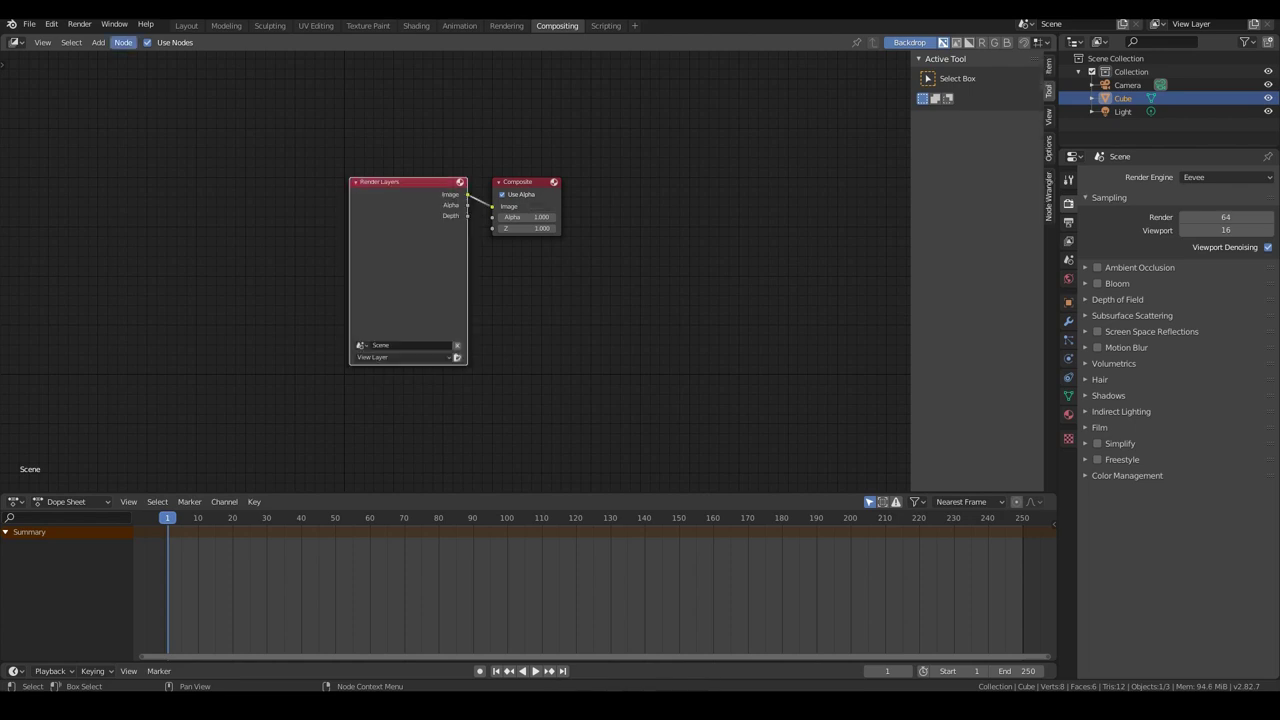
click(123, 42)
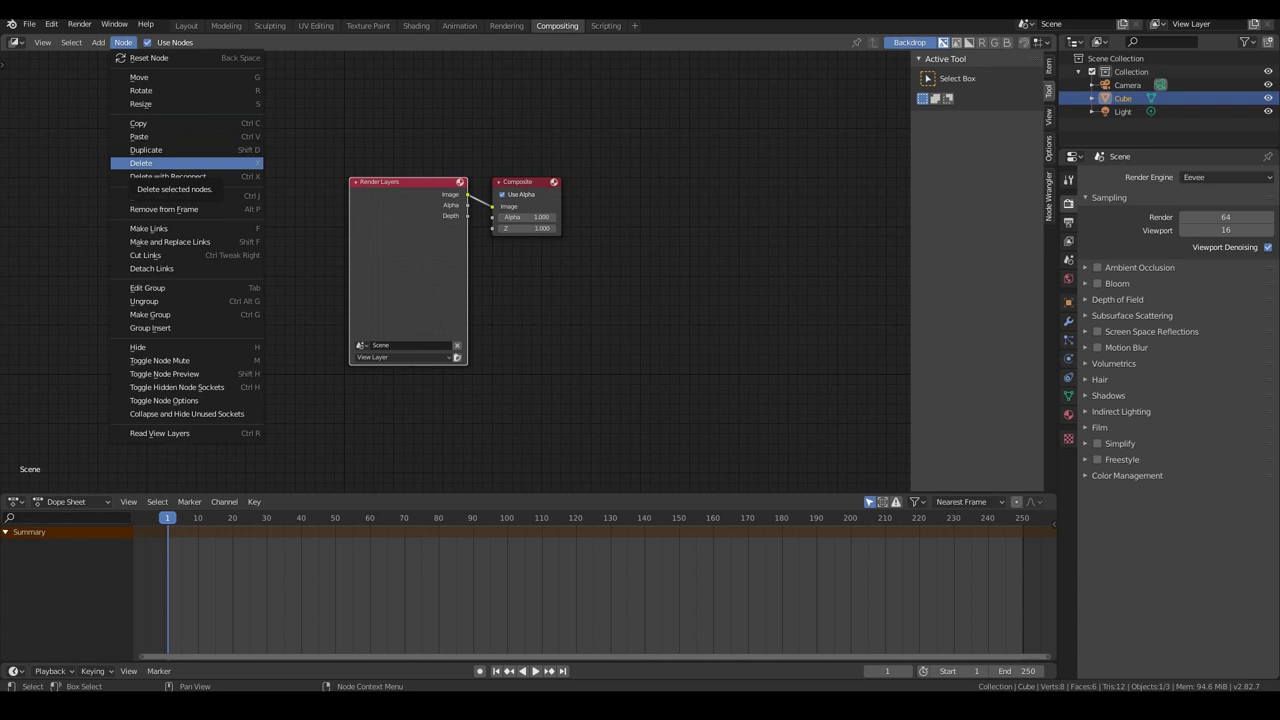
click(150, 163)
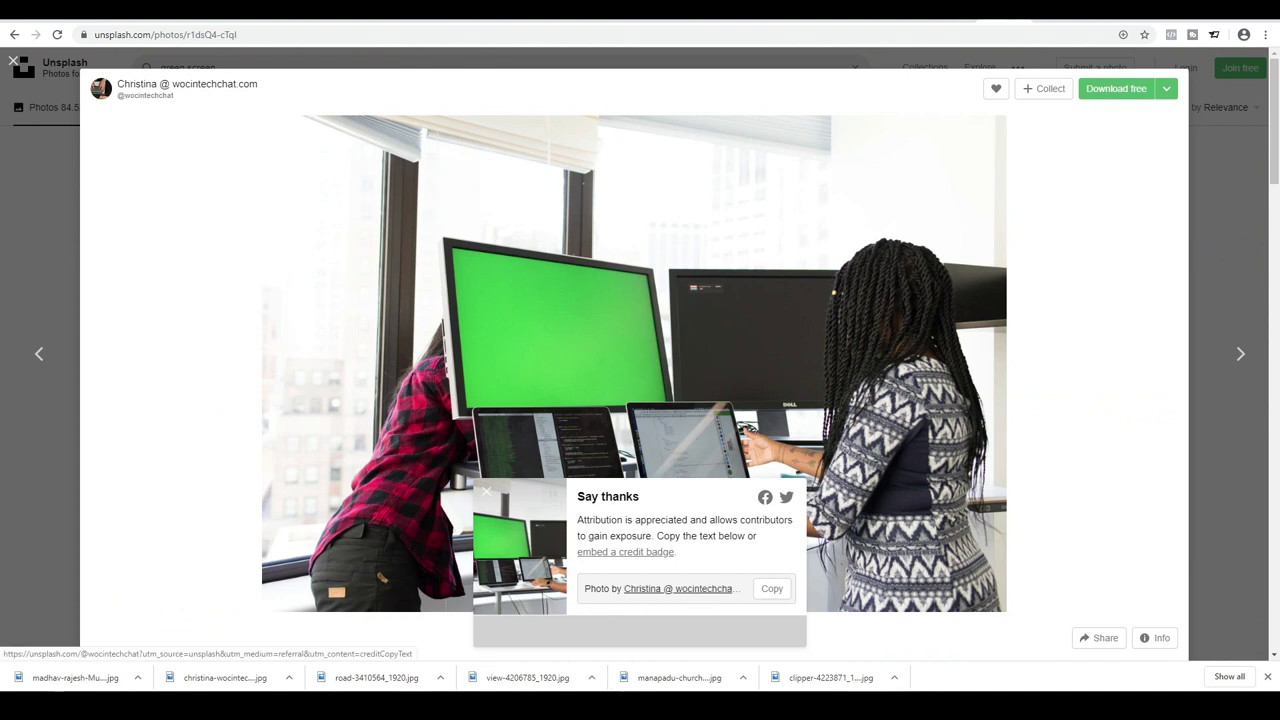
Step: Look at the green-screen photo's contributor page on Unsplash and leaf through the downloaded images in the Photos folder
click(677, 588)
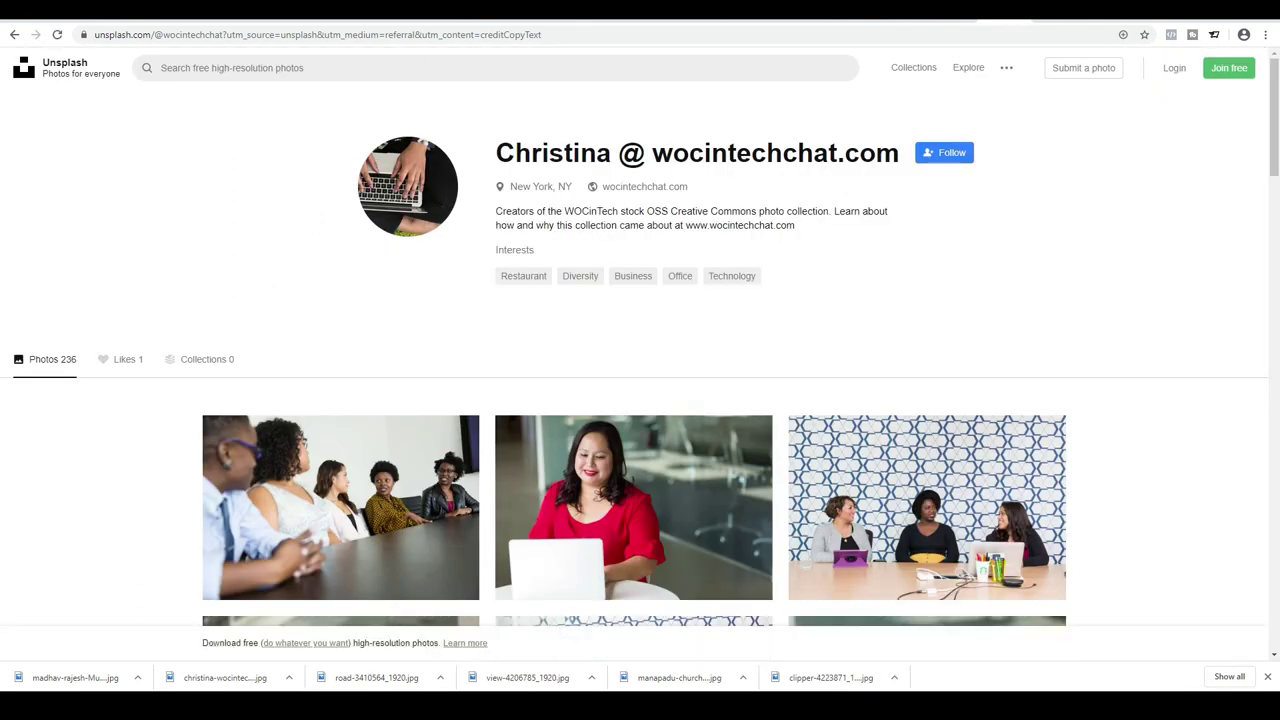
click(14, 34)
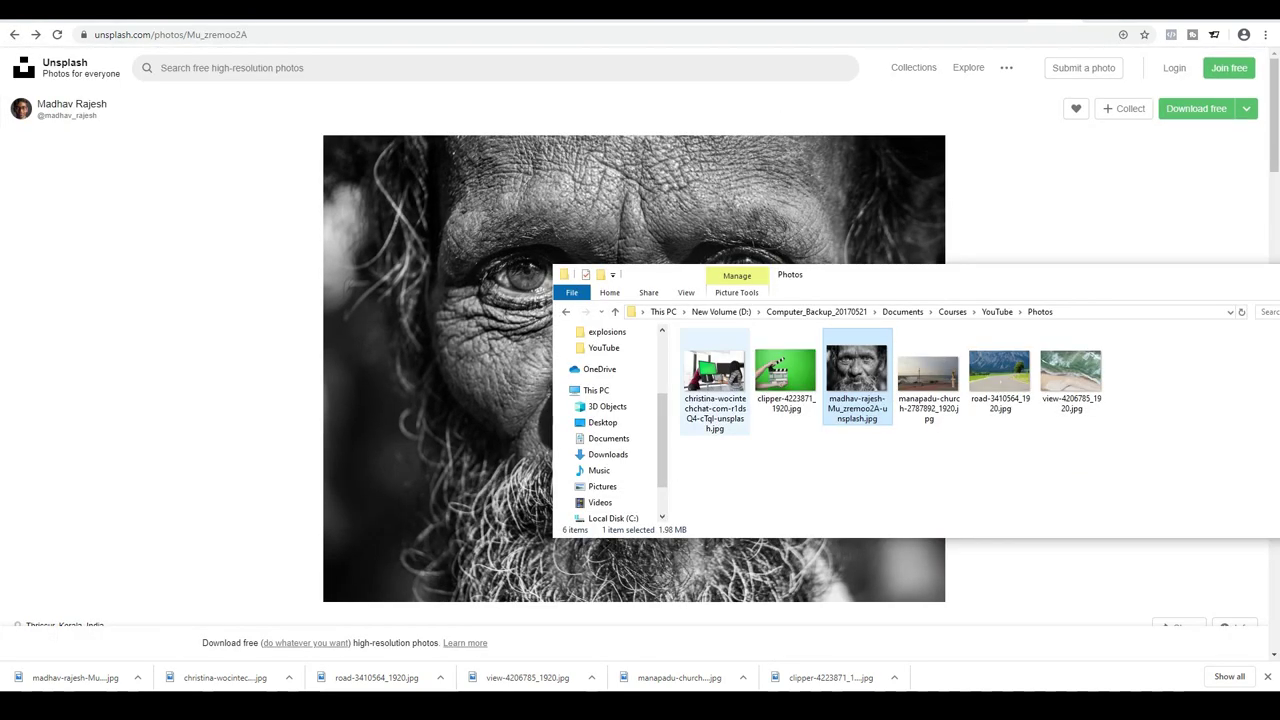
double_click(785, 372)
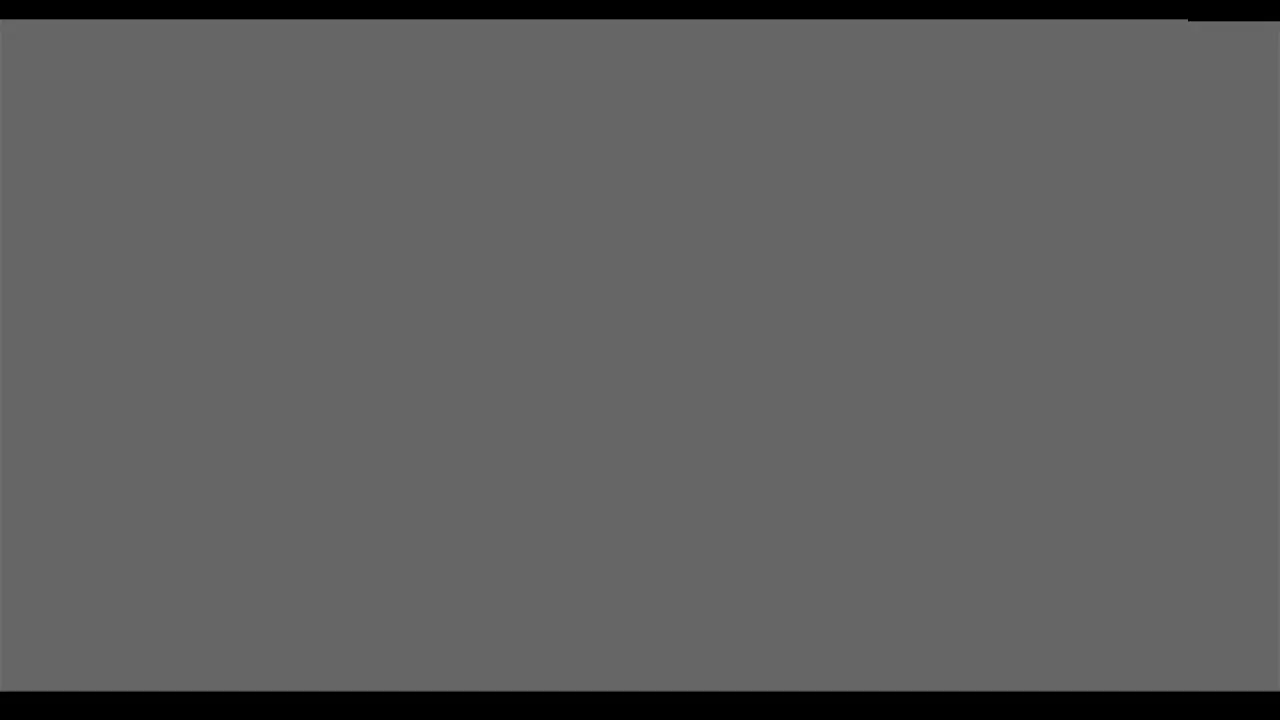
key(Right)
key(Right)
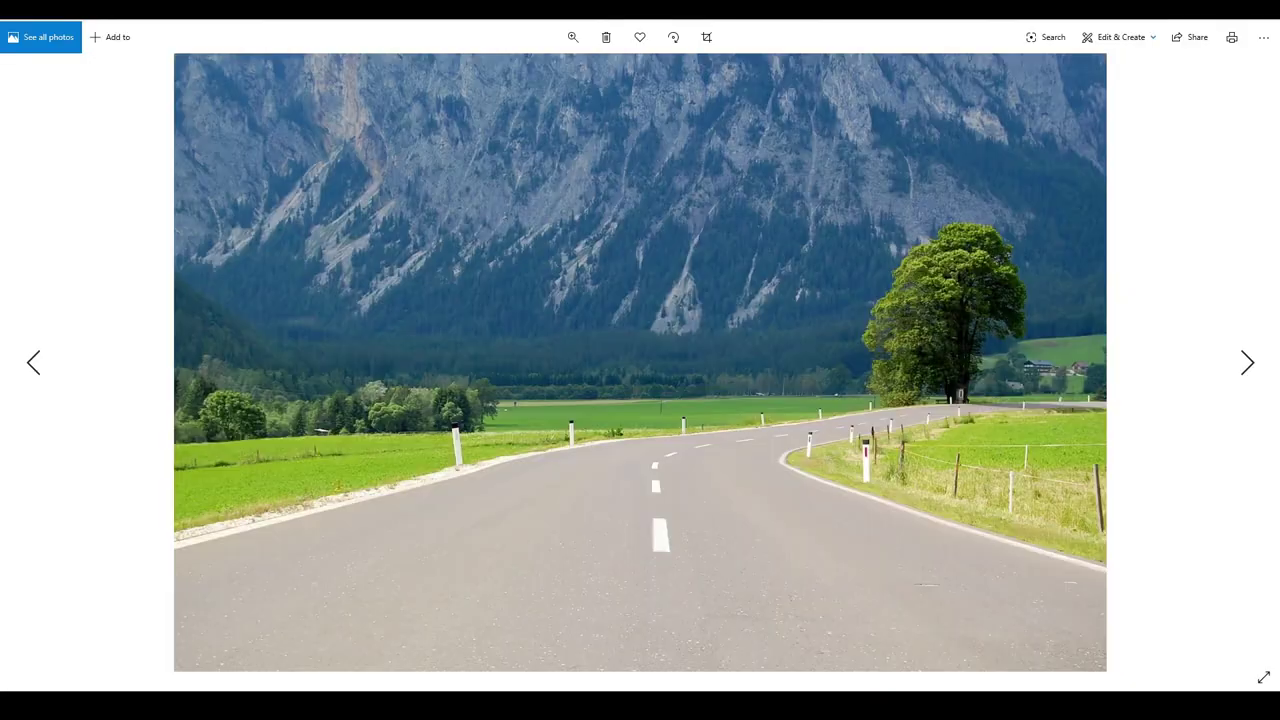
key(Right)
key(Right)
key(Right)
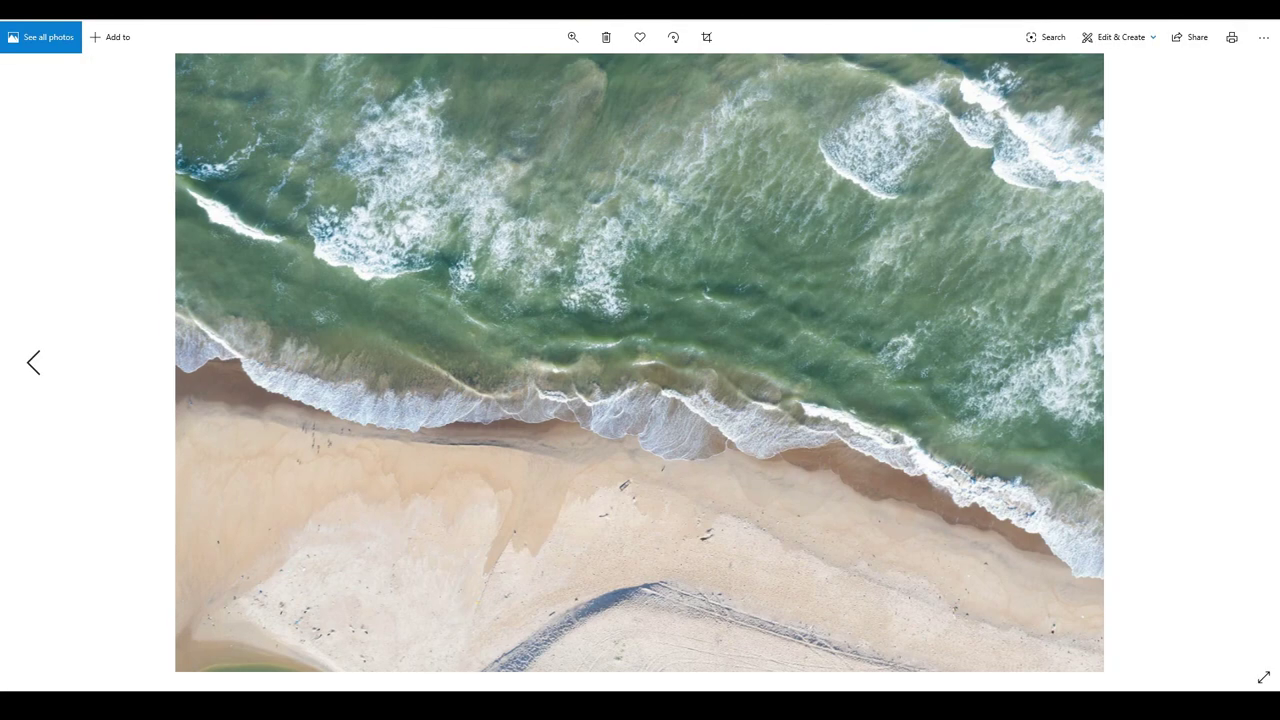
key(alt+F4)
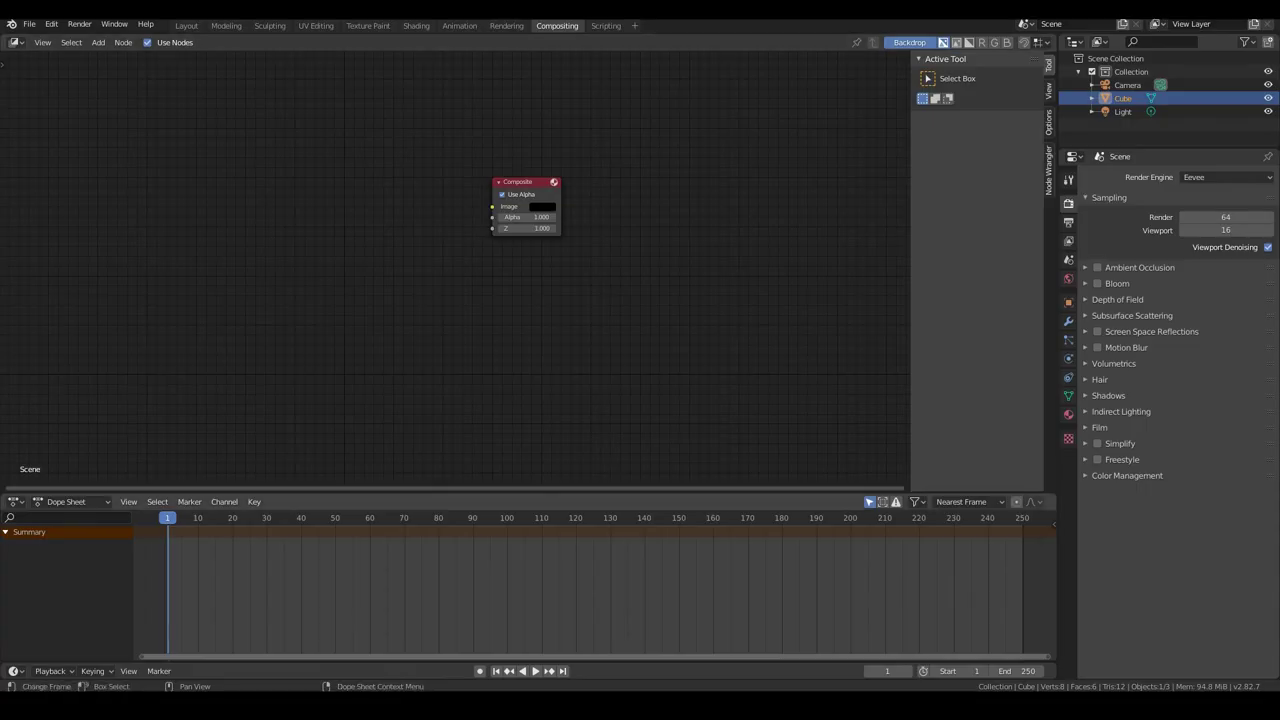
Step: Bring view-4206785_1920.jpg from the Photos folder into Blender's compositor as an image node and link its Image output to the Composite node
mouse_move(441, 704)
click(368, 665)
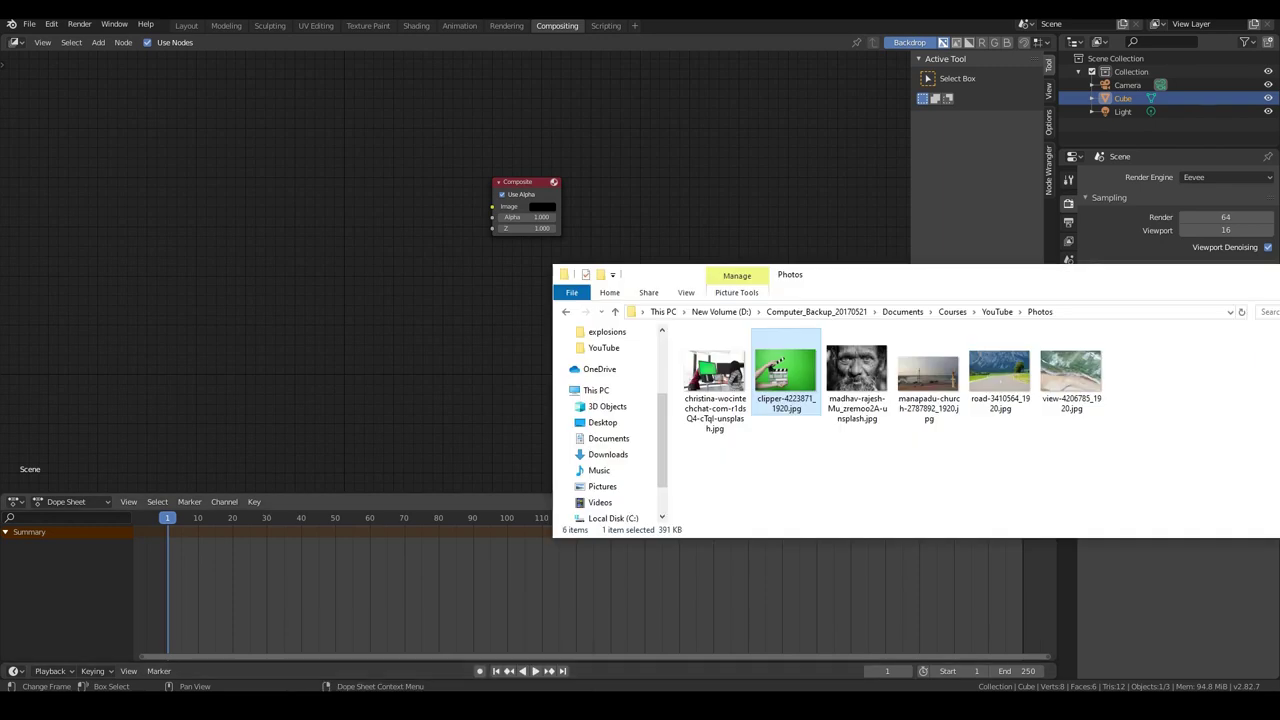
drag(1078, 380, 152, 151)
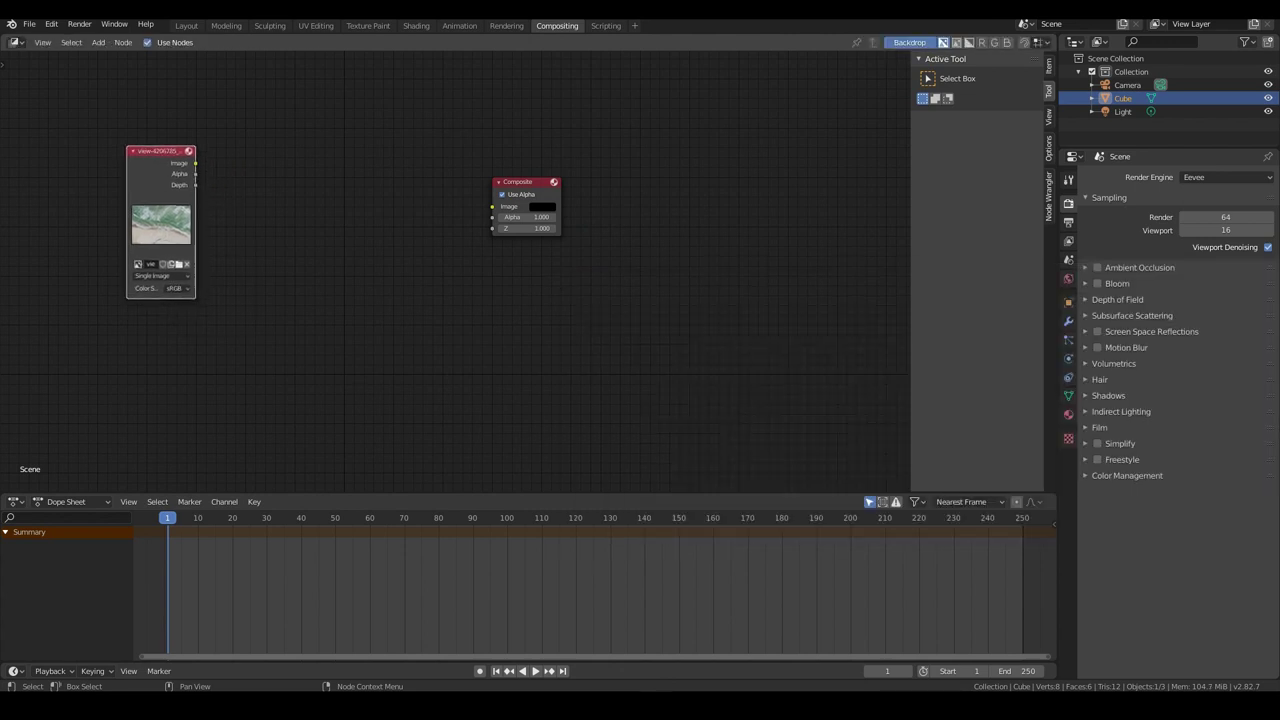
drag(523, 183, 658, 158)
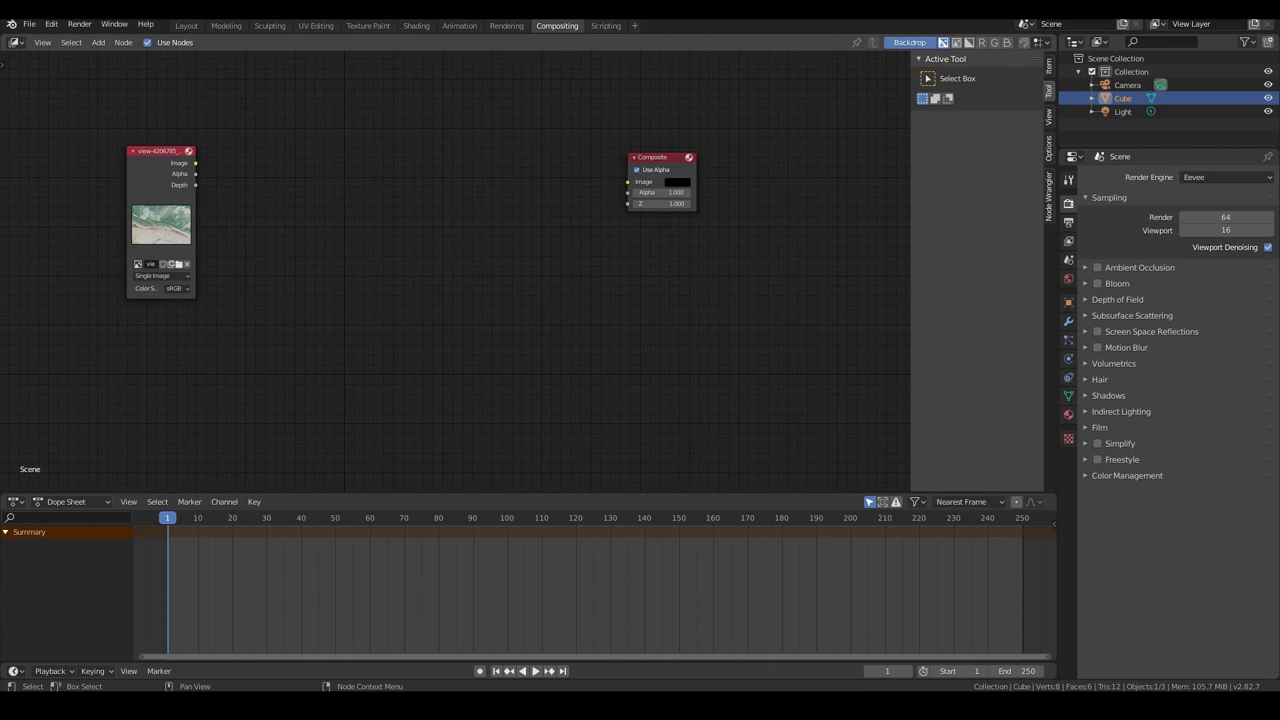
drag(195, 162, 628, 182)
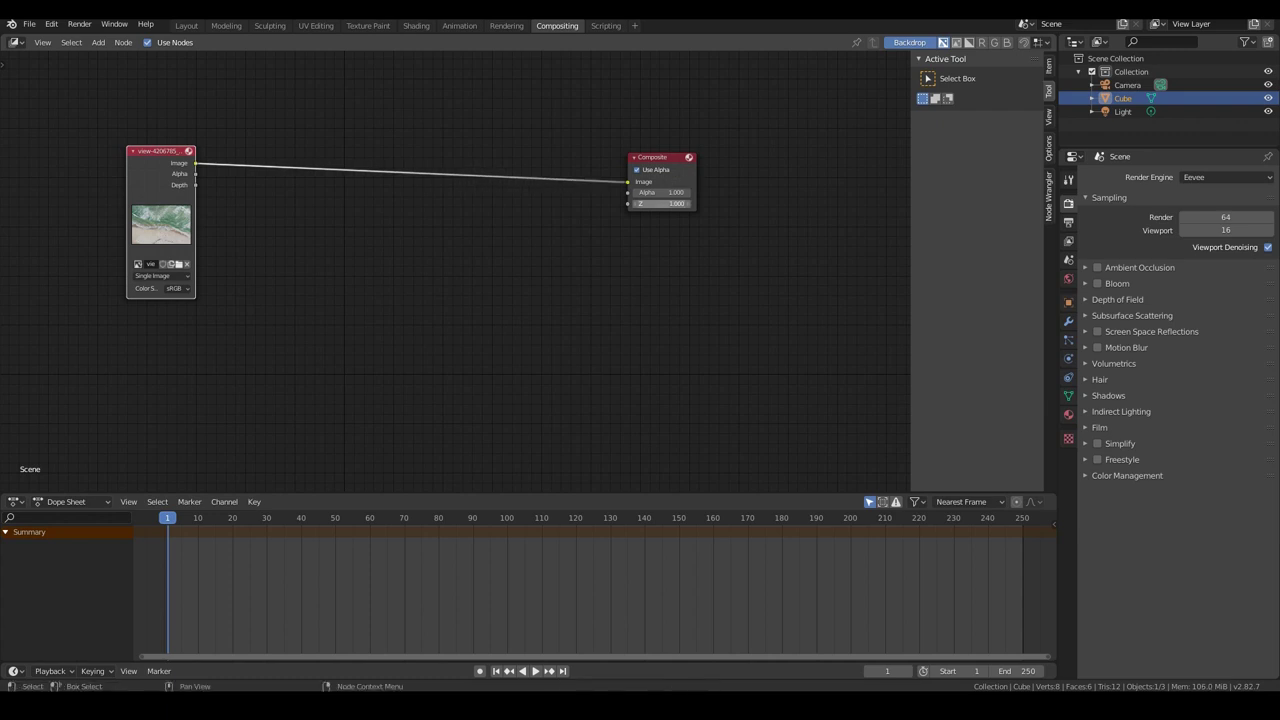
Step: Render the image to inspect the unmodified beach photo, and close the render result
click(80, 24)
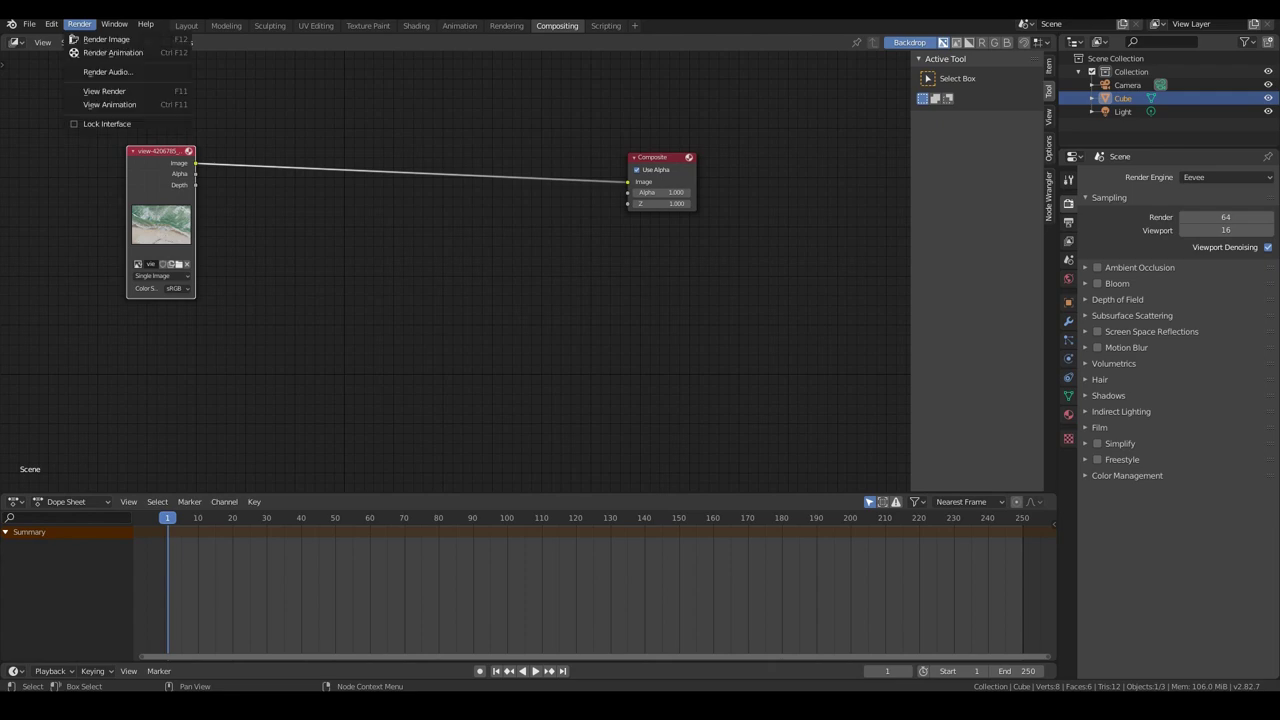
click(100, 39)
scroll(640, 363, down, 1)
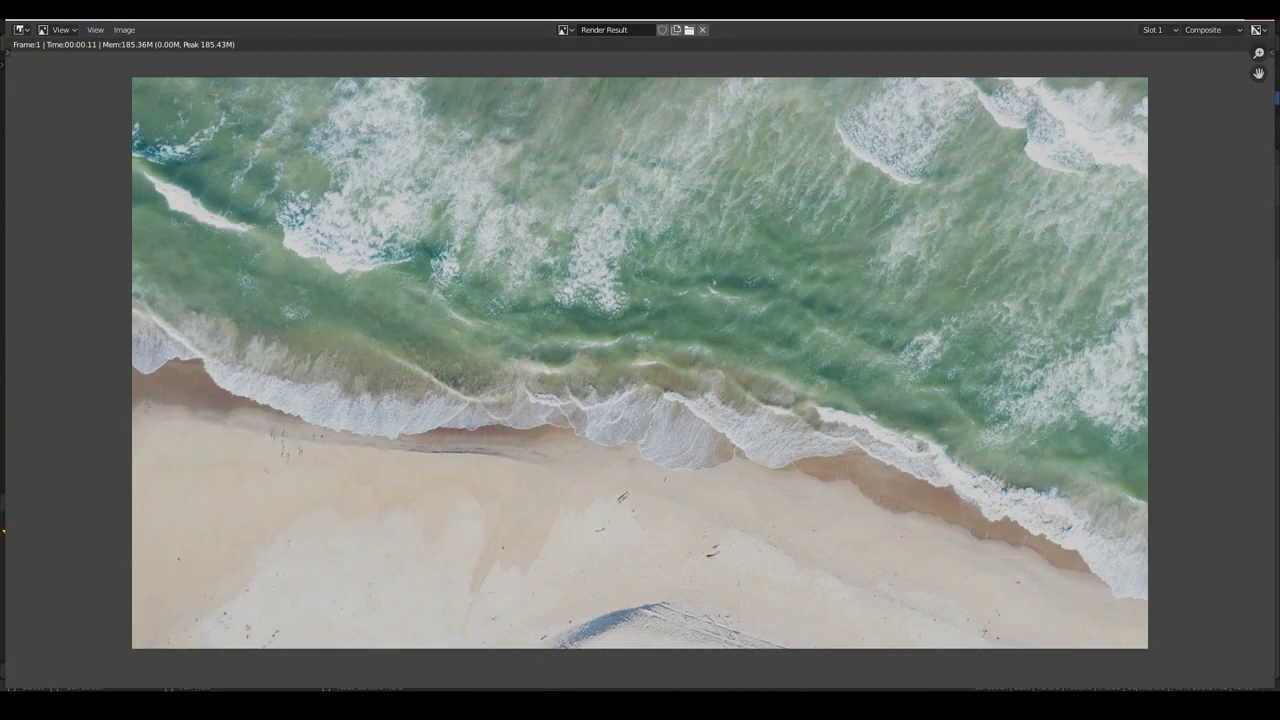
key(Escape)
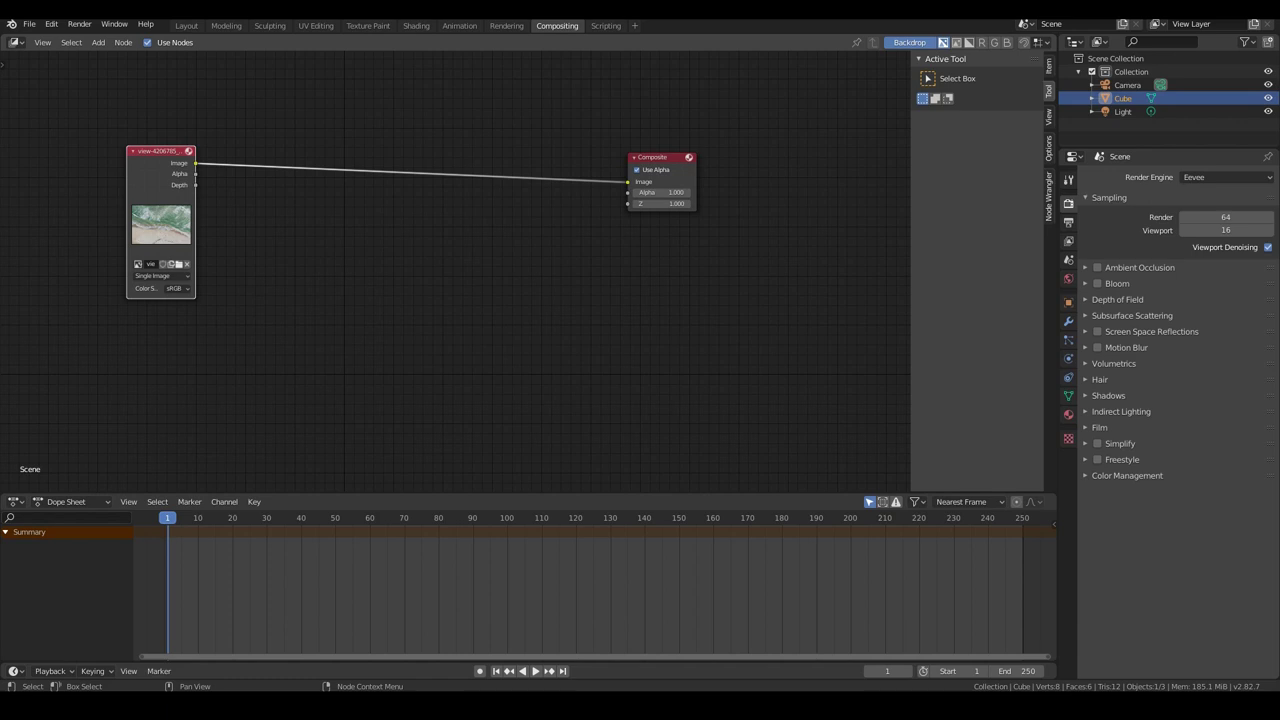
Step: Insert a Bright/Contrast node on the link between the beach image node and the Composite node
click(98, 42)
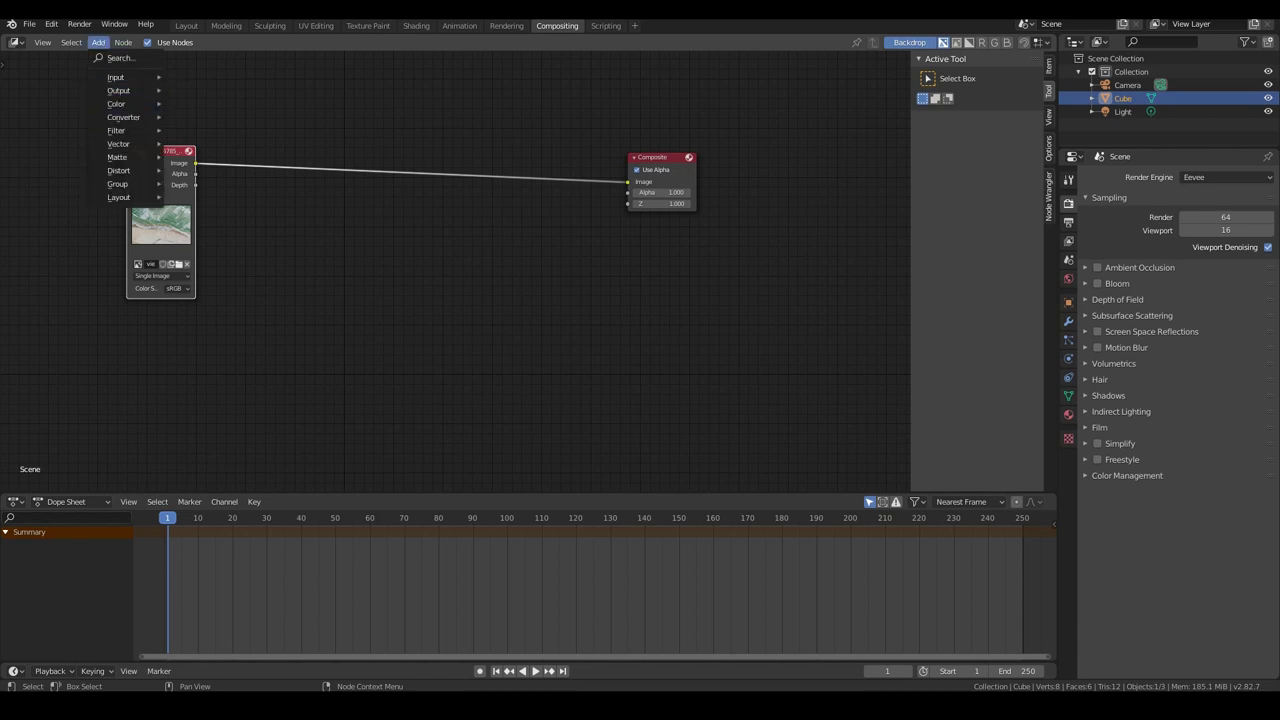
mouse_move(120, 104)
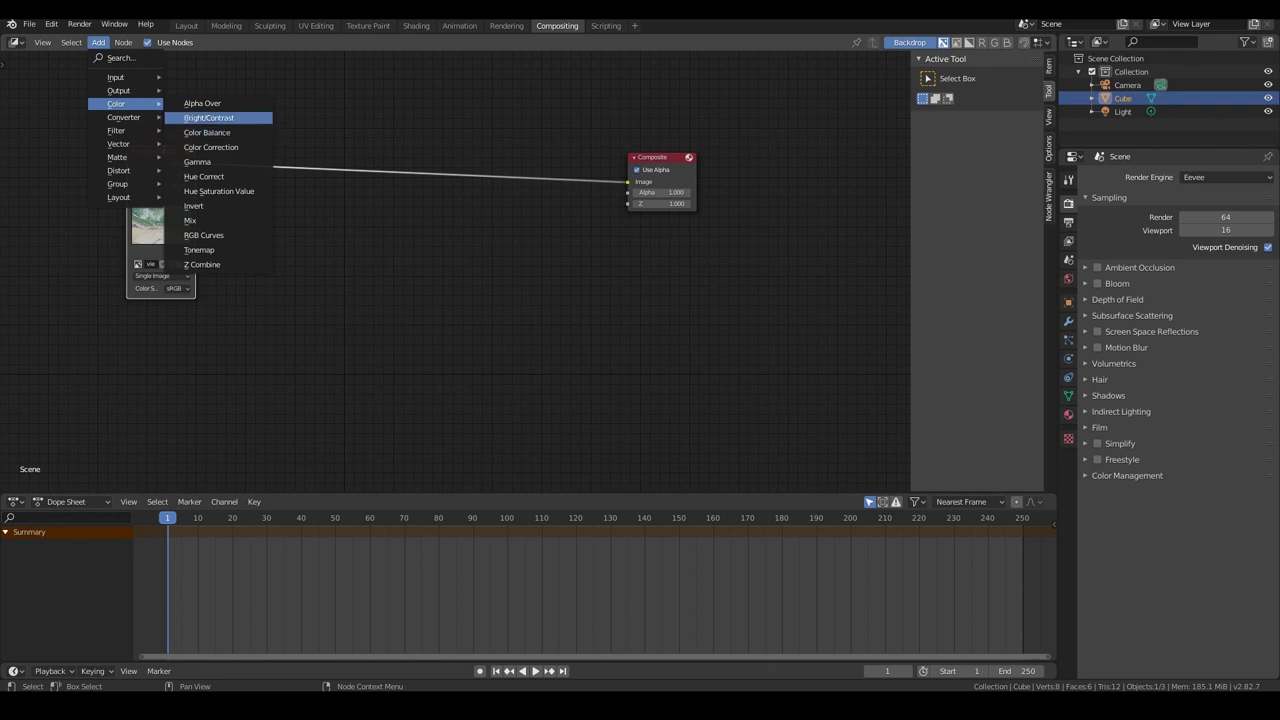
click(210, 118)
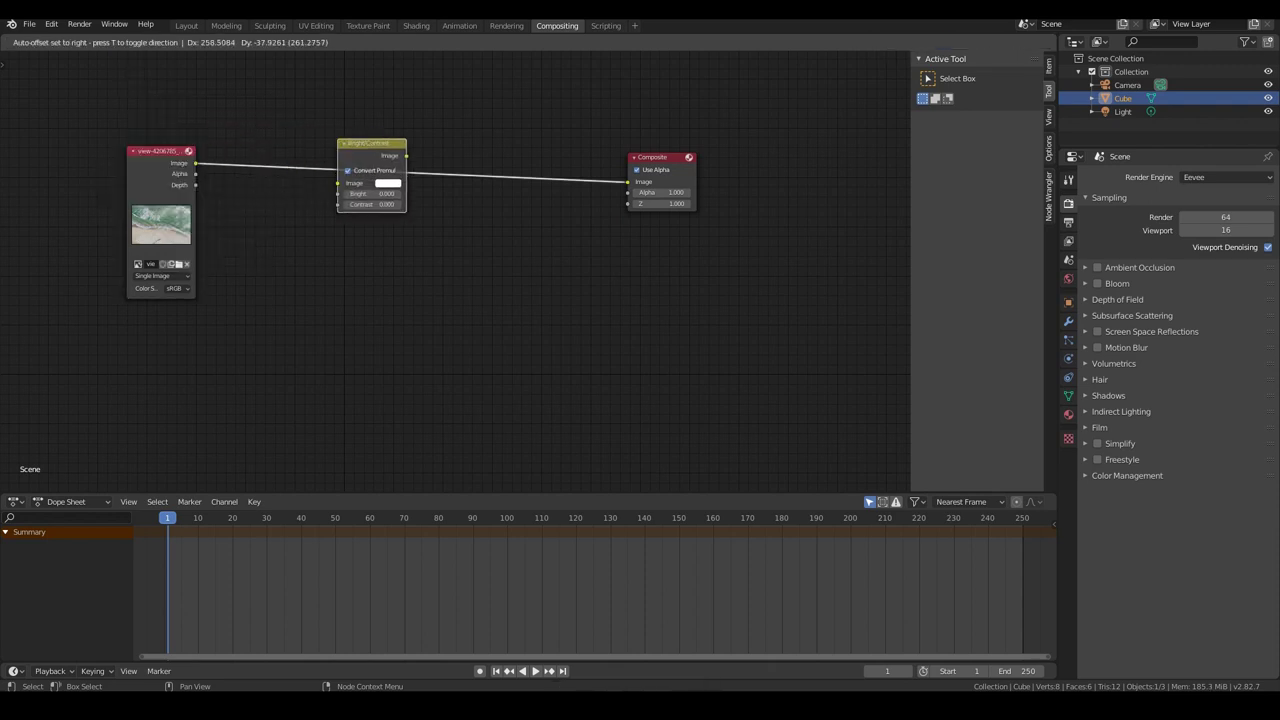
click(348, 151)
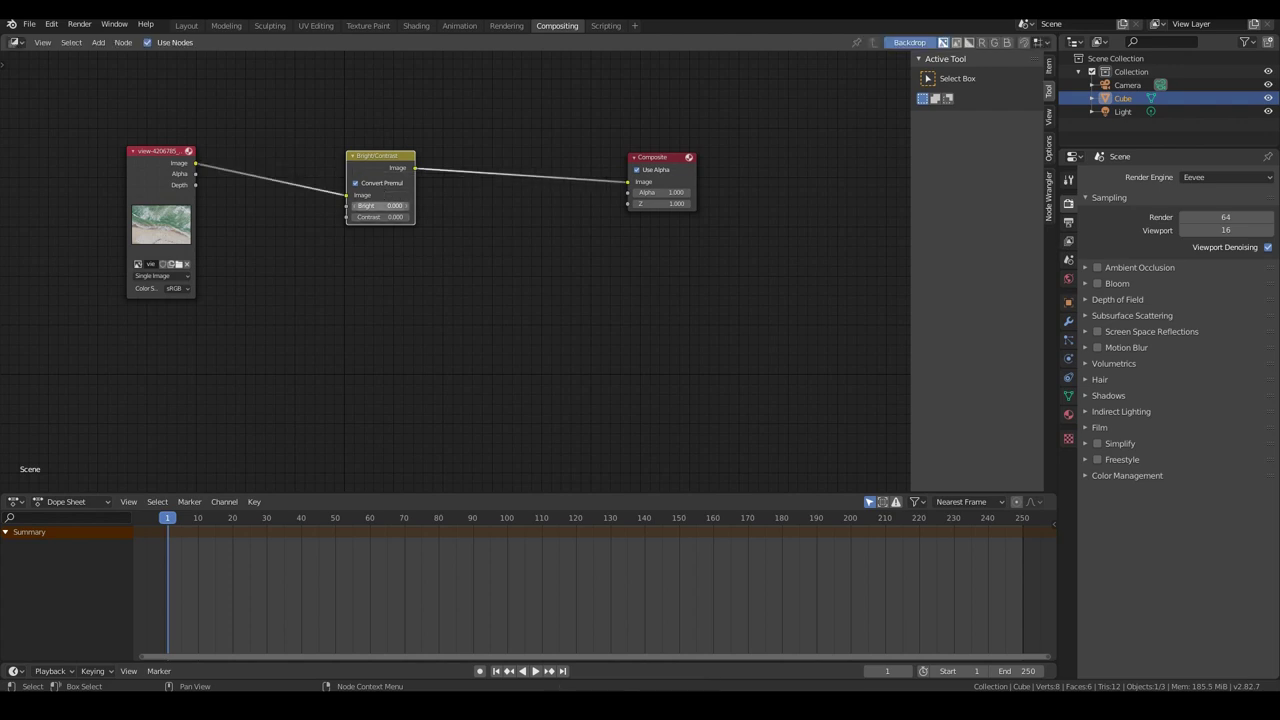
Step: Raise the Bright/Contrast node's Bright value slightly above zero and render the image to check the effect
drag(381, 206, 450, 205)
click(79, 24)
click(100, 38)
scroll(640, 363, down, 3)
scroll(640, 363, up, 1)
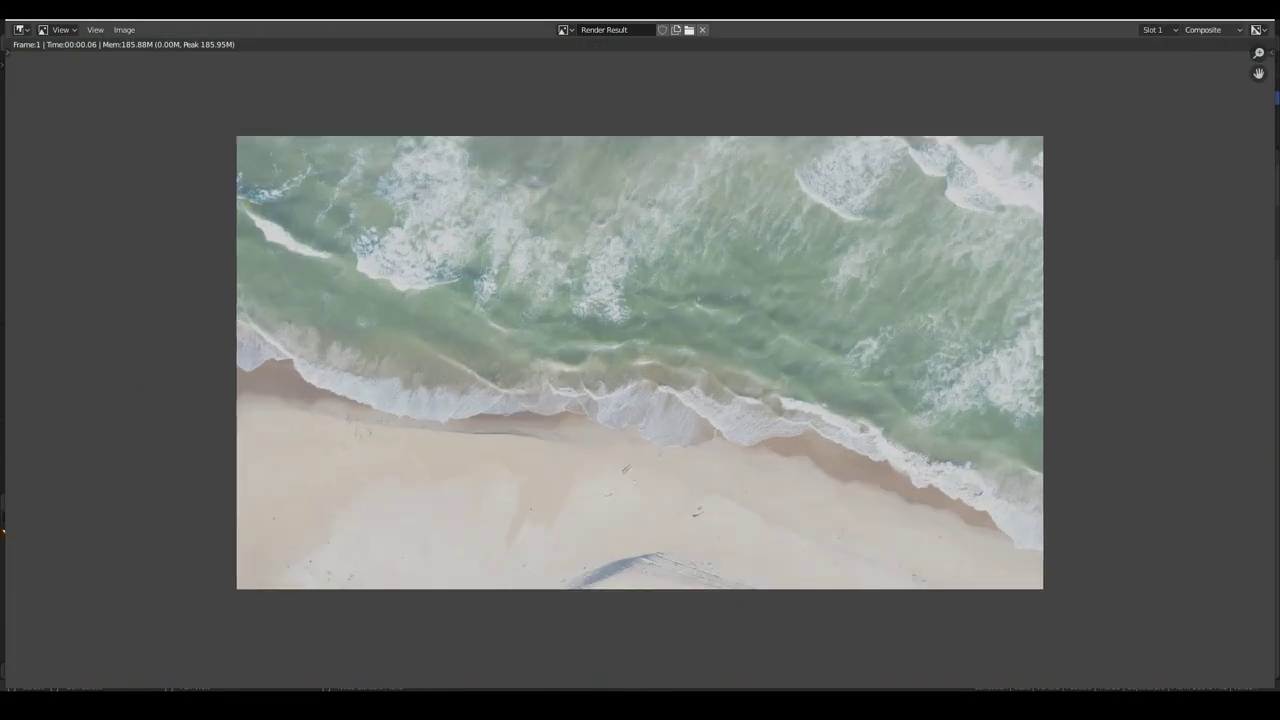
key(Escape)
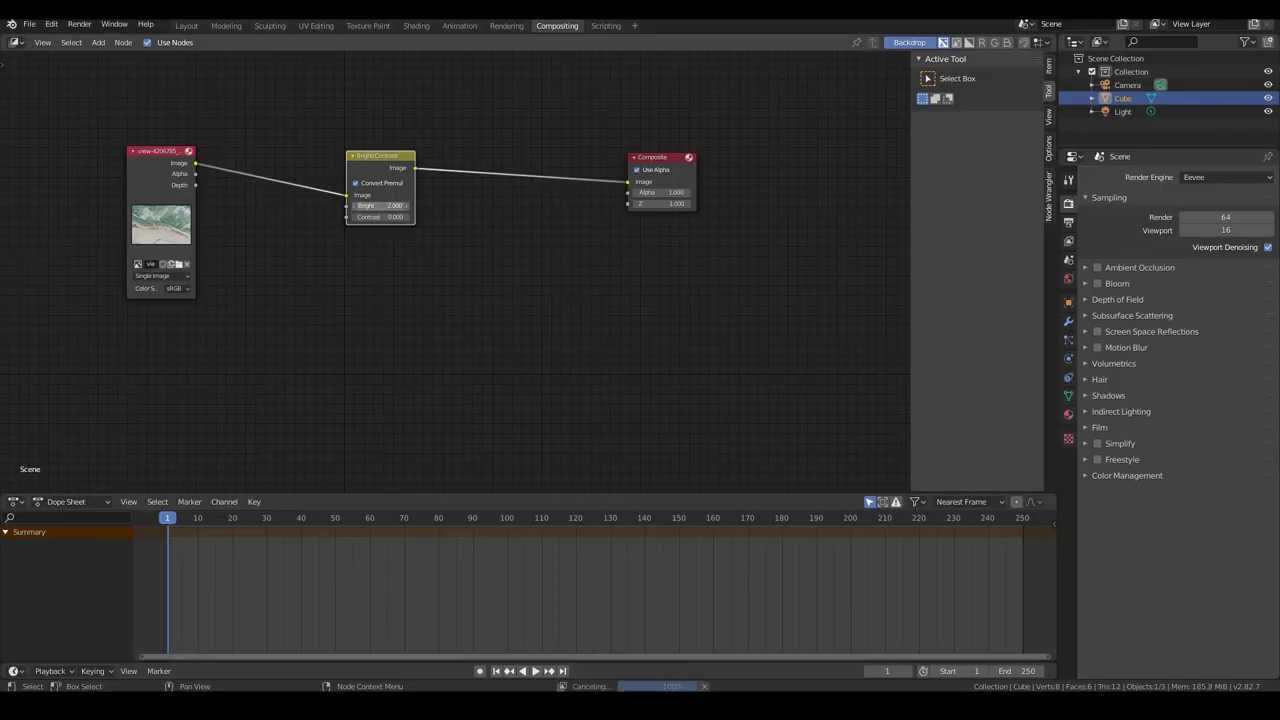
Step: Set the Bright/Contrast node's Bright value to -21.300 and render the image to check the effect
drag(380, 206, 202, 206)
click(80, 24)
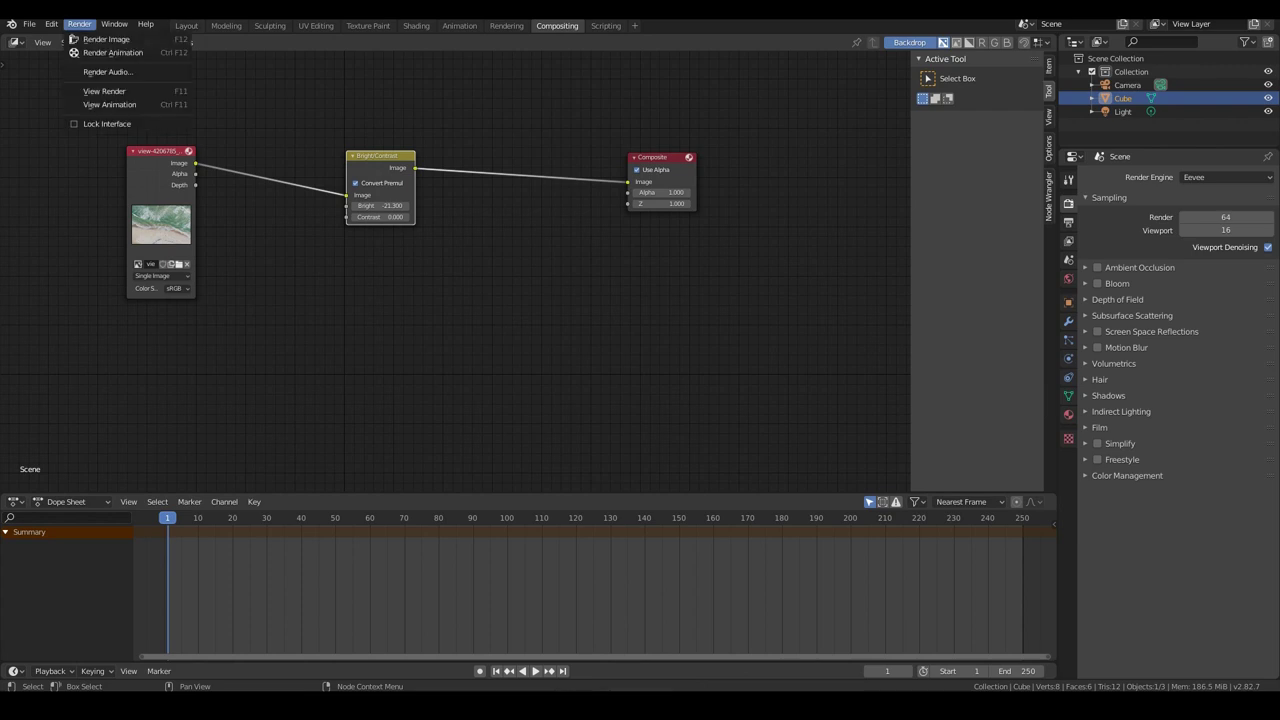
click(105, 39)
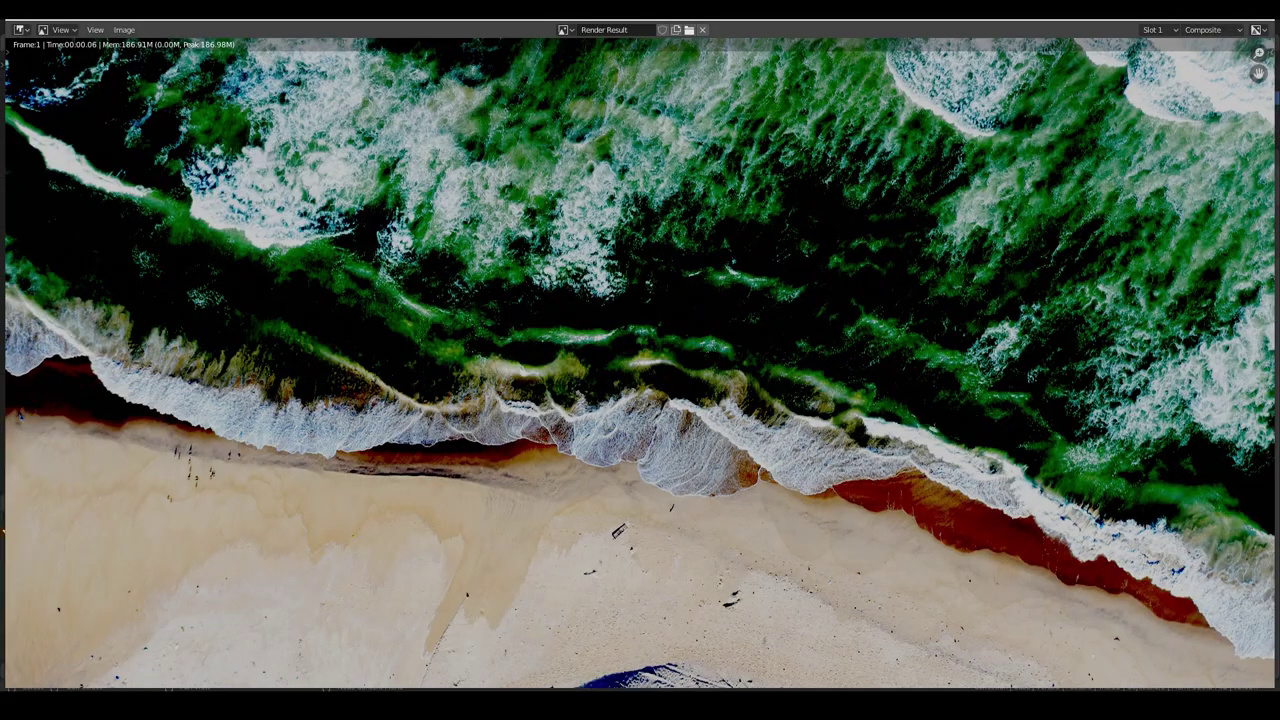
scroll(640, 362, down, 2)
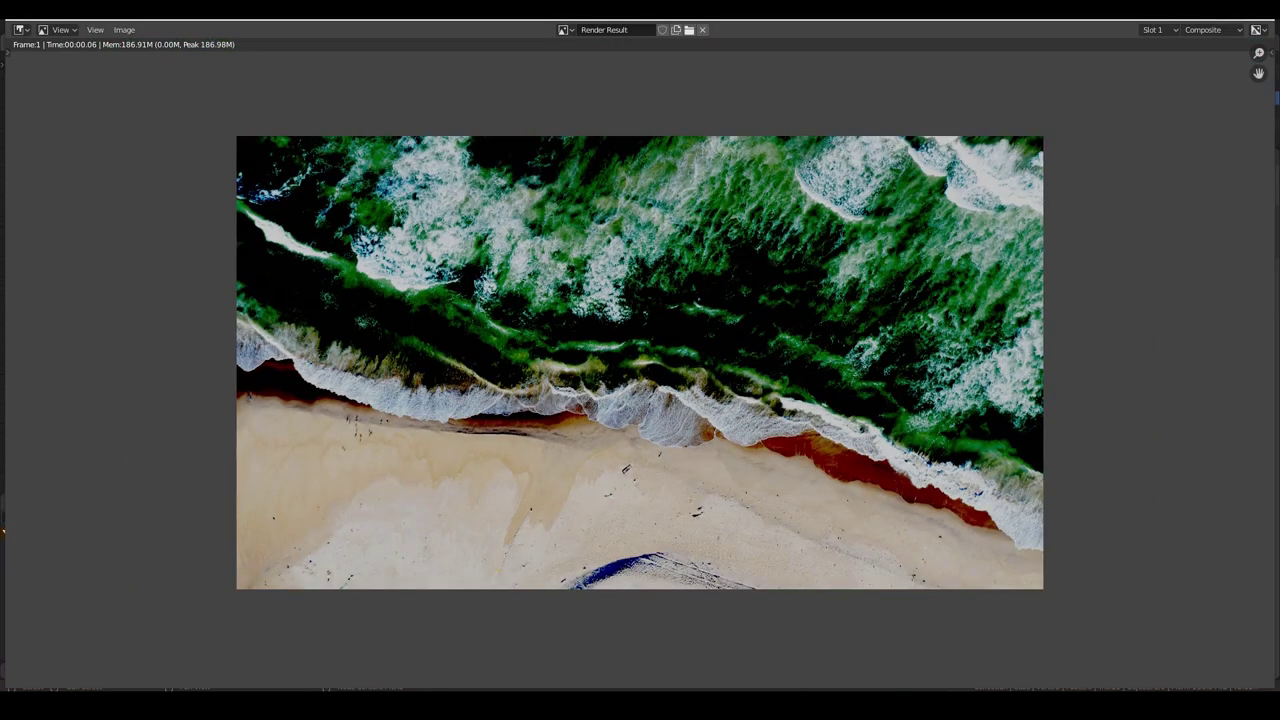
key(Escape)
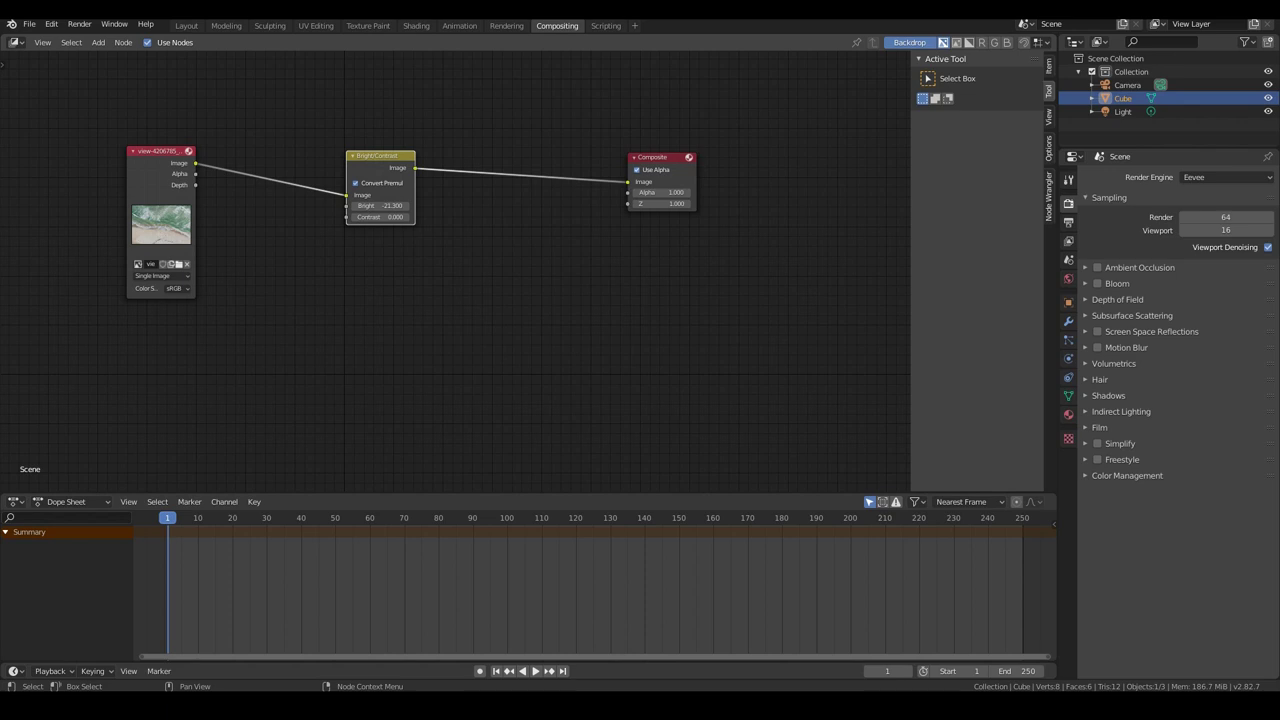
Step: Add a Viewer node below the Composite node and link the Bright/Contrast node's Image output to it
click(98, 42)
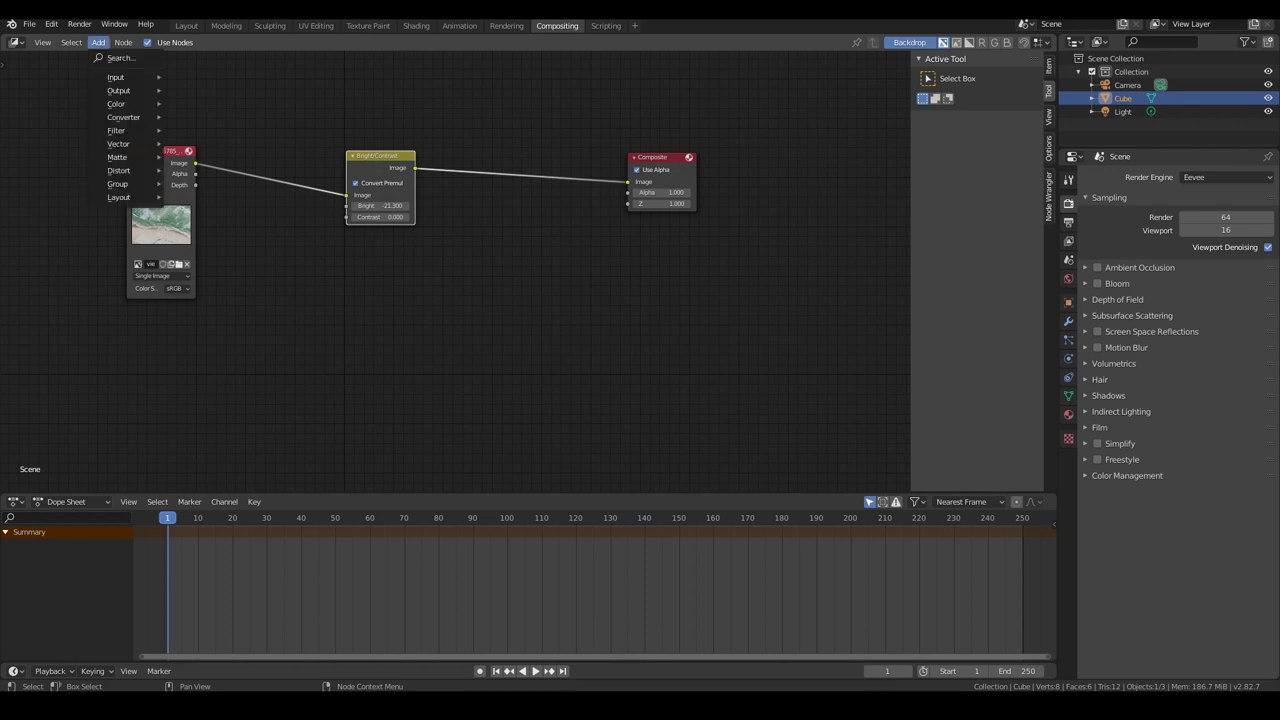
mouse_move(120, 90)
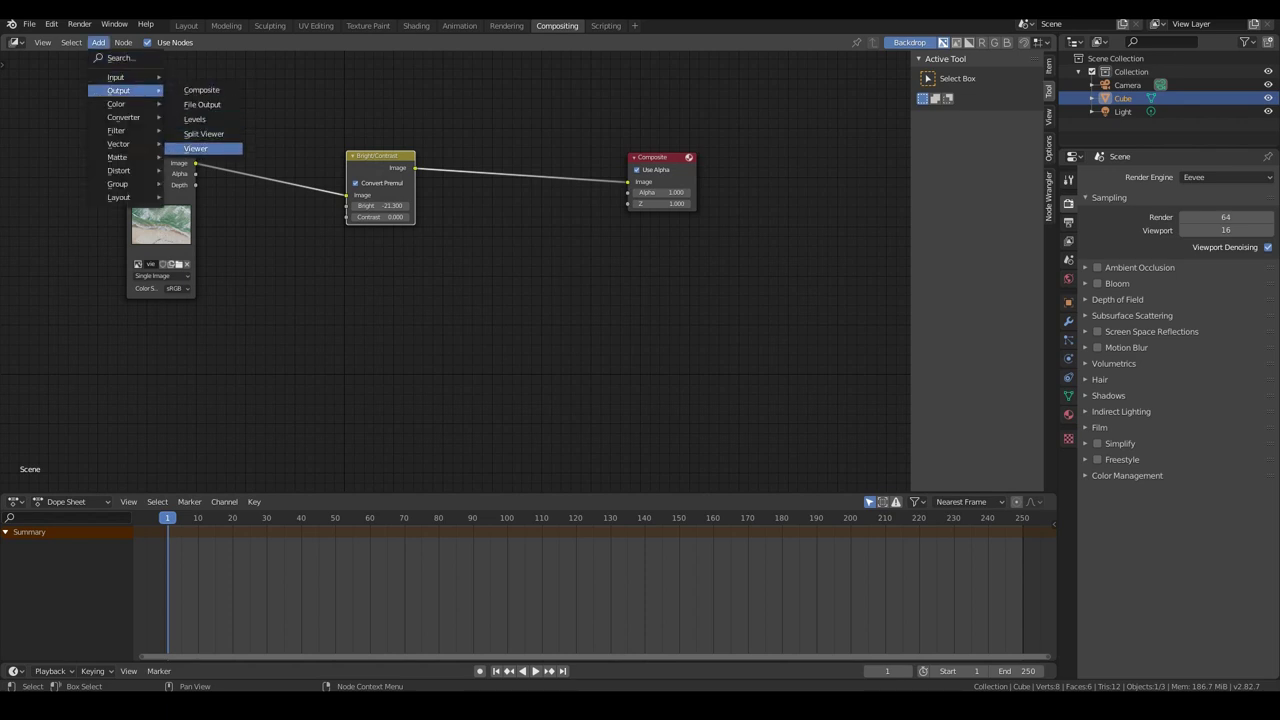
key(Escape)
key(shift+a)
mouse_move(520, 225)
click(613, 283)
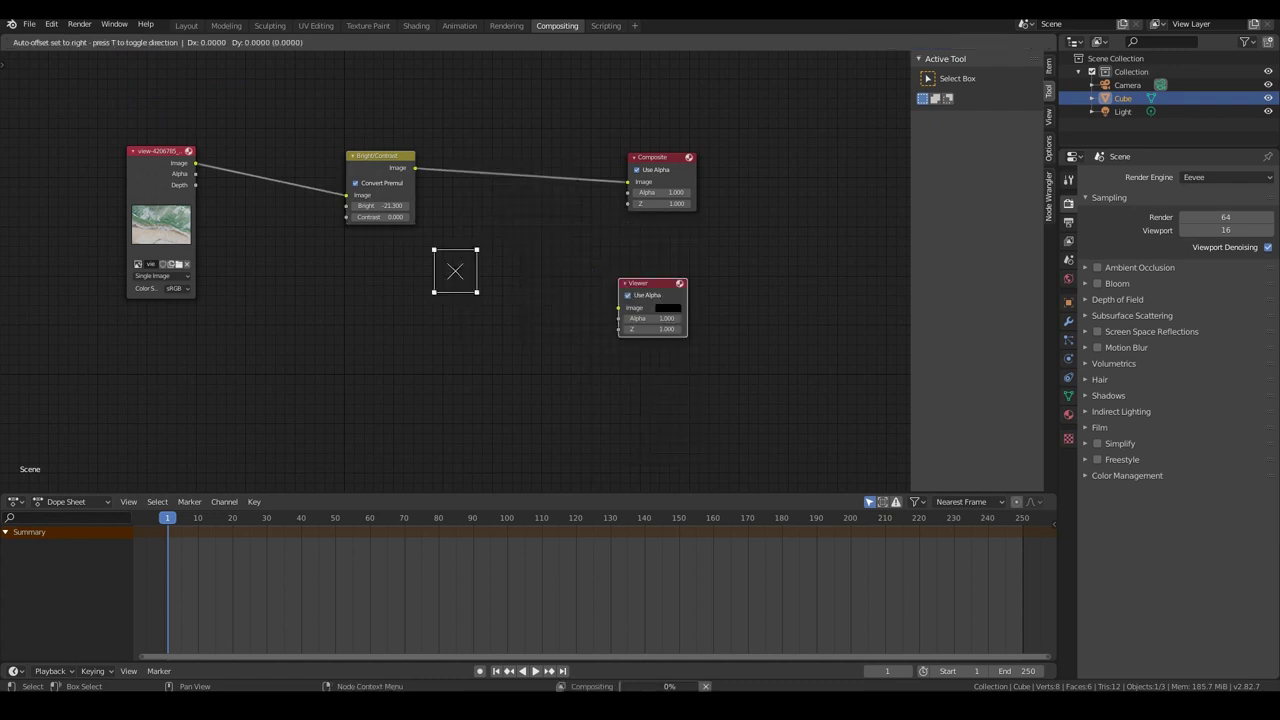
click(624, 236)
drag(415, 168, 631, 258)
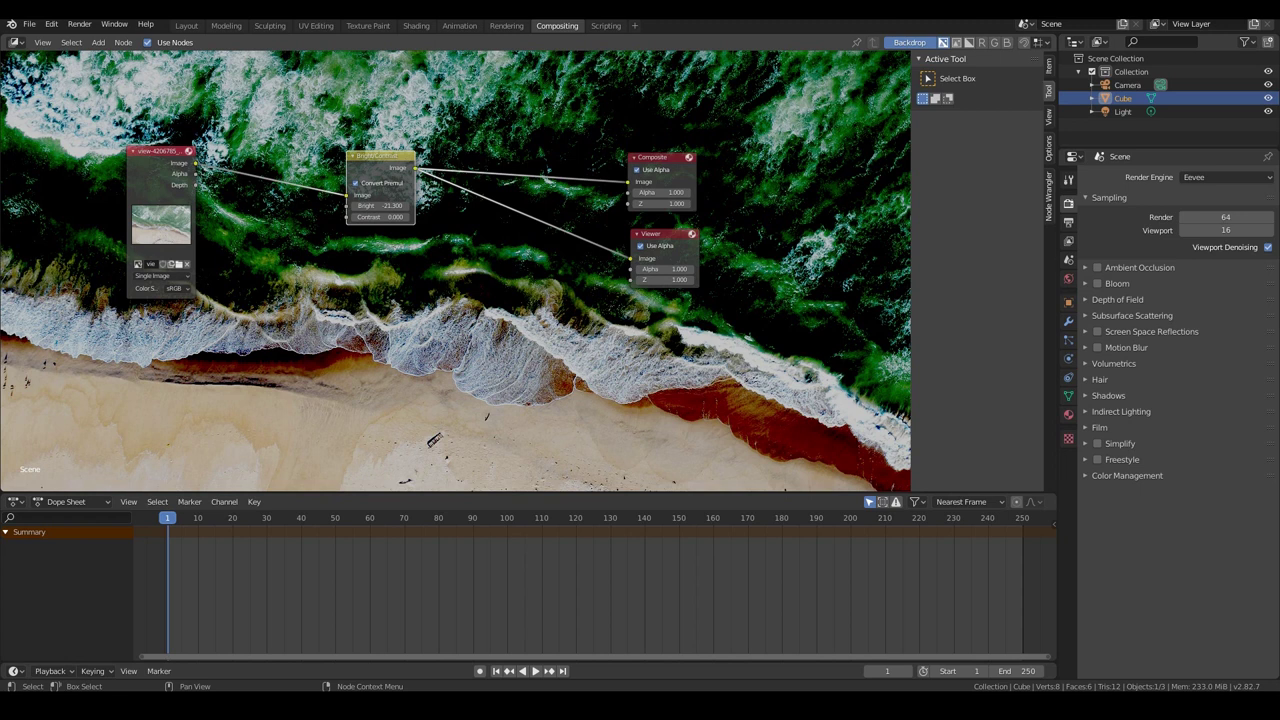
Step: Zoom out the backdrop image and fit it to the node editor's available area
key(v)
key(v)
key(v)
key(v)
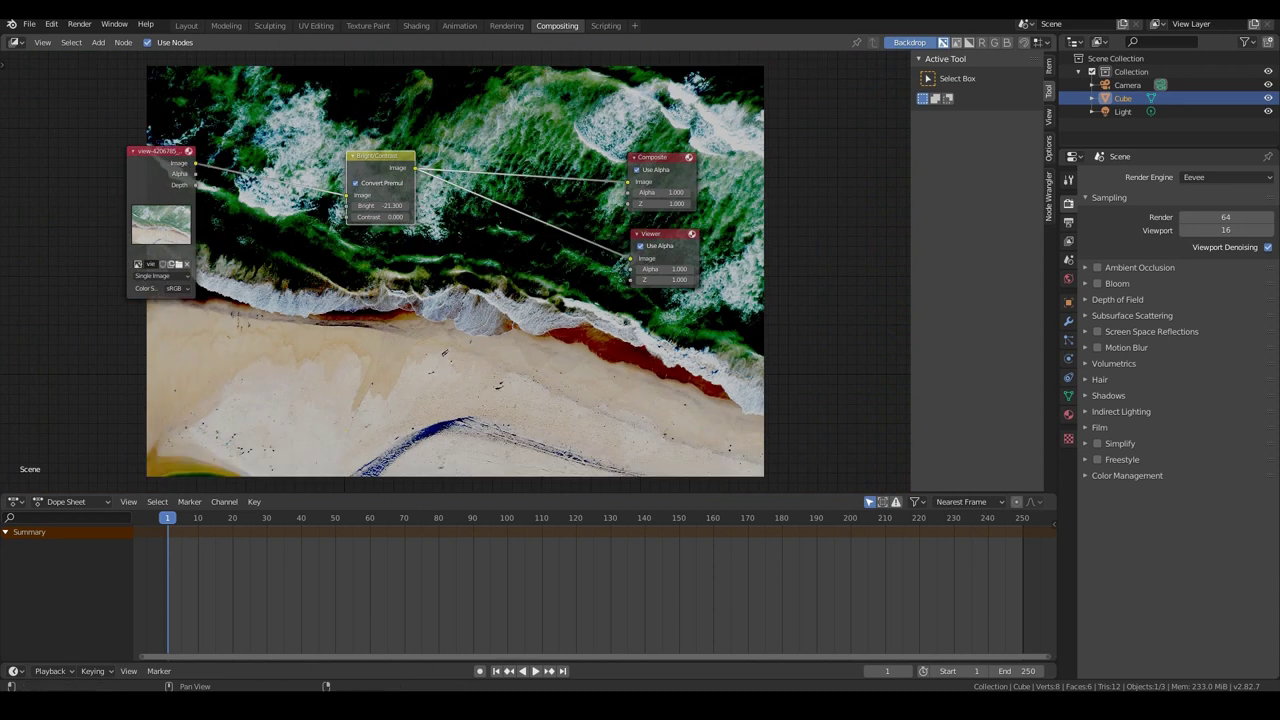
click(1048, 117)
click(977, 156)
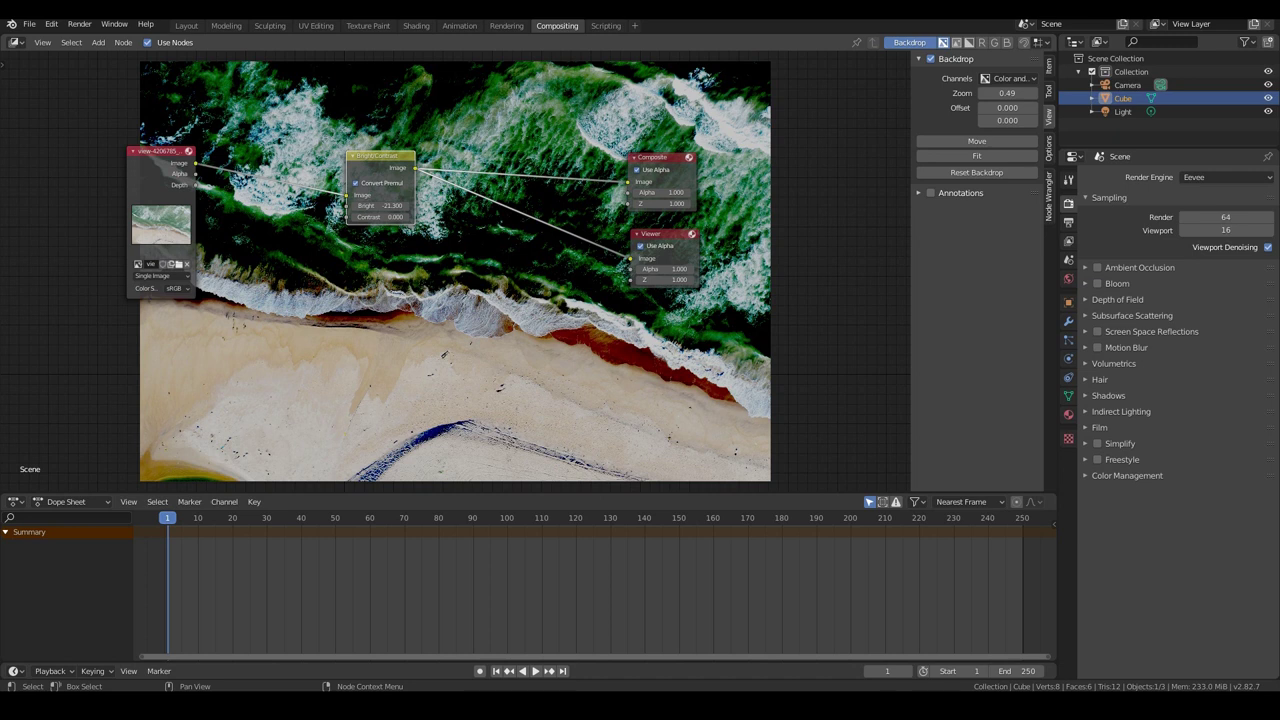
Step: Move the backdrop image to an offset of about -61, -11 in the node editor
click(965, 141)
click(928, 144)
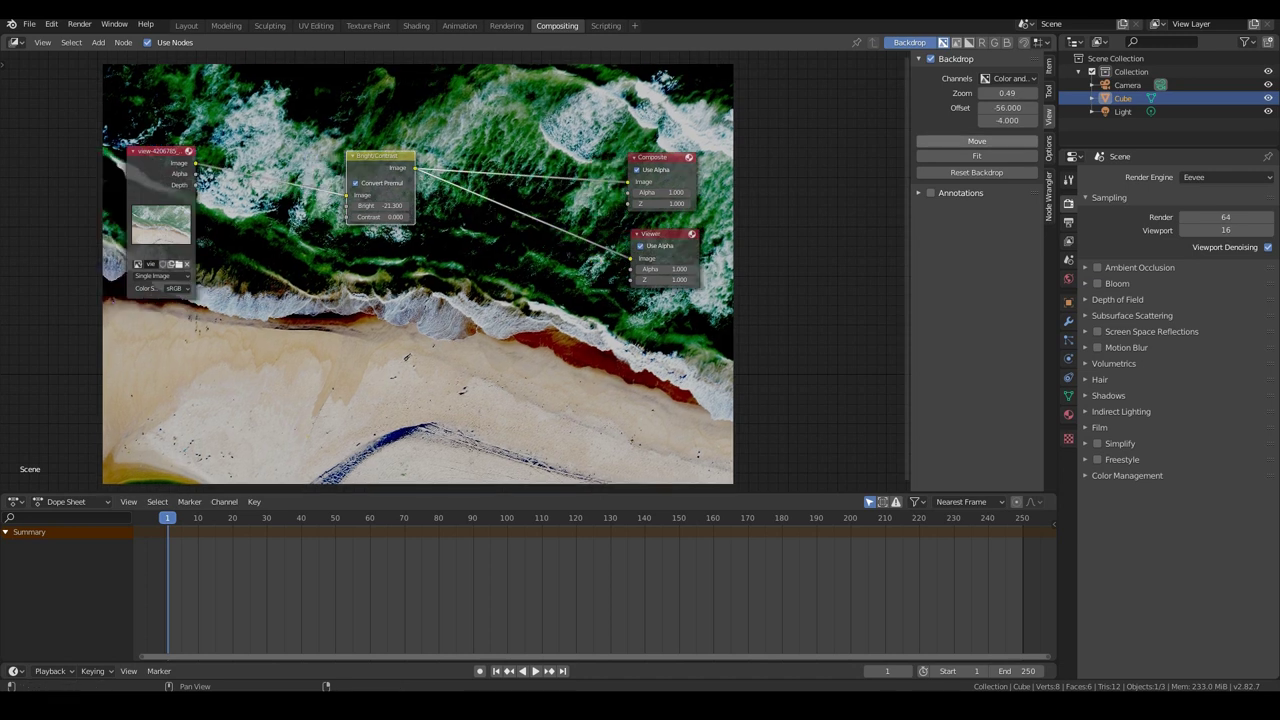
mouse_move(620, 300)
alt+middle_down()
mouse_move(541, 342)
mouse_move(534, 301)
mouse_move(557, 350)
mouse_move(616, 334)
mouse_move(616, 305)
alt+middle_up()
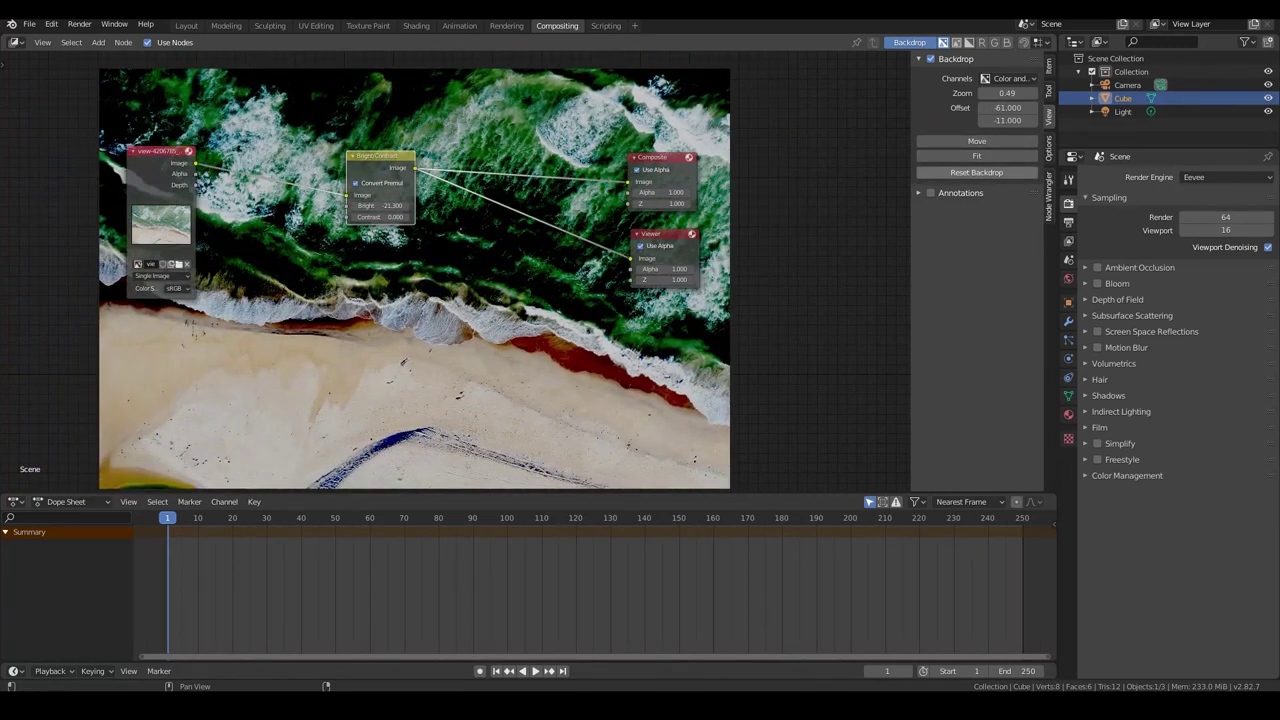
Step: Fit the backdrop image to the node editor's available area with the backdrop settings shown
mouse_move(1007, 93)
mouse_down()
mouse_move(1033, 93)
mouse_move(975, 93)
mouse_move(1012, 93)
mouse_up()
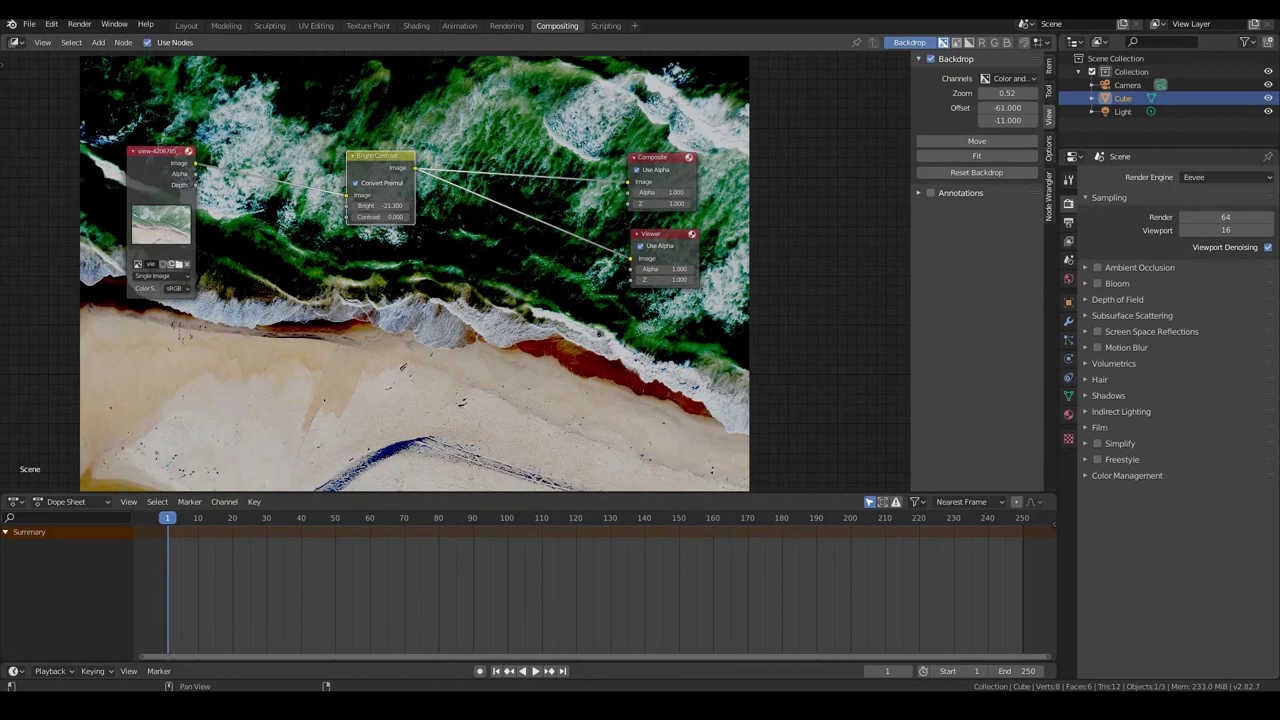
key(n)
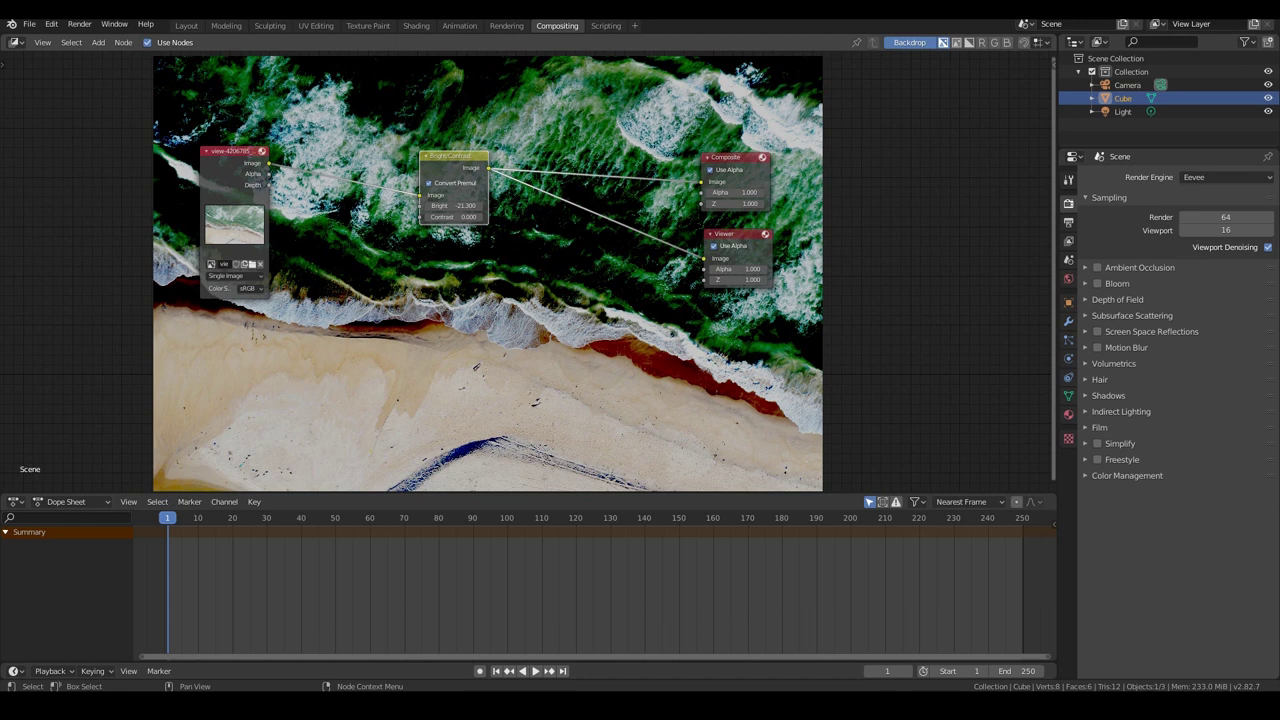
key(n)
key(n)
key(n)
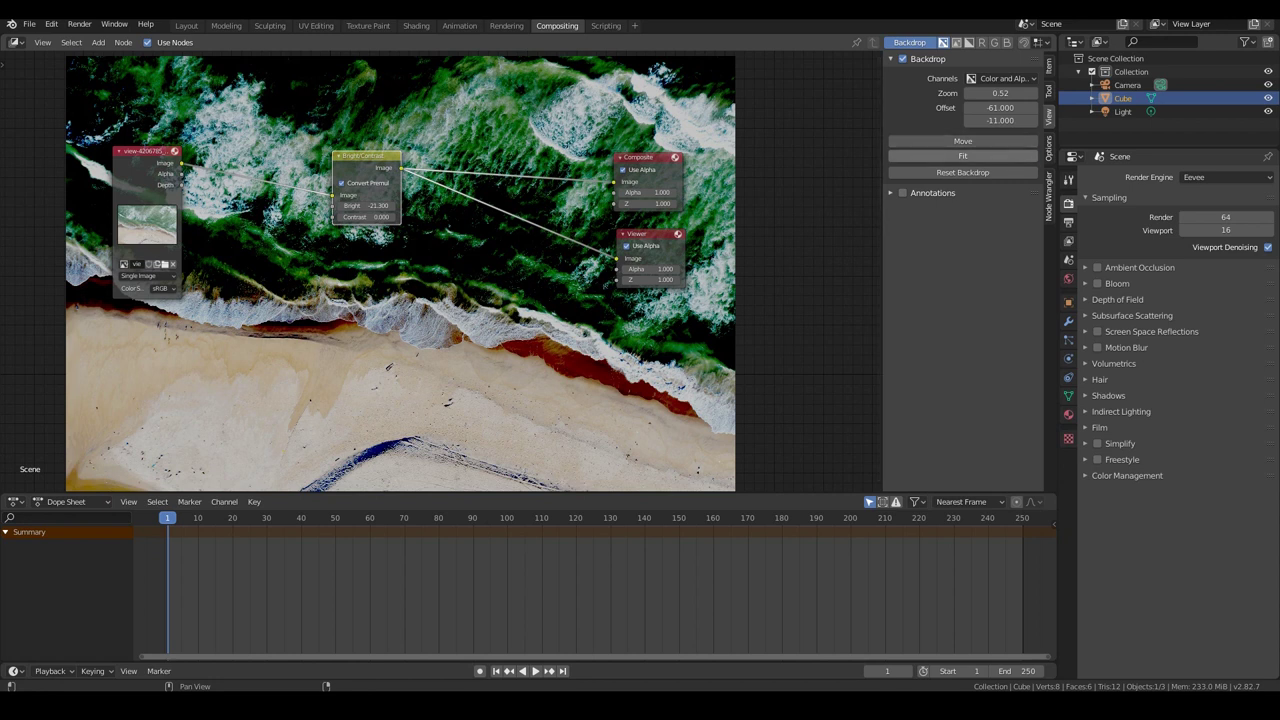
click(963, 156)
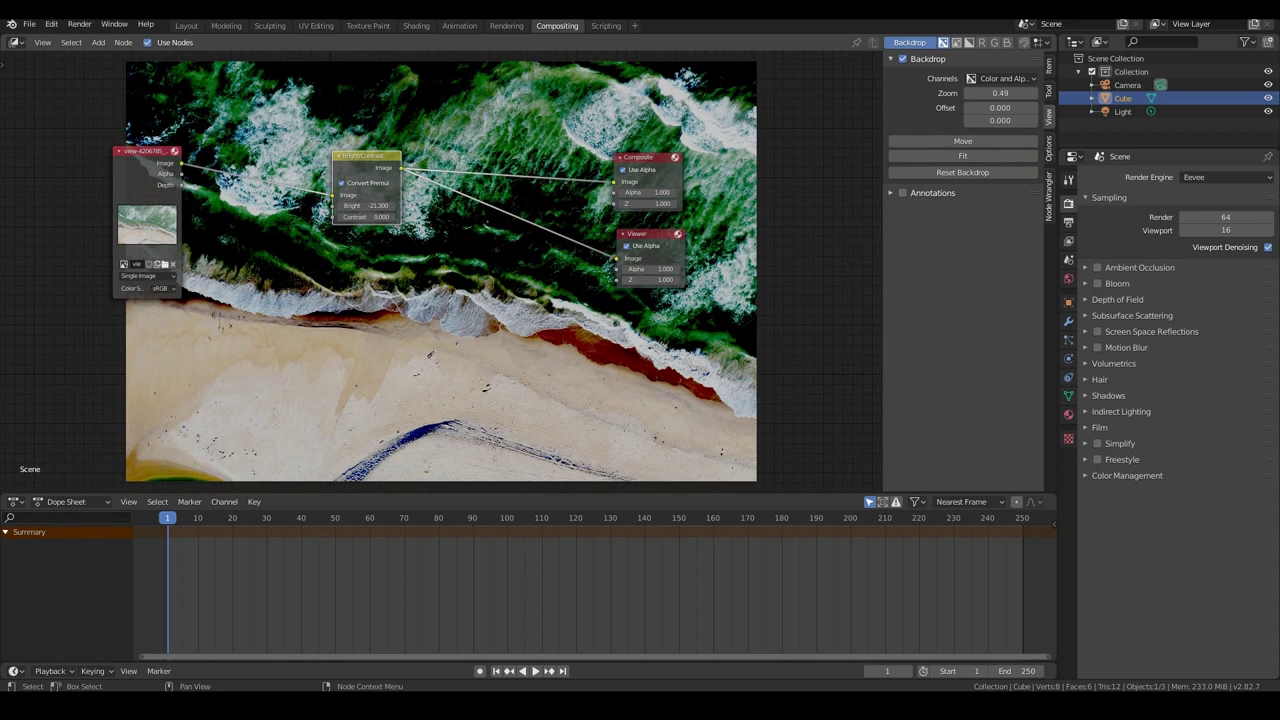
Step: Try a few brightness levels on the Bright/Contrast node and set its Bright value to 0
scroll(448, 268, up, 1)
mouse_move(354, 196)
mouse_down()
mouse_move(386, 196)
mouse_move(366, 196)
mouse_up()
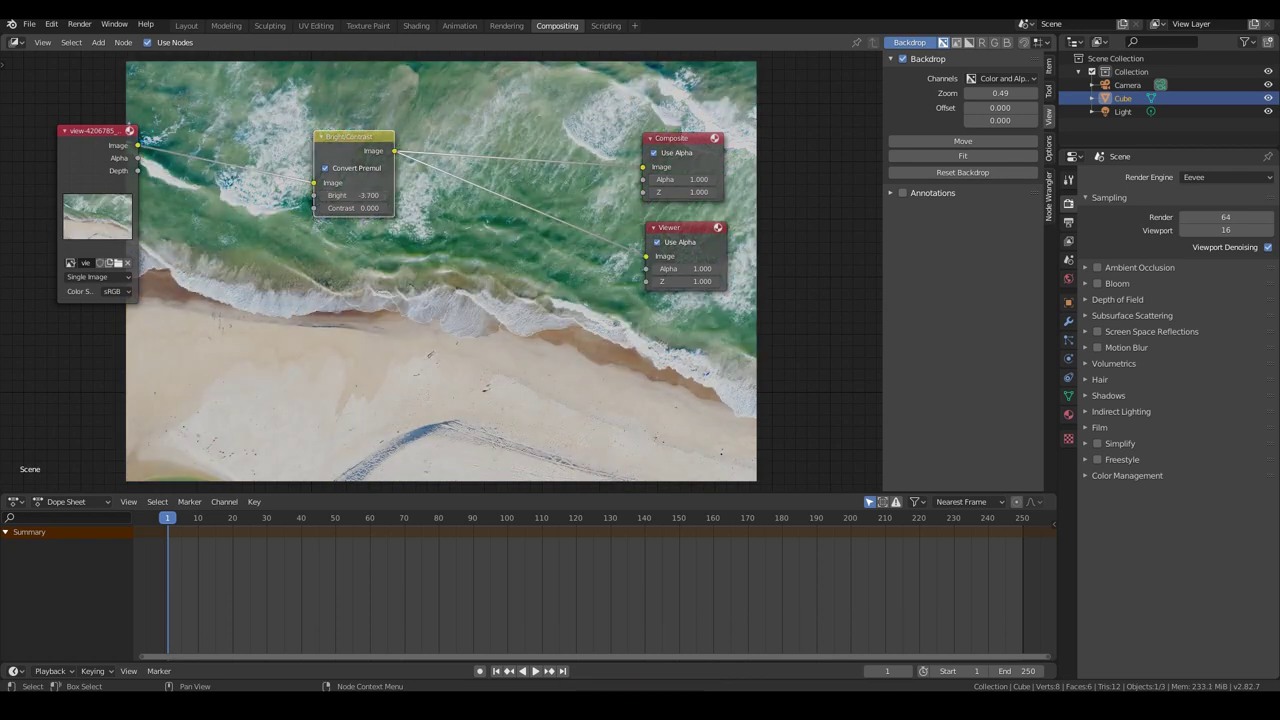
drag(354, 196, 350, 196)
click(352, 195)
text(0)
key(Return)
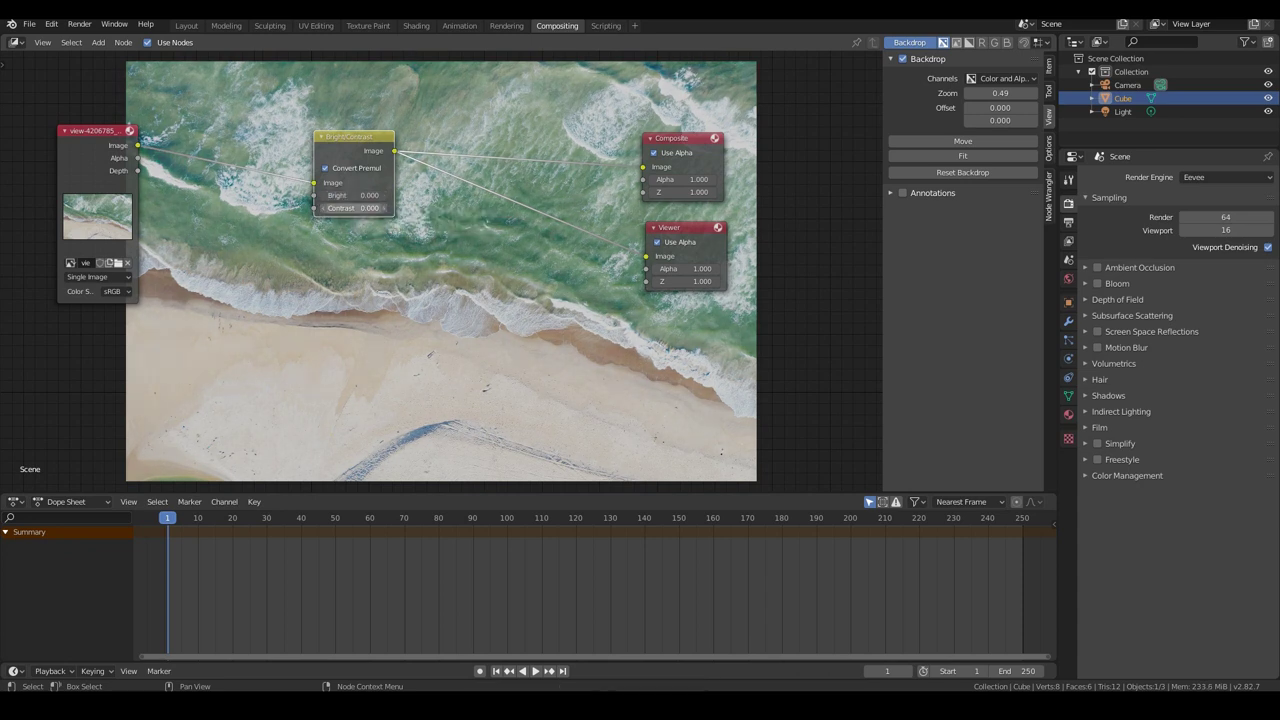
Step: Move the Bright/Contrast node closer to the Composite and Viewer nodes, leaving room after the image node
drag(352, 137, 482, 164)
middle_drag(228, 236, 346, 269)
key(shift+a)
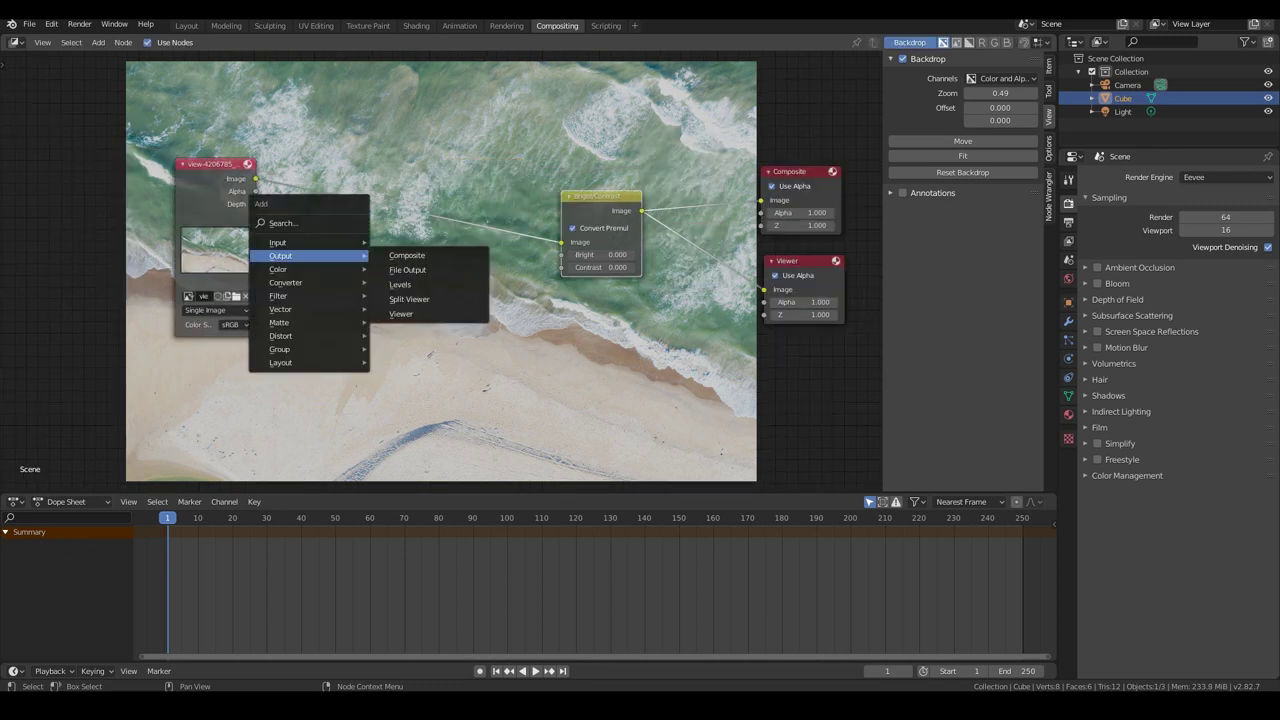
mouse_move(338, 283)
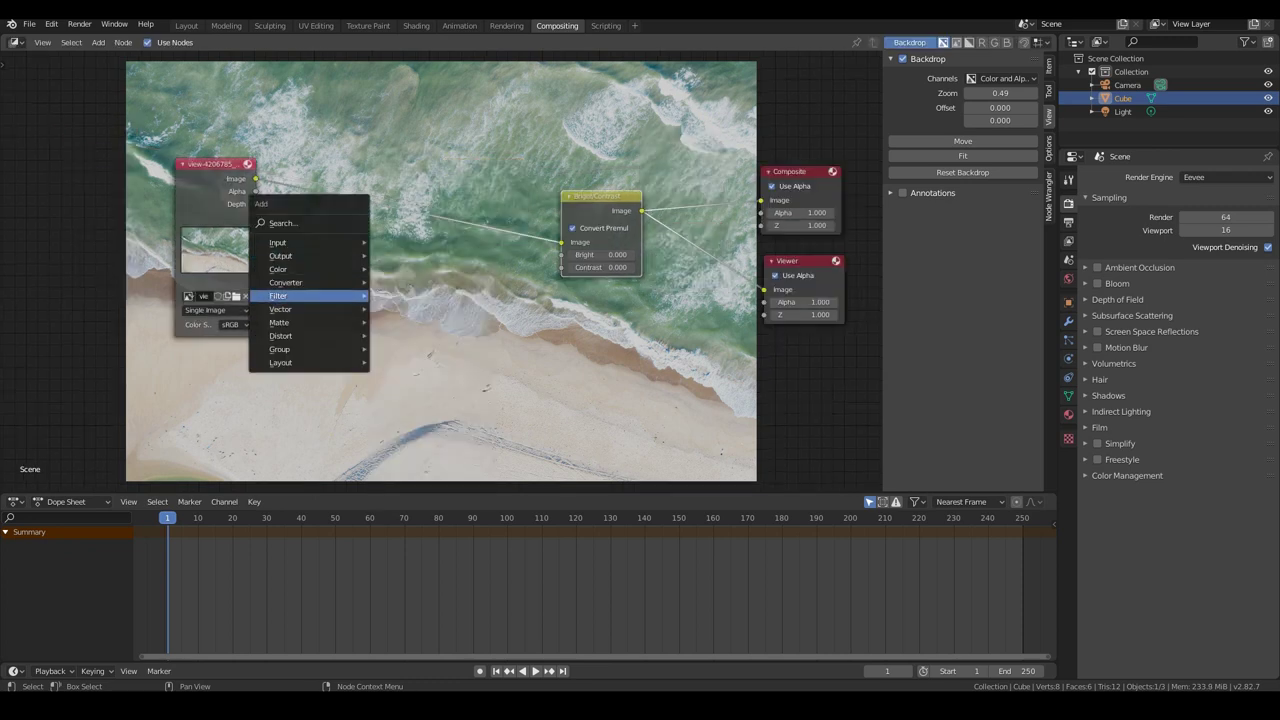
mouse_move(282, 309)
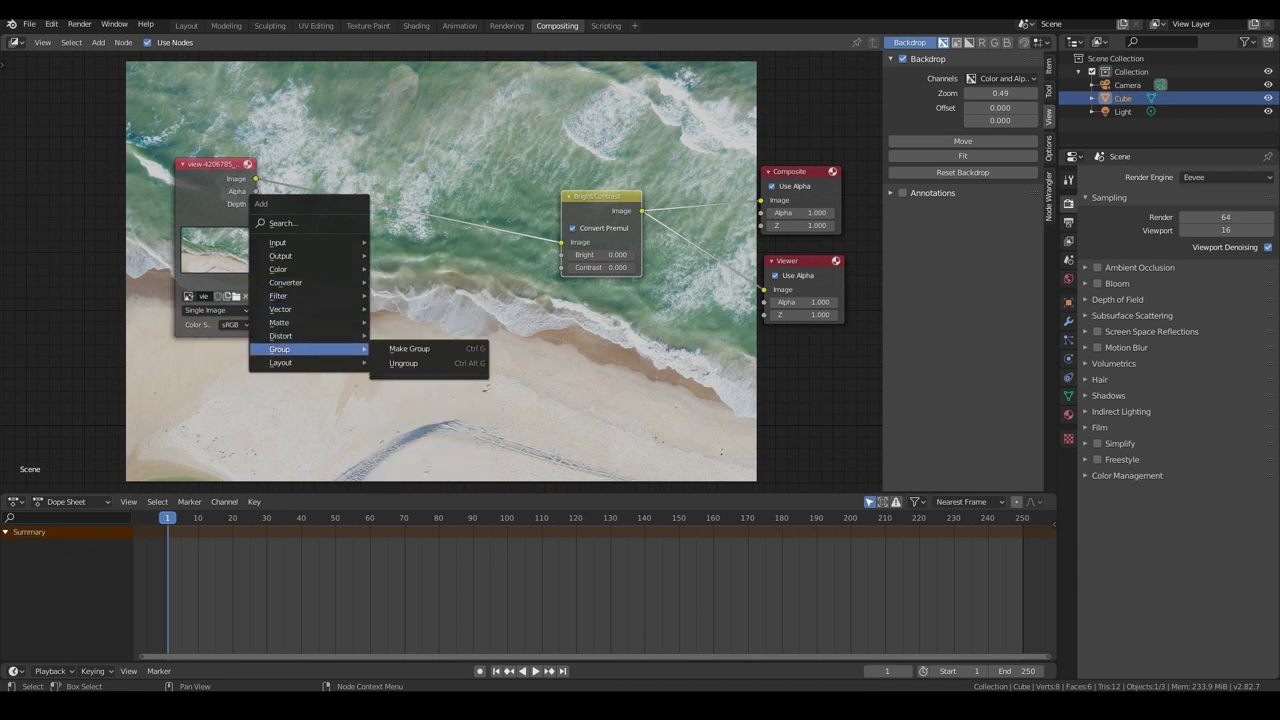
key(Escape)
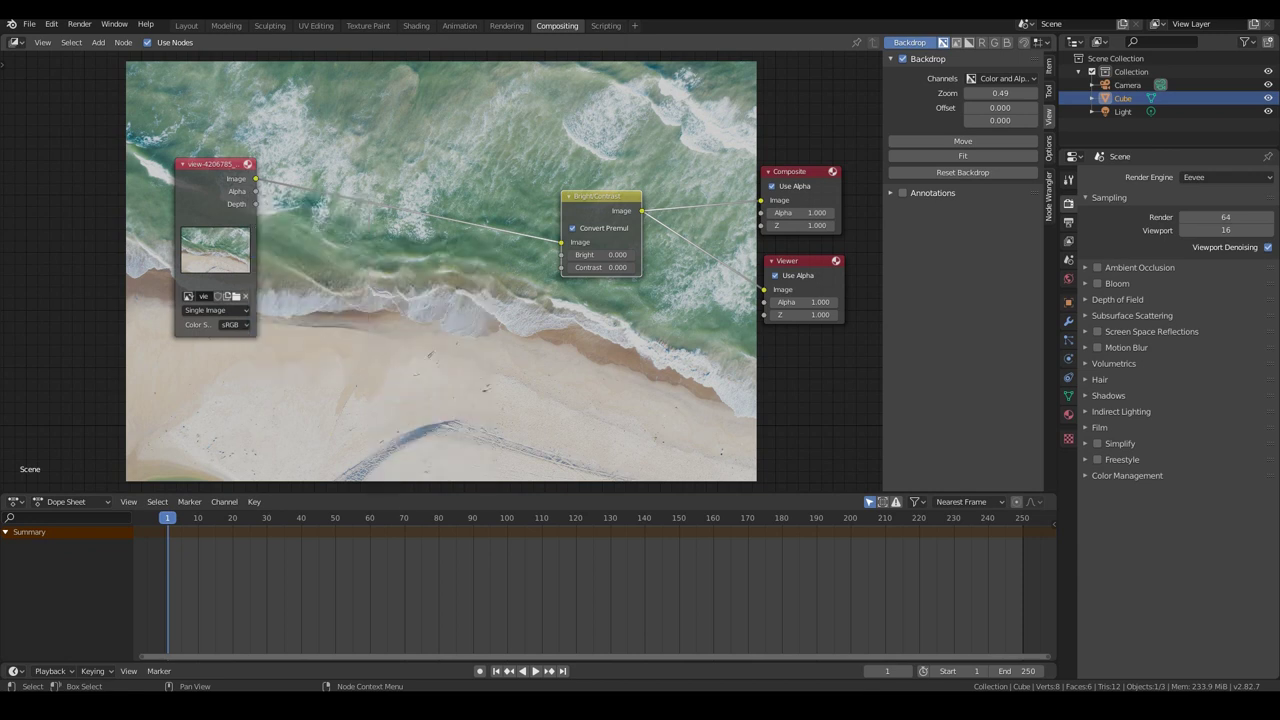
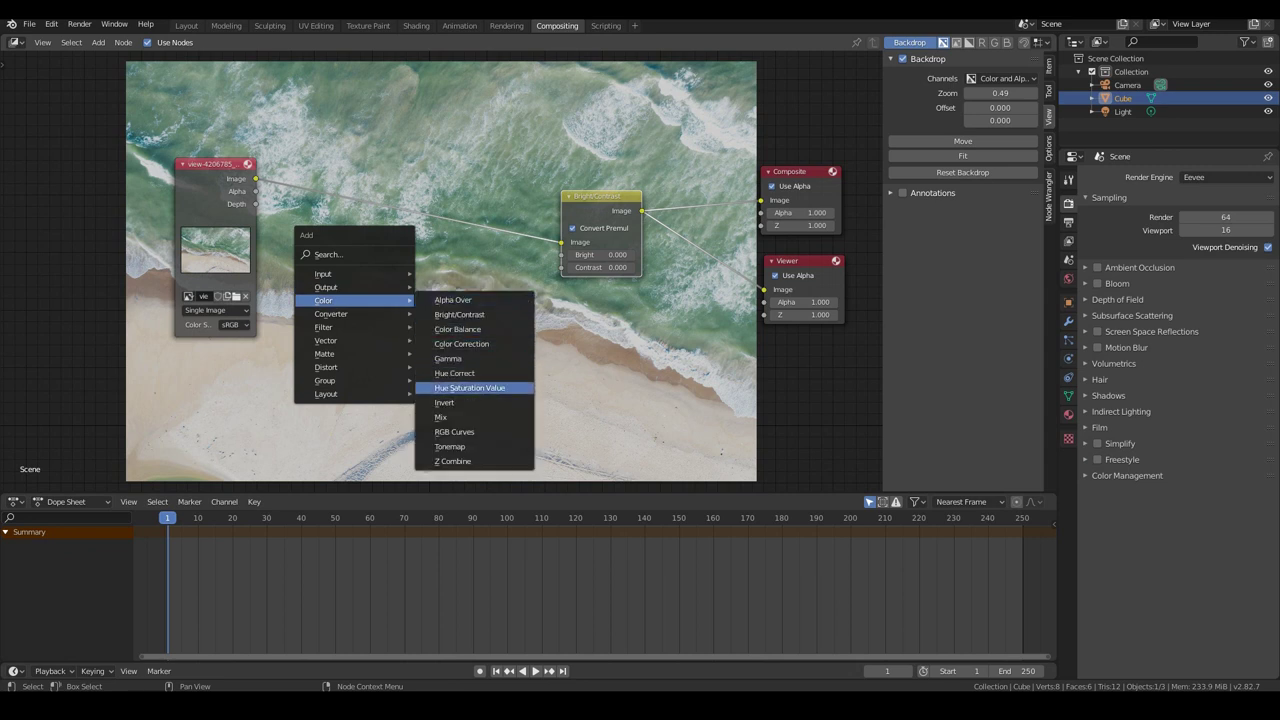
Step: Insert a Hue Saturation Value node after the image node and set Hue to 0.650, Saturation to 1.283 and Value to 1.267
click(470, 387)
click(352, 205)
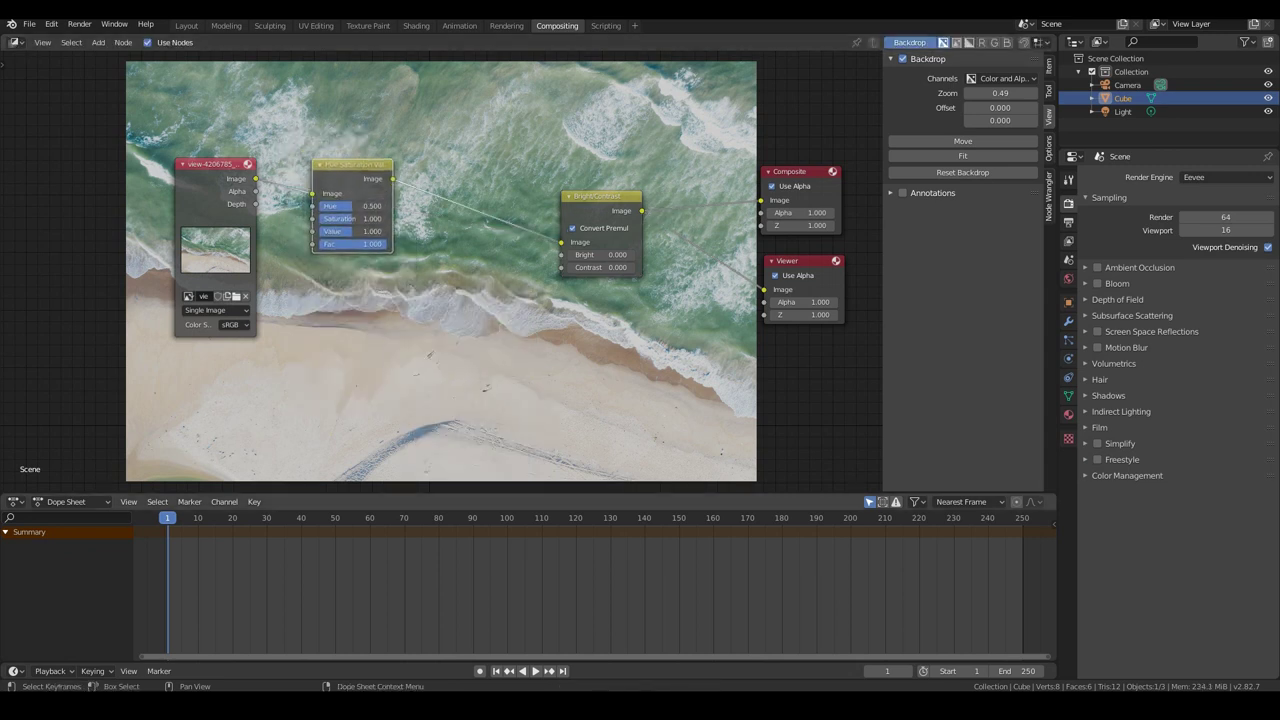
middle_drag(334, 234, 442, 263)
scroll(442, 263, up, 4)
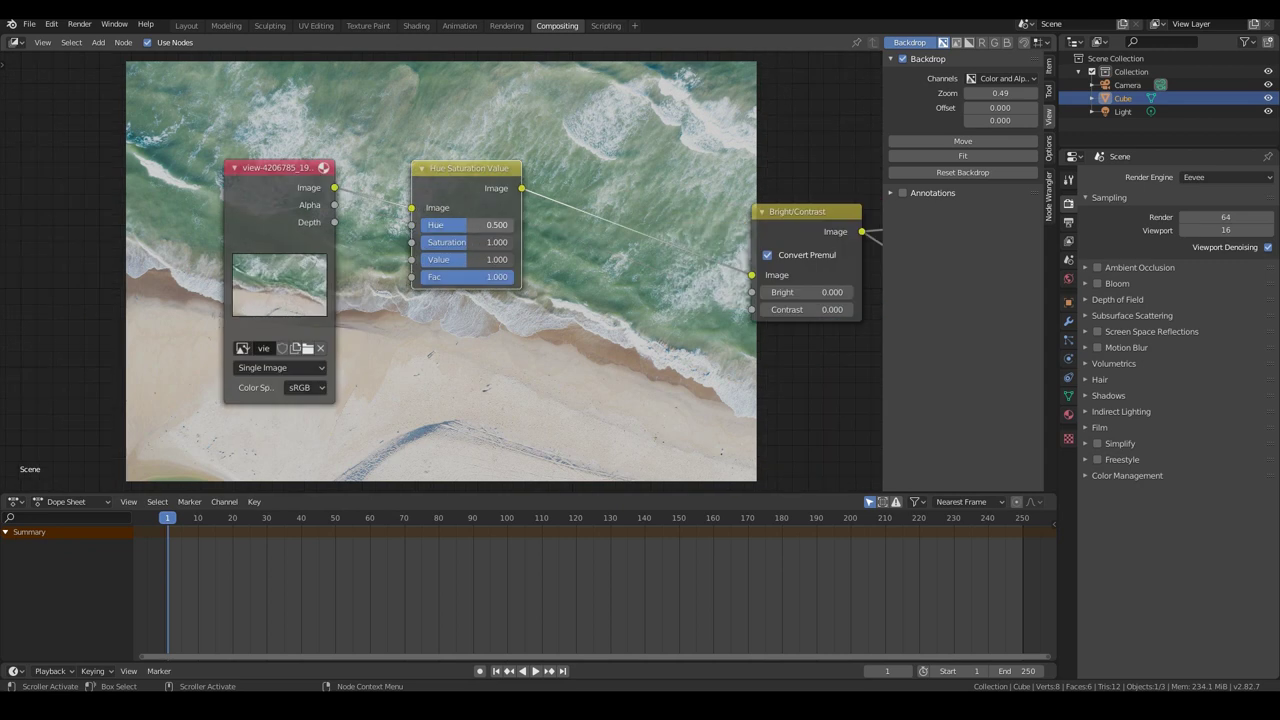
mouse_move(466, 224)
mouse_down()
mouse_move(484, 224)
mouse_move(455, 224)
mouse_move(481, 224)
mouse_up()
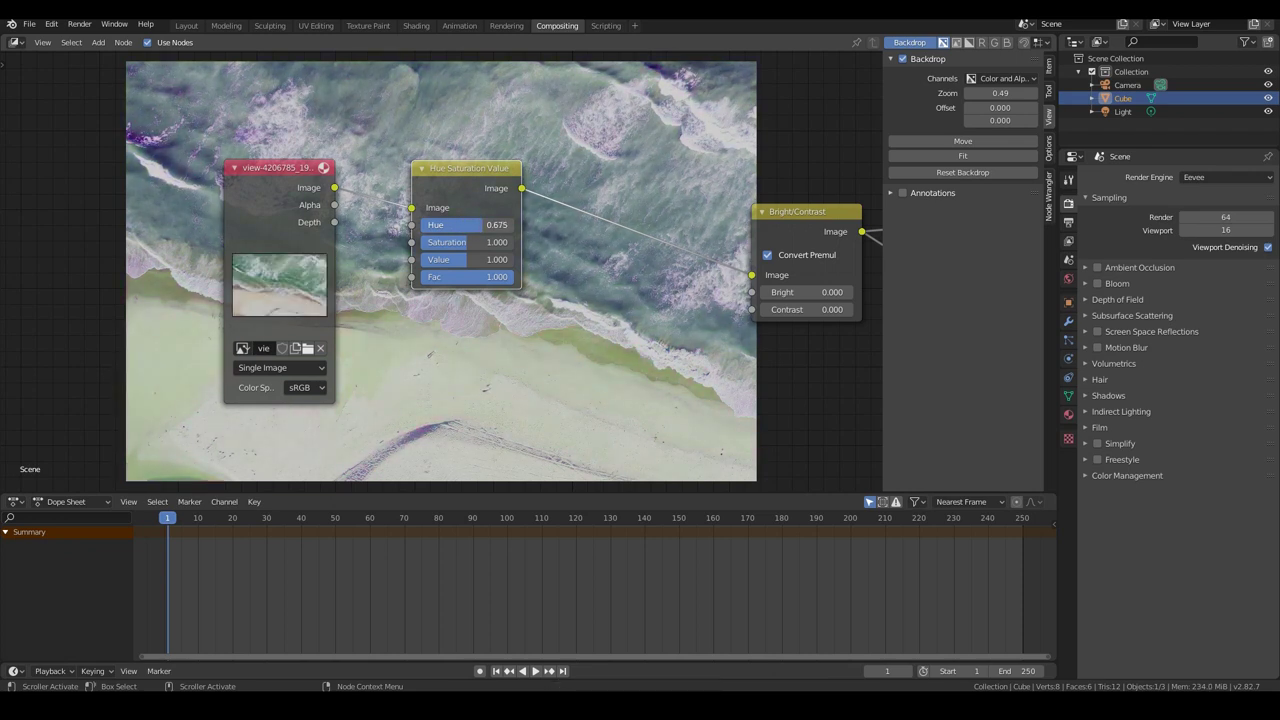
mouse_move(478, 260)
mouse_down()
mouse_move(490, 260)
mouse_move(480, 242)
mouse_up()
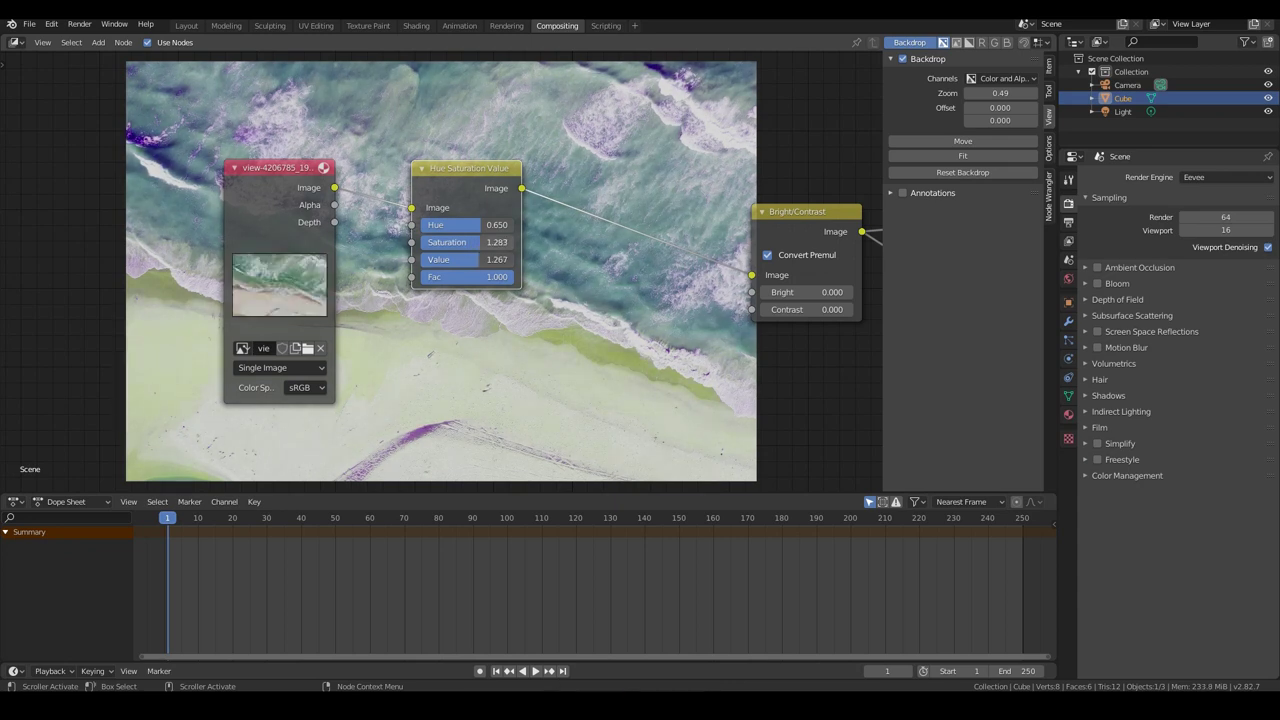
Step: Insert a Color Balance node before Bright/Contrast and shift its Lift and Gamma toward orange and its Gain toward blue
scroll(434, 270, down, 3)
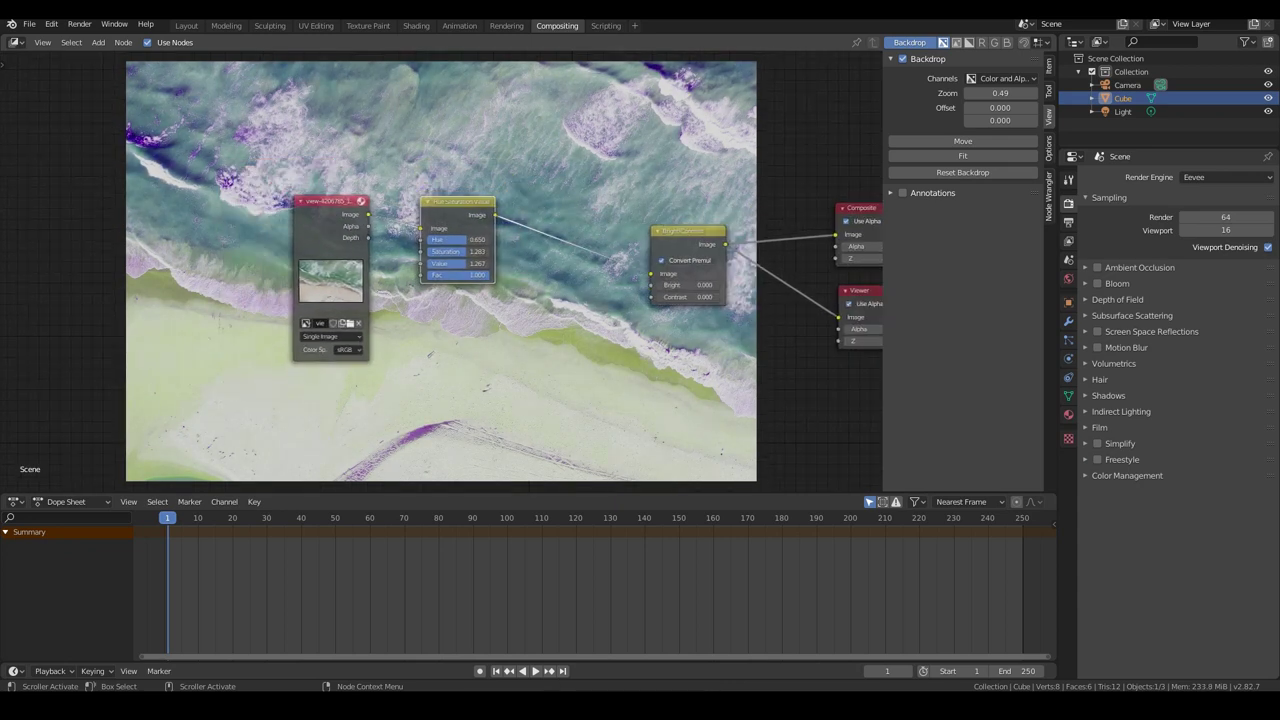
middle_drag(434, 270, 339, 256)
key(shift+a)
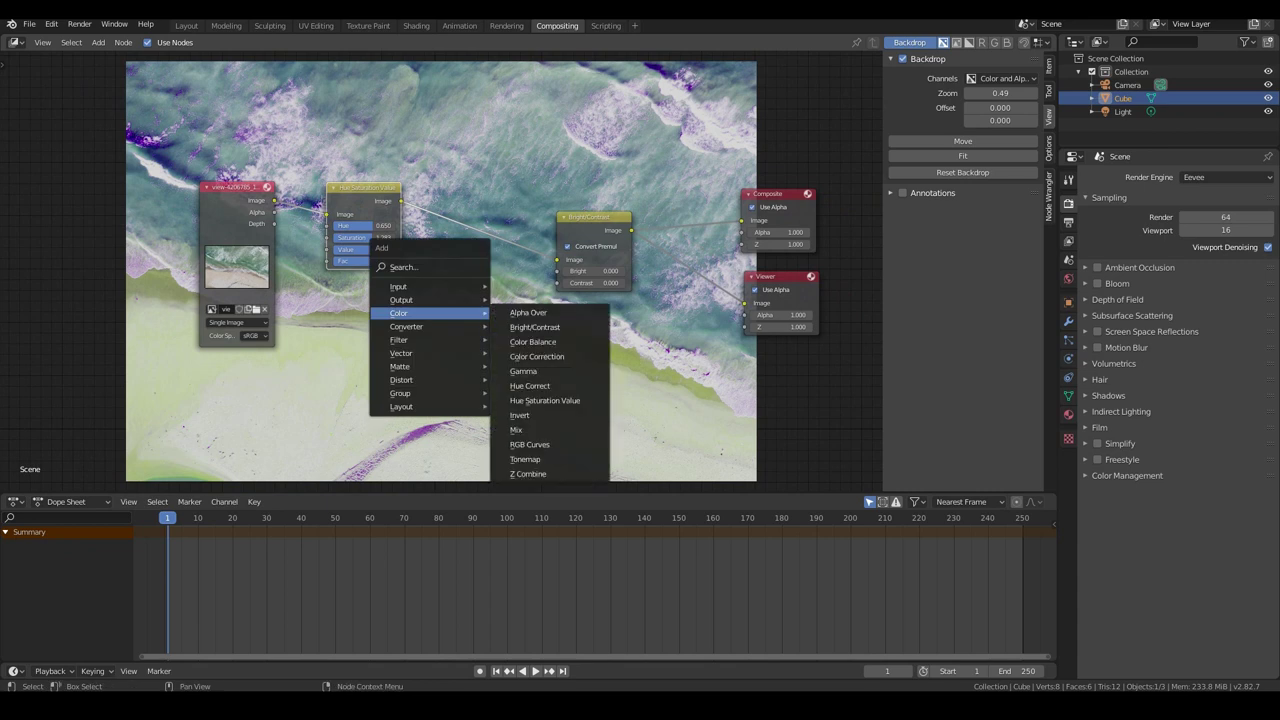
click(533, 341)
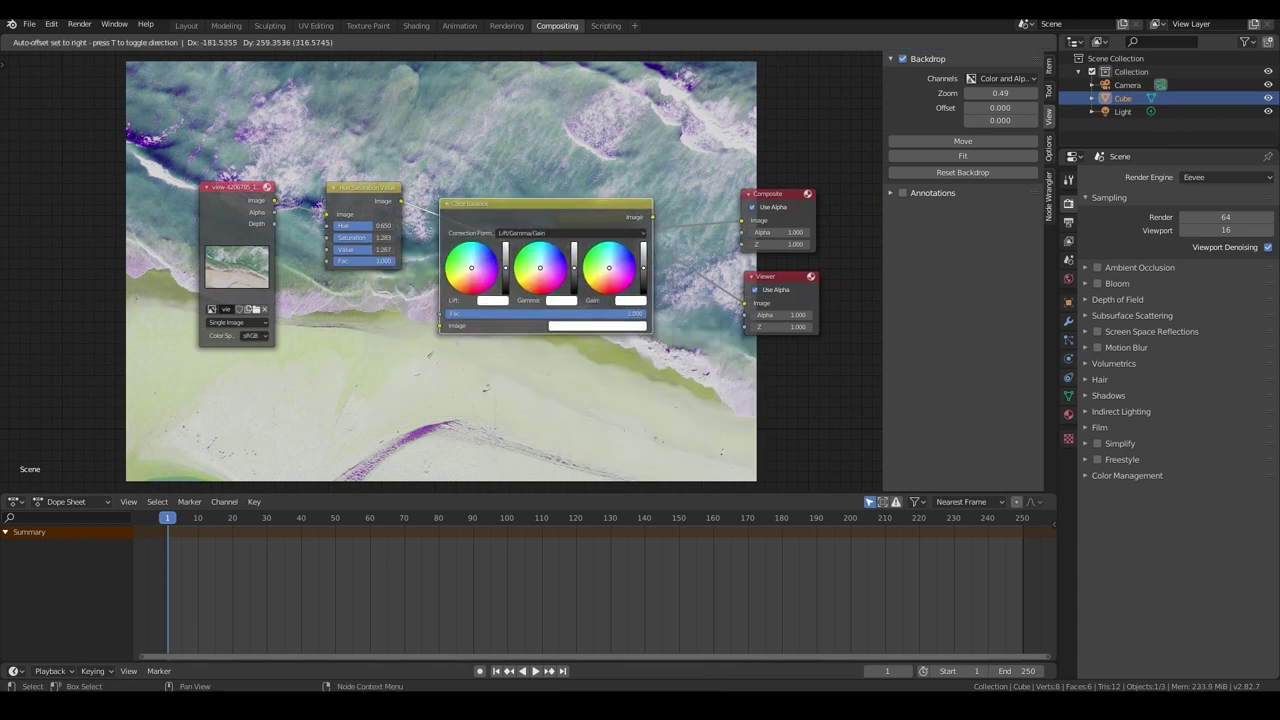
click(444, 197)
scroll(816, 291, up, 2)
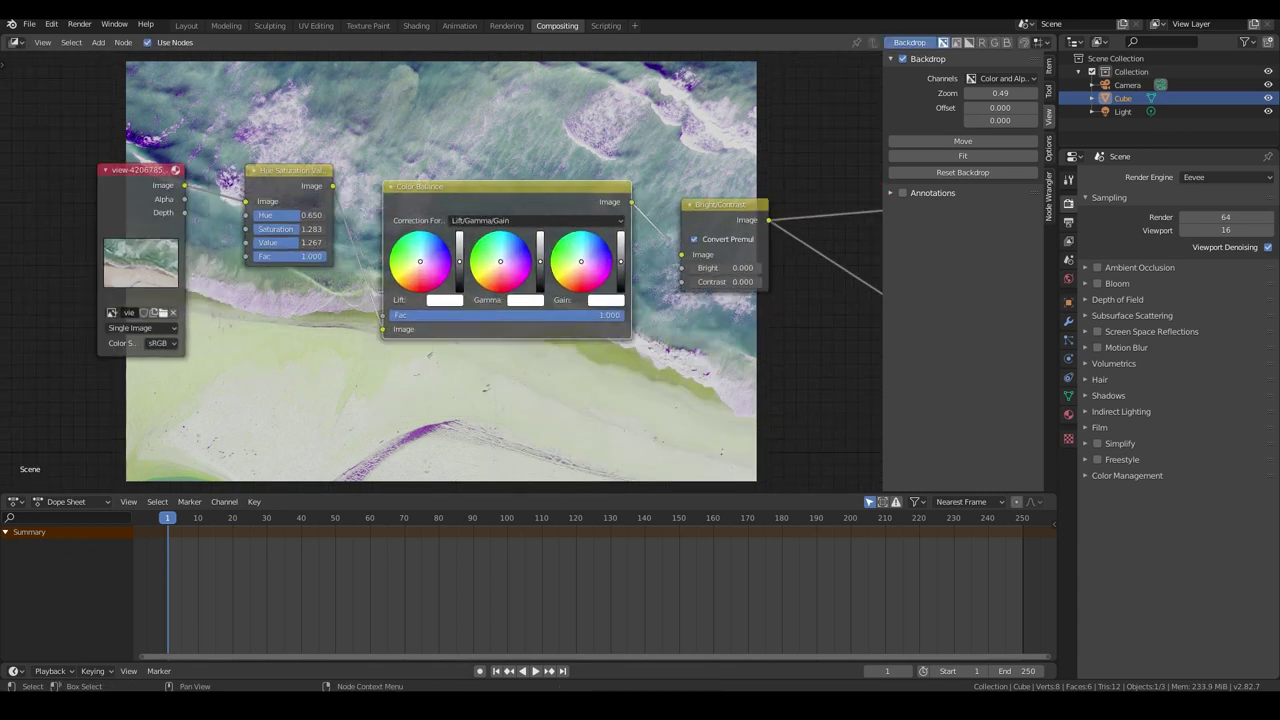
drag(420, 261, 414, 268)
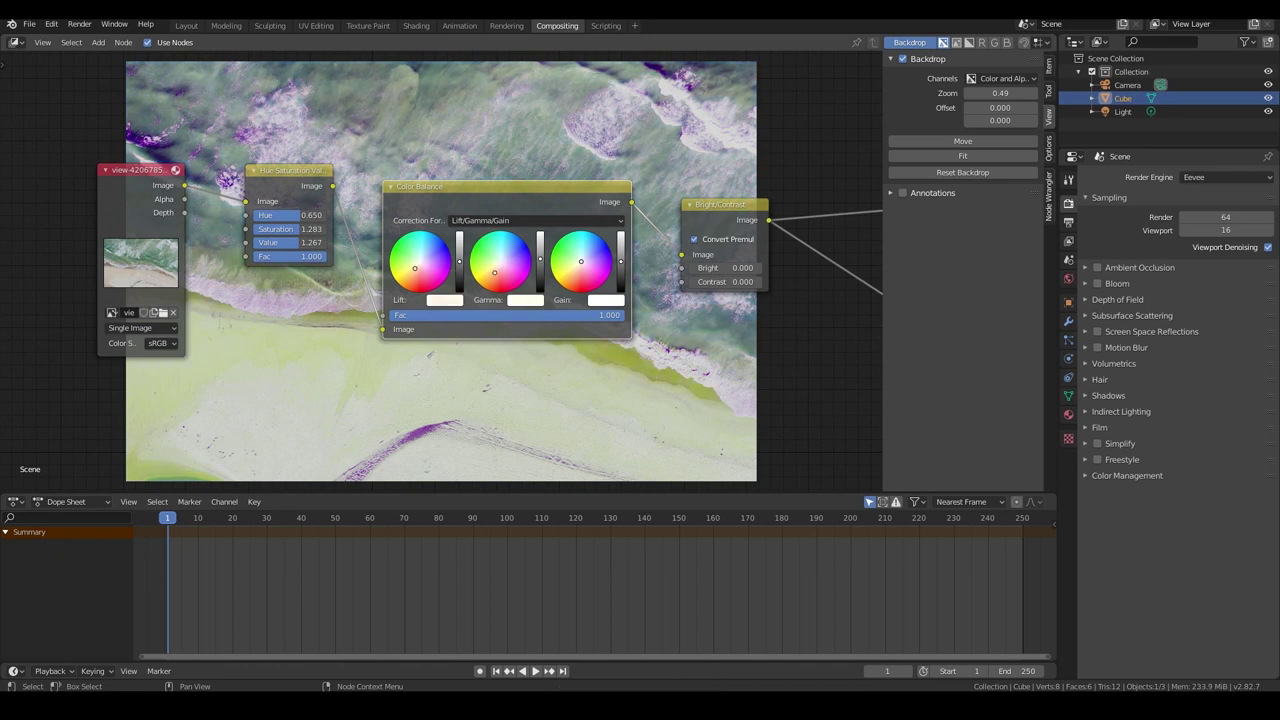
drag(581, 261, 585, 254)
Step: Delete the Hue Saturation Value node and link the image node's Image output to the Color Balance node's Image input
key(x)
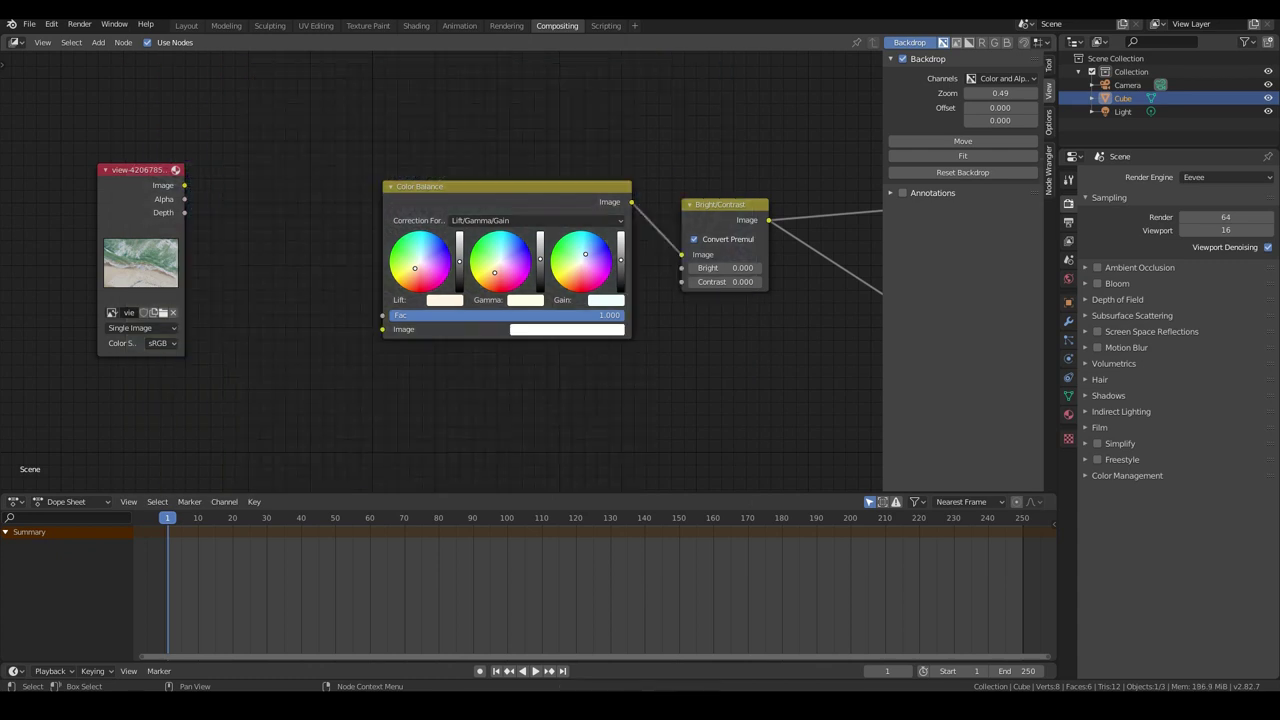
drag(184, 185, 382, 329)
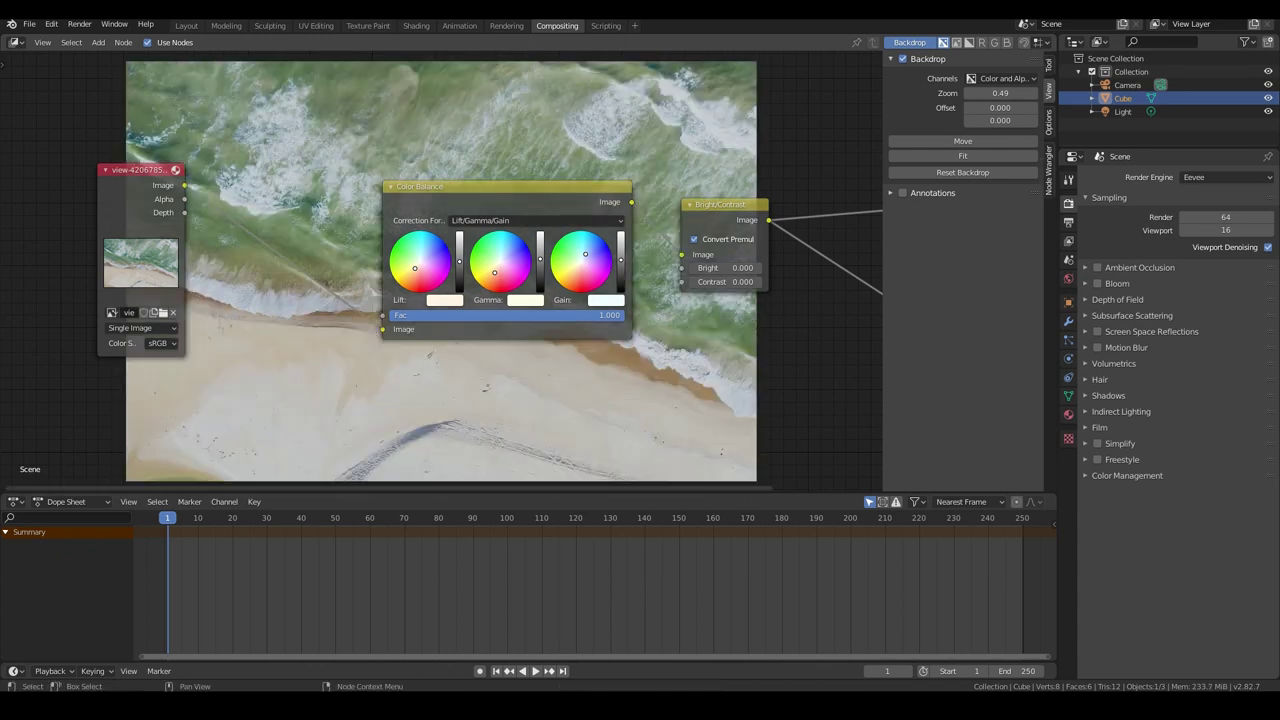
Step: Adjust the Color Balance wheels, tinting Lift pink, Gamma pale yellow and Gain light cyan
middle_drag(490, 188, 431, 270)
scroll(431, 270, up, 1)
drag(342, 364, 341, 370)
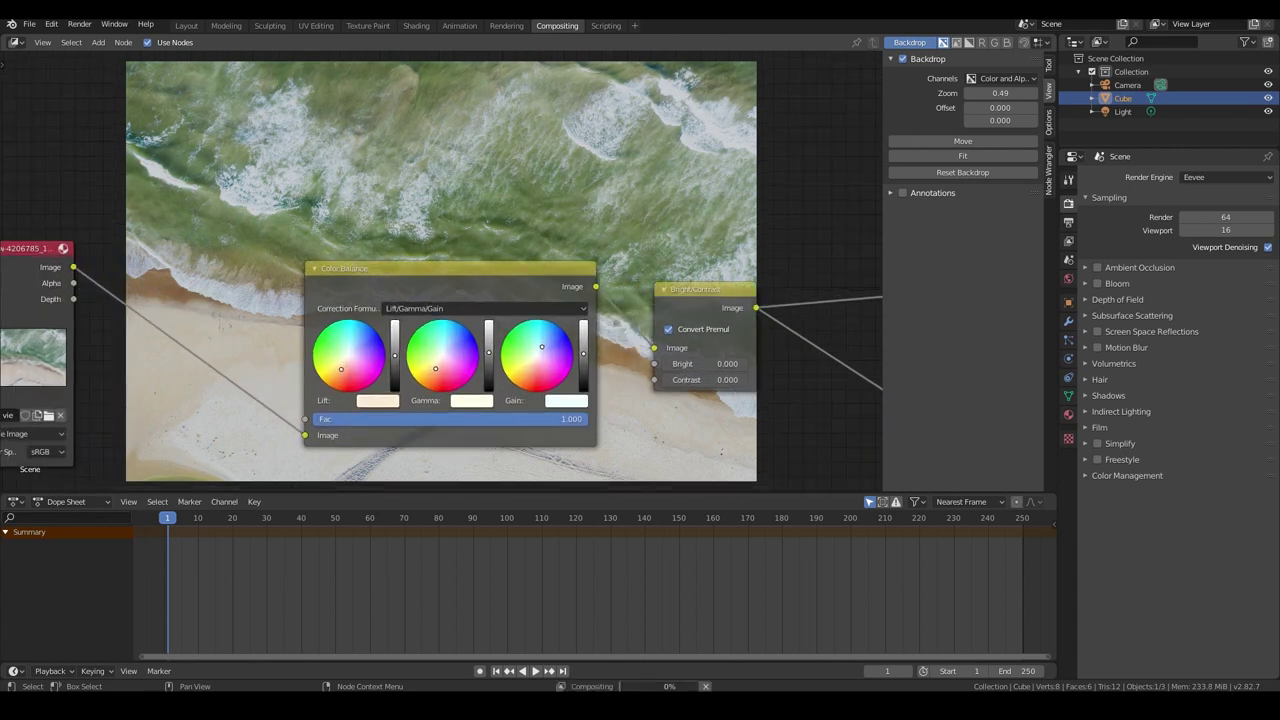
drag(435, 369, 427, 367)
drag(541, 347, 551, 339)
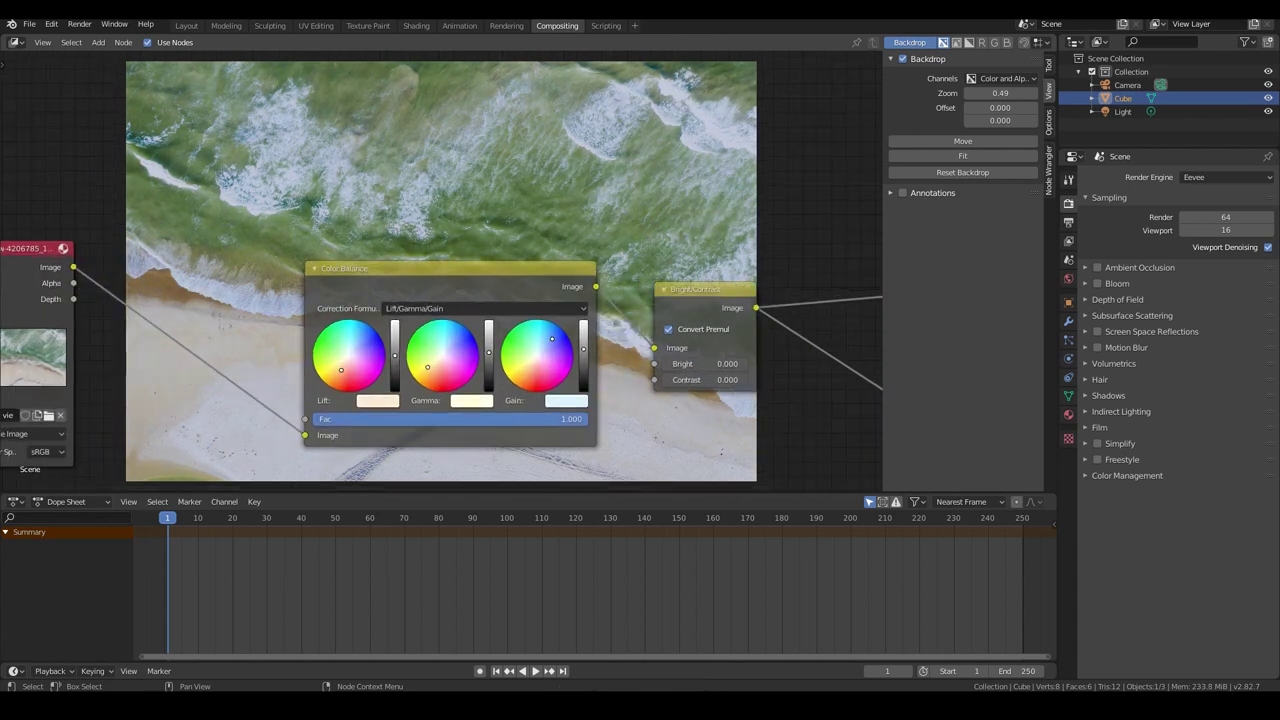
middle_drag(551, 339, 652, 304)
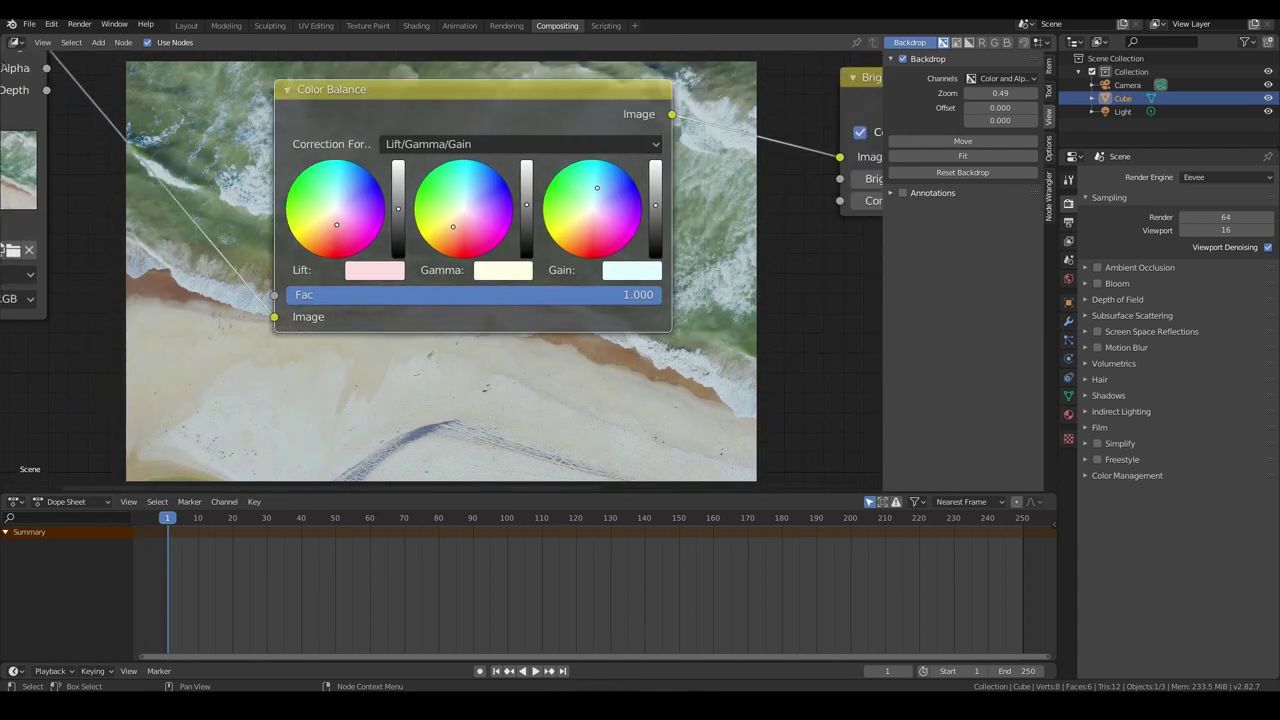
Step: Insert an RGB Curves node between the Color Balance and Bright/Contrast nodes
middle_drag(470, 250, 430, 270)
scroll(440, 271, down, 7)
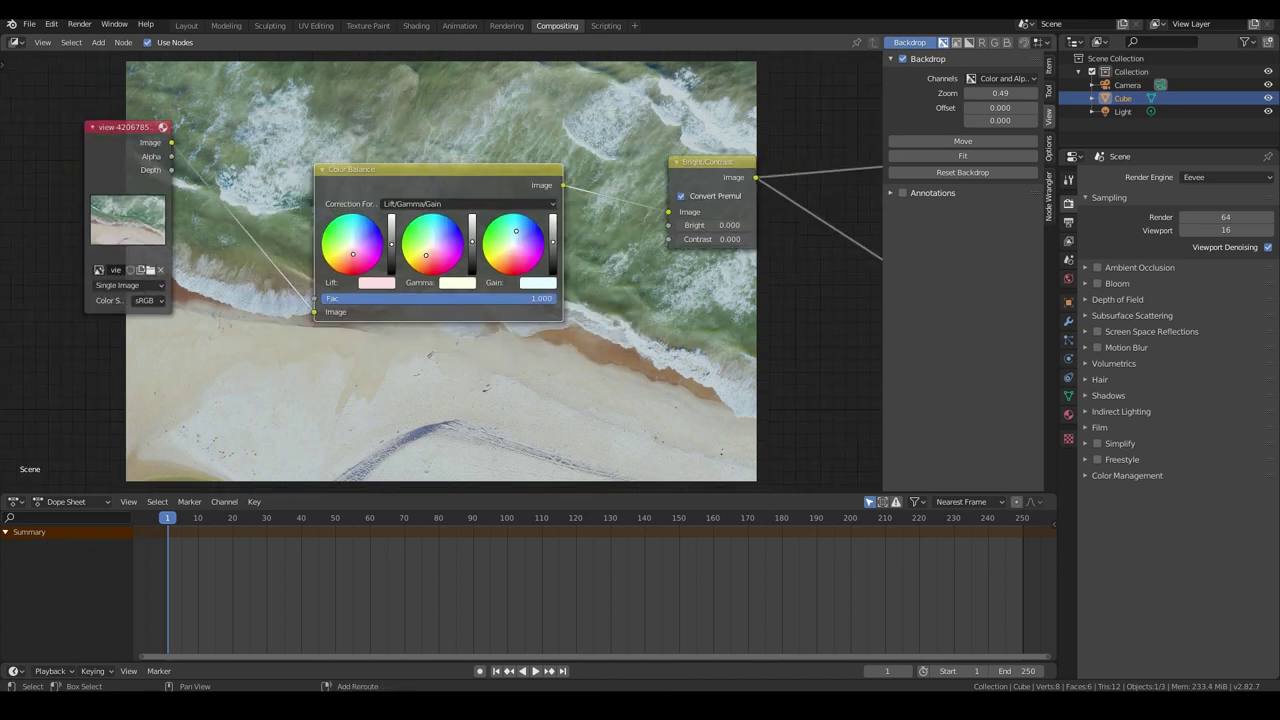
key(shift+a)
mouse_move(495, 245)
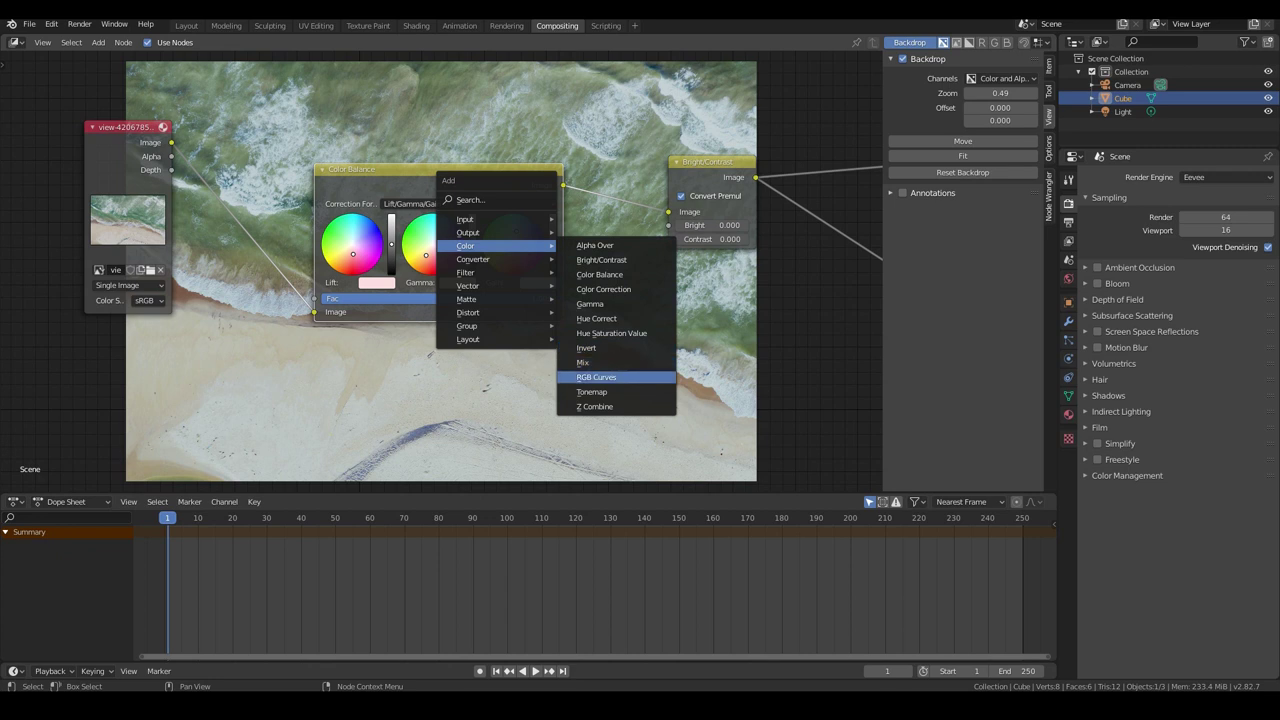
click(596, 377)
click(617, 162)
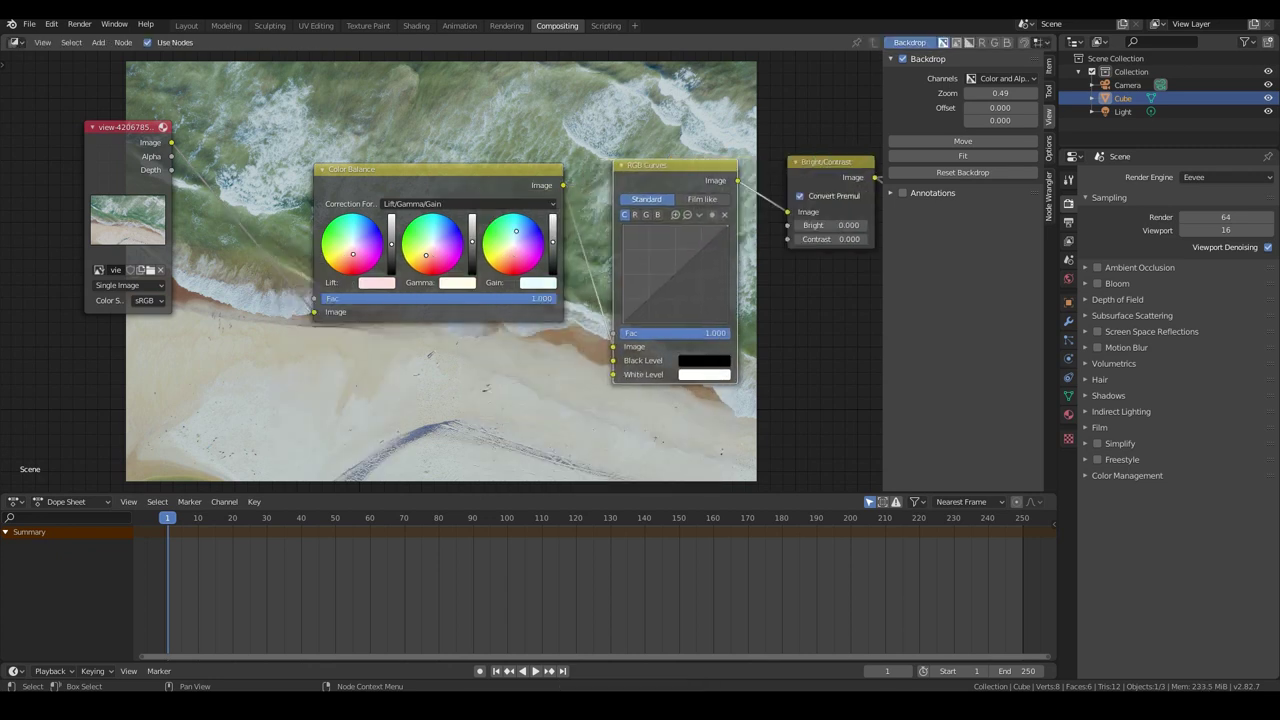
Step: Shape the combined RGB curve with two points, raising the lower one to about X 0.306, Y 0.456
middle_drag(617, 162, 551, 188)
drag(612, 298, 587, 326)
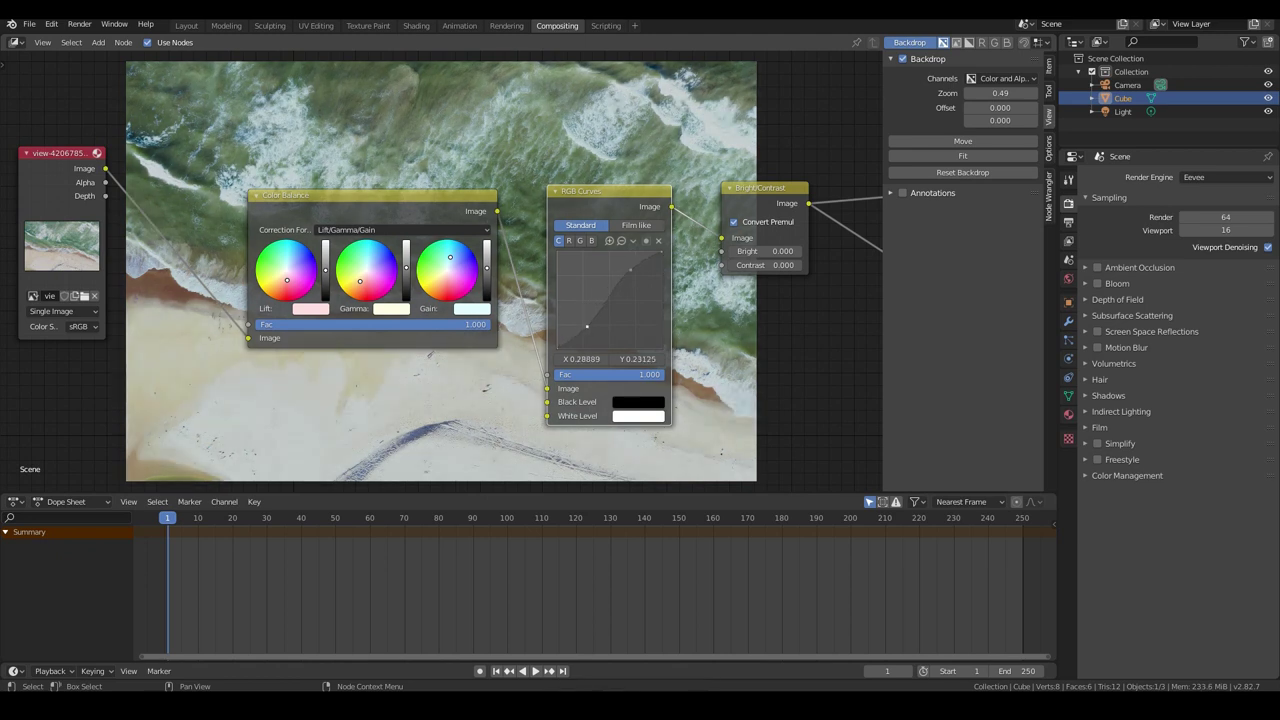
drag(630, 269, 627, 267)
drag(587, 326, 588, 304)
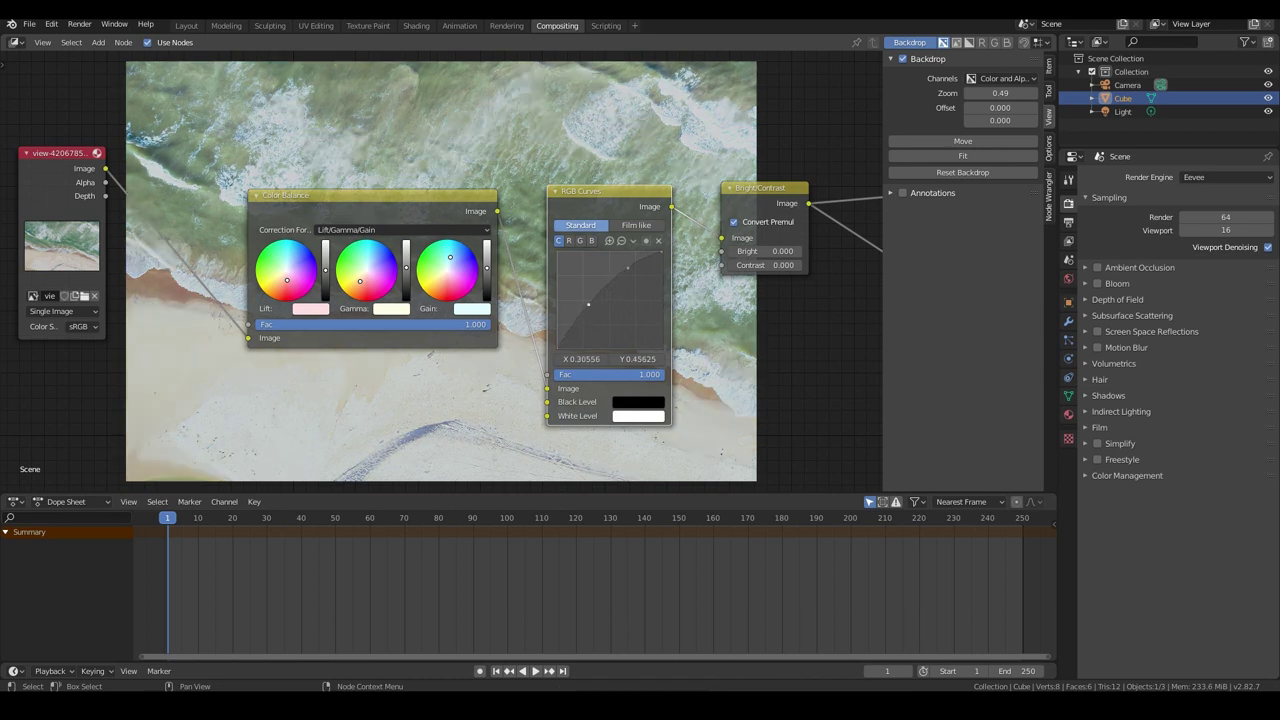
Step: Raise the separate red, green and blue curves, placing the red point at about X 0.656, Y 0.788
click(569, 241)
drag(626, 285, 626, 272)
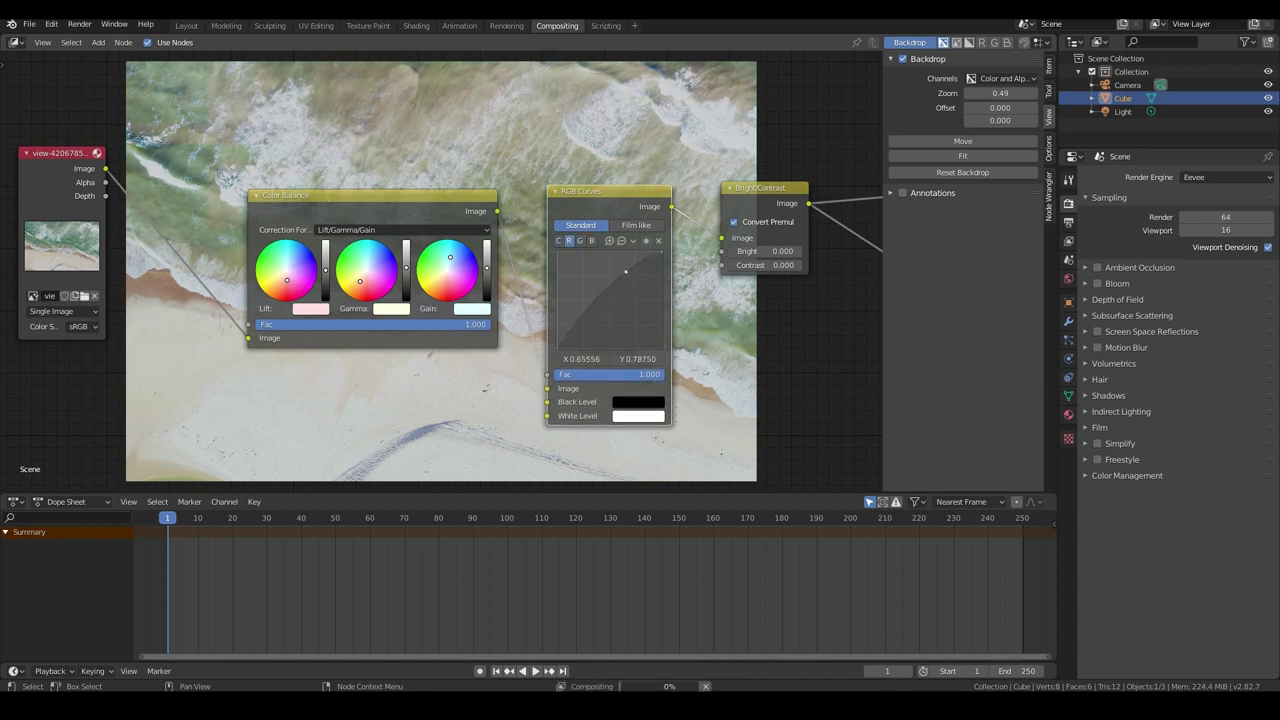
click(580, 241)
drag(624, 286, 627, 270)
click(592, 241)
middle_drag(627, 270, 614, 268)
drag(574, 308, 574, 299)
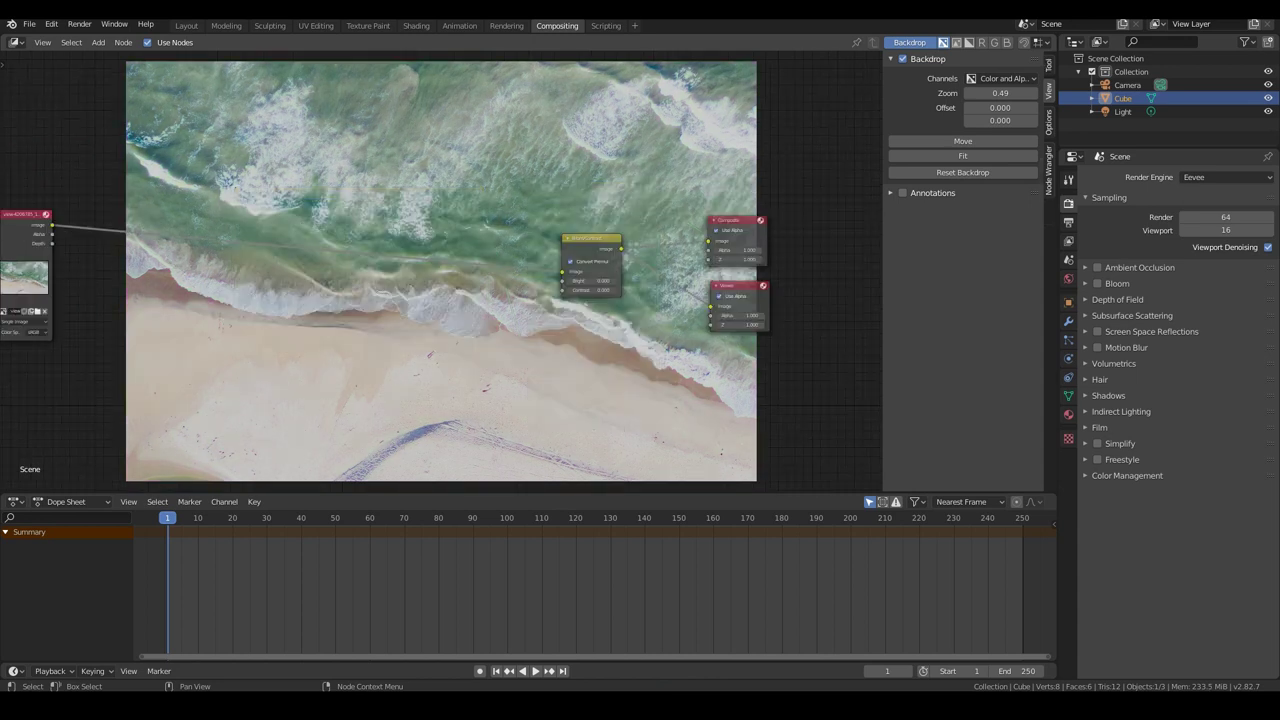
Step: Insert a Hue Saturation Value node on the link between the image node and the Bright/Contrast node
middle_drag(560, 330, 612, 333)
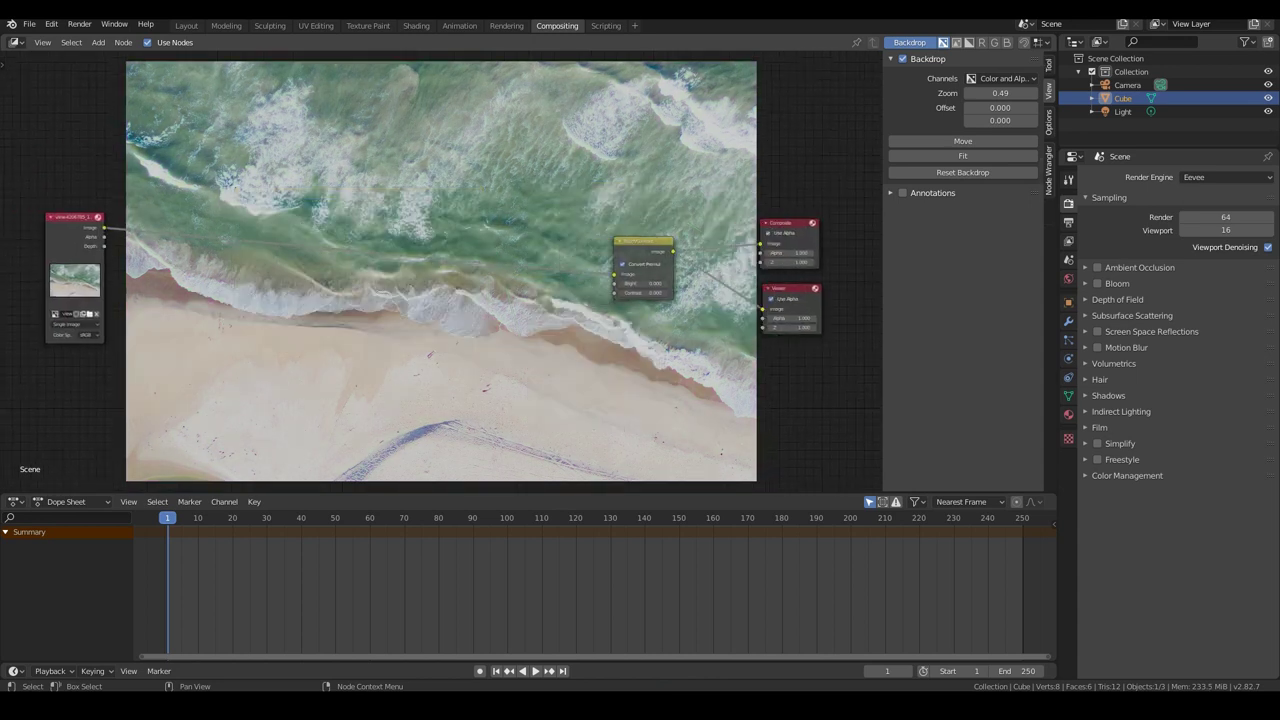
key(shift+a)
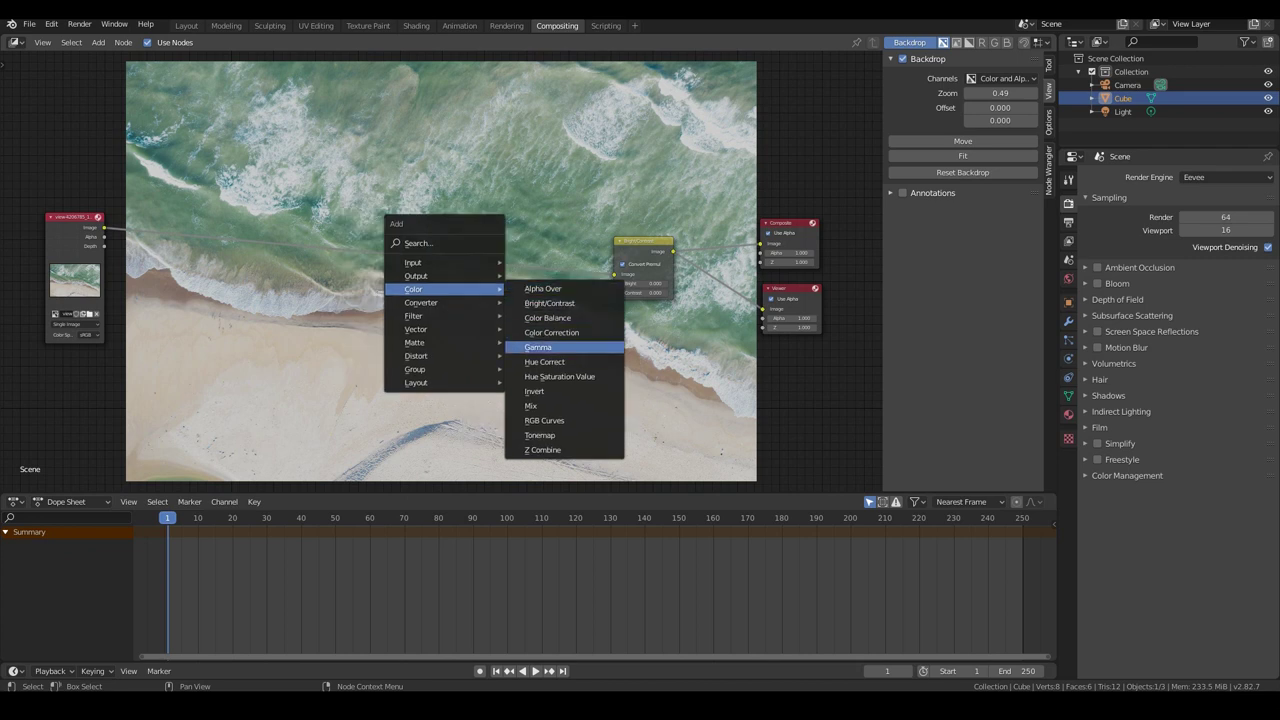
click(517, 363)
click(219, 248)
Step: Insert a Color Balance node and an RGB Curves node in sequence between the Hue Saturation Value and Bright/Contrast nodes
key(shift+a)
mouse_move(300, 315)
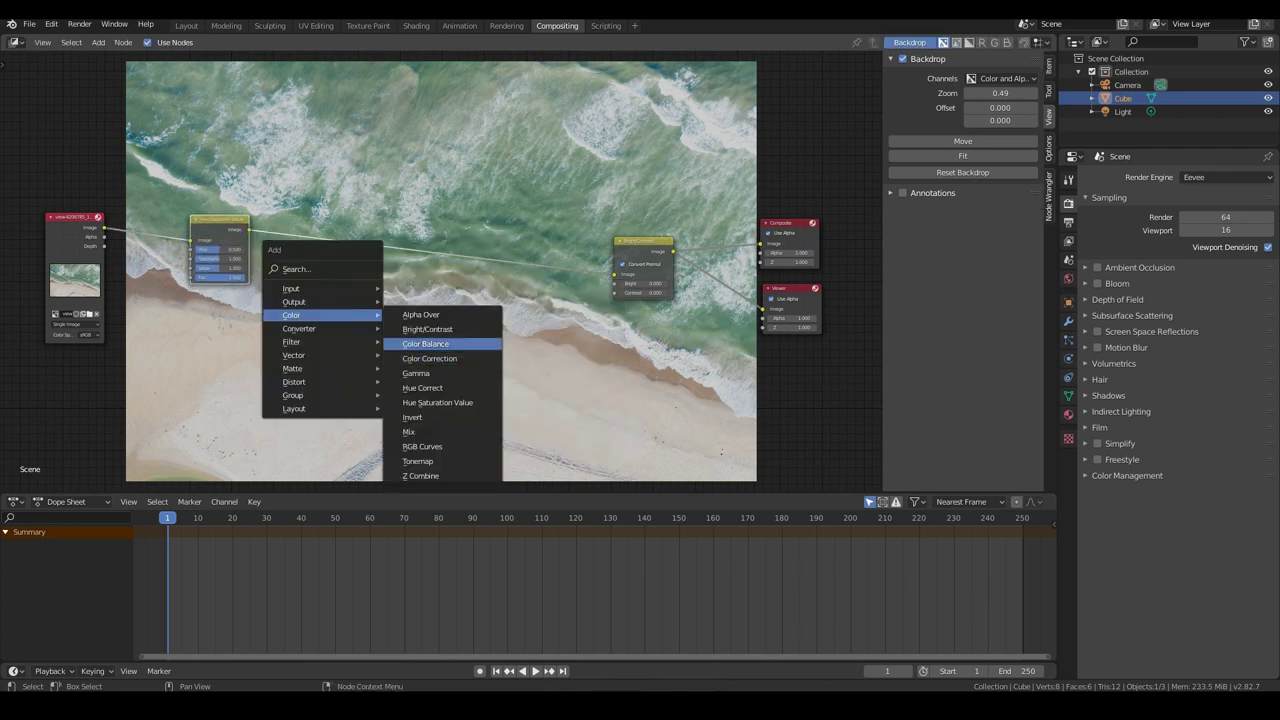
click(430, 358)
key(shift+a)
mouse_move(510, 333)
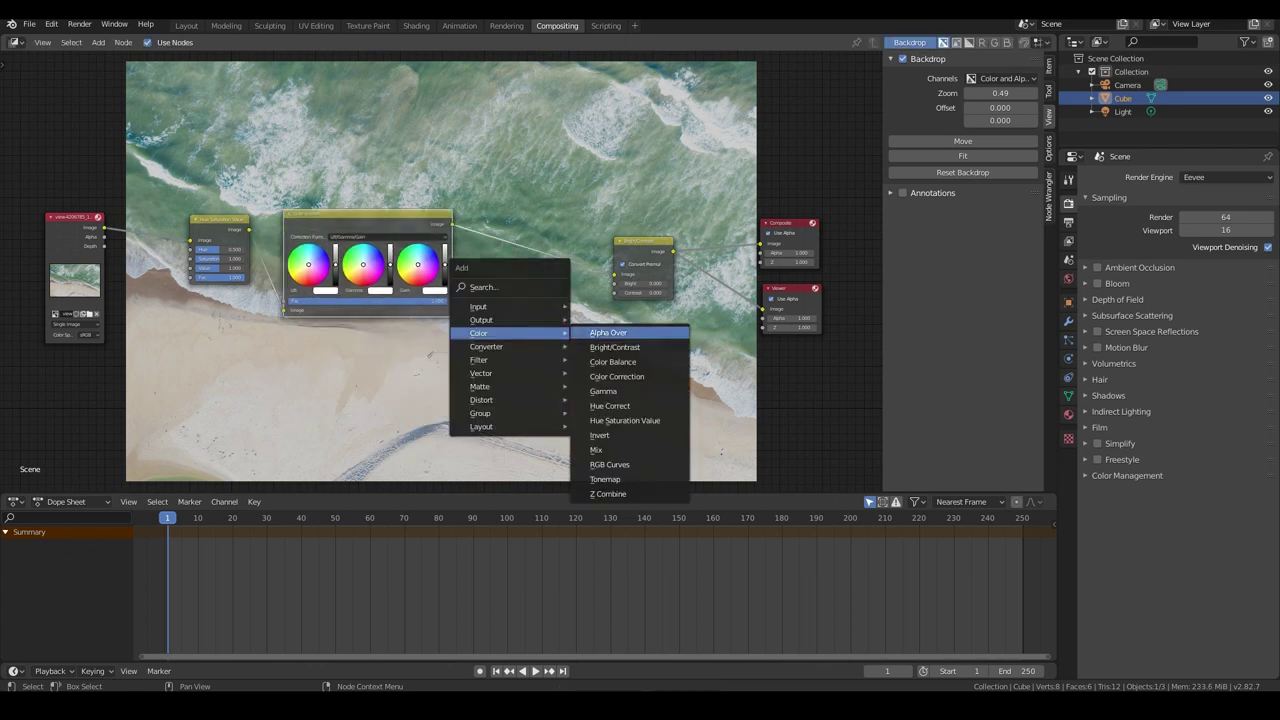
click(608, 464)
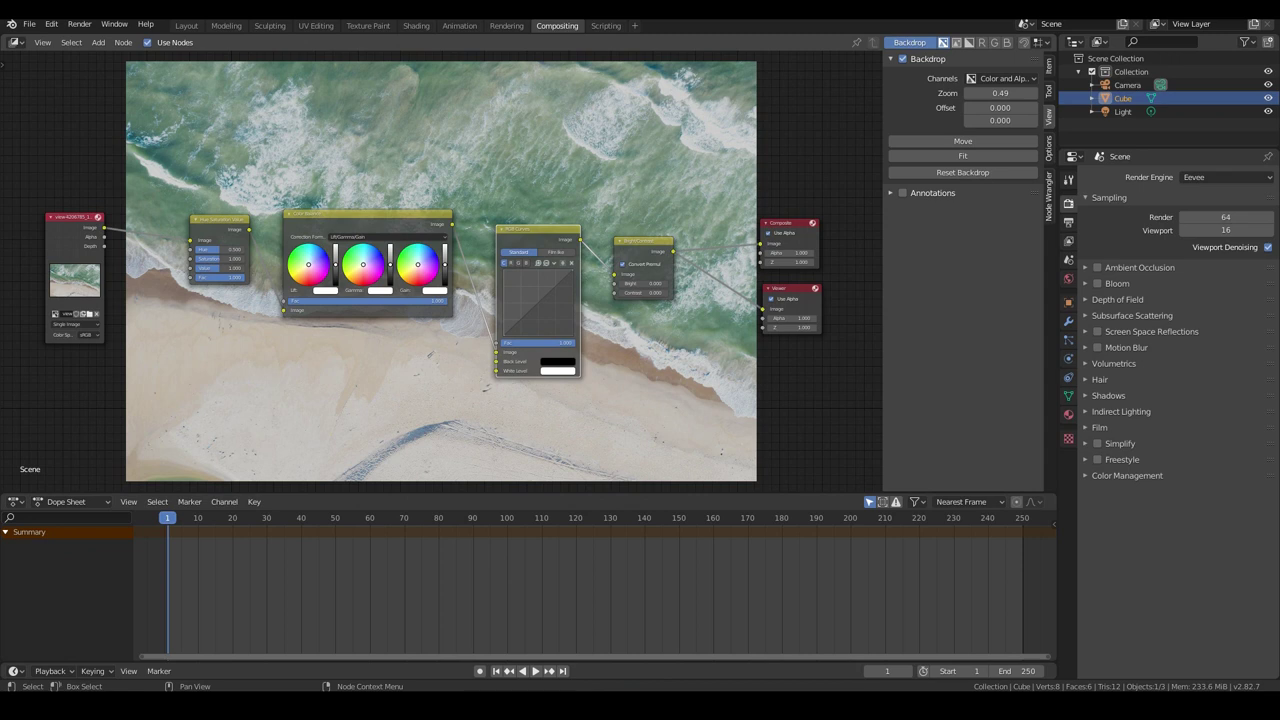
Step: Delete the Color Balance node and connect the Hue Saturation Value output to the RGB Curves image input
key(x)
drag(249, 229, 496, 352)
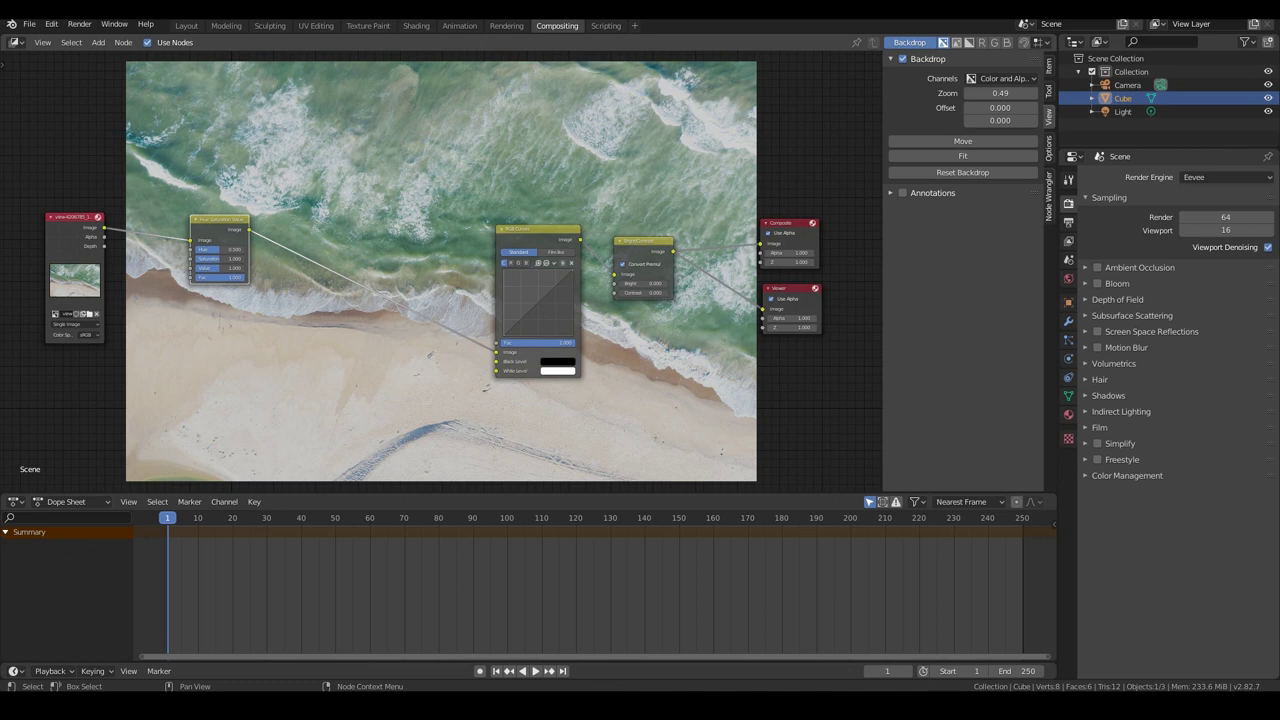
scroll(452, 266, down, 1)
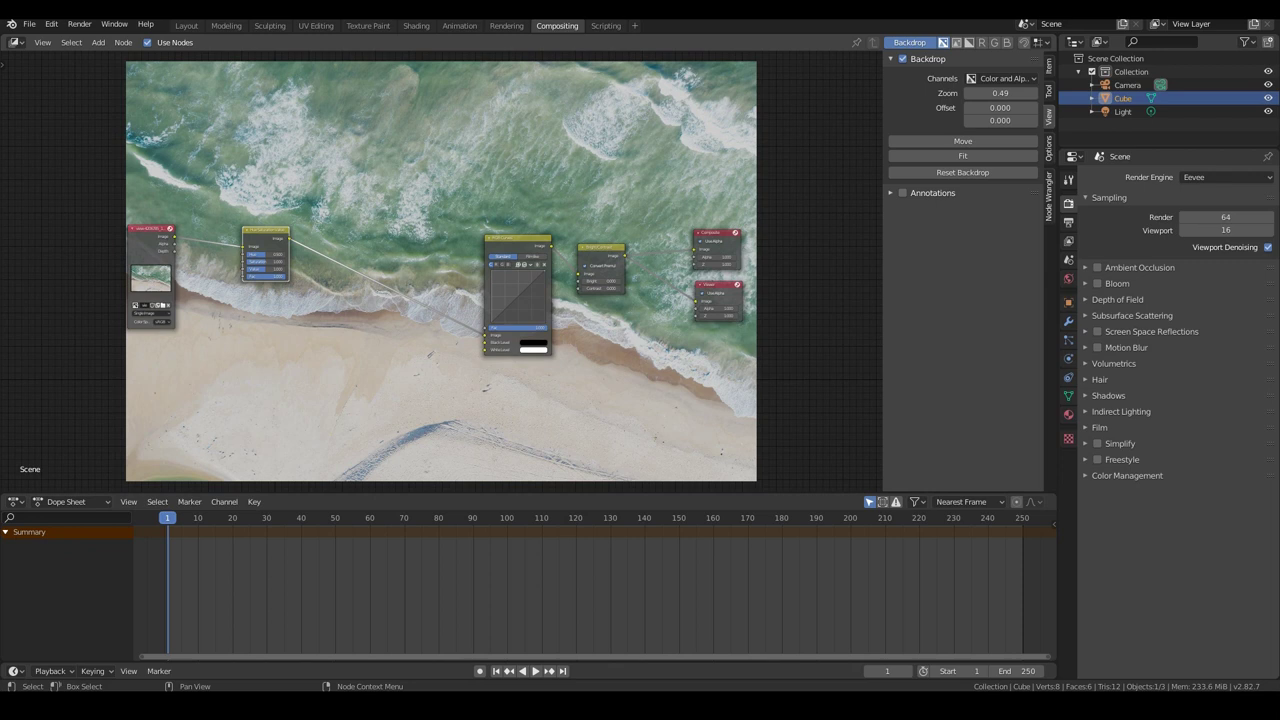
drag(505, 239, 486, 221)
drag(266, 230, 272, 226)
middle_drag(400, 320, 543, 288)
Step: Add manapadu-church-2787892_1920.jpg from the Photos folder as an image node below the beach photo's node
mouse_move(441, 705)
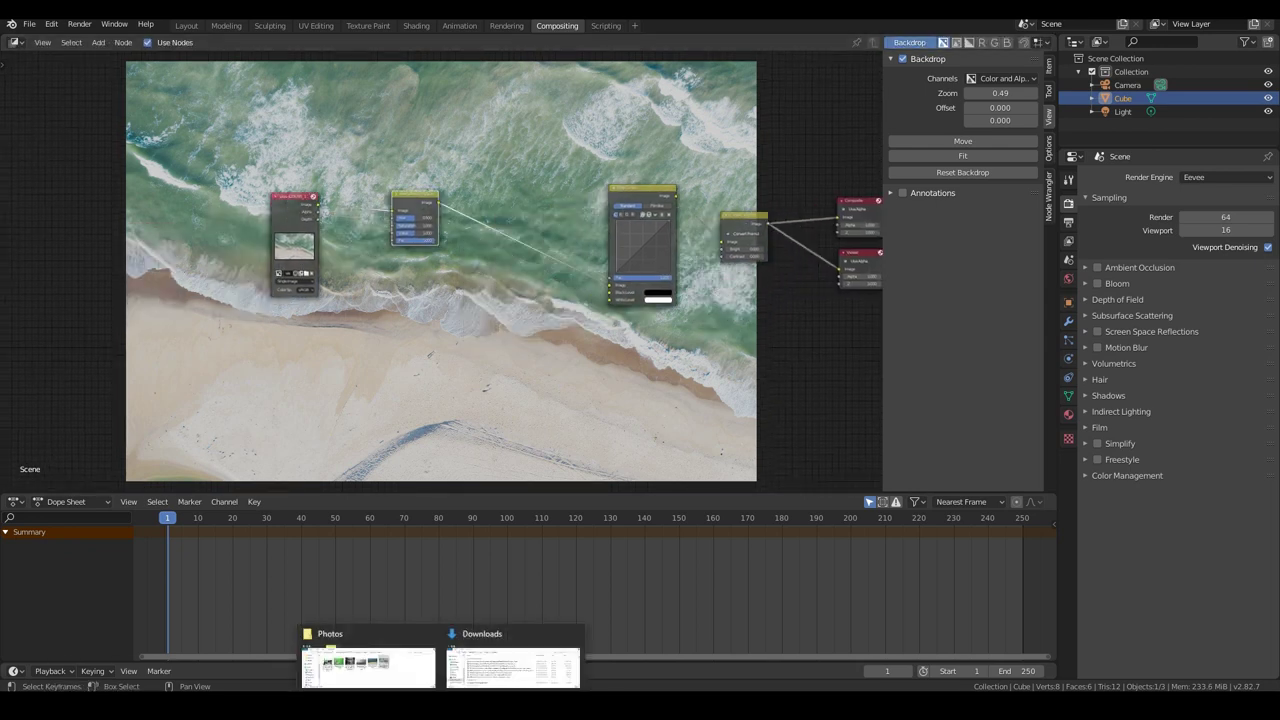
click(368, 666)
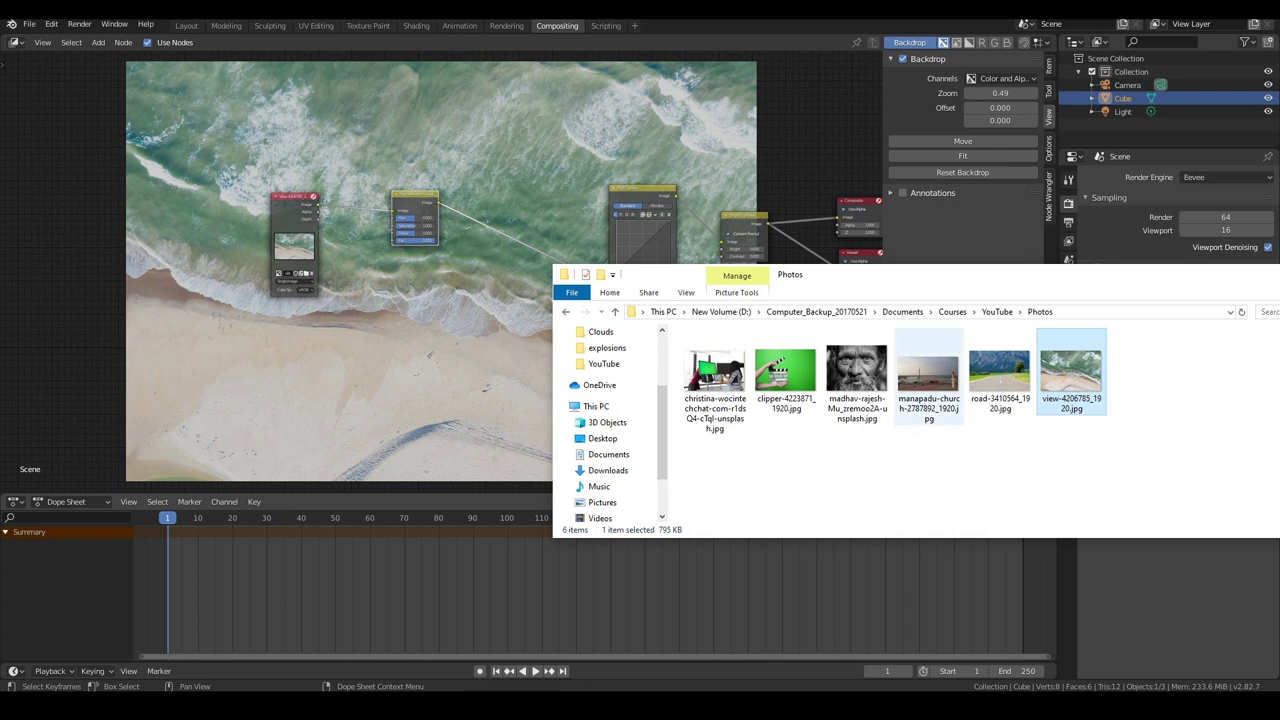
click(928, 378)
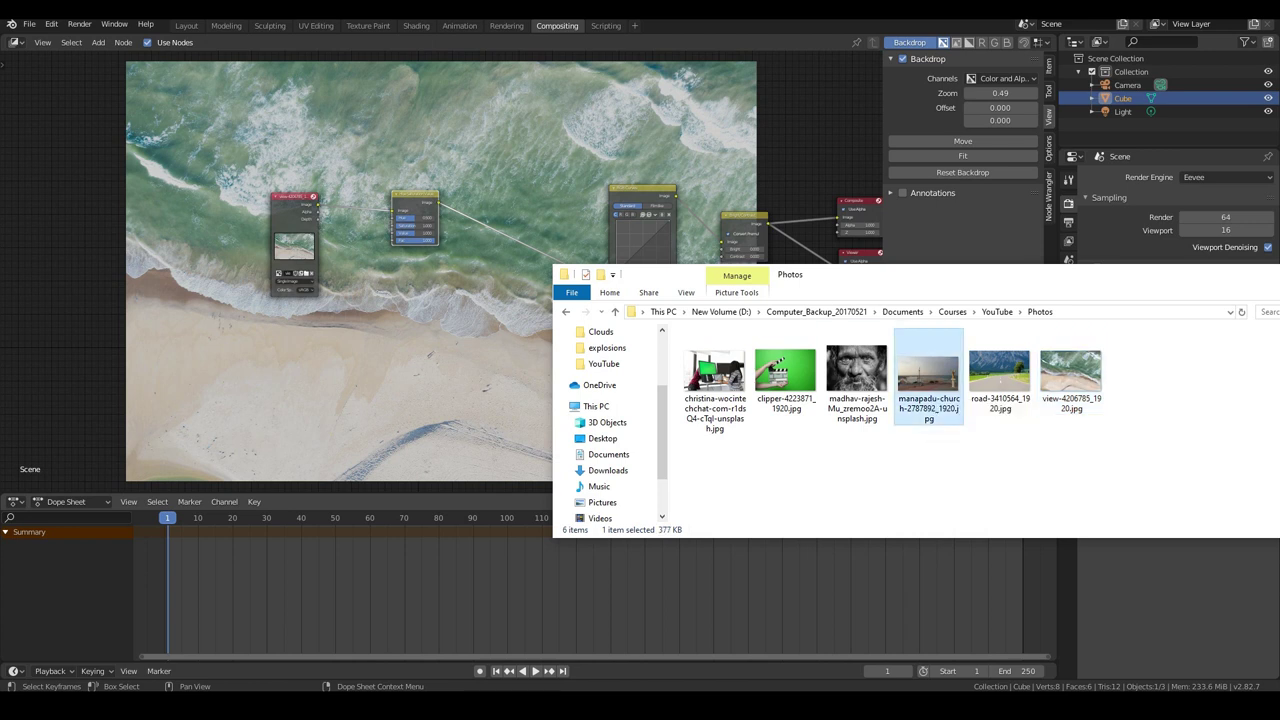
drag(929, 375, 315, 390)
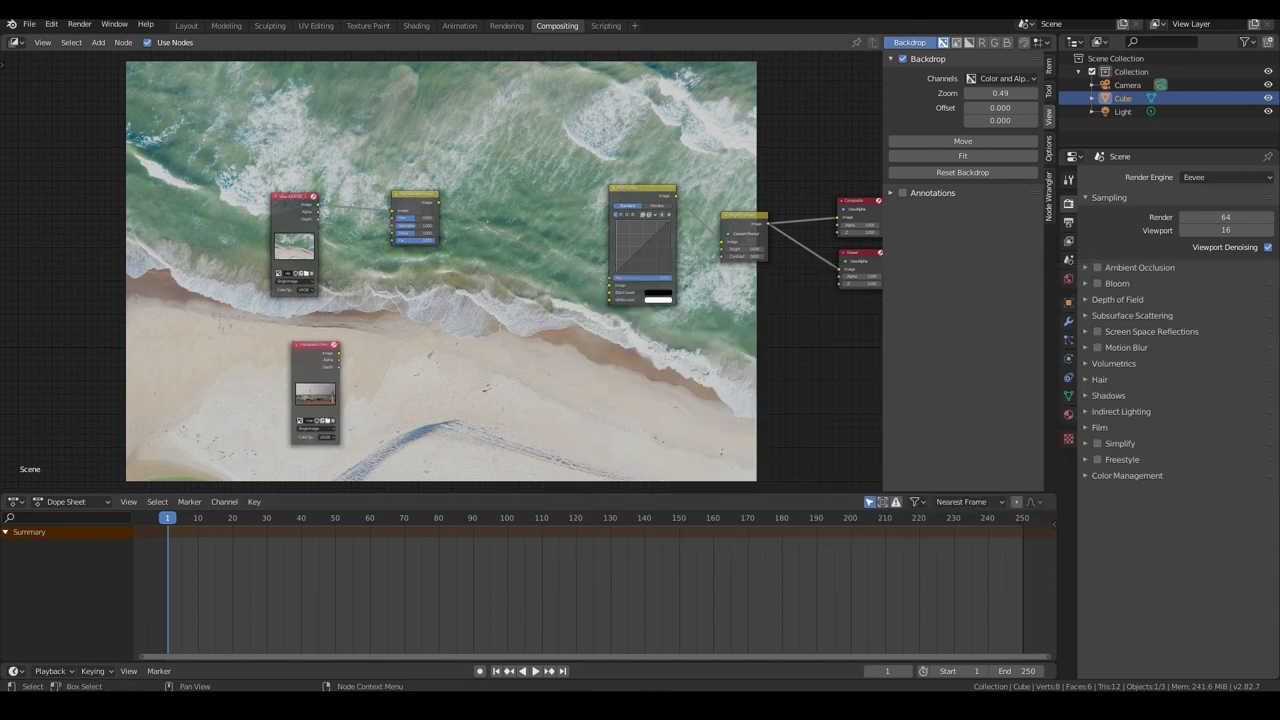
key(g)
click(300, 386)
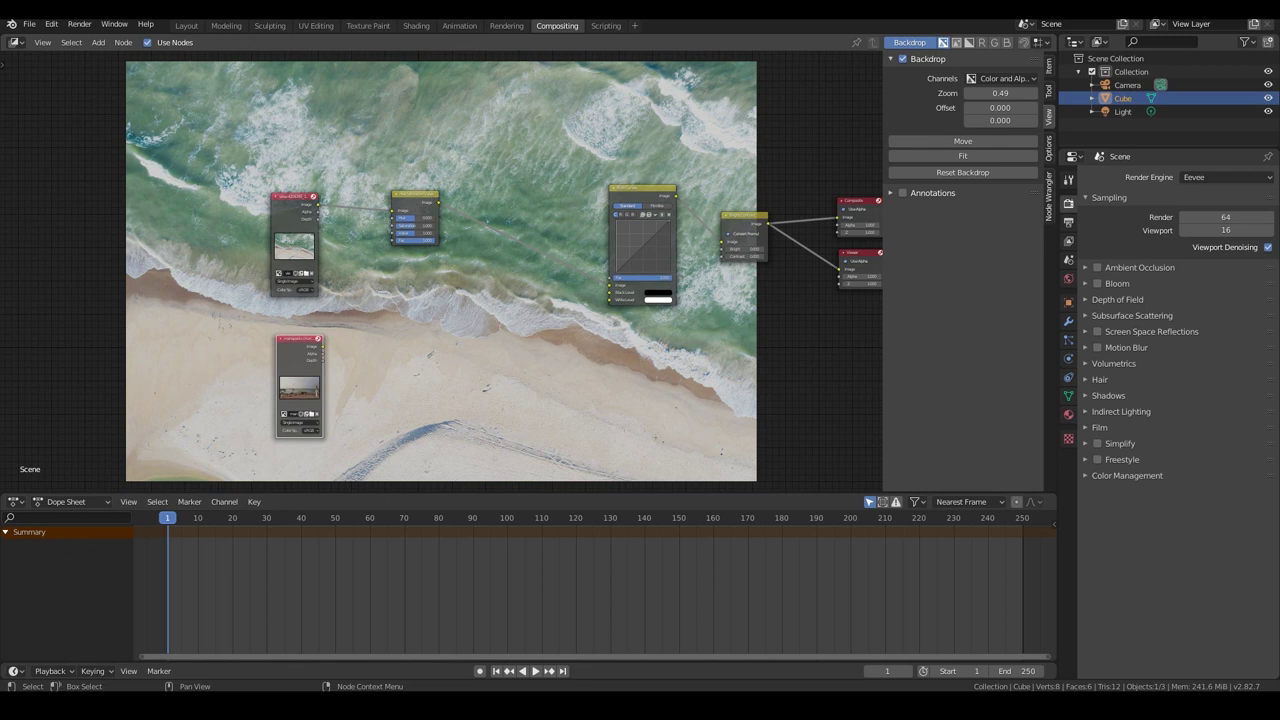
Step: Insert a Mix node between the Bright/Contrast and Viewer nodes and arrange it close after the Bright/Contrast node
key(shift+a)
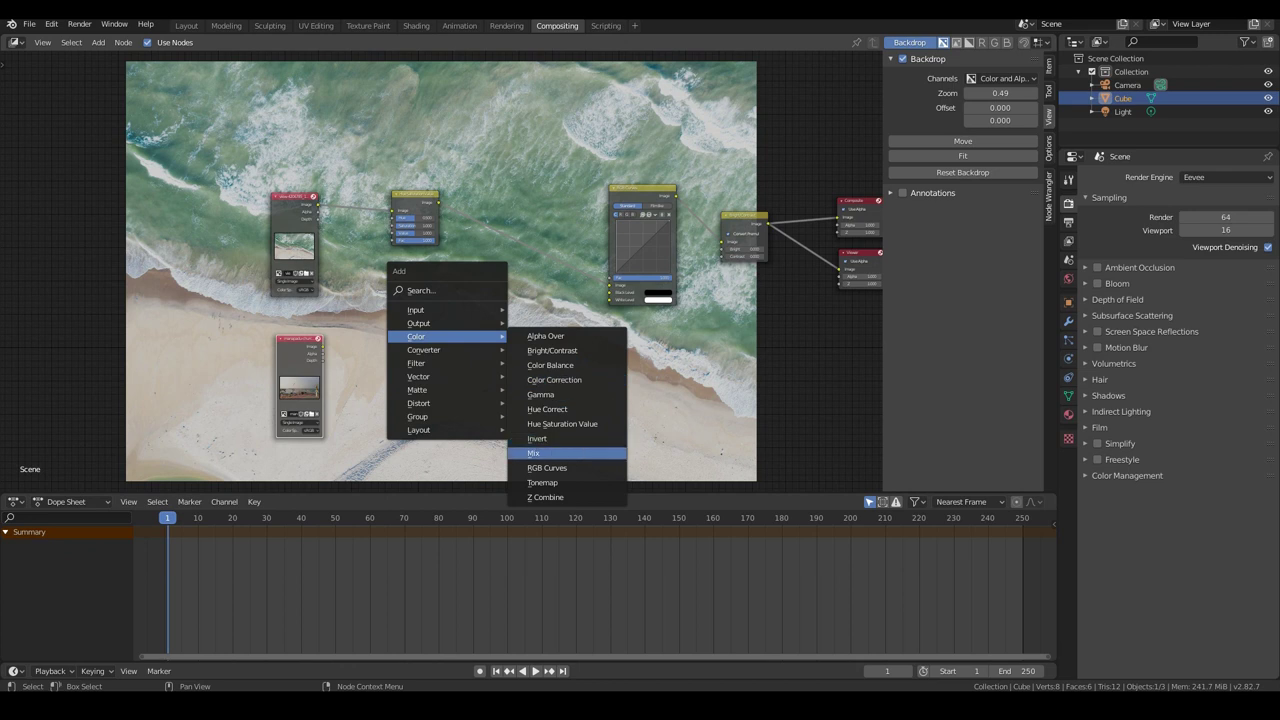
click(535, 453)
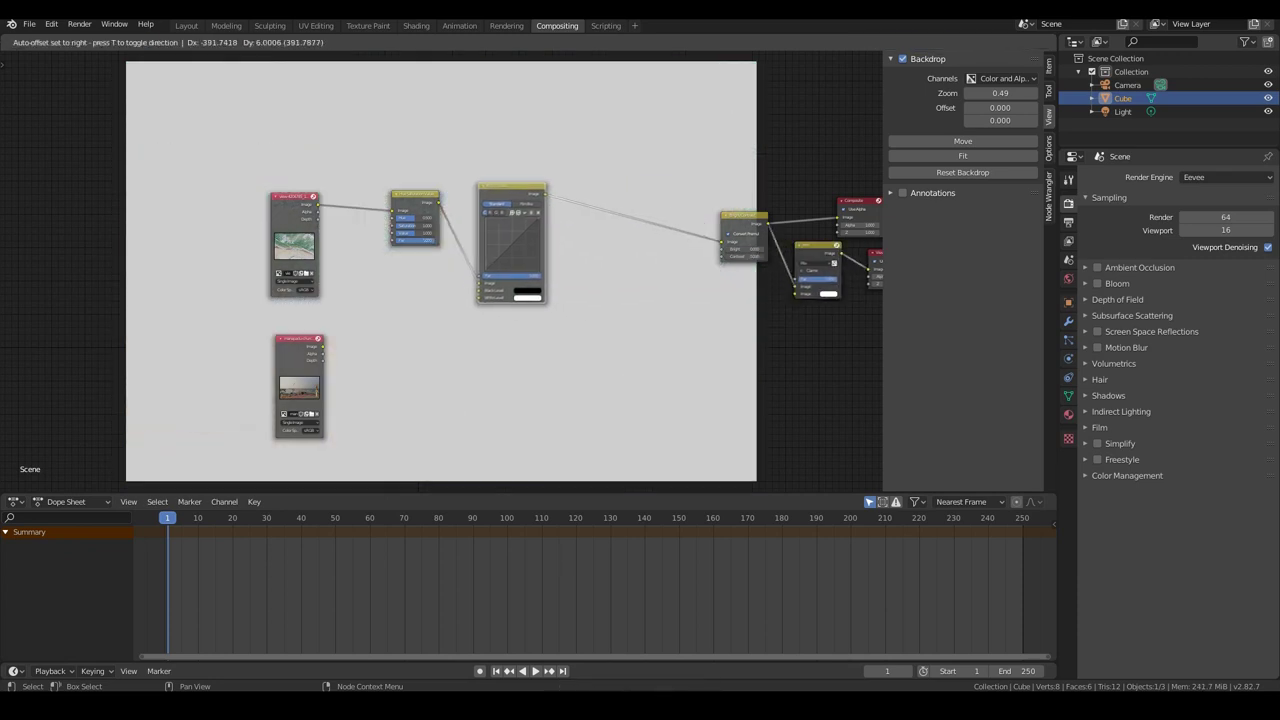
click(590, 213)
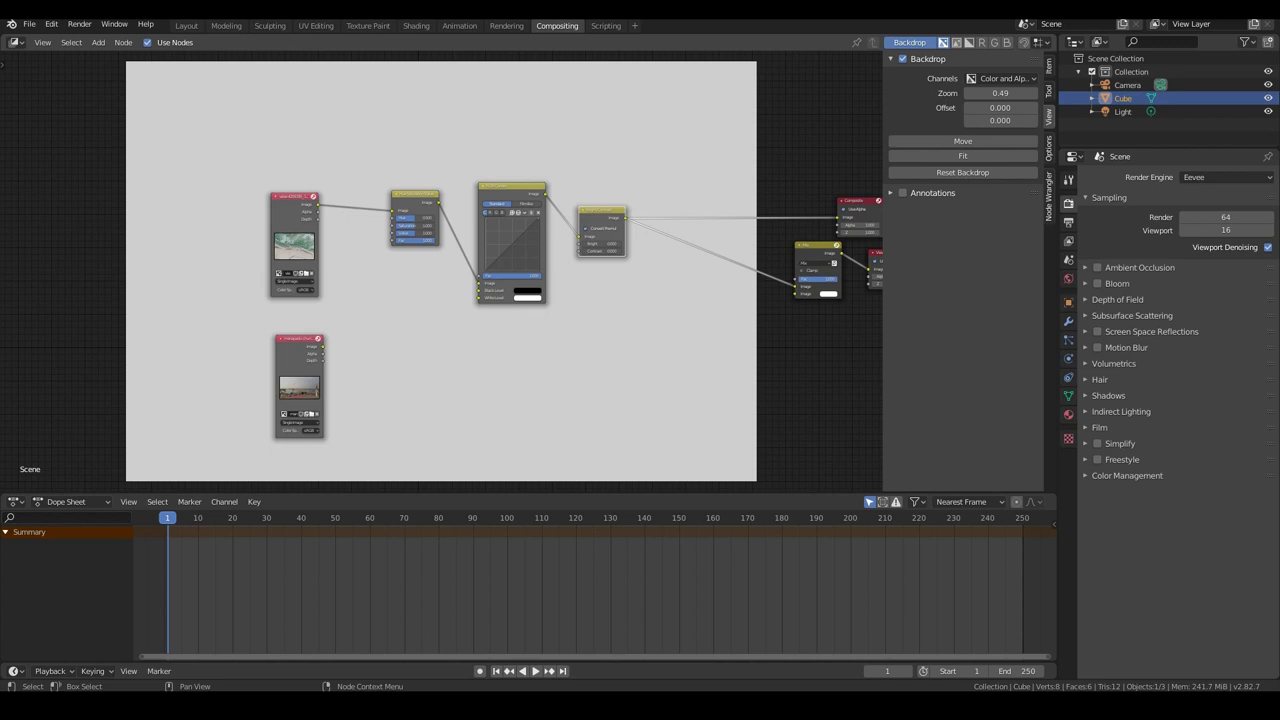
drag(812, 245, 695, 257)
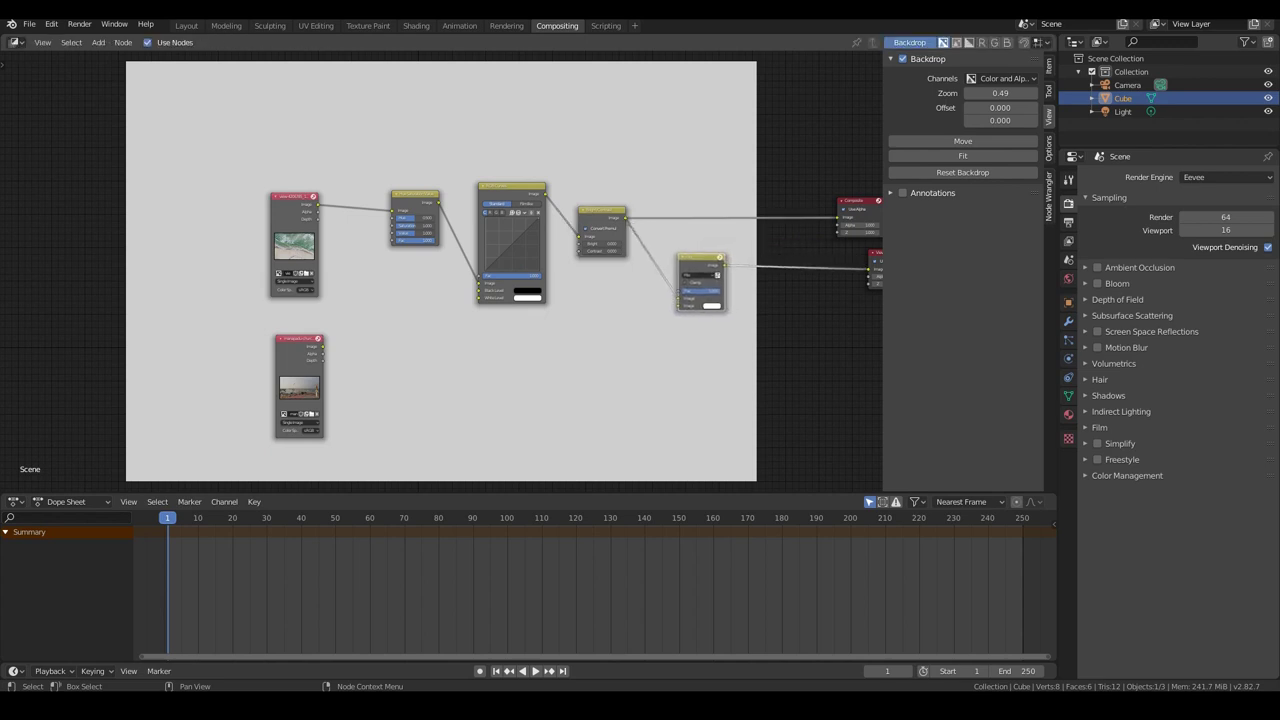
Step: Connect the church photo to the Mix node's second image input and move both image nodes farther from the color nodes
scroll(608, 327, up, 3)
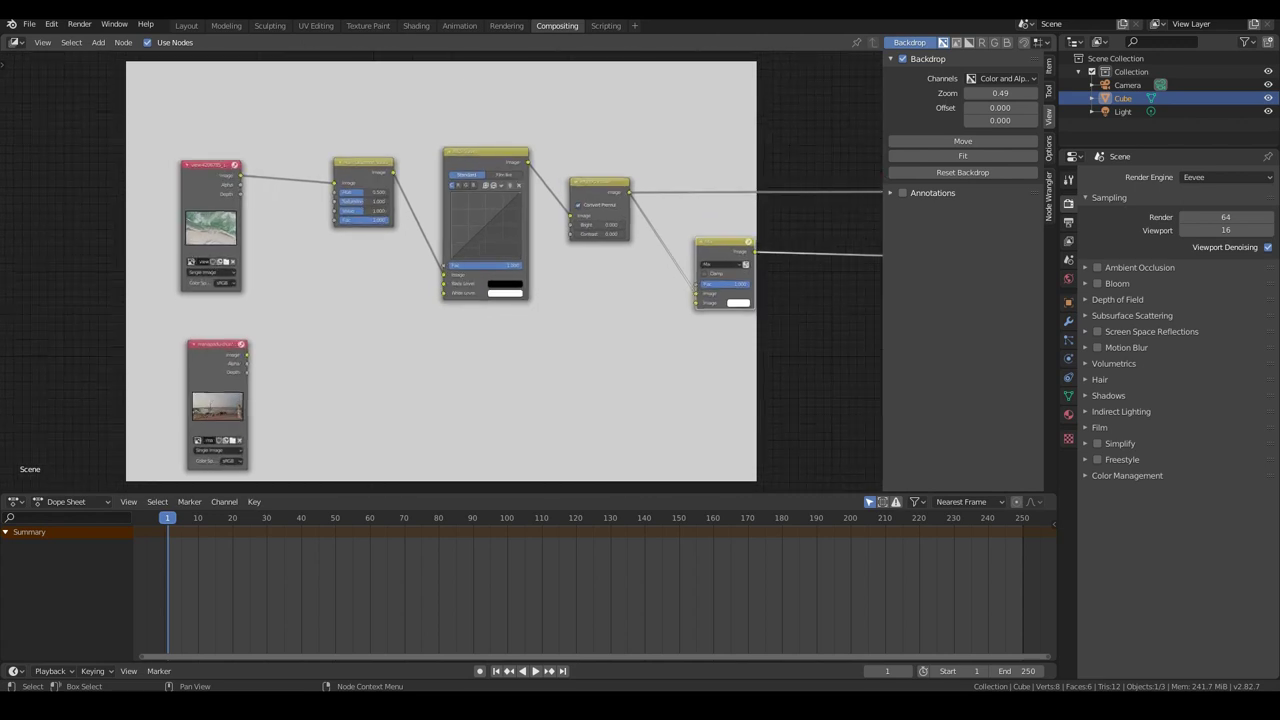
drag(247, 355, 696, 302)
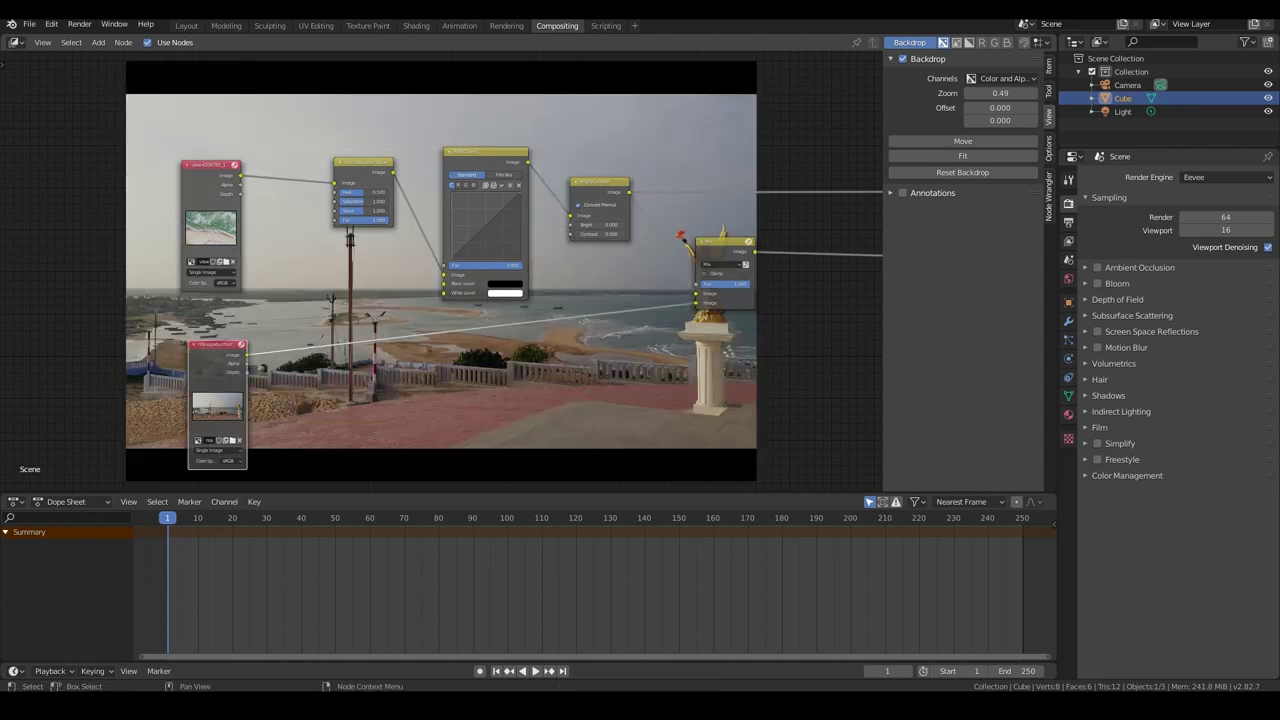
scroll(430, 265, down, 2)
middle_drag(430, 265, 490, 259)
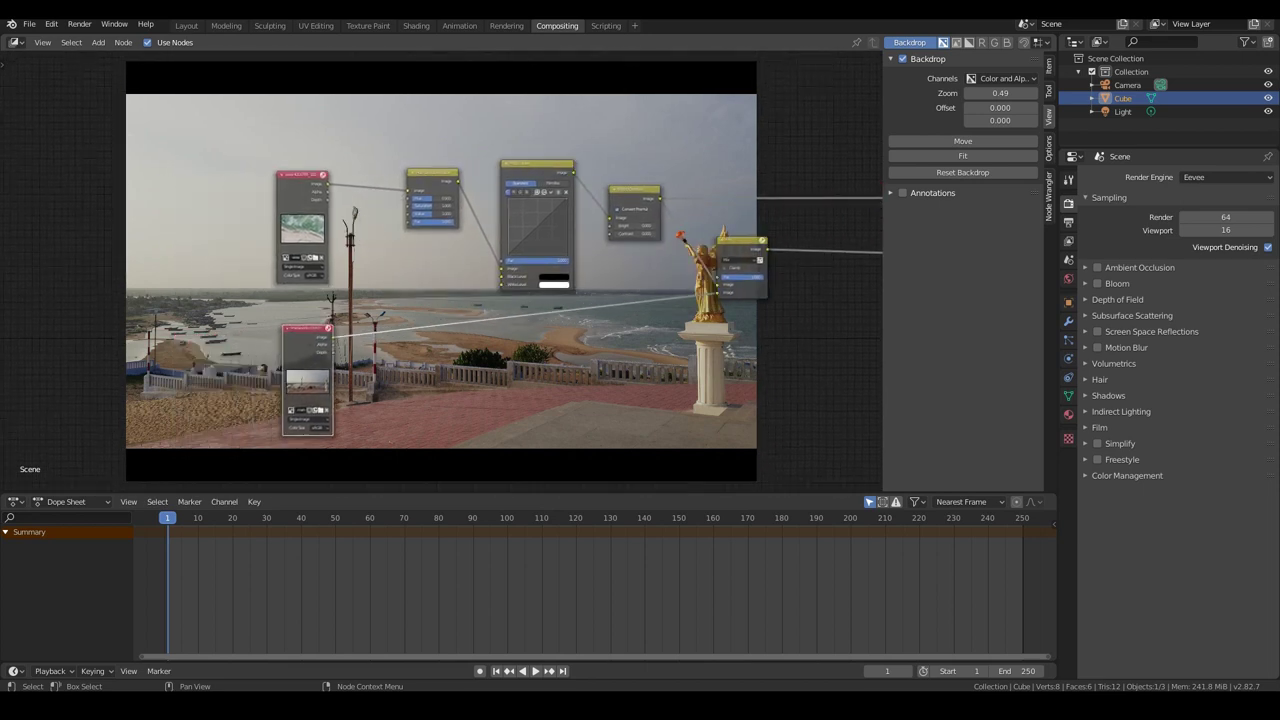
drag(302, 176, 261, 175)
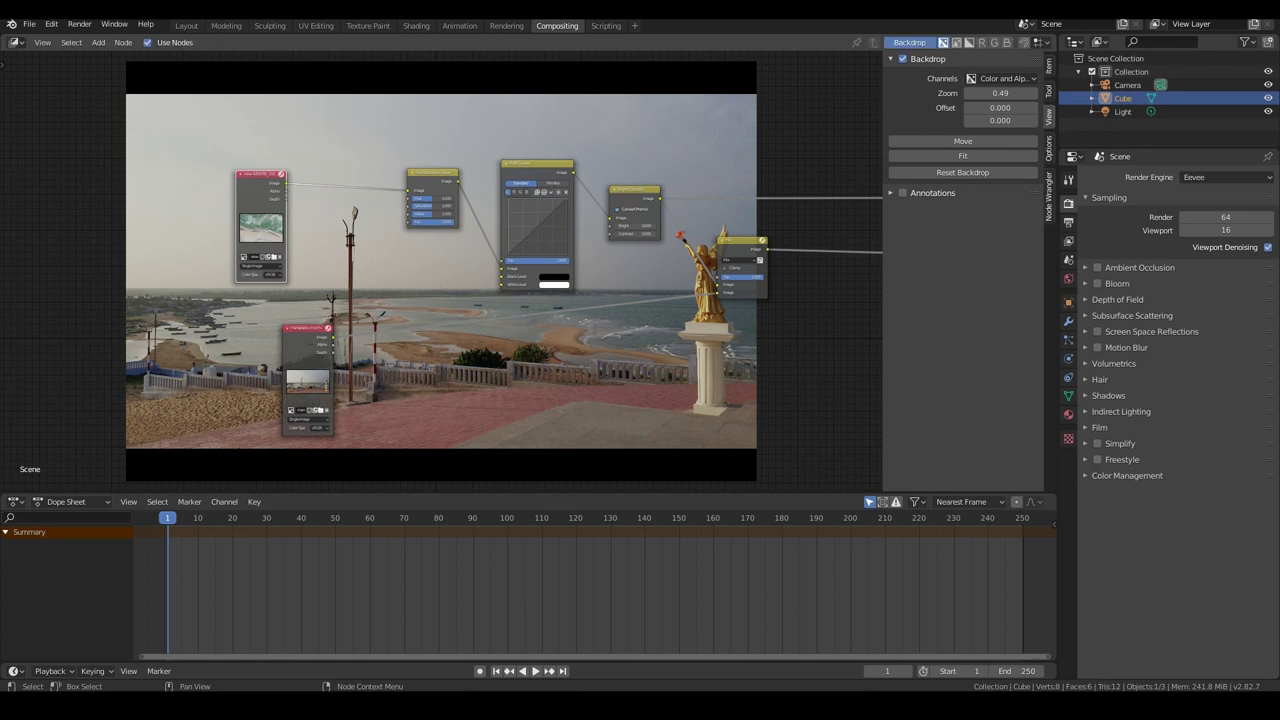
drag(305, 327, 260, 326)
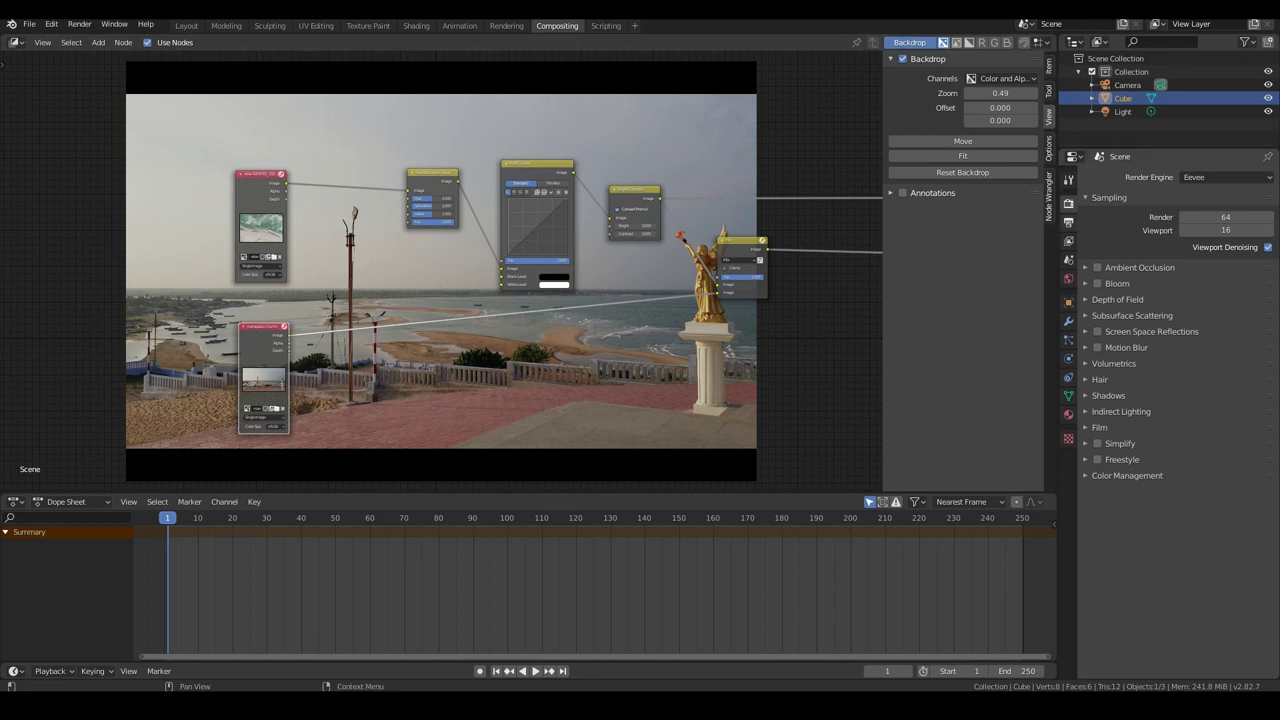
Step: Show the scene's output dimensions and insert a Scale node directly after each of the two image nodes
click(1068, 222)
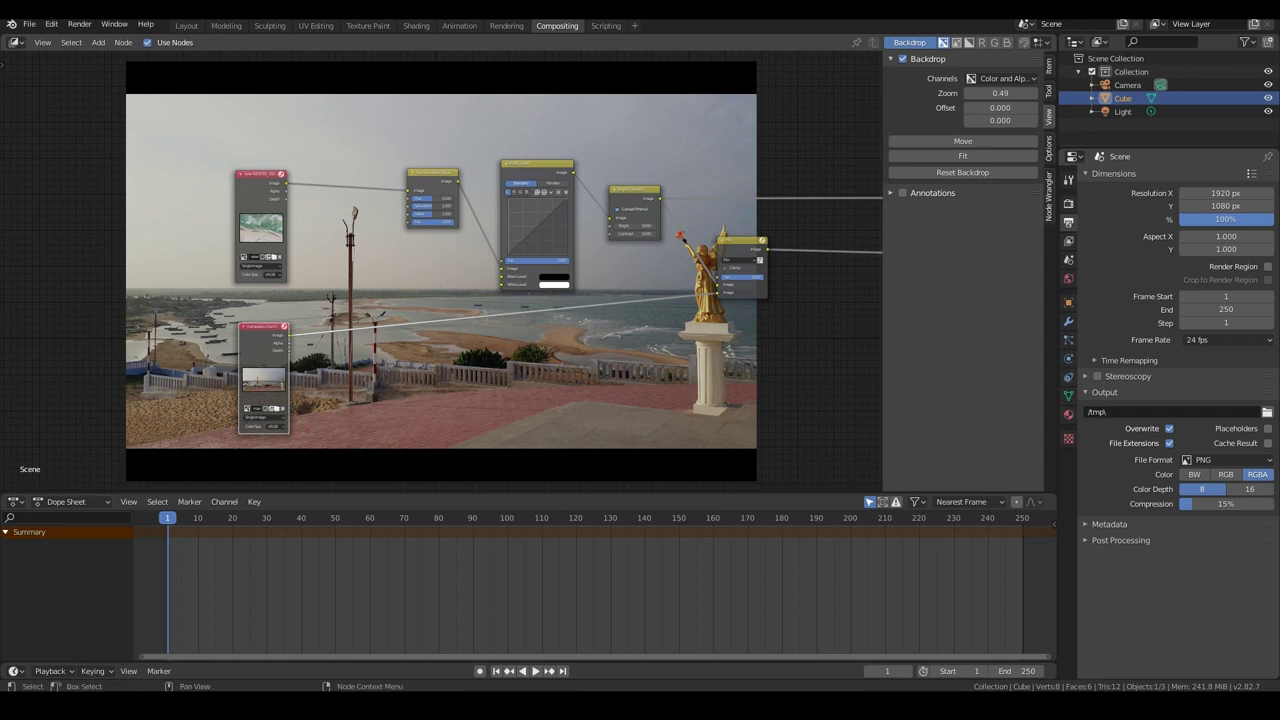
key(shift)
key(shift+a)
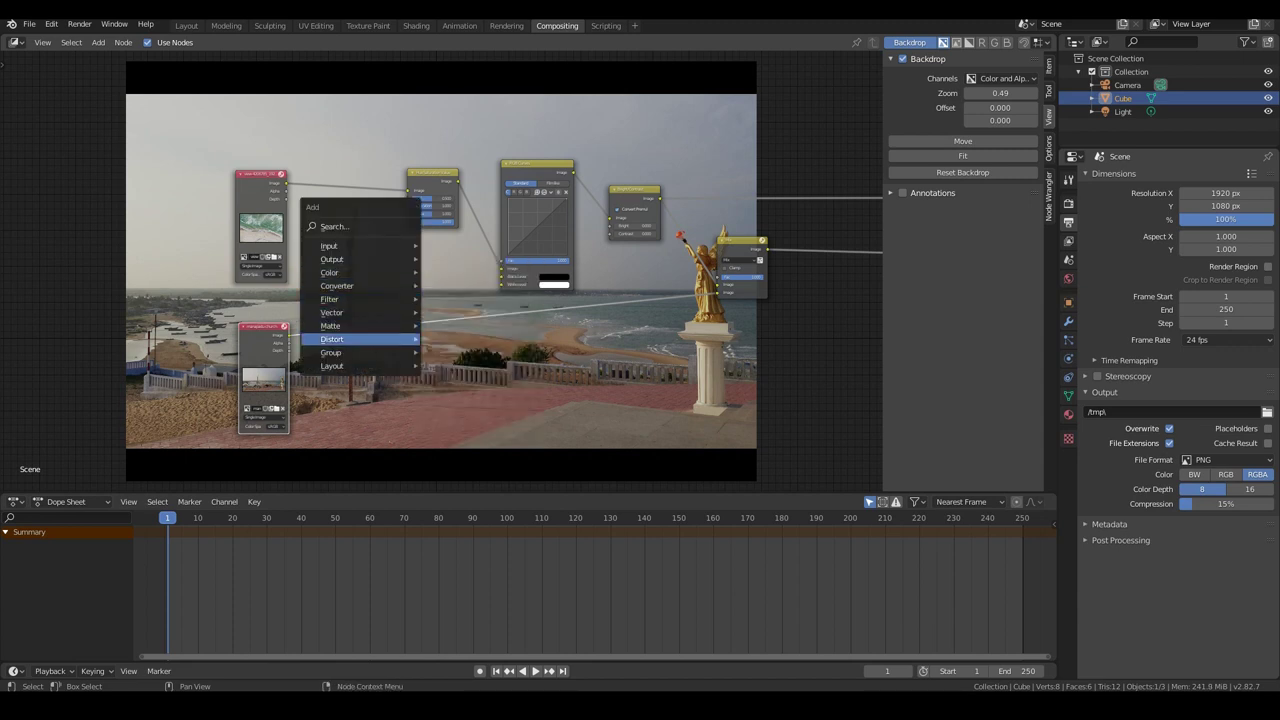
mouse_move(345, 339)
click(470, 471)
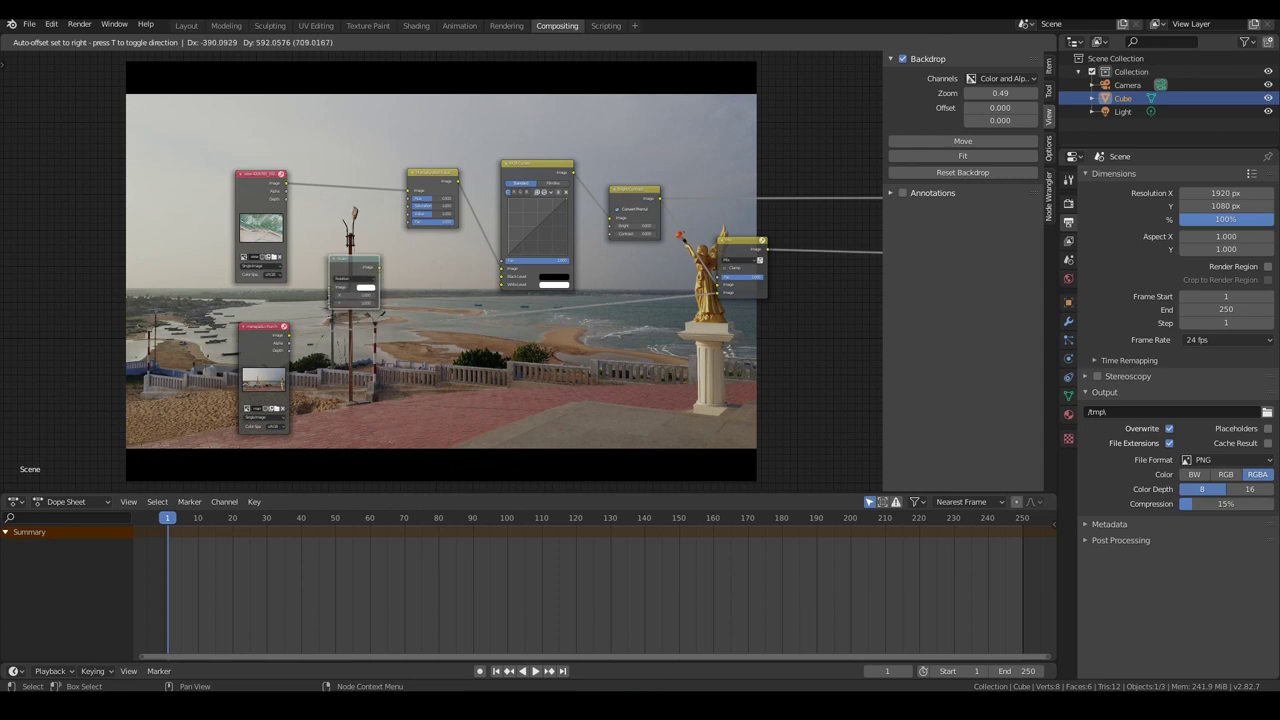
click(335, 200)
key(shift+a)
mouse_move(300, 296)
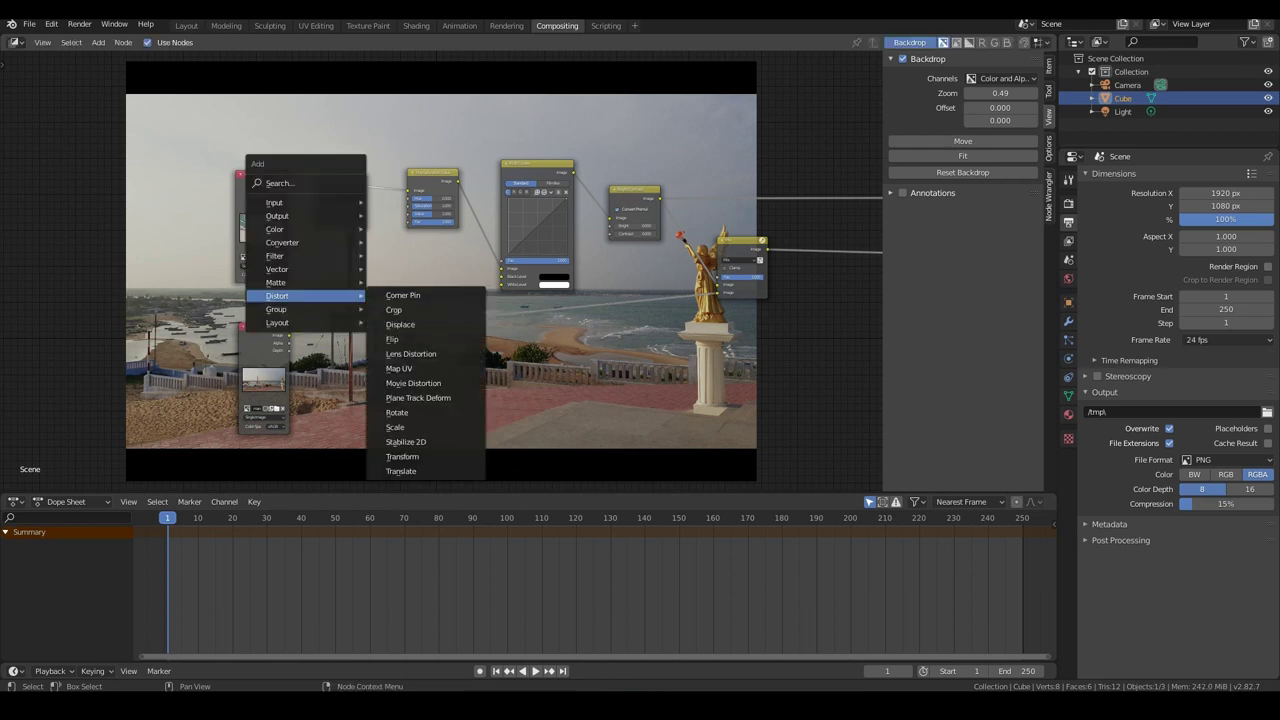
click(414, 431)
click(350, 360)
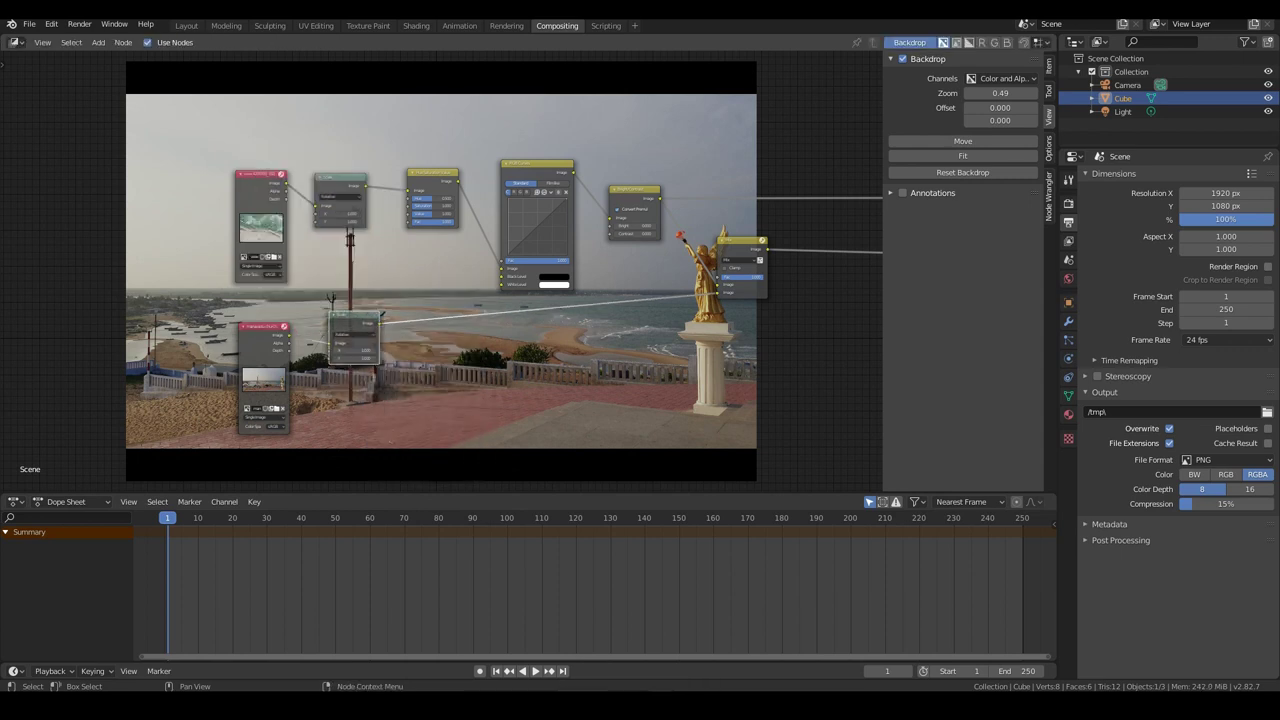
Step: Set the scaling space of both Scale nodes to Render Size
scroll(279, 280, up, 2)
click(355, 165)
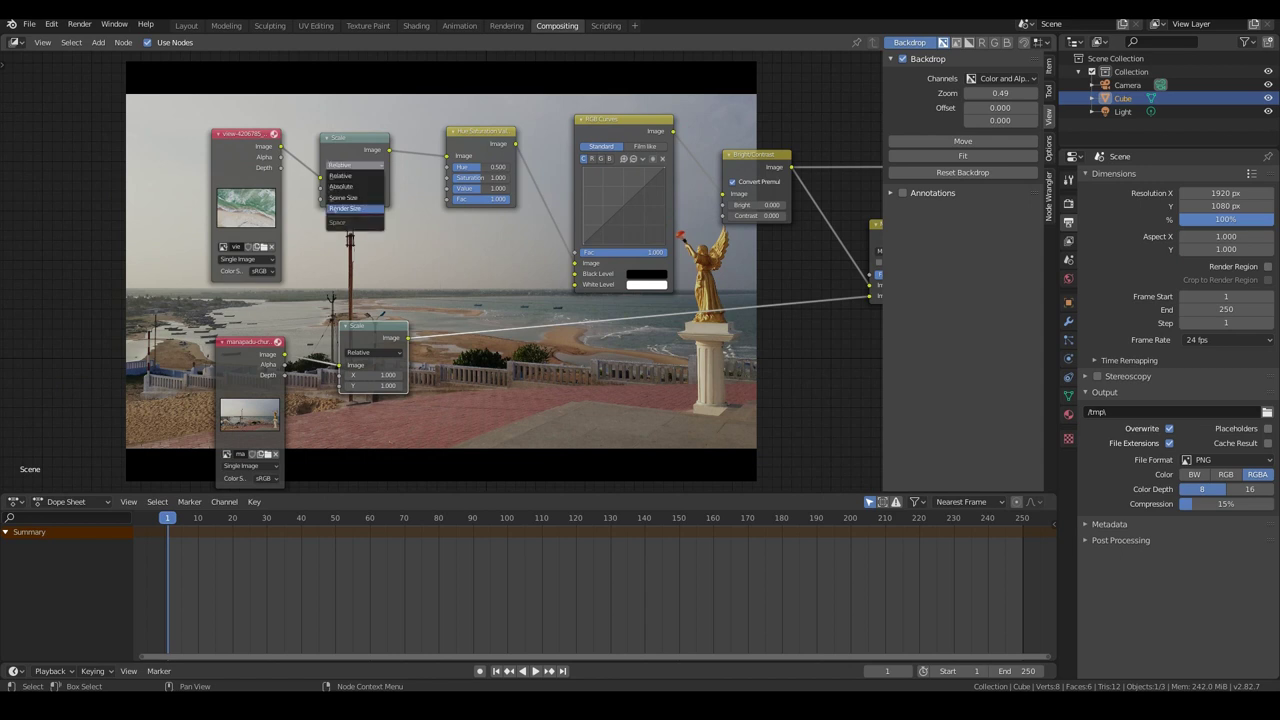
click(352, 209)
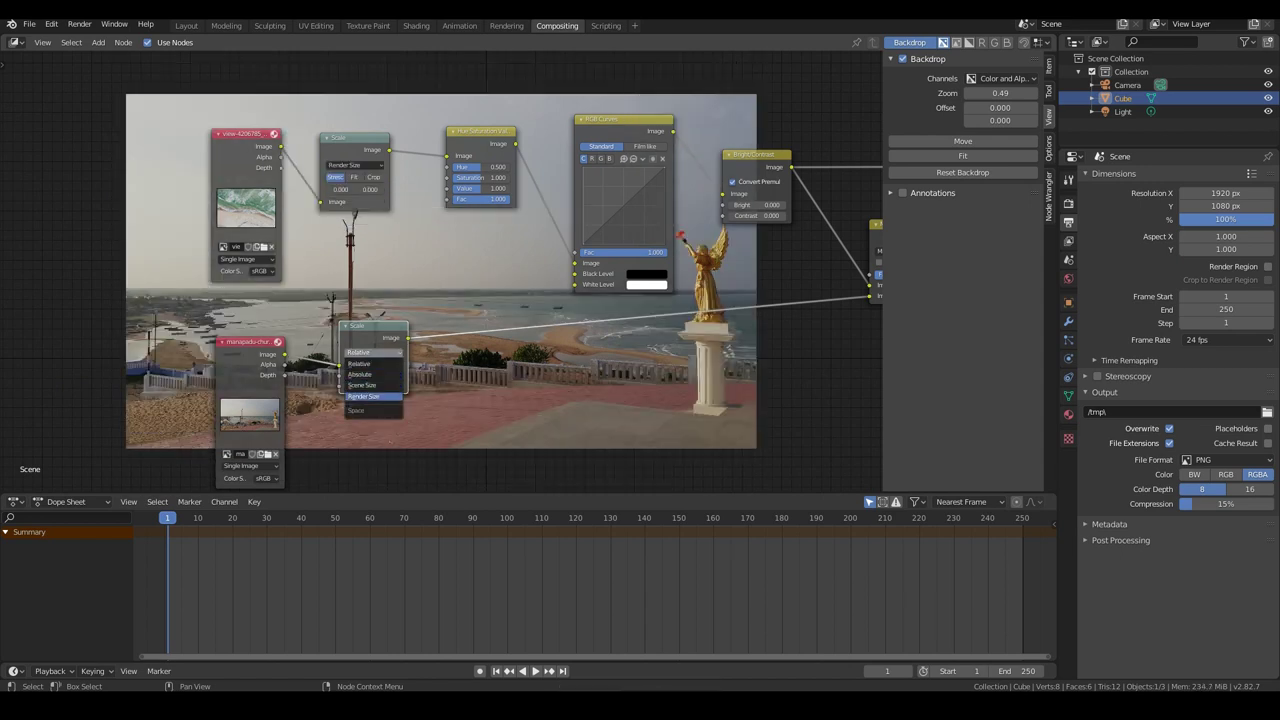
click(363, 396)
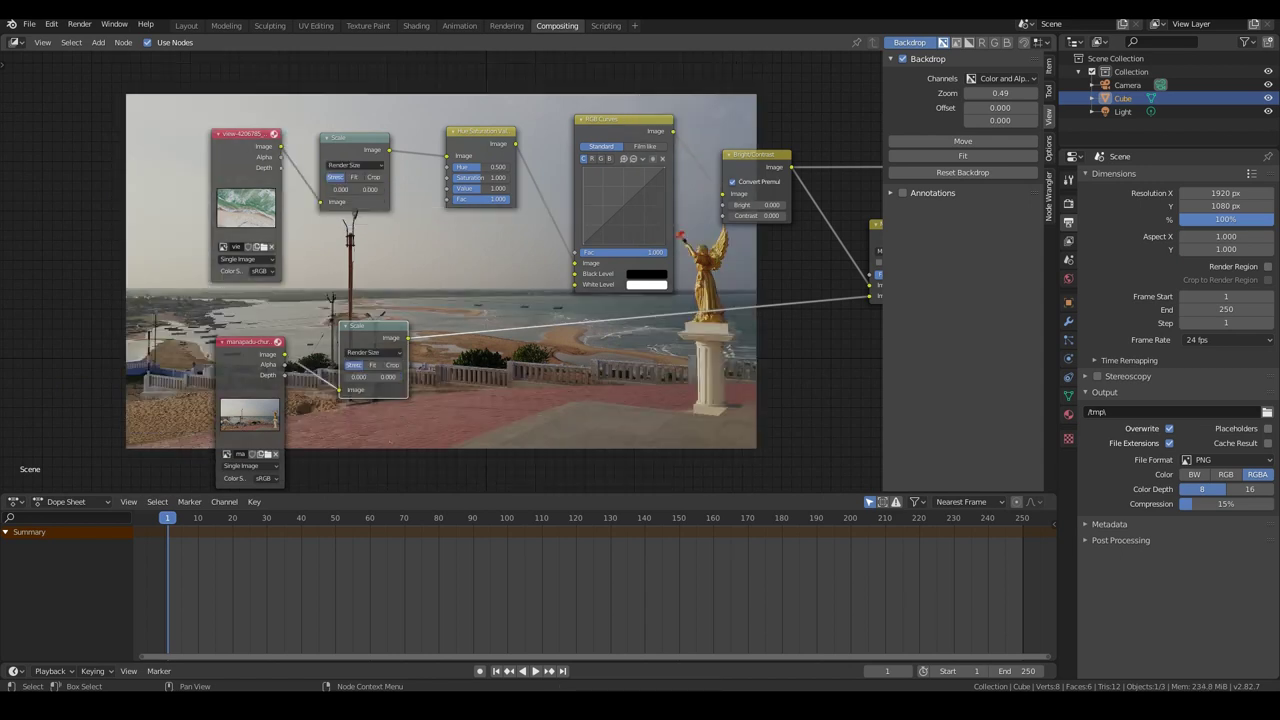
Step: Set the frame fitting method of both Scale nodes to Crop
middle_drag(440, 270, 467, 207)
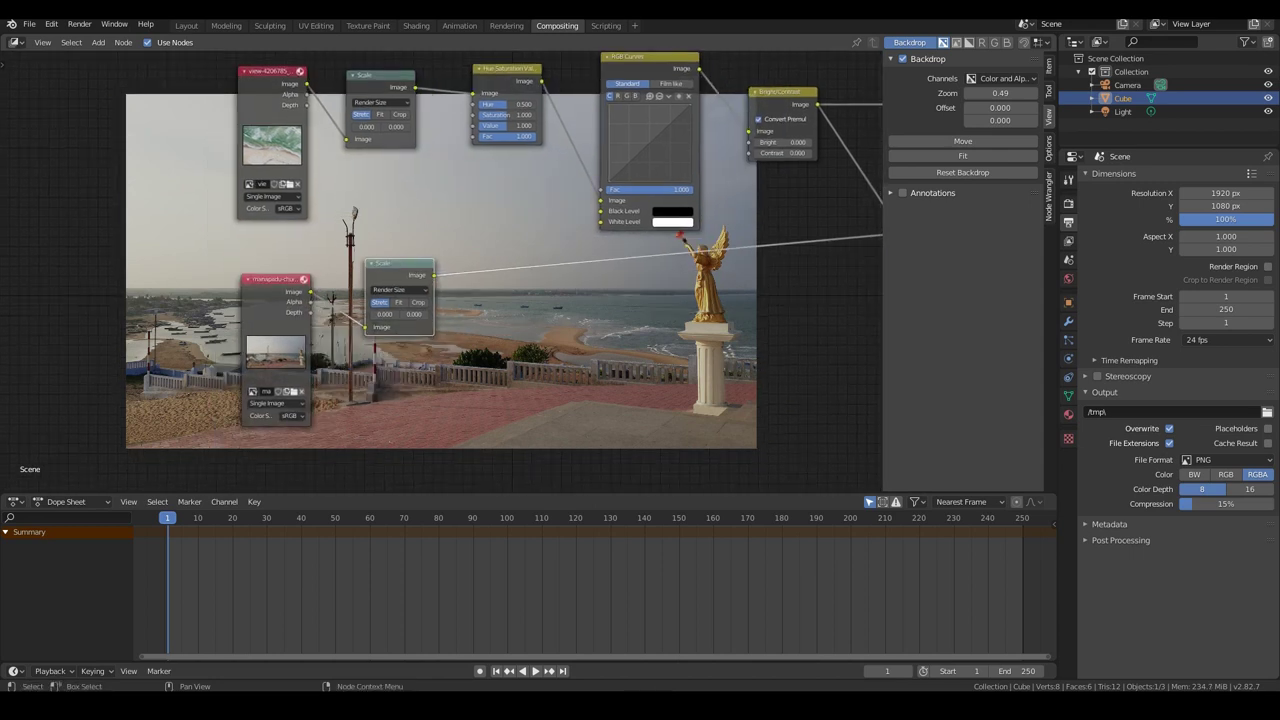
click(418, 302)
click(399, 114)
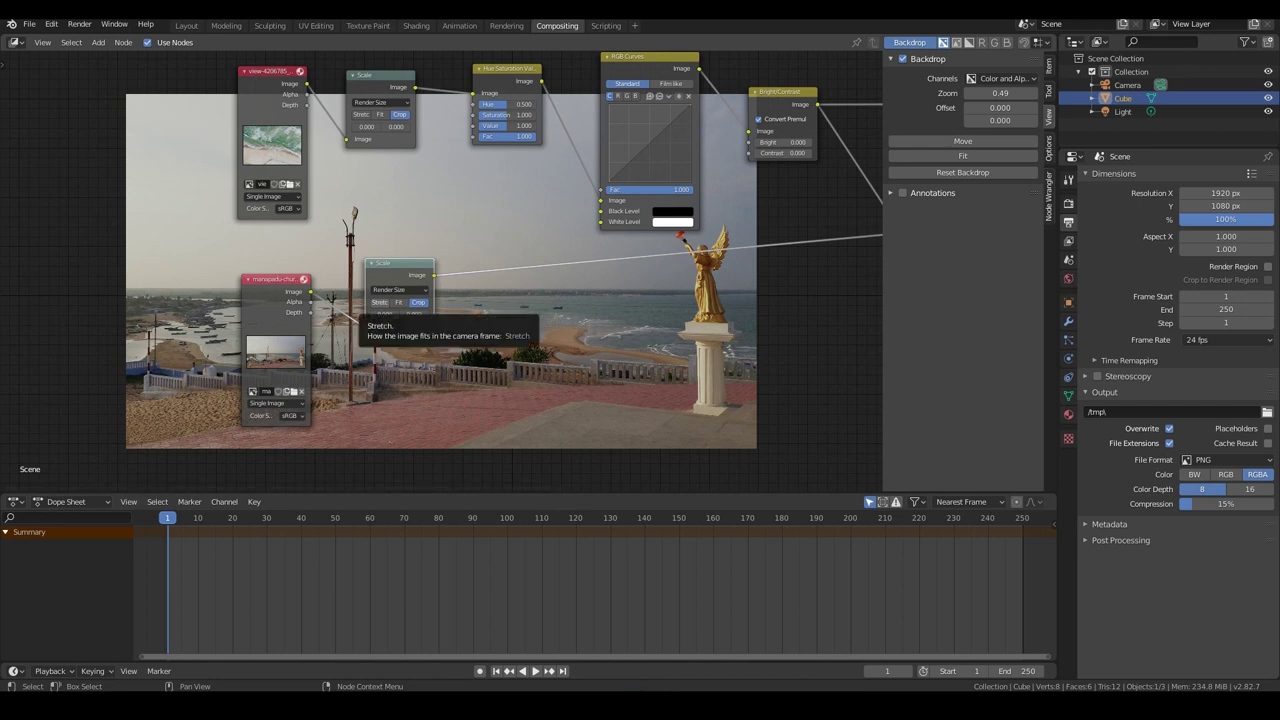
middle_drag(418, 302, 301, 318)
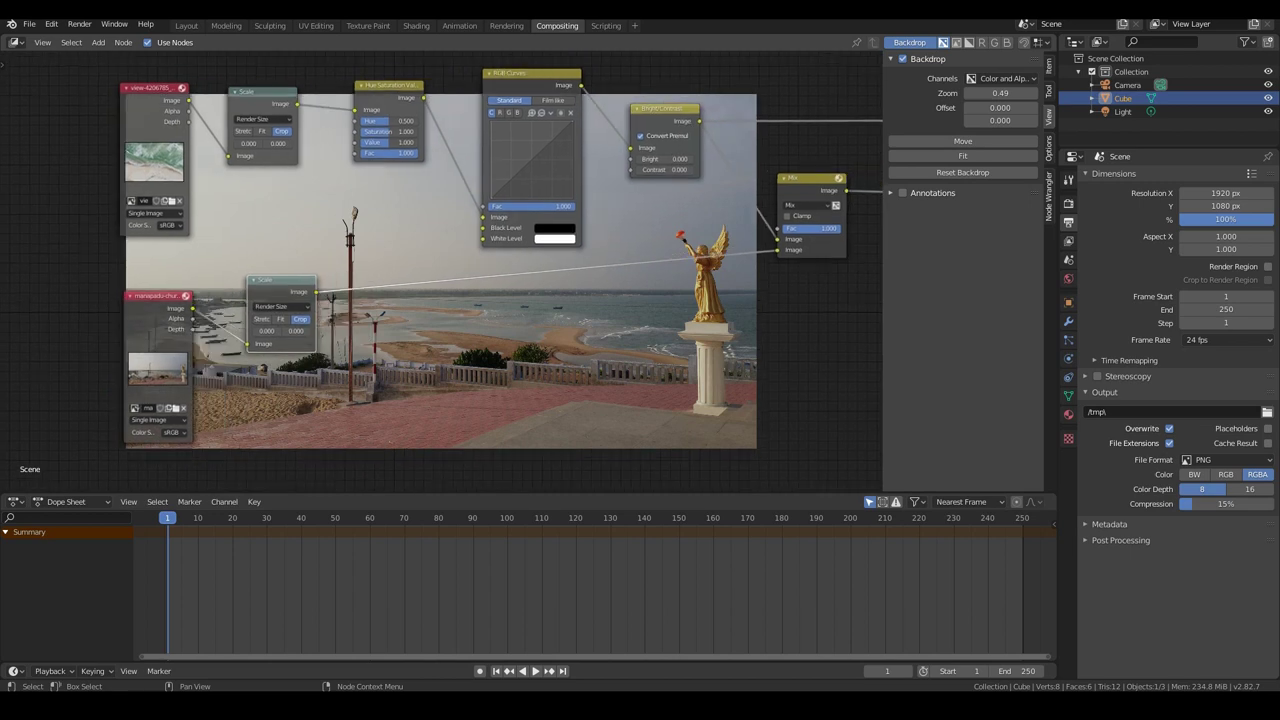
click(272, 306)
key(Escape)
middle_drag(301, 318, 231, 329)
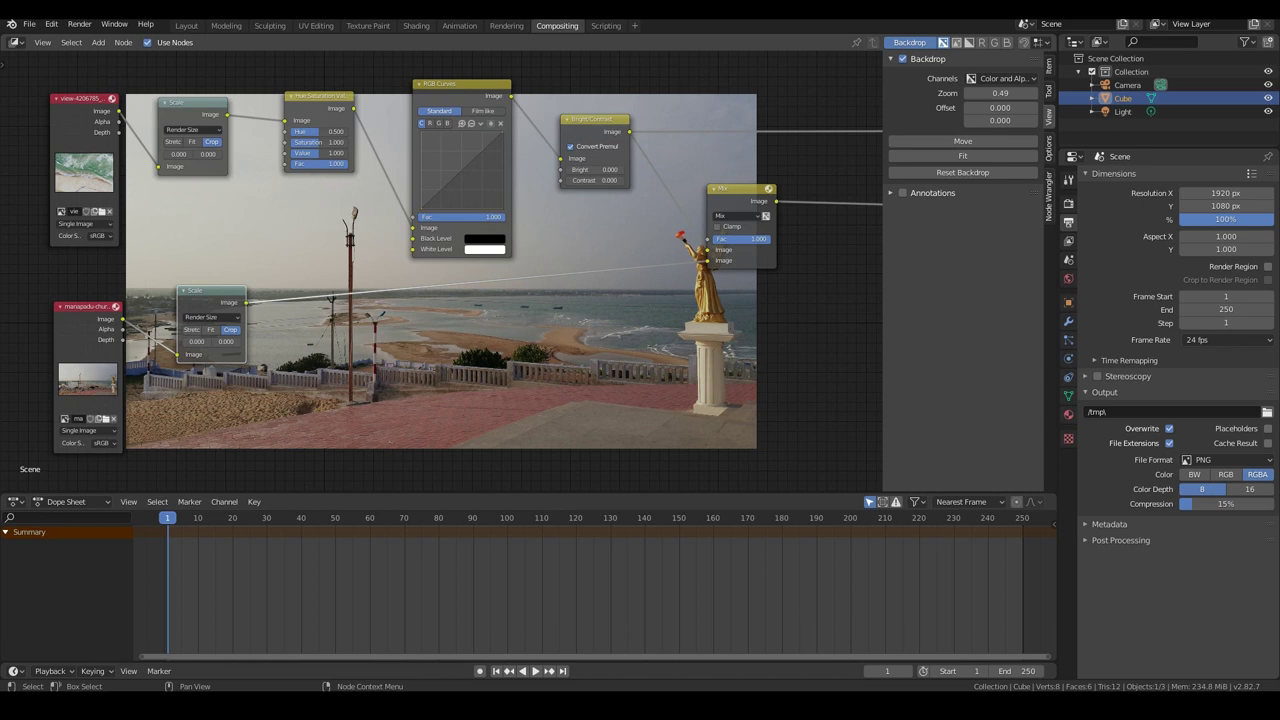
Step: Insert a Transform node between the church photo's Scale node and the Mix node
drag(82, 92, 62, 105)
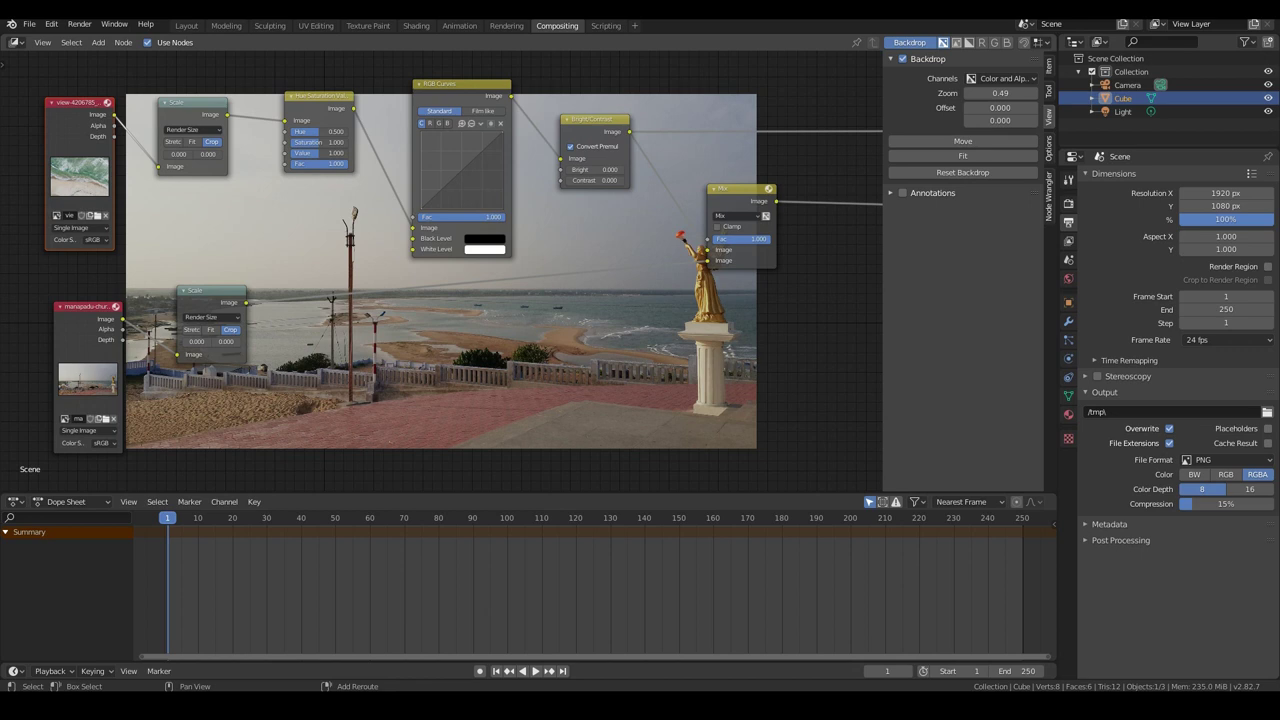
key(shift+a)
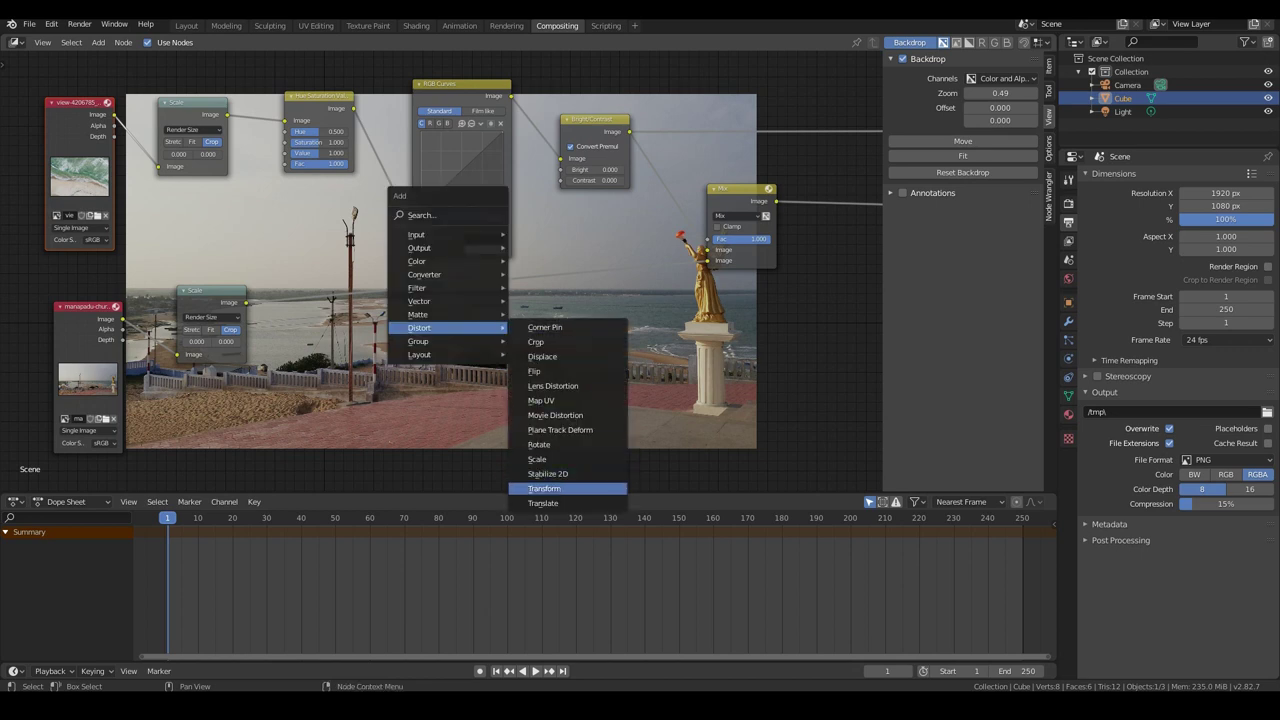
click(544, 488)
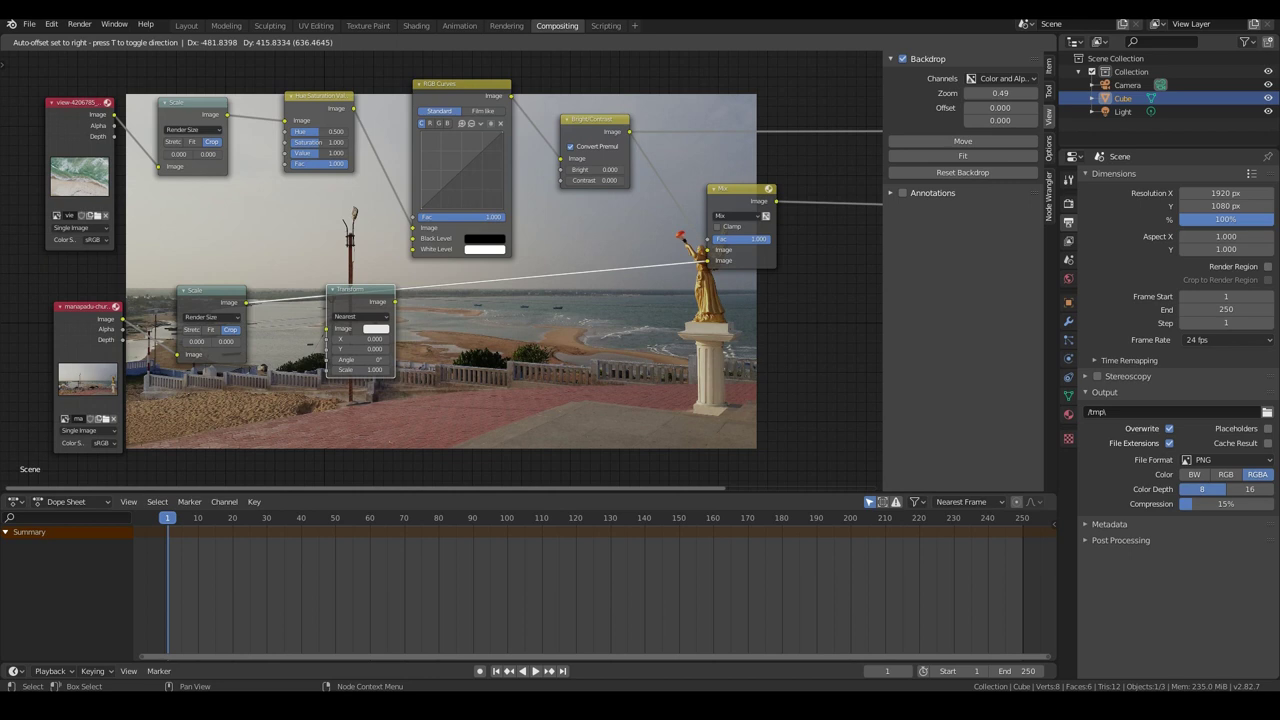
key(Return)
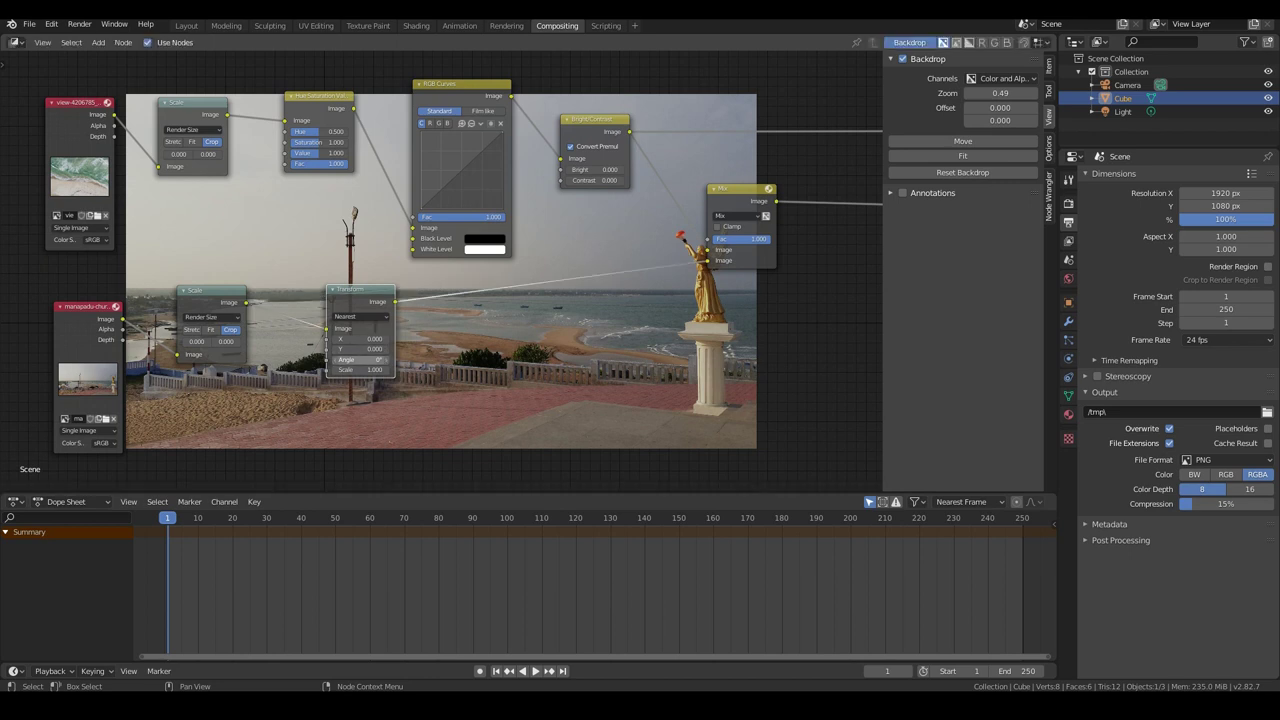
Step: Shrink the church photo to a scale of 0.400 in its Transform node and shift its X offset to about -254
drag(373, 370, 367, 370)
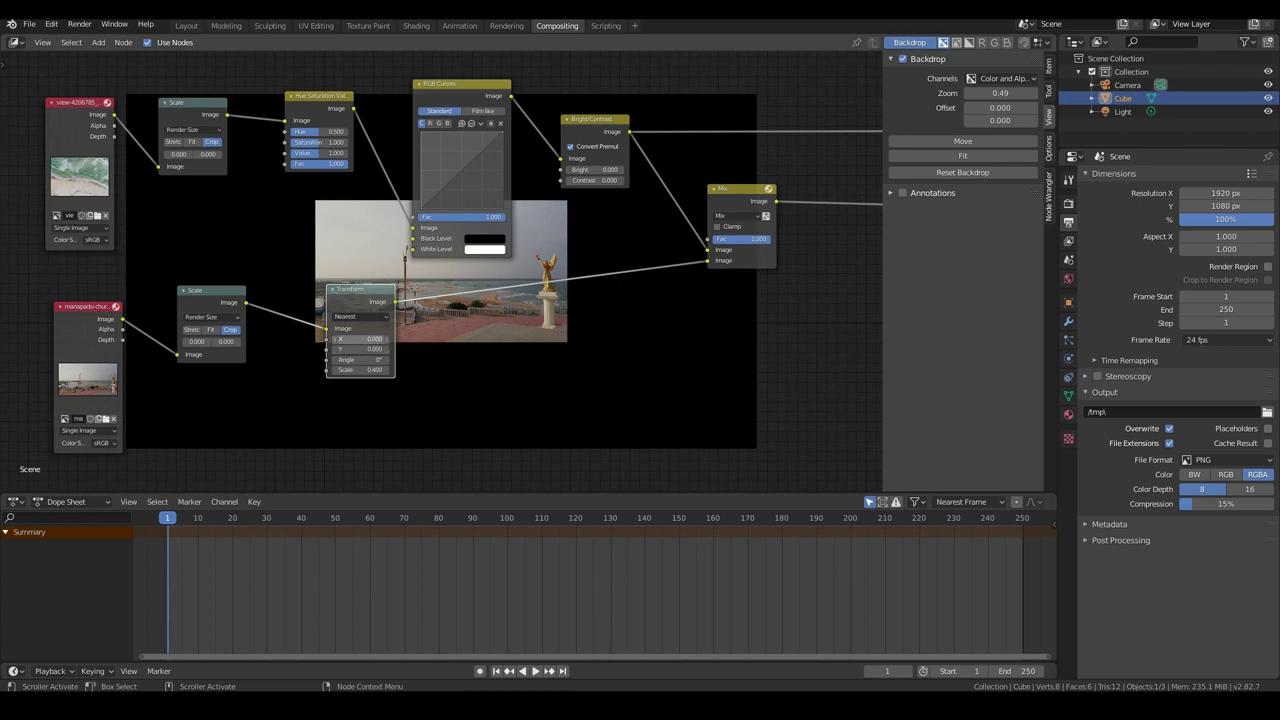
drag(362, 339, 330, 339)
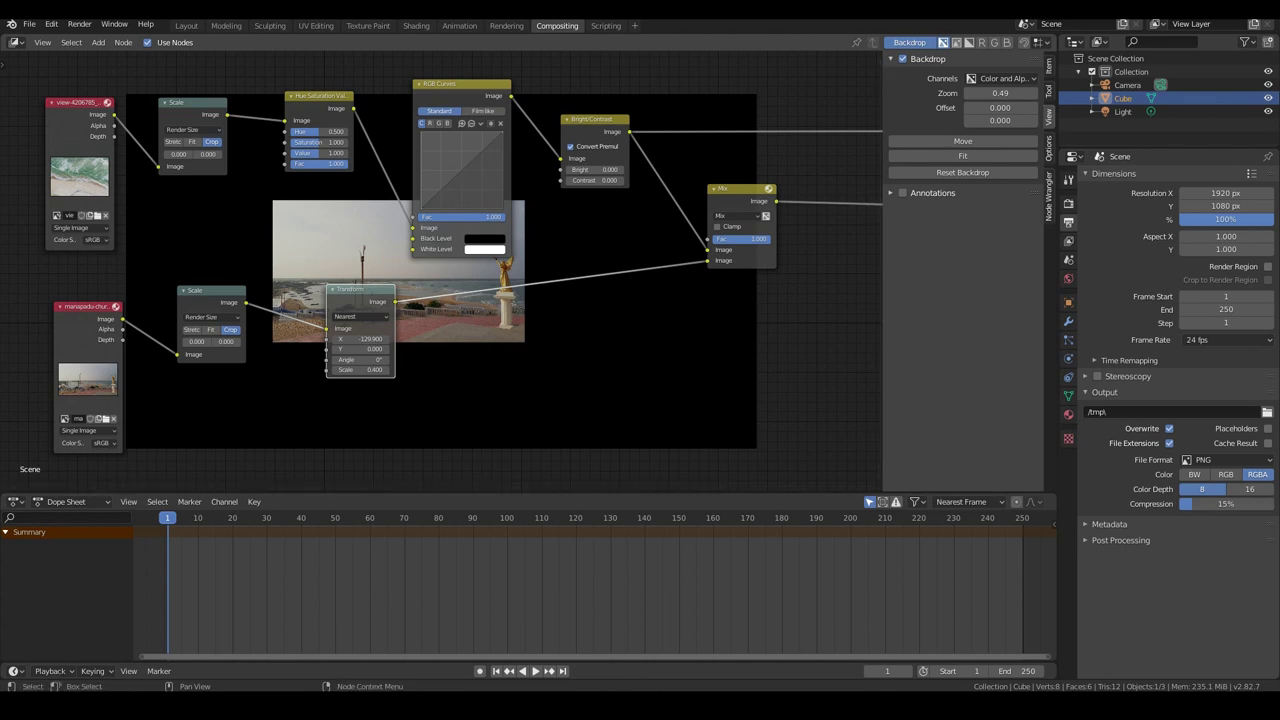
drag(362, 339, 280, 339)
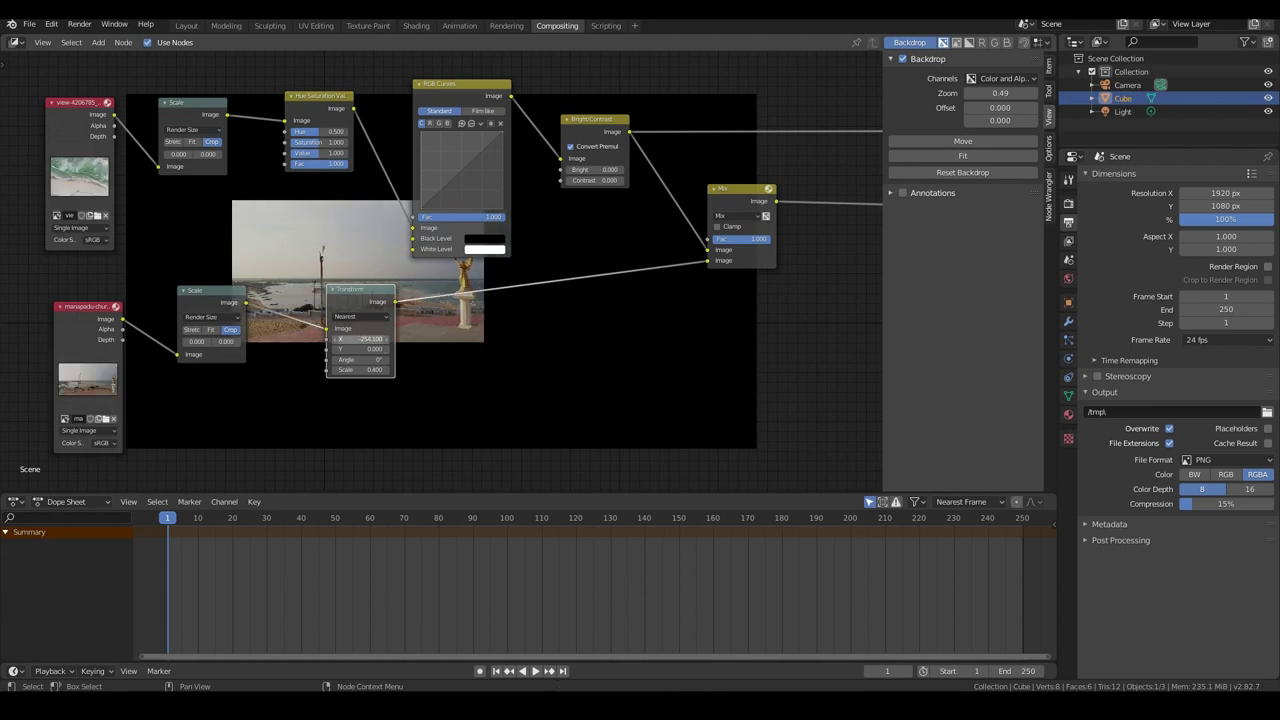
Step: Set the Transform node's X offset to -300, -400 and finally -500 to move the church photo further sideways
click(360, 339)
text(-)
text(300.0)
text(00)
key(Return)
click(360, 339)
text(-400)
key(Return)
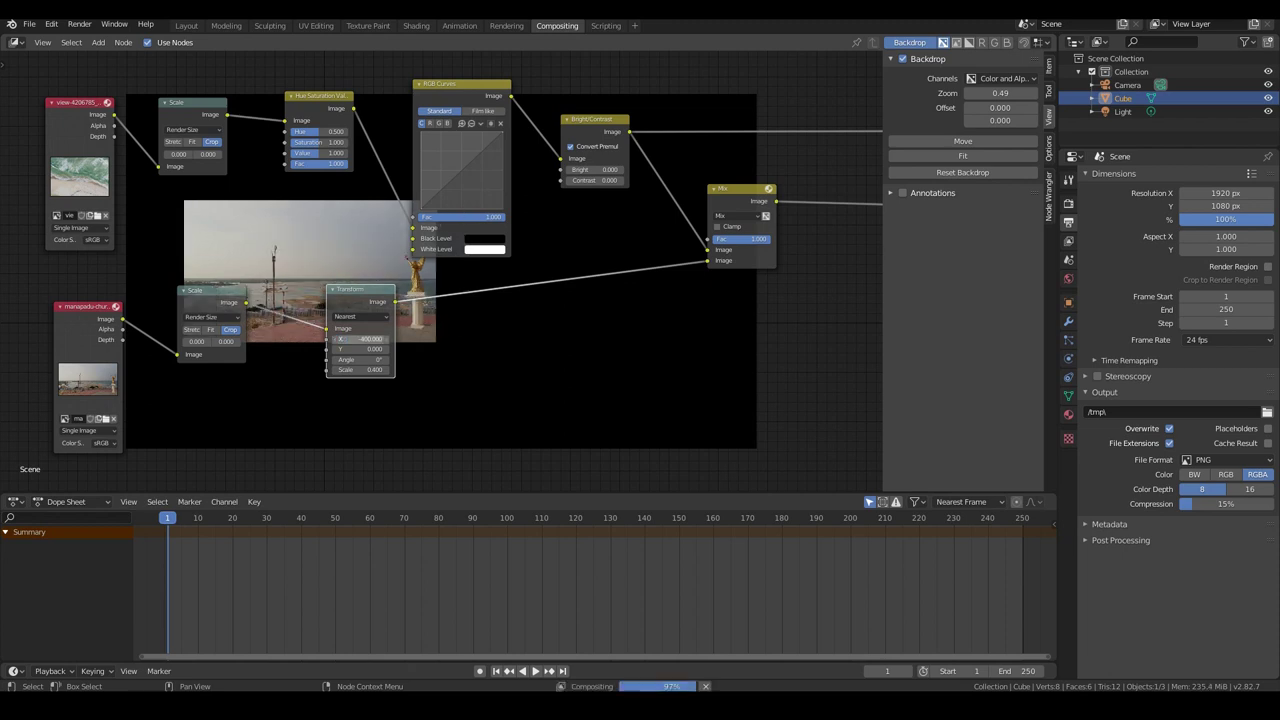
click(360, 339)
text(-5)
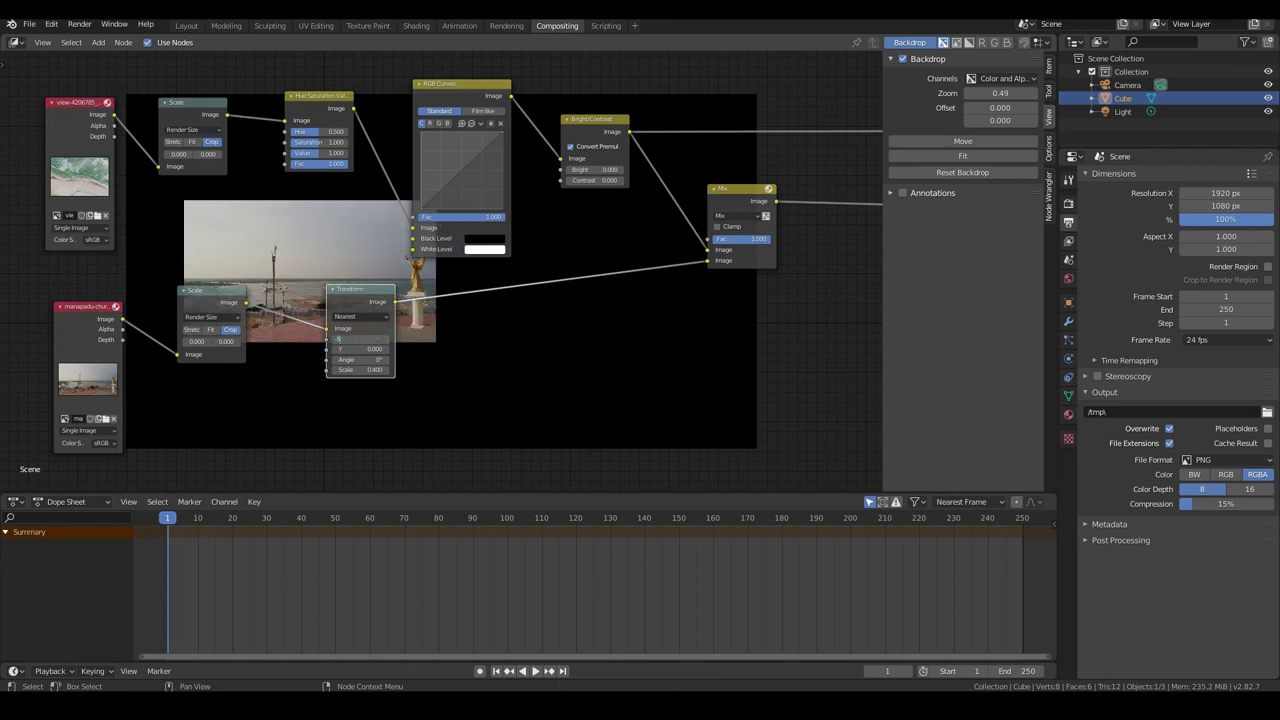
text(00)
key(Return)
Step: Lower the church photo by setting the Transform node's Y offset to -248.5
click(360, 349)
text(-37.3)
key(Return)
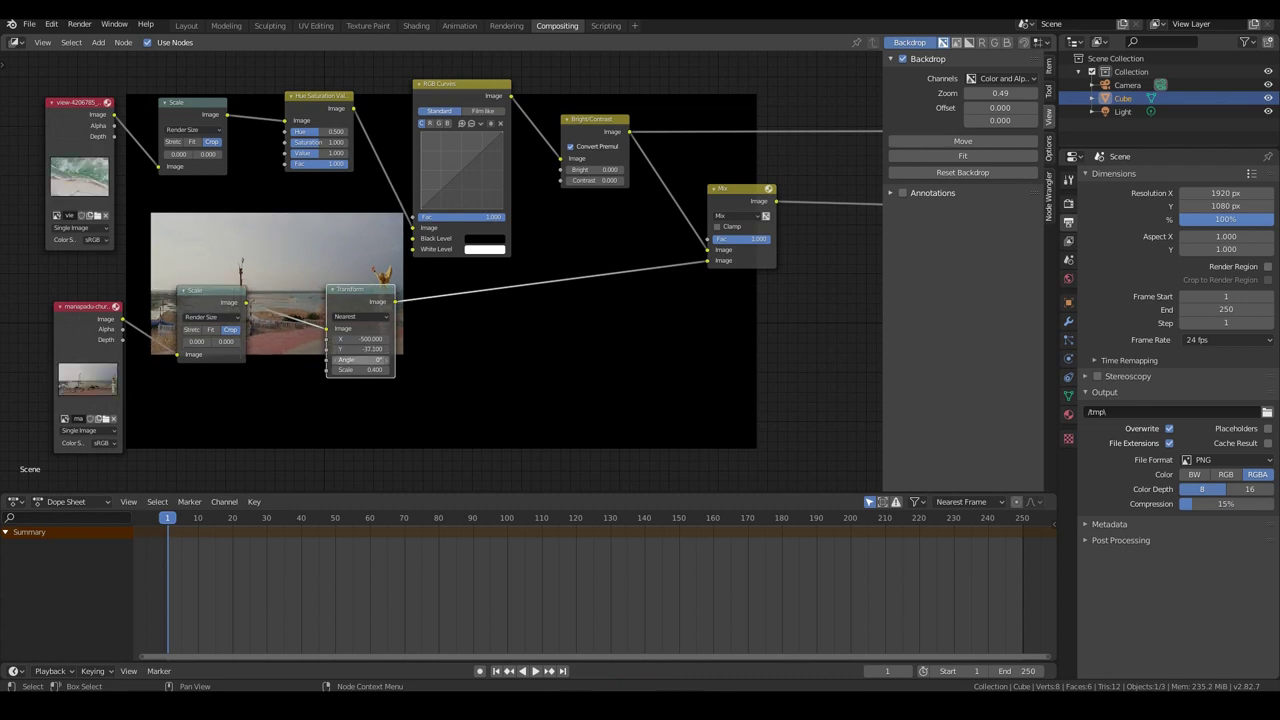
drag(360, 349, 305, 349)
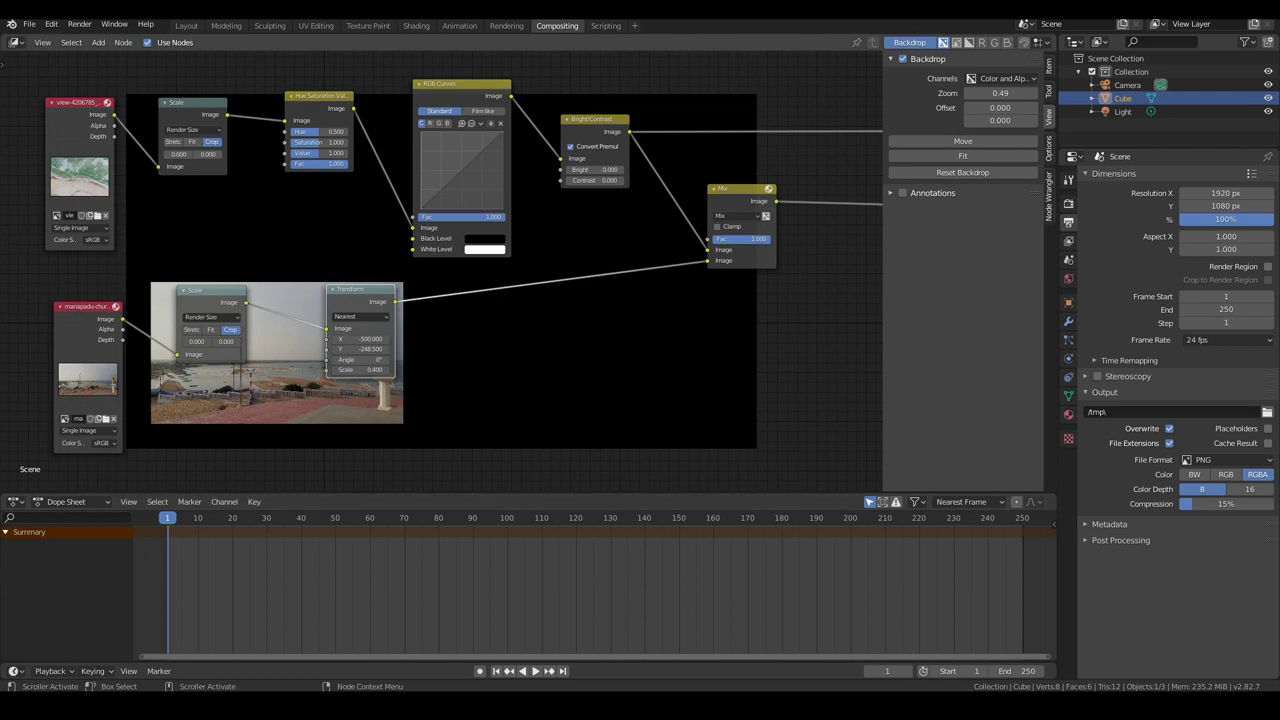
middle_drag(541, 350, 480, 350)
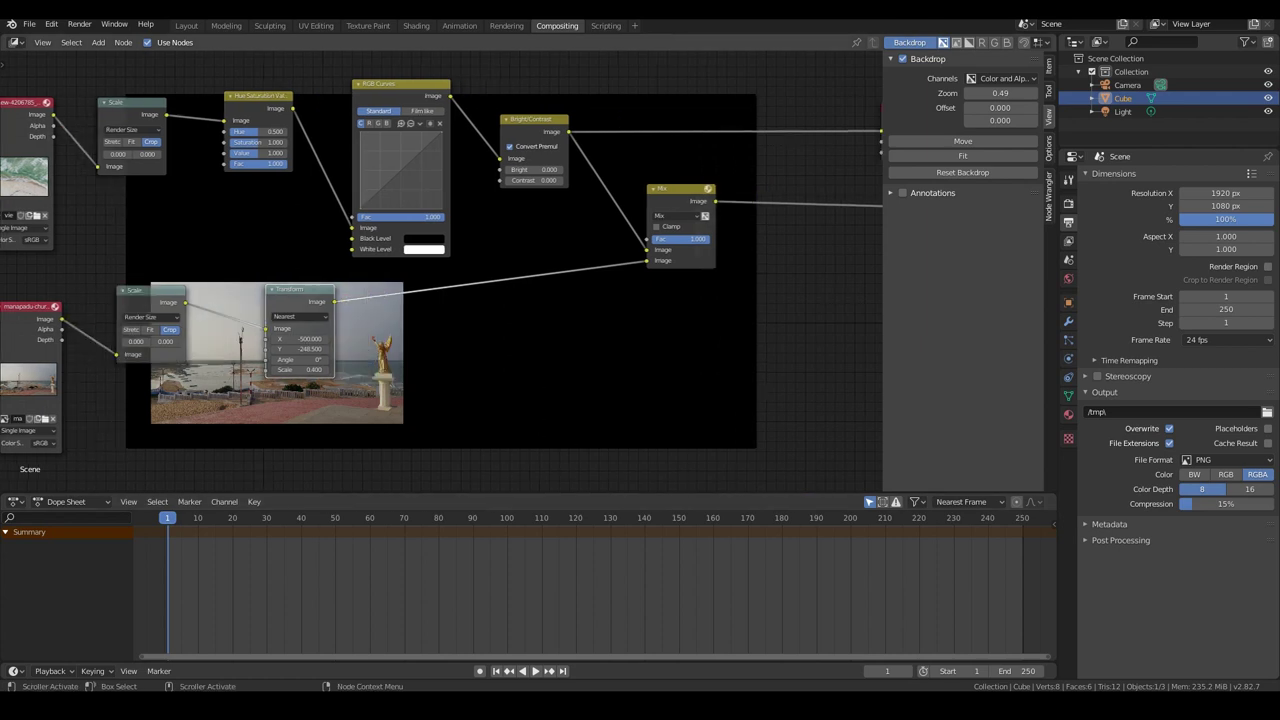
Step: Include the alpha of the second input in the Mix node's operation to overlay the church photo on the beach photo
ctrl+scroll(440, 270, left, 2)
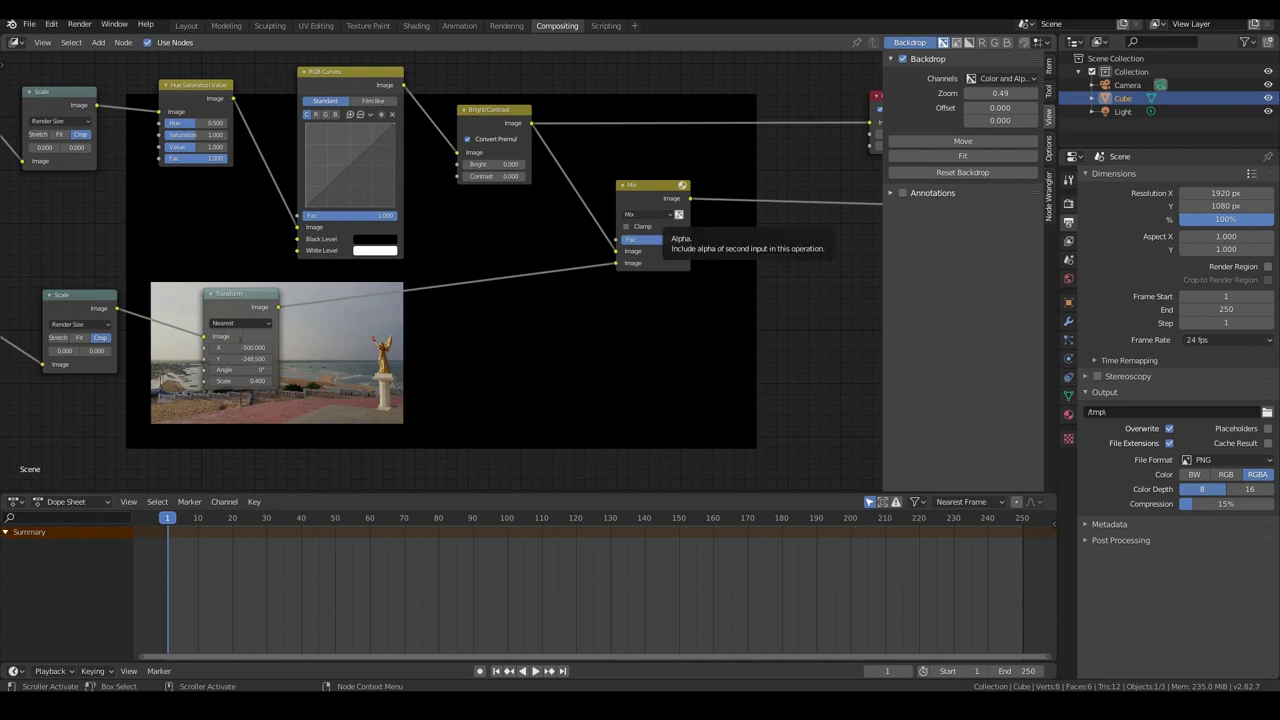
click(679, 214)
middle_drag(480, 330, 584, 239)
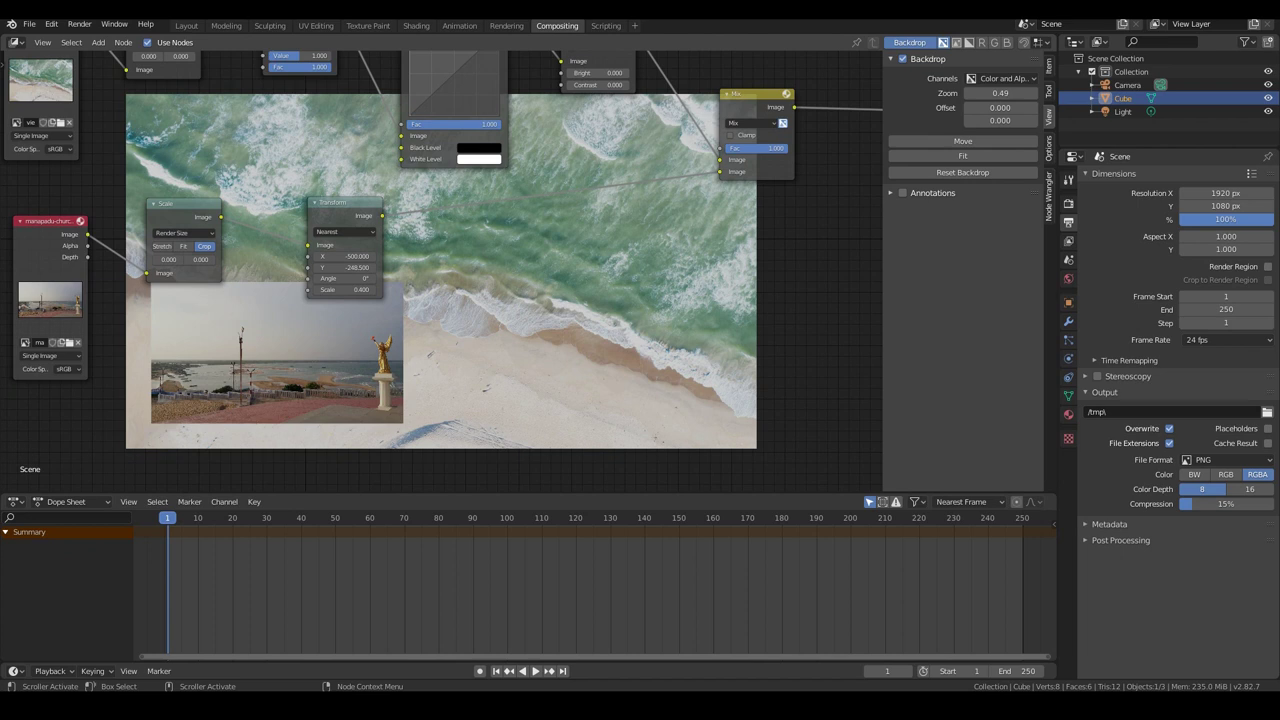
middle_drag(440, 270, 375, 314)
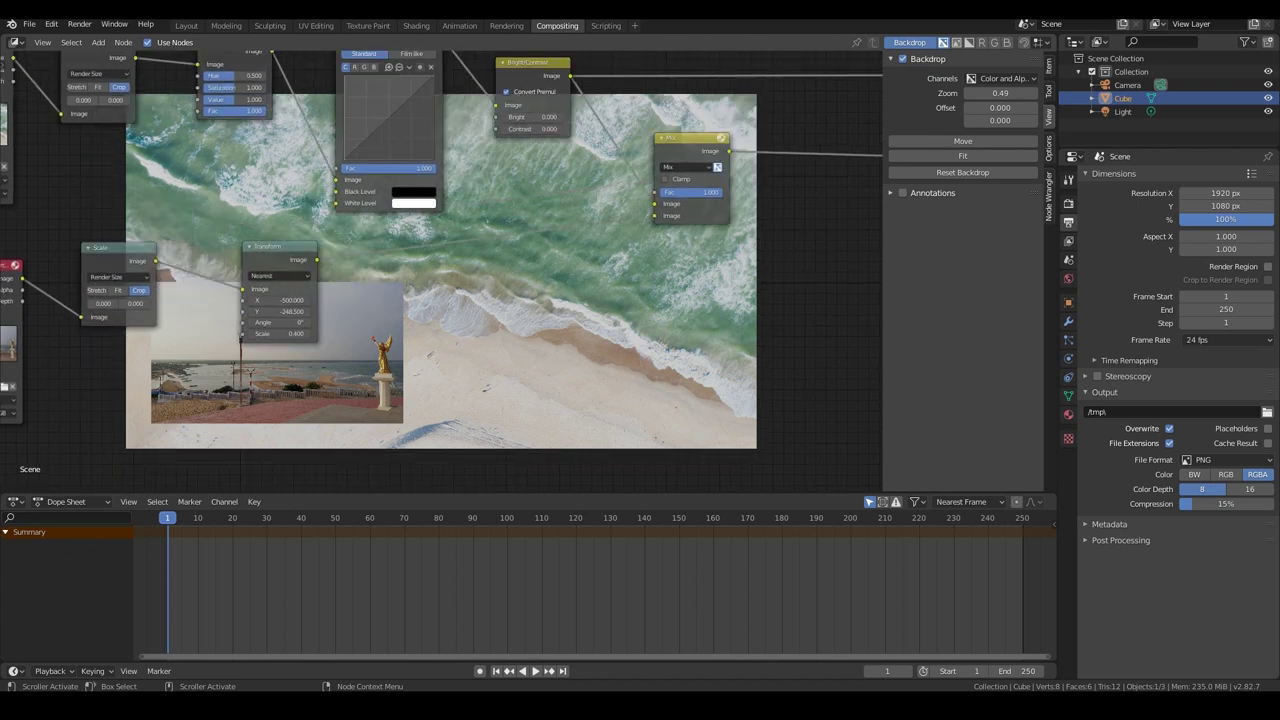
scroll(440, 270, down, 1)
middle_drag(440, 270, 416, 304)
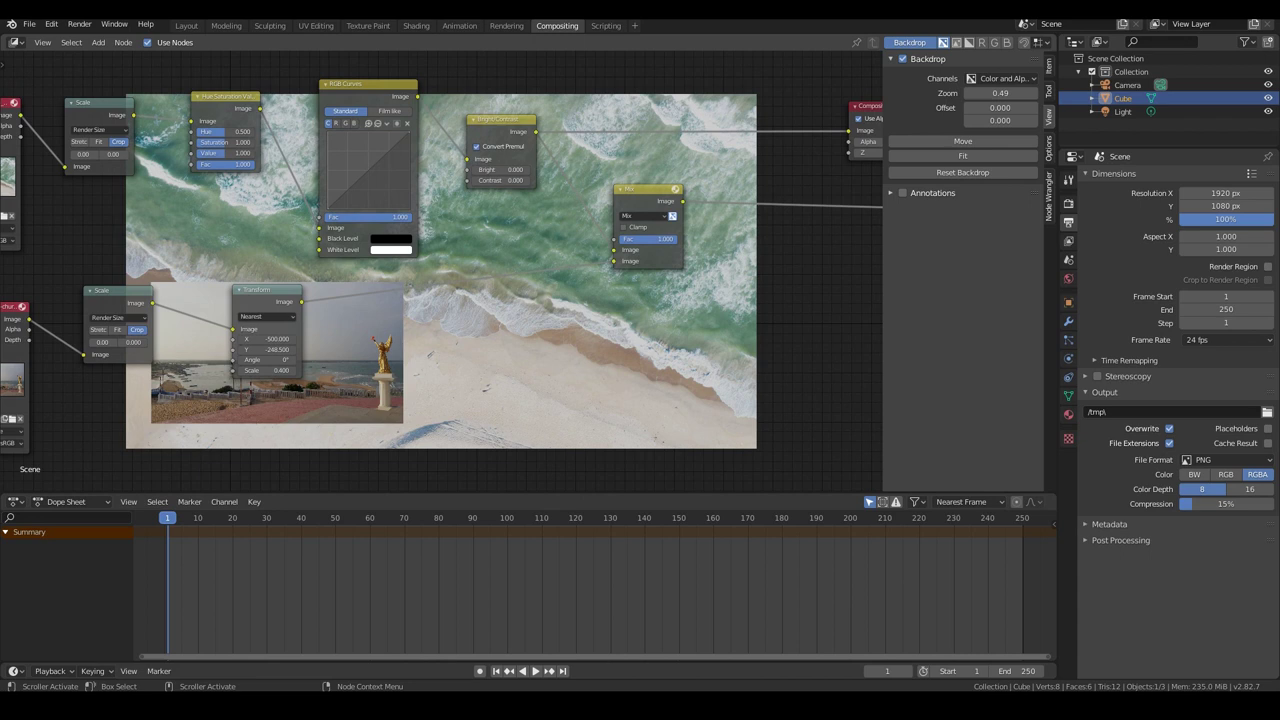
Step: Try the Add, Screen, Lighten and Multiply blending modes on the Mix node and return it to Mix
click(640, 216)
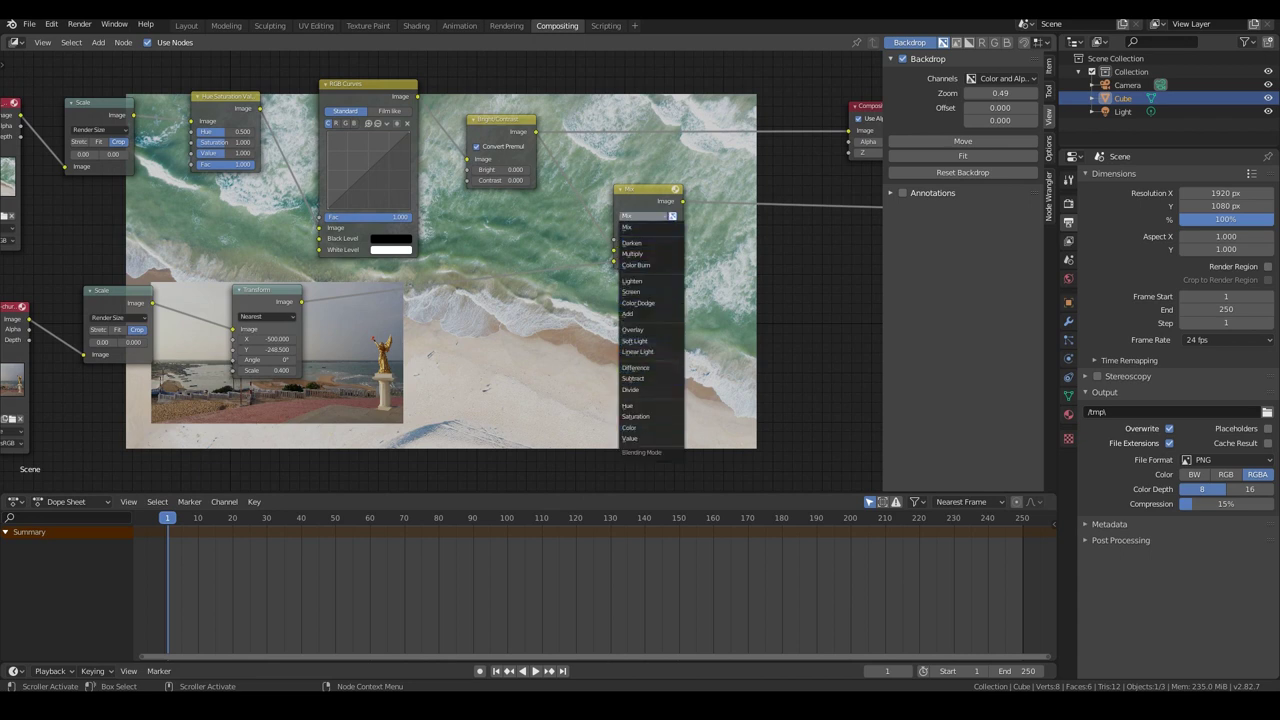
click(645, 314)
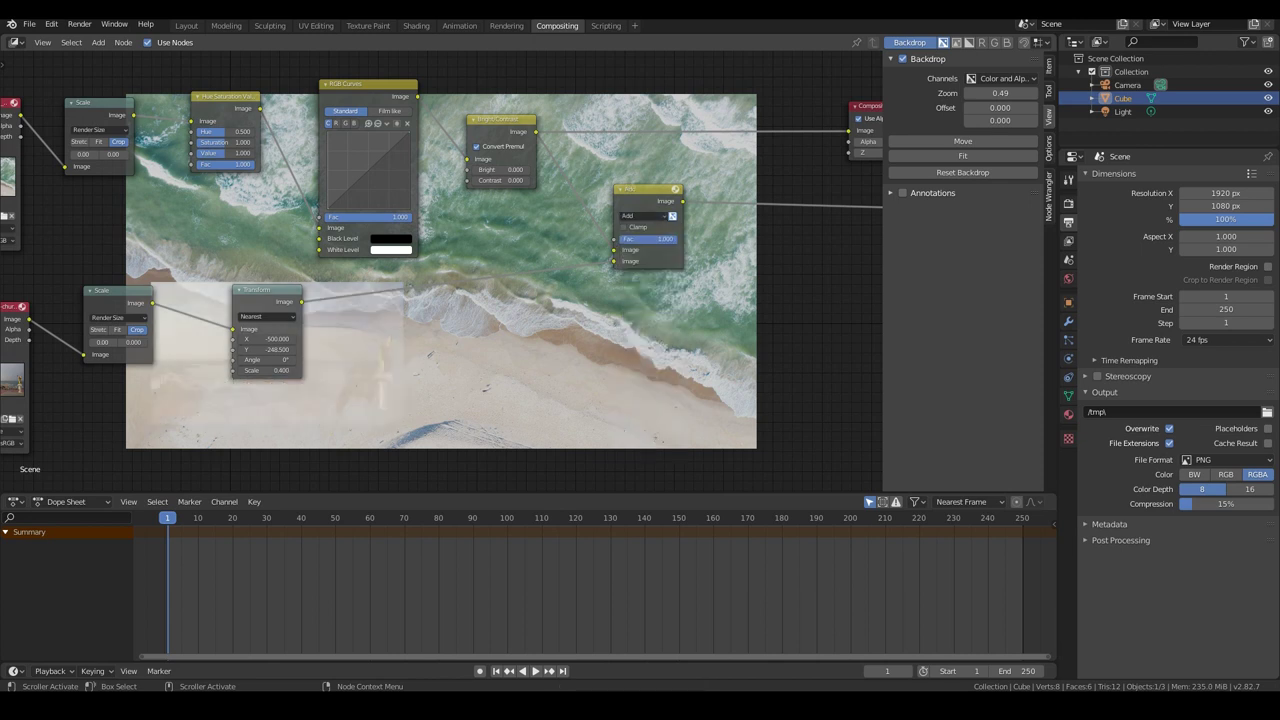
scroll(446, 270, up, 1)
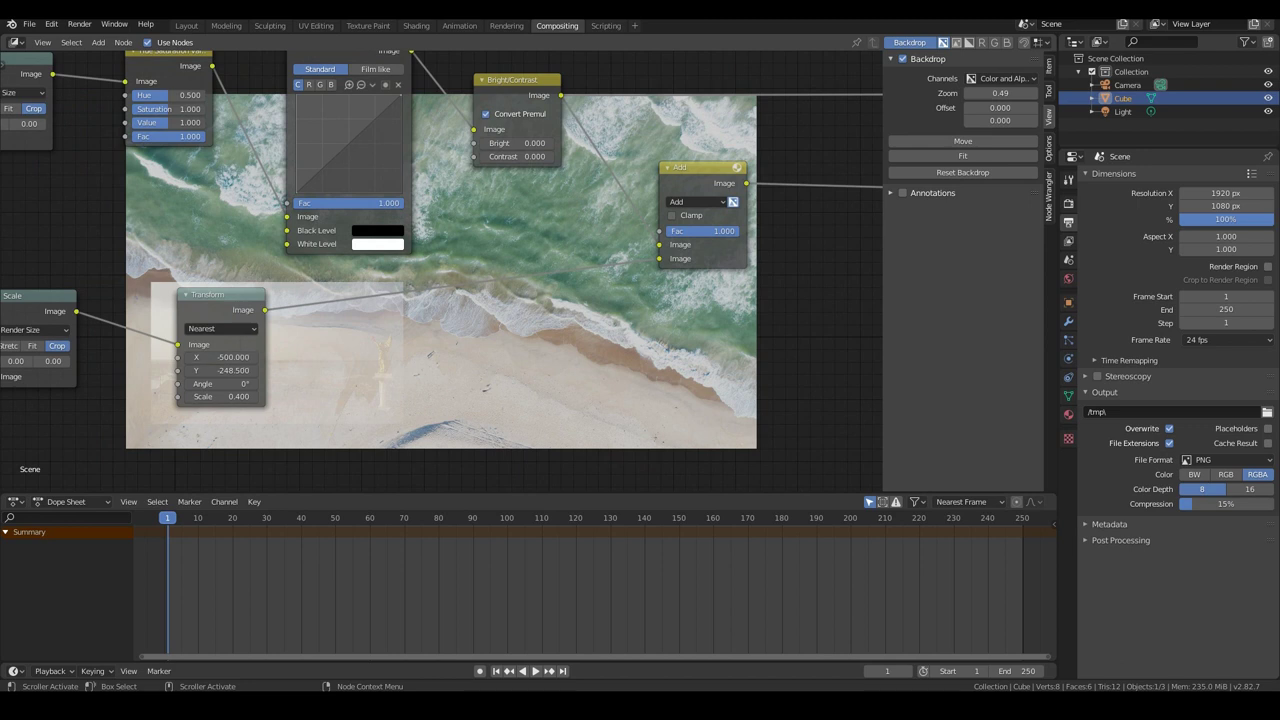
click(695, 202)
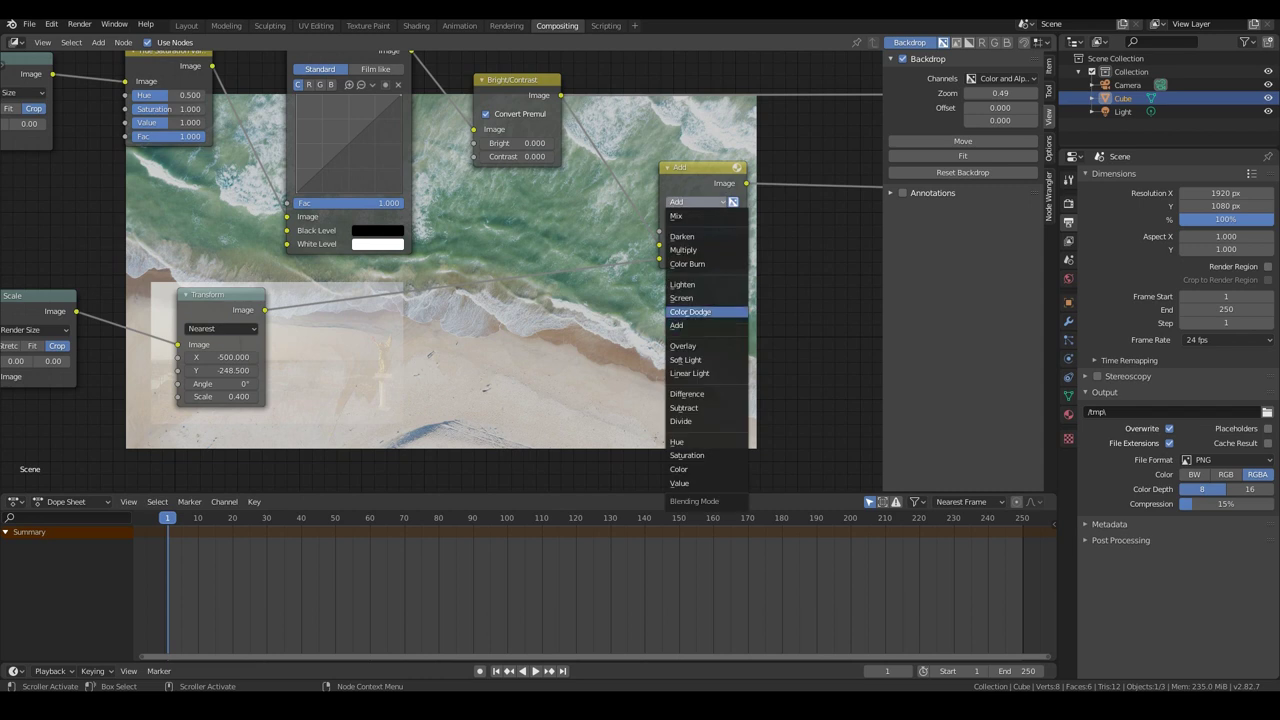
click(681, 298)
click(695, 202)
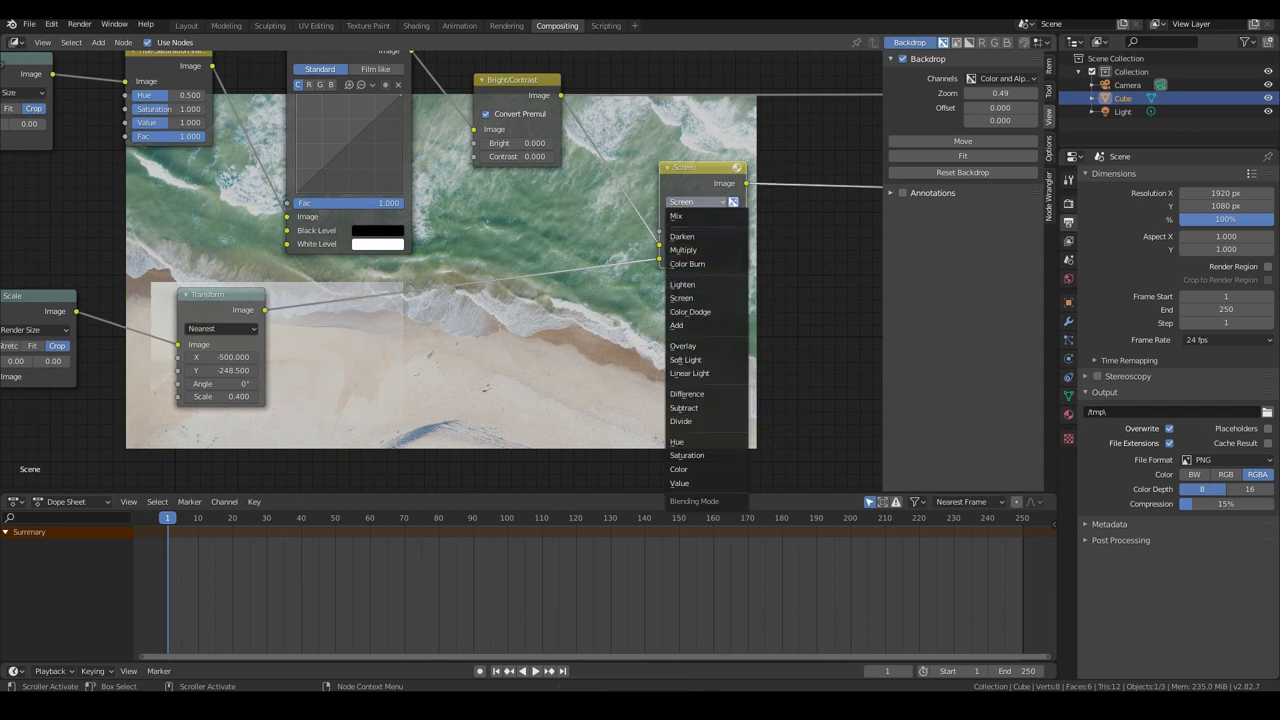
click(682, 284)
click(695, 202)
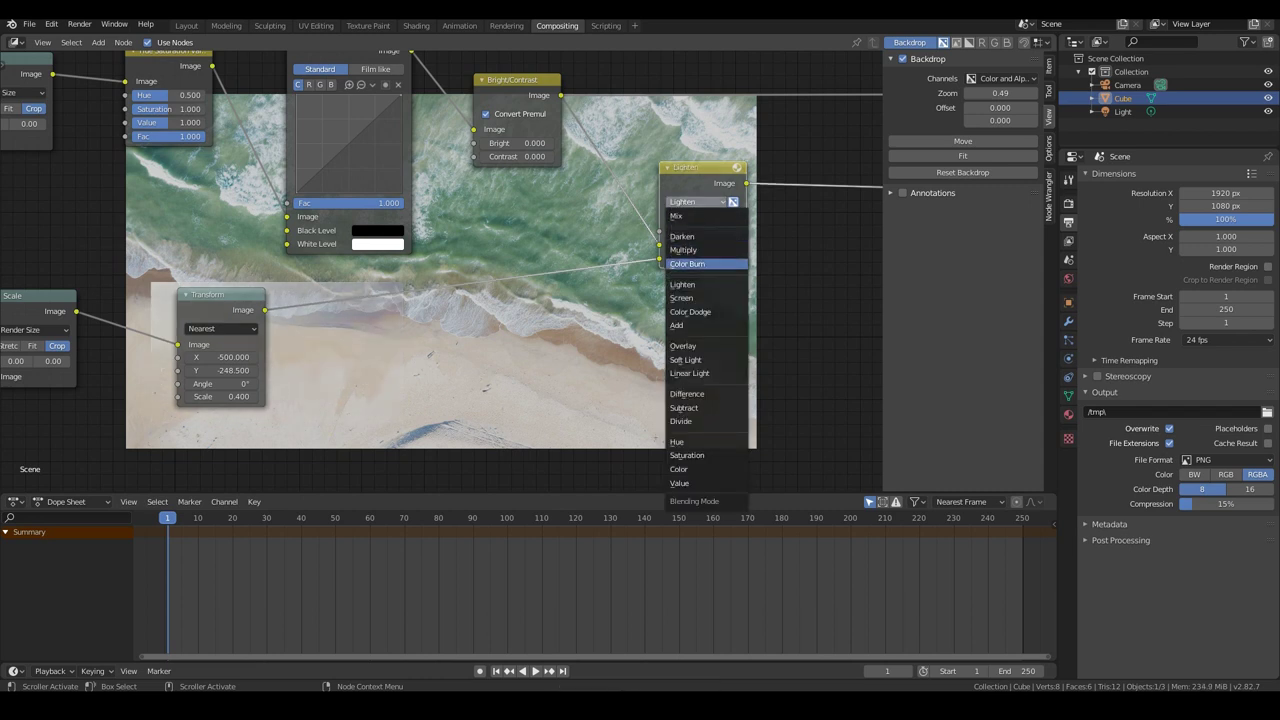
click(683, 250)
click(695, 202)
click(681, 215)
click(695, 202)
click(681, 215)
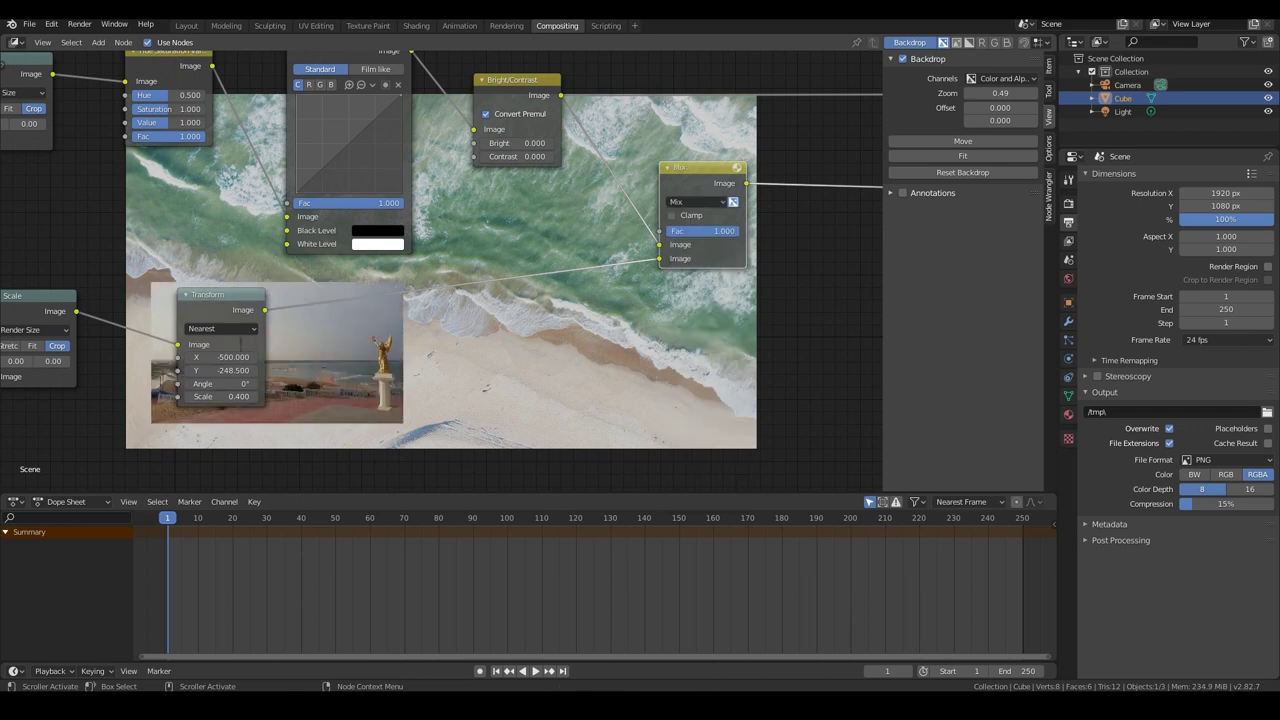
click(690, 202)
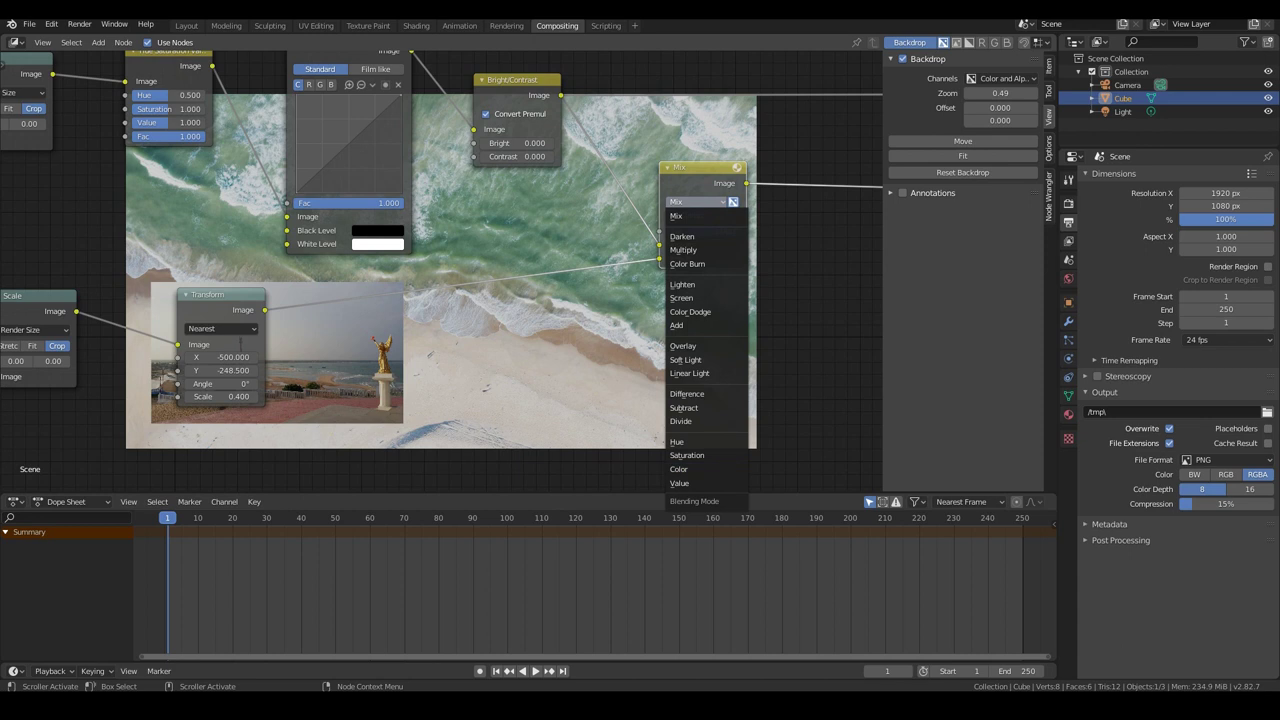
click(580, 335)
Step: Render the scene to check the composite output and close the render result
scroll(580, 335, down, 7)
scroll(580, 335, down, 1)
mouse_move(580, 335)
middle_down()
mouse_move(398, 230)
mouse_move(598, 324)
middle_up()
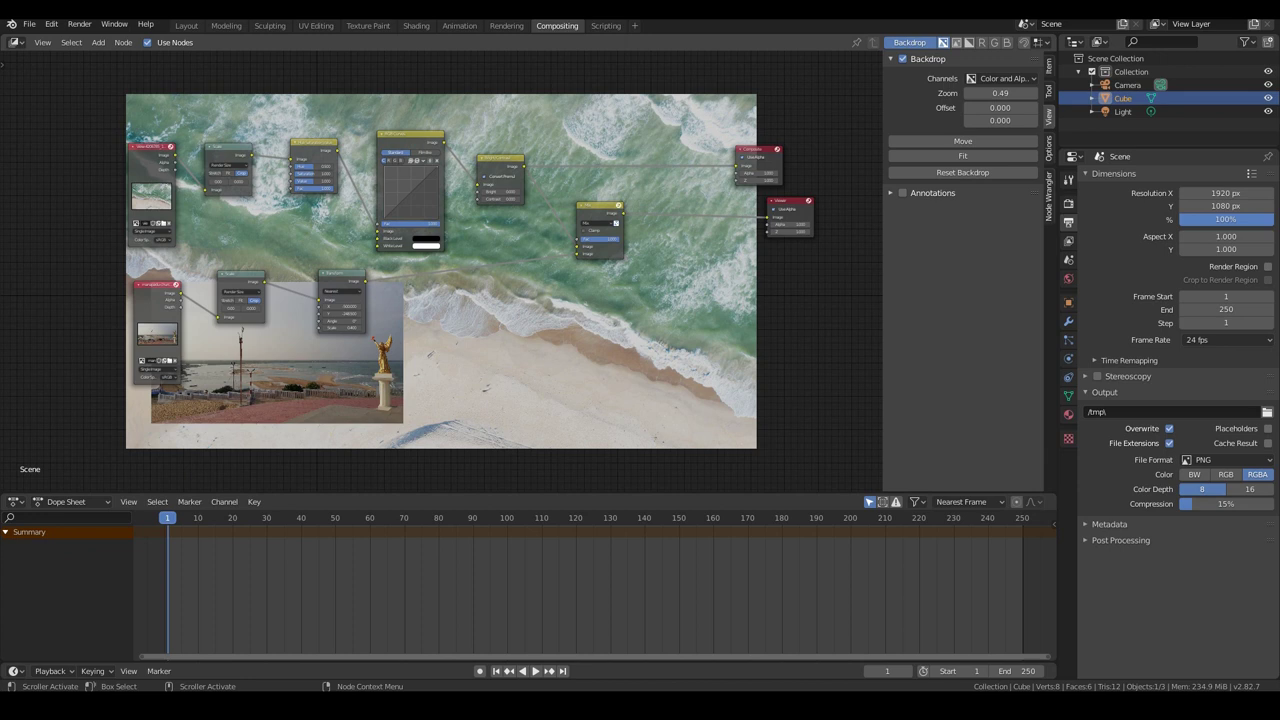
click(79, 24)
key(F12)
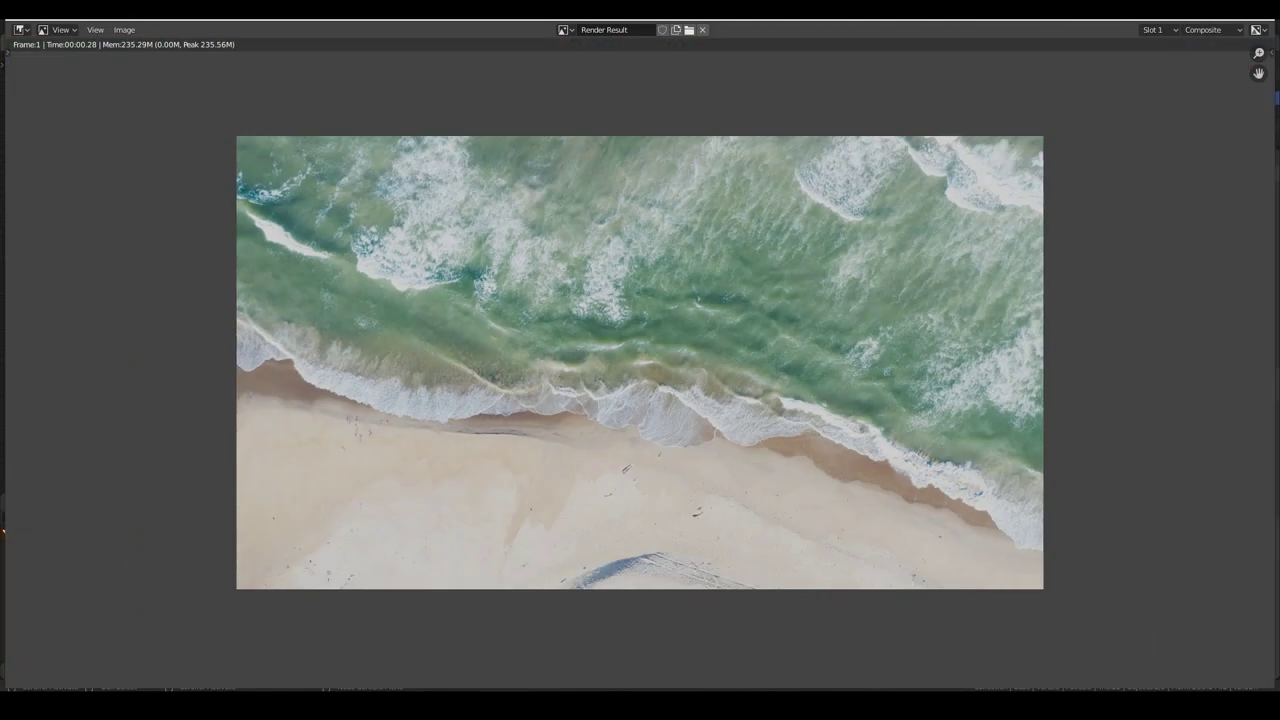
key(Escape)
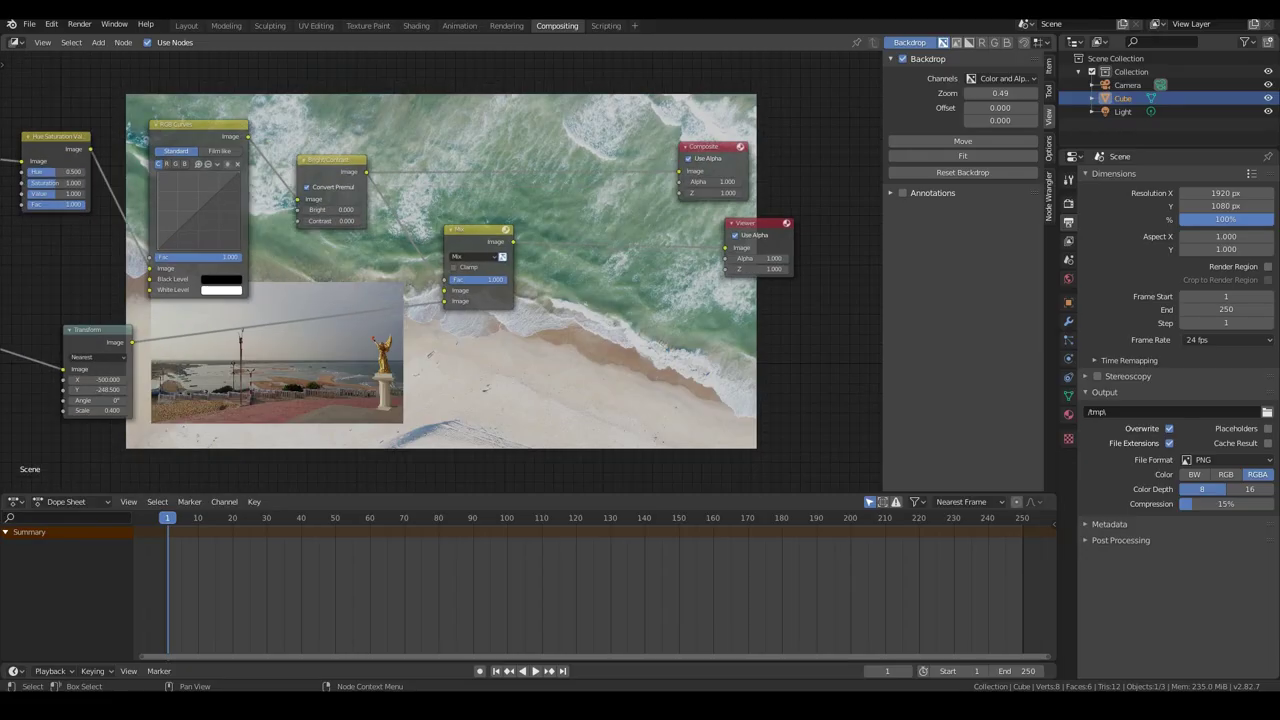
Step: Connect the Mix node's image output to the Composite node and render the image again to inspect the combined photos
drag(513, 242, 679, 171)
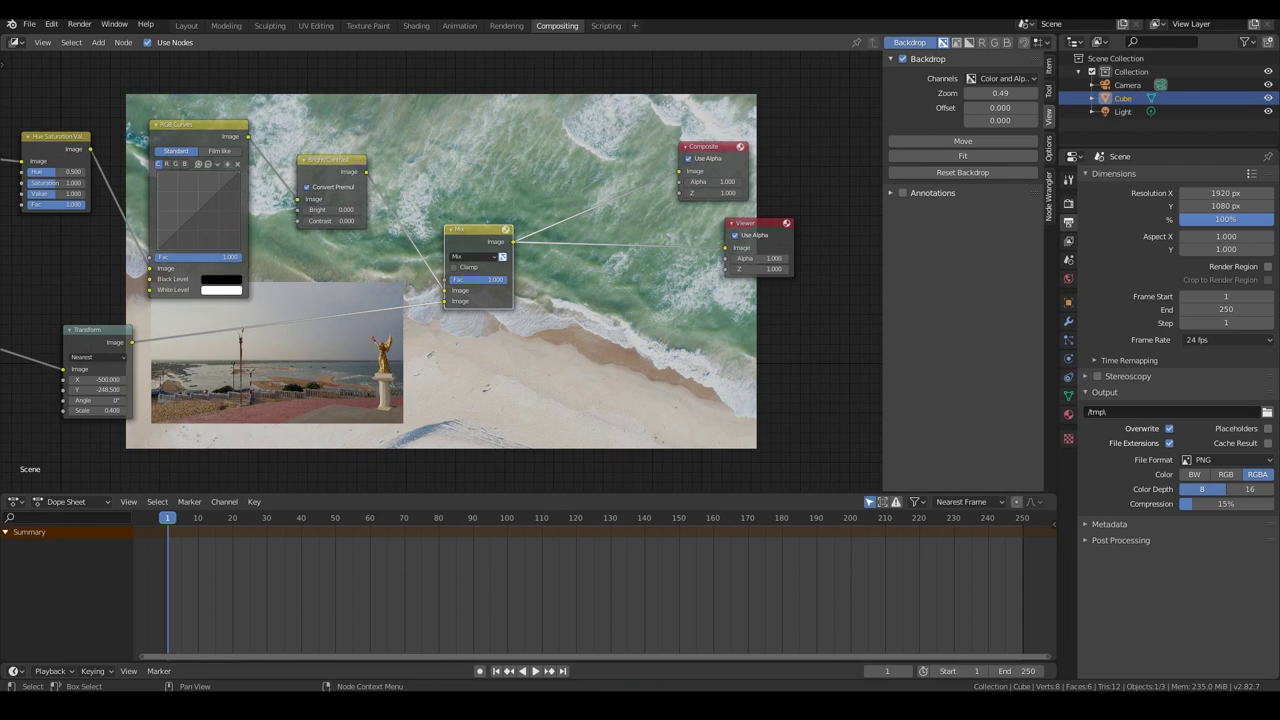
click(79, 23)
click(112, 40)
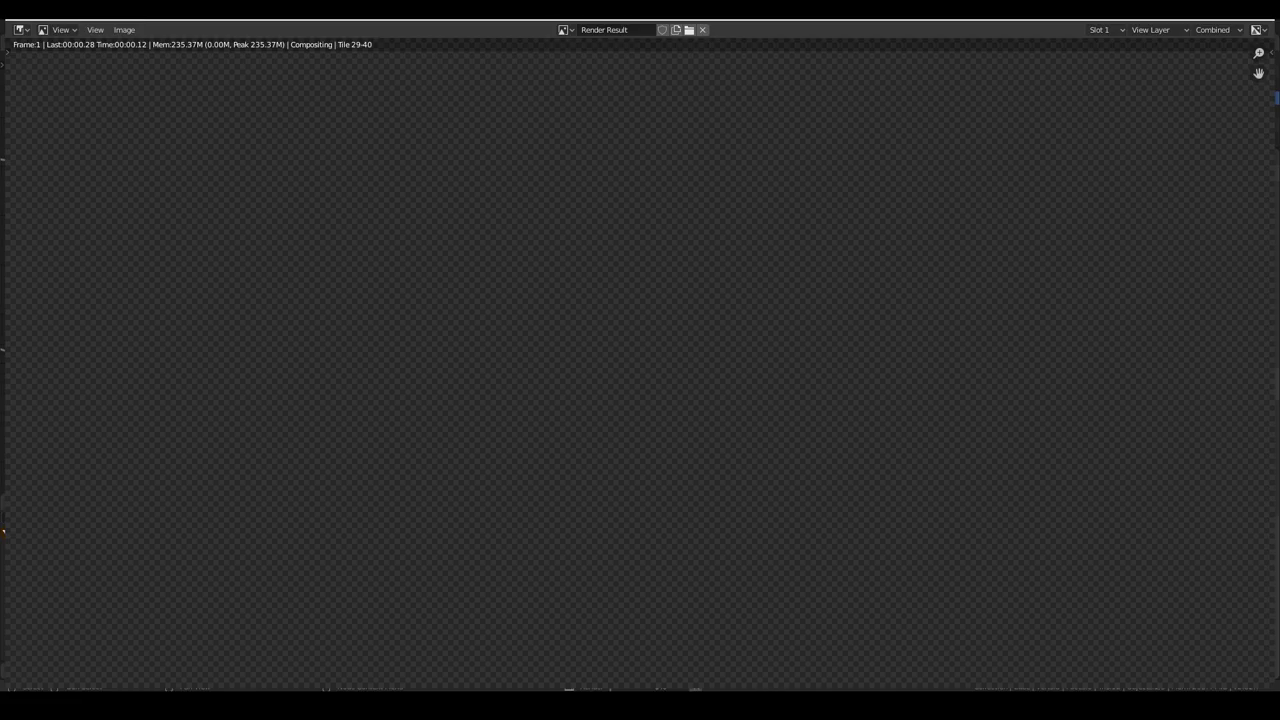
scroll(640, 362, up, 2)
scroll(640, 362, down, 2)
scroll(640, 362, up, 2)
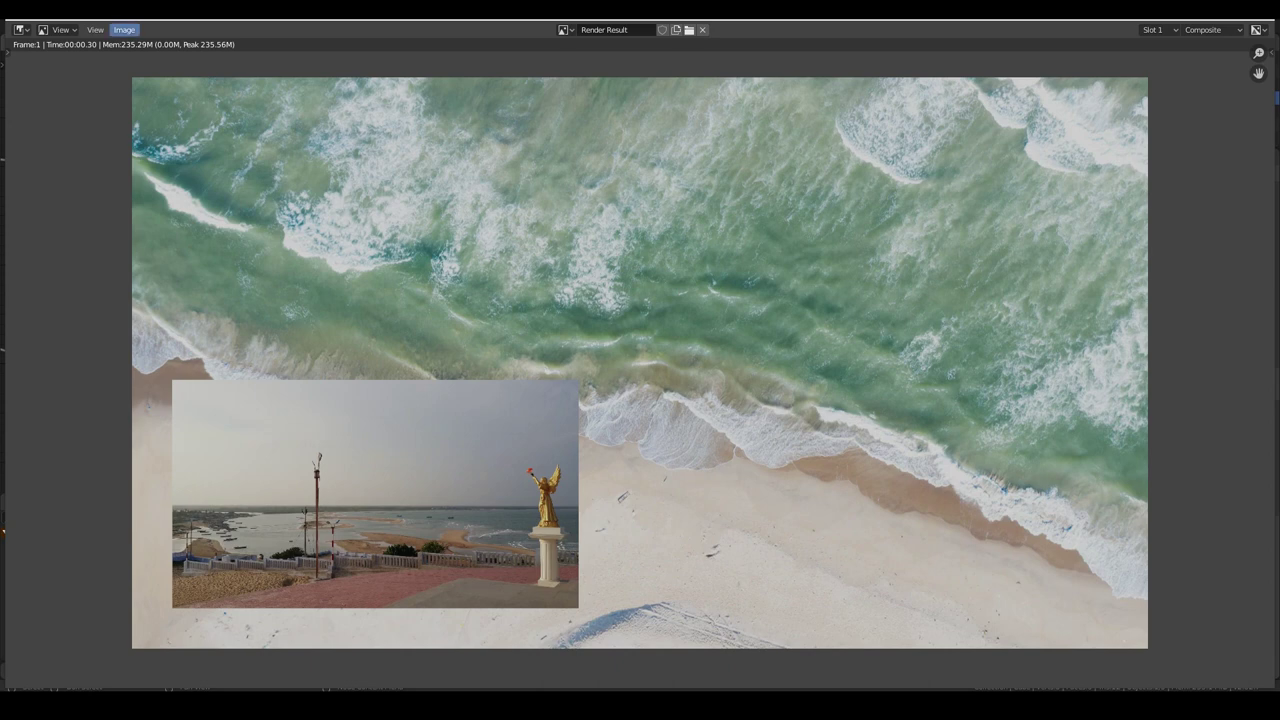
Step: Look at the save options for the rendered image, leave them without saving and close the render result
click(124, 29)
click(144, 123)
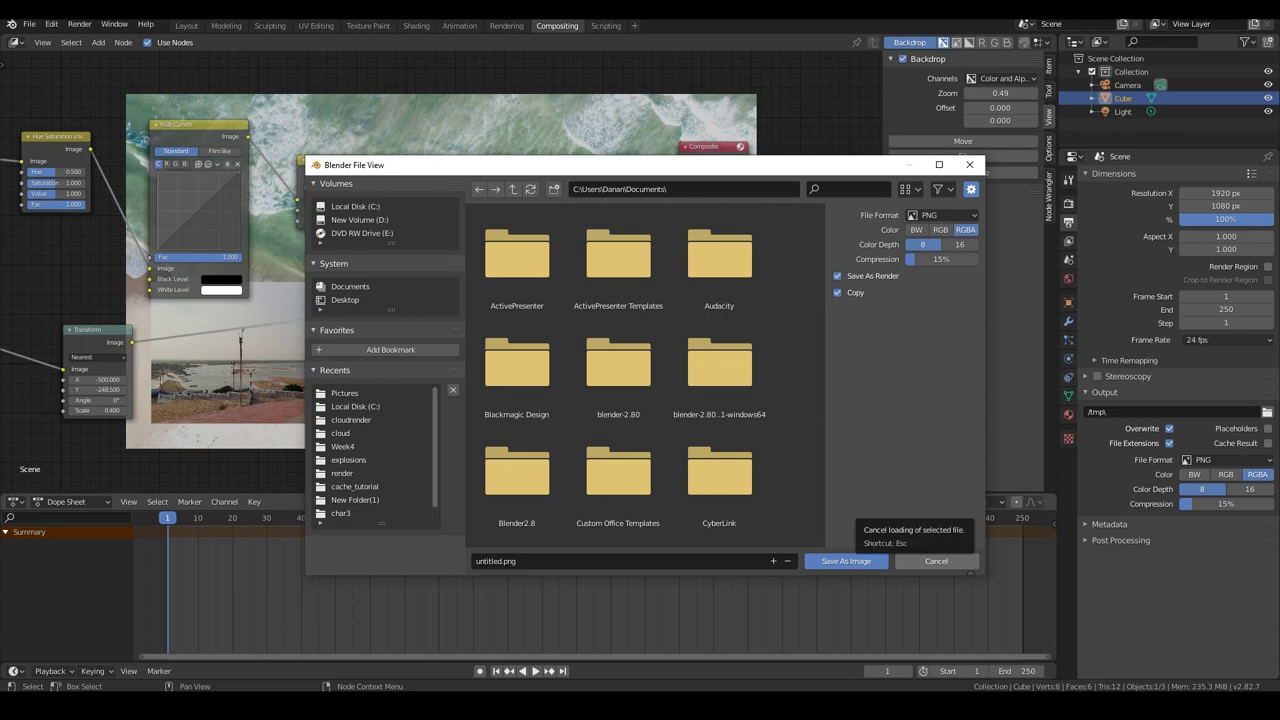
click(936, 561)
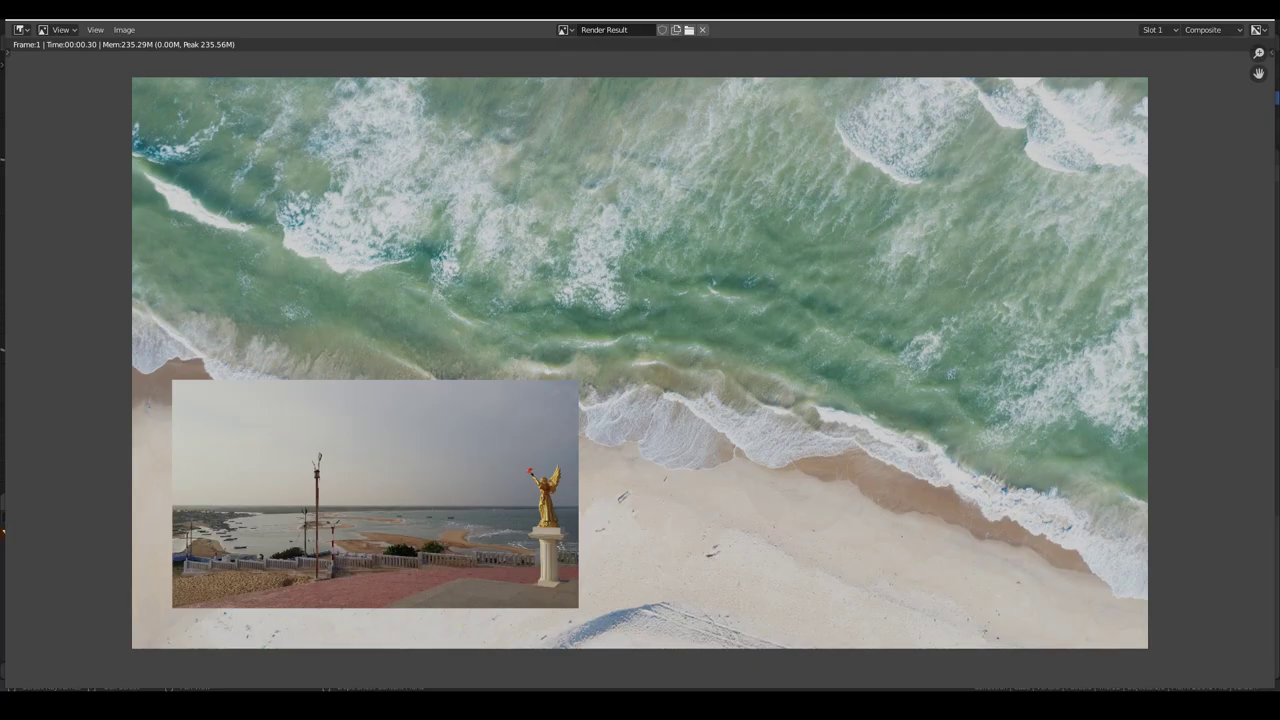
key(Escape)
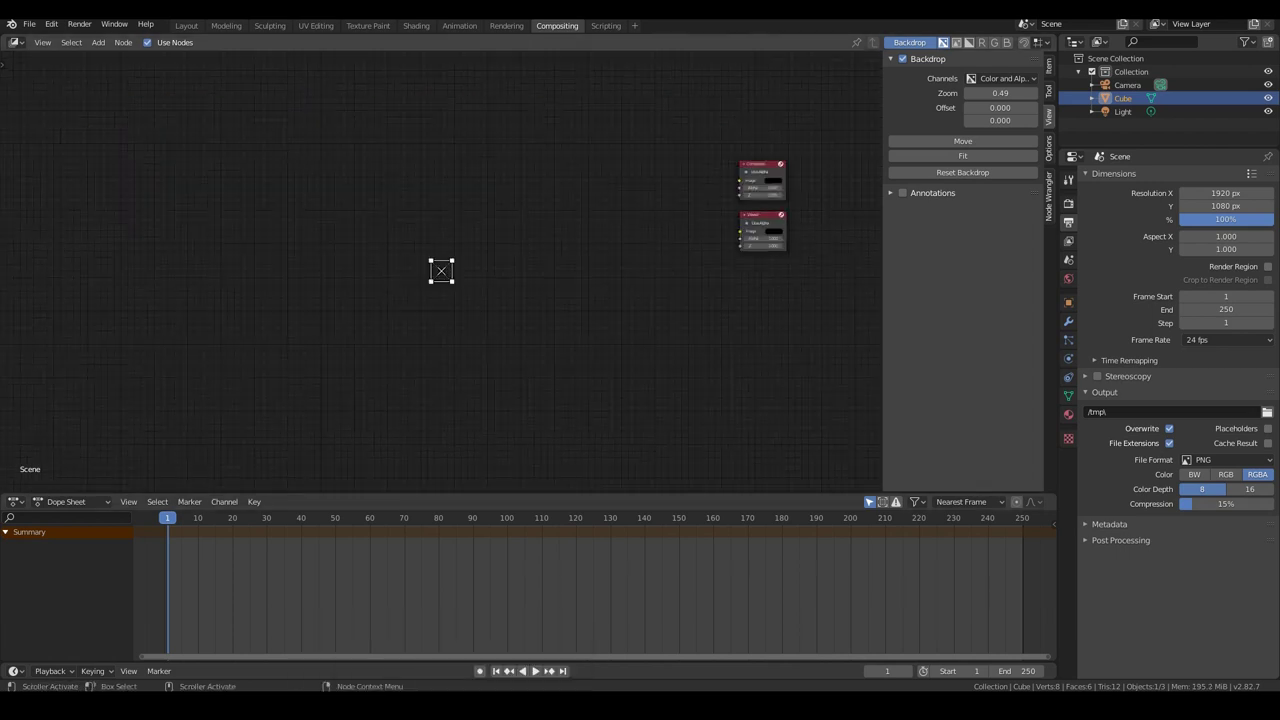
Step: Bring road-3410564_1920.jpg and clipper-4223871_1920.jpg from the Photos folder into the node editor, placing the clipper image node below the road one
click(369, 666)
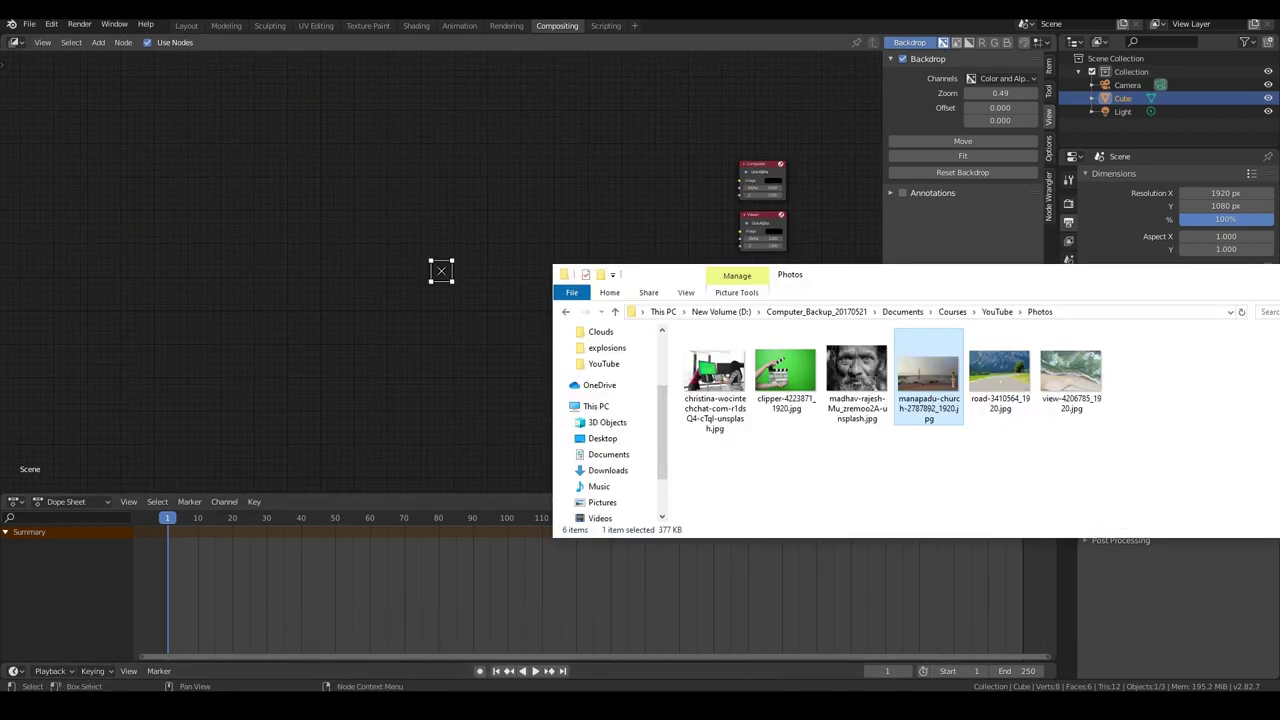
drag(1000, 372, 259, 152)
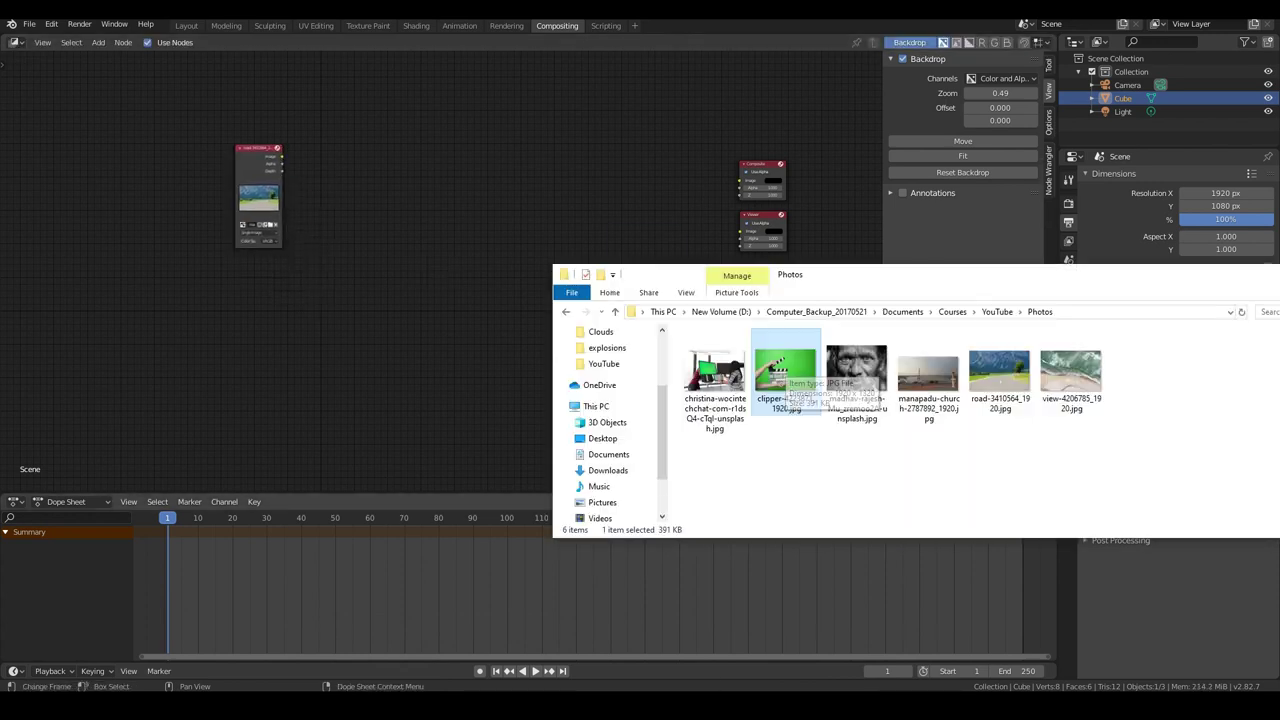
click(800, 455)
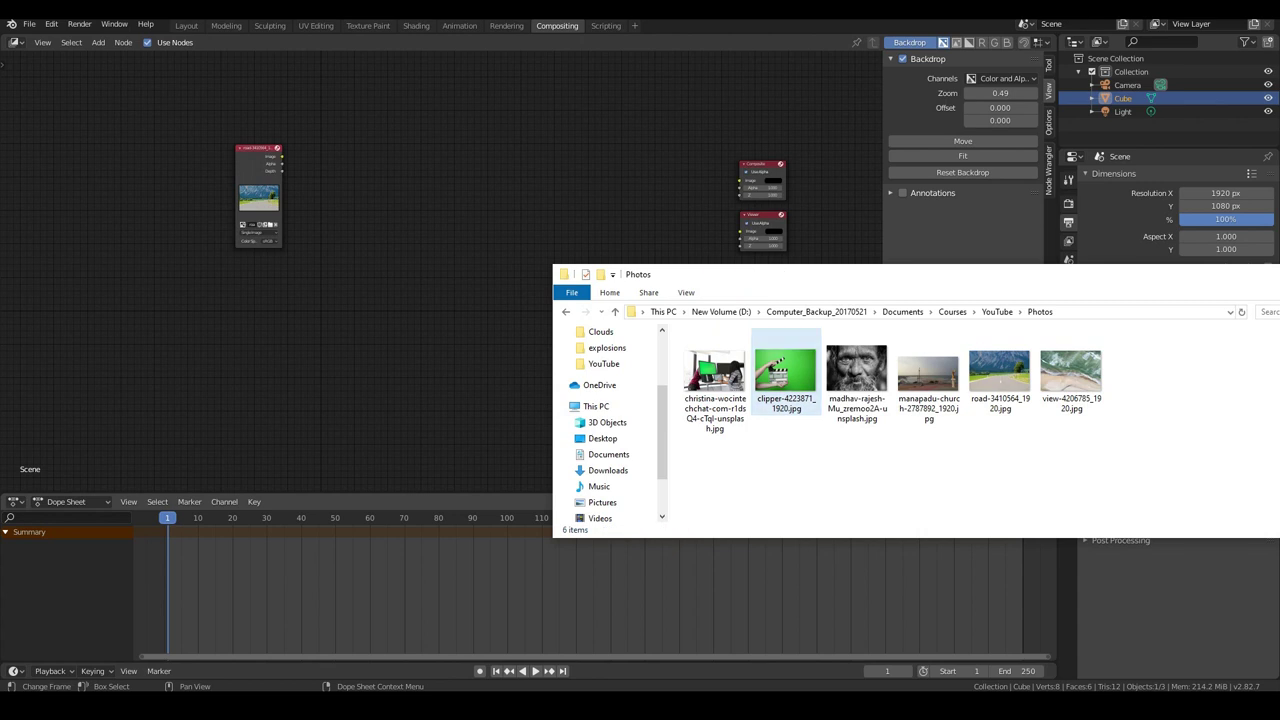
click(785, 378)
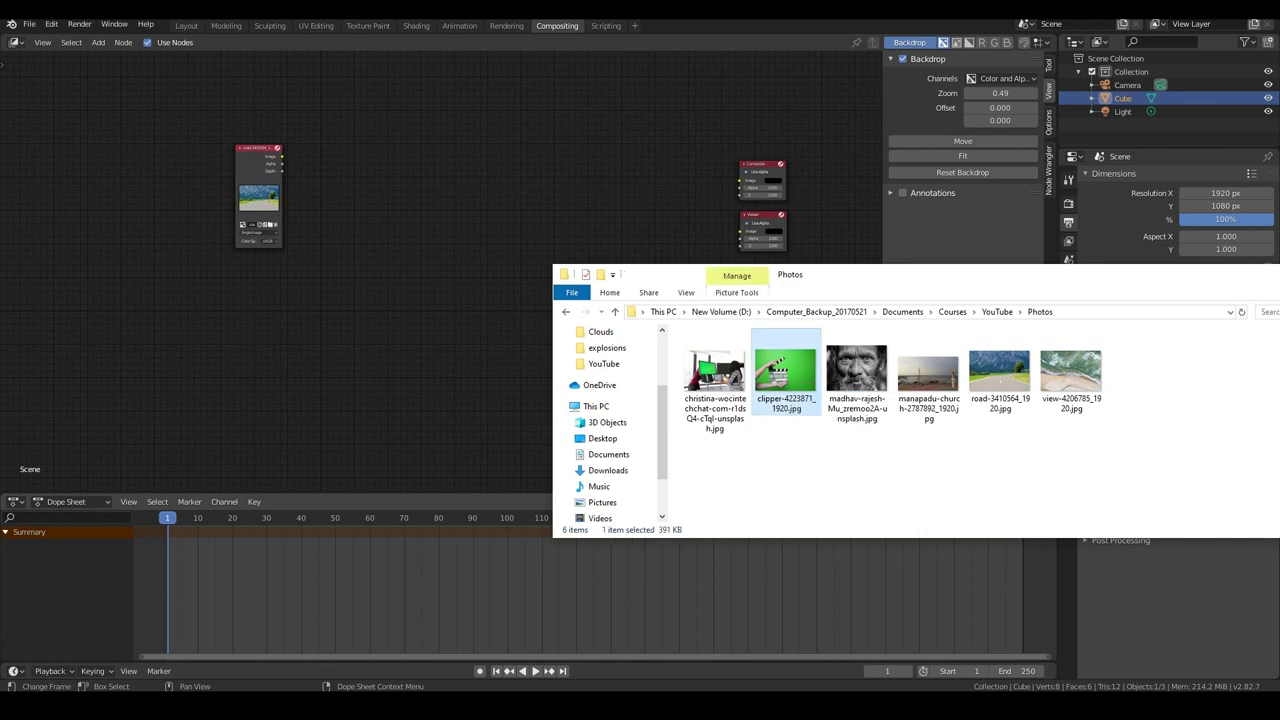
drag(785, 378, 331, 362)
drag(256, 348, 257, 322)
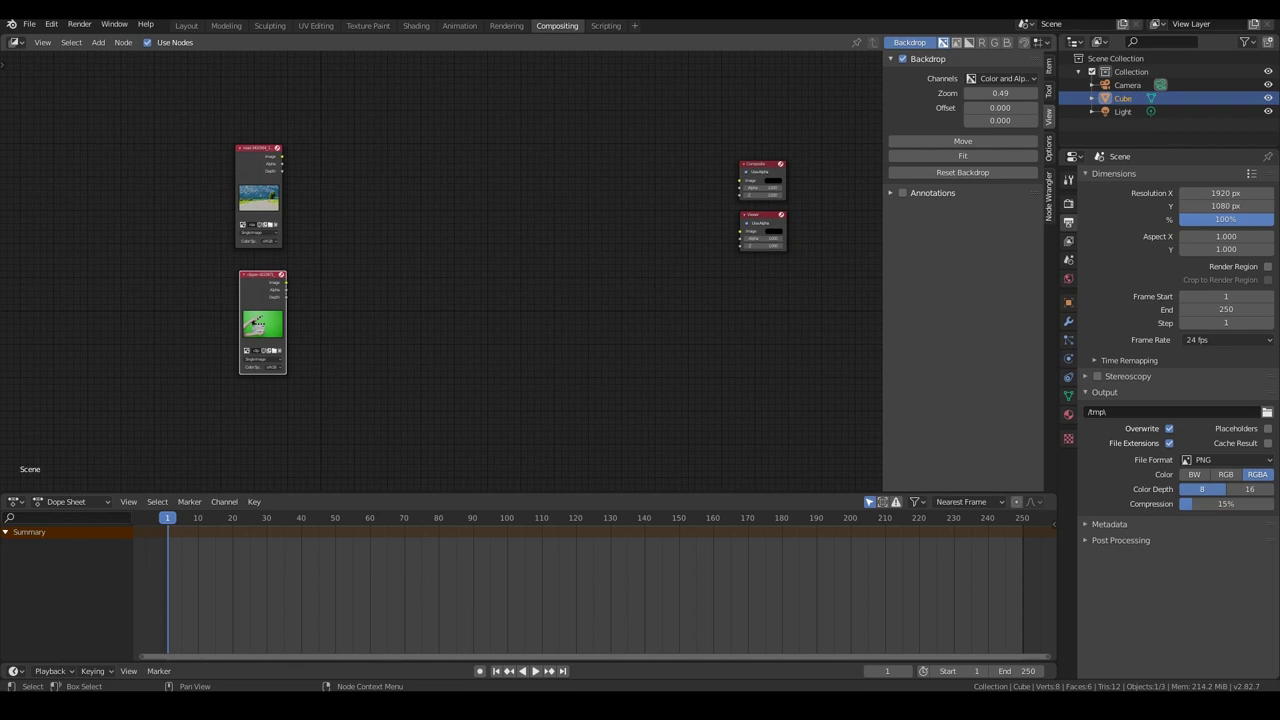
Step: Add a Mix node between the two image nodes and the Composite and Viewer nodes
key(shift+a)
mouse_move(450, 200)
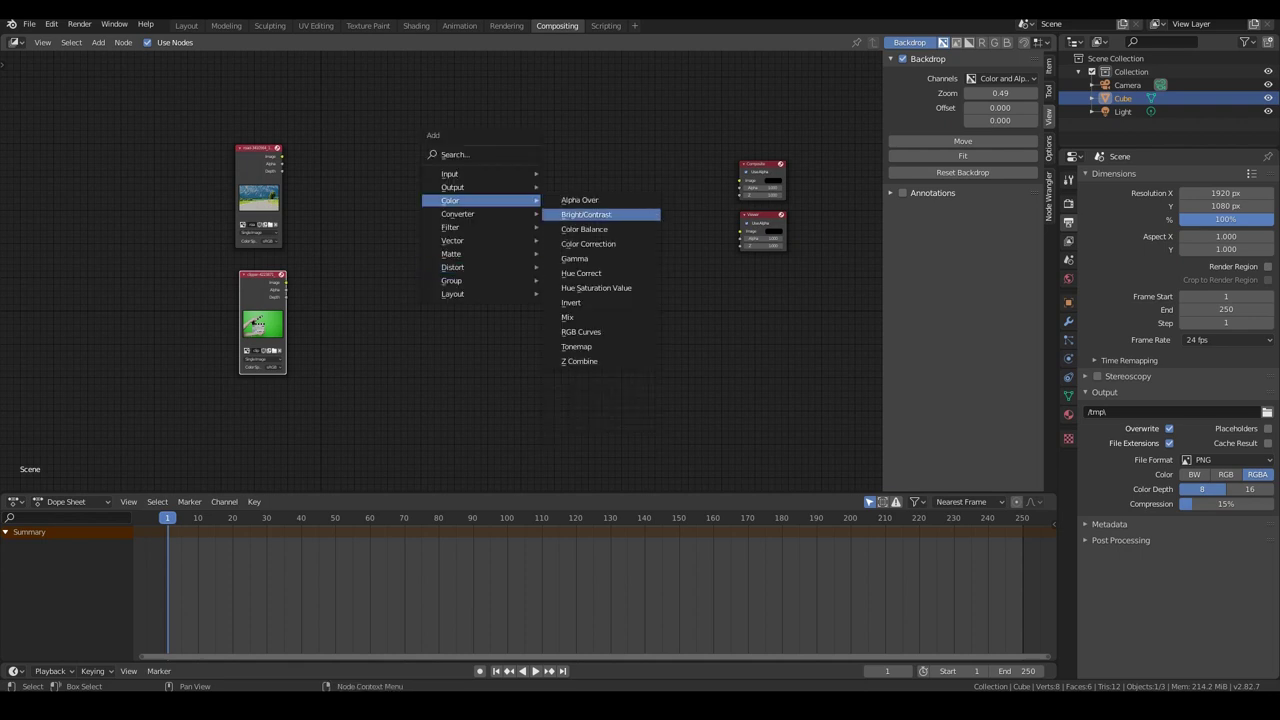
click(567, 317)
click(572, 215)
drag(282, 156, 529, 232)
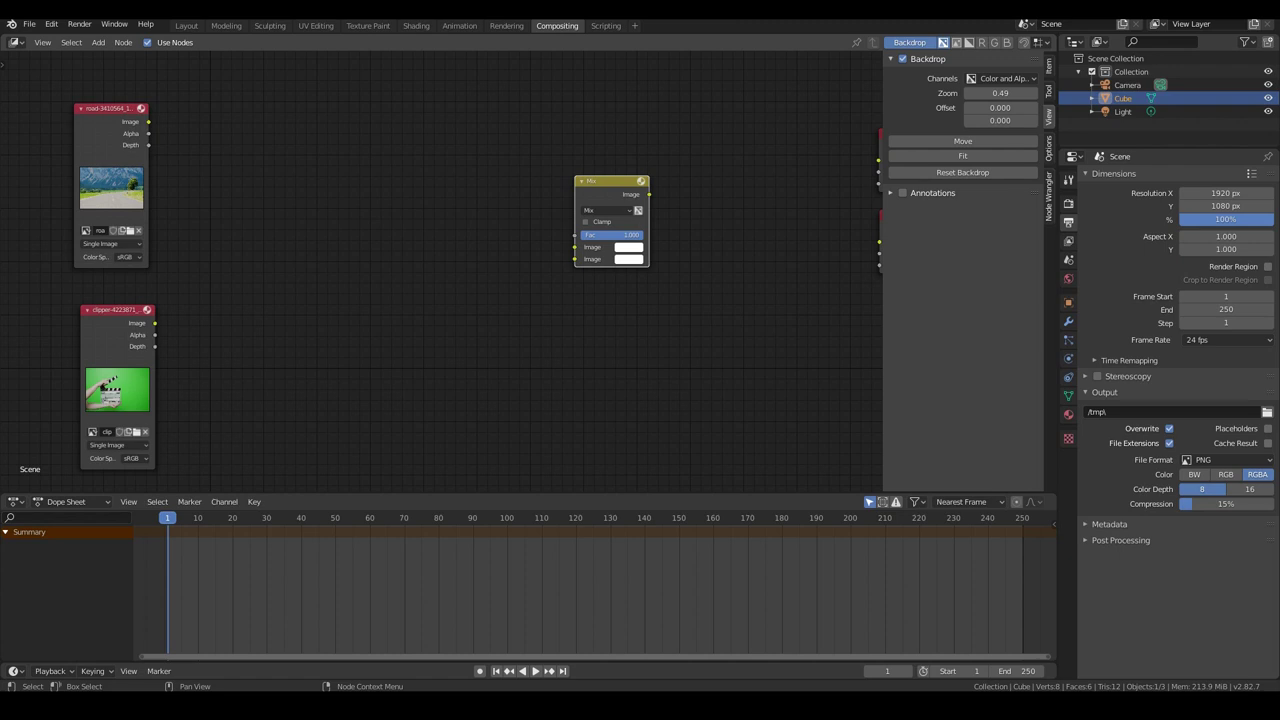
Step: Connect the road image to the Mix node's first Image input, the clipper to its second, and the Mix output to Viewer and Composite
drag(148, 121, 575, 247)
drag(155, 322, 575, 259)
middle_drag(575, 259, 528, 280)
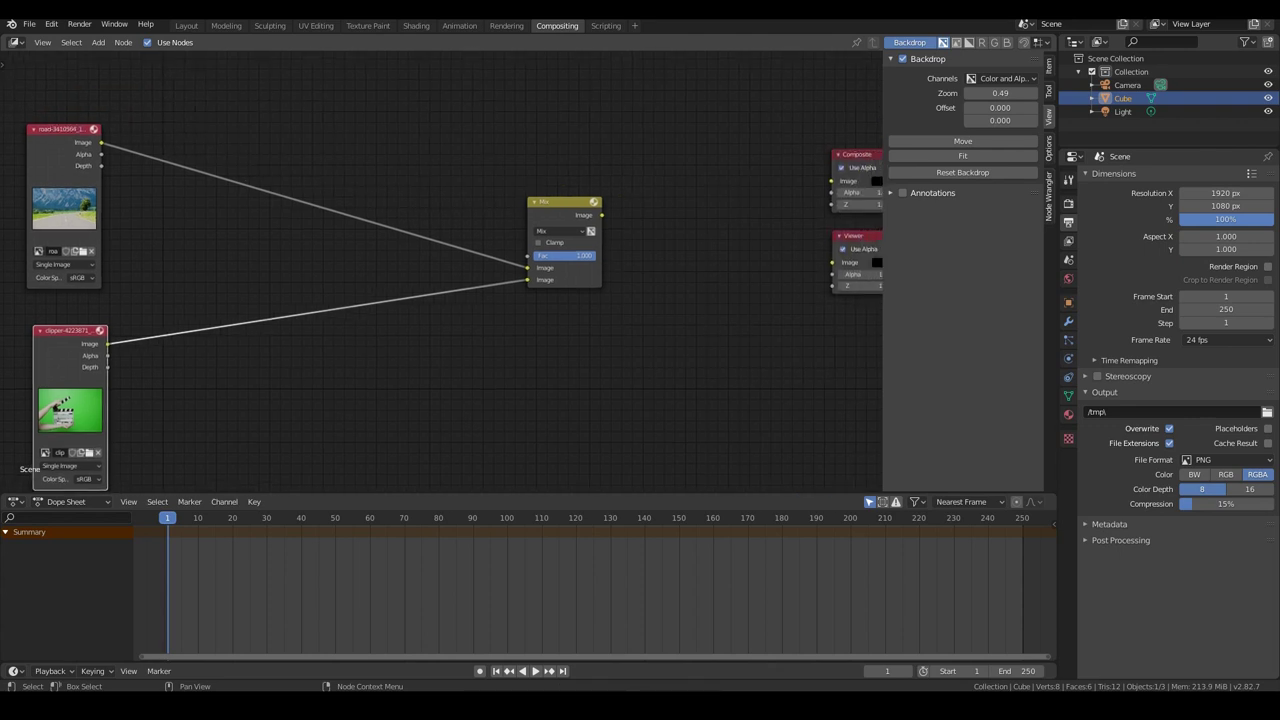
drag(602, 215, 832, 262)
drag(602, 215, 831, 181)
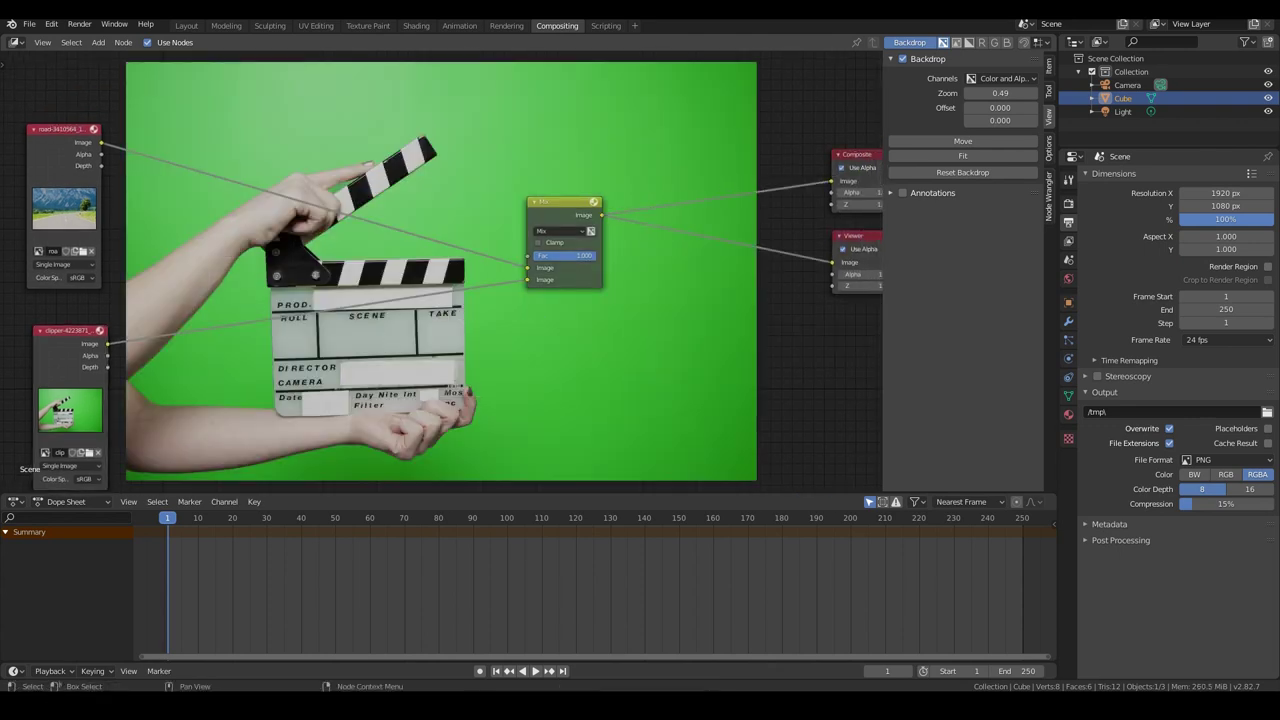
Step: Insert a Chroma Key node on the link between the clipper image node and the Mix node
middle_drag(640, 330, 709, 299)
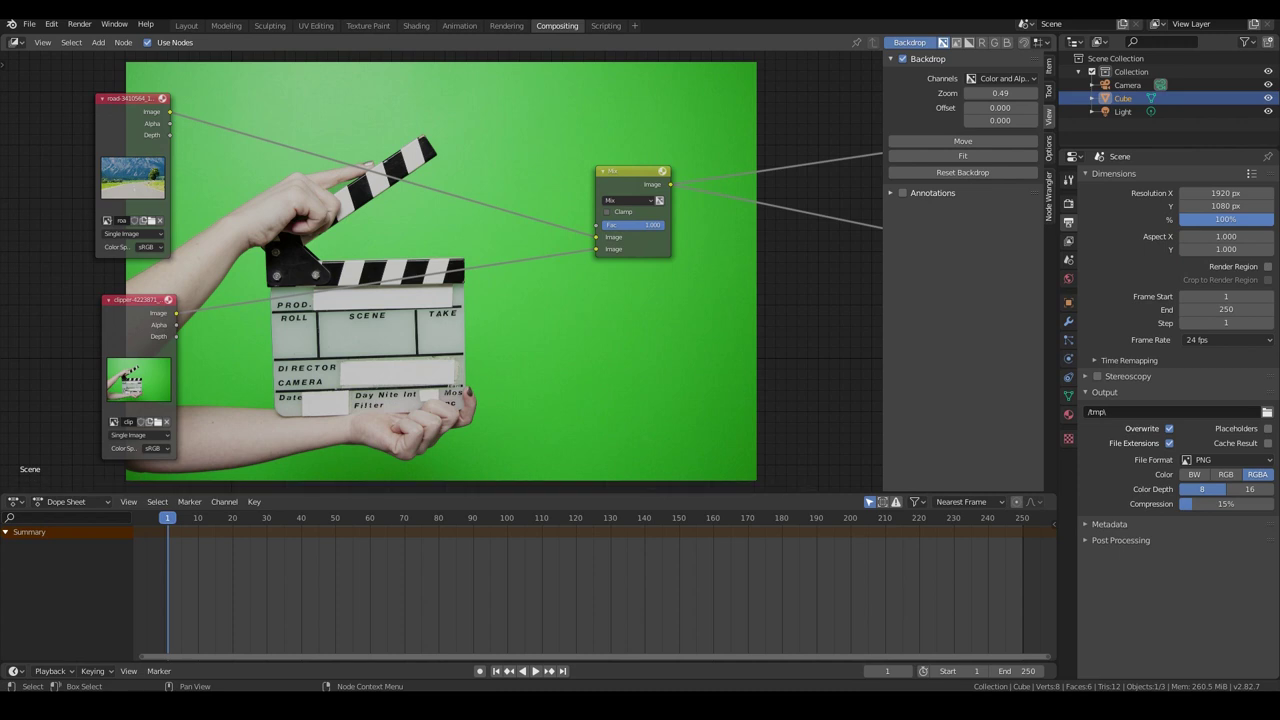
scroll(449, 260, down, 1)
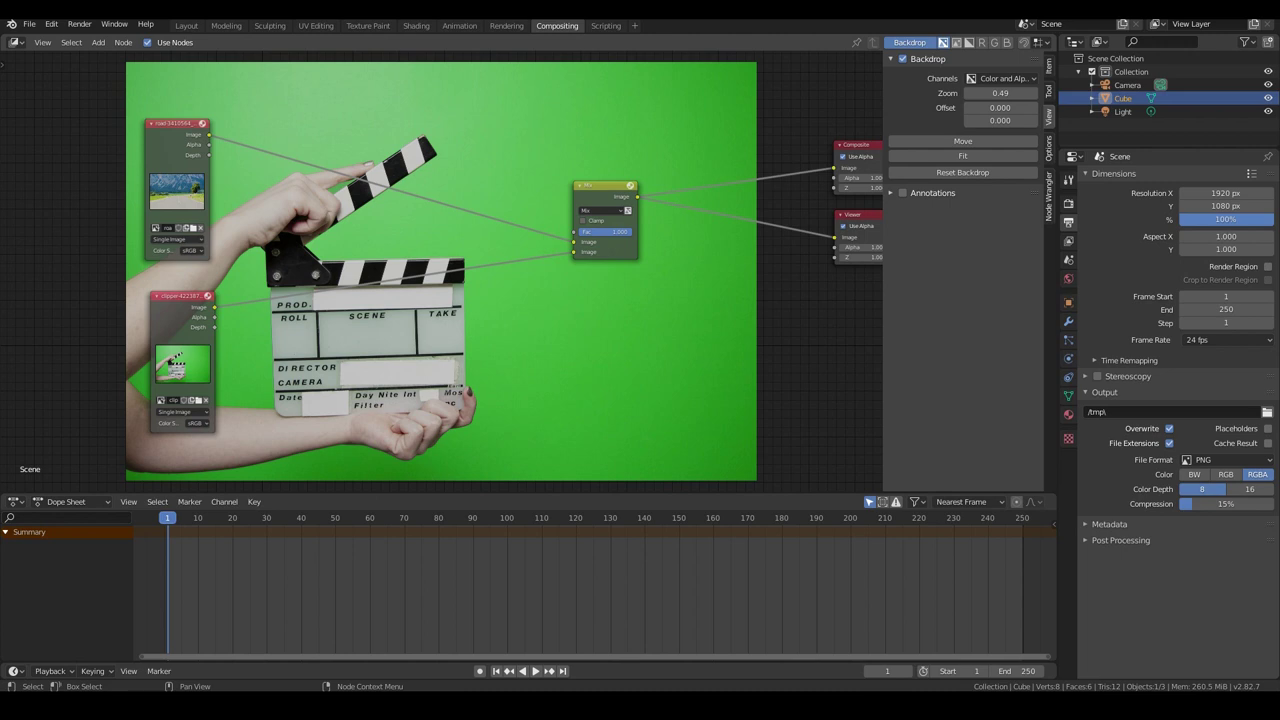
scroll(449, 260, down, 1)
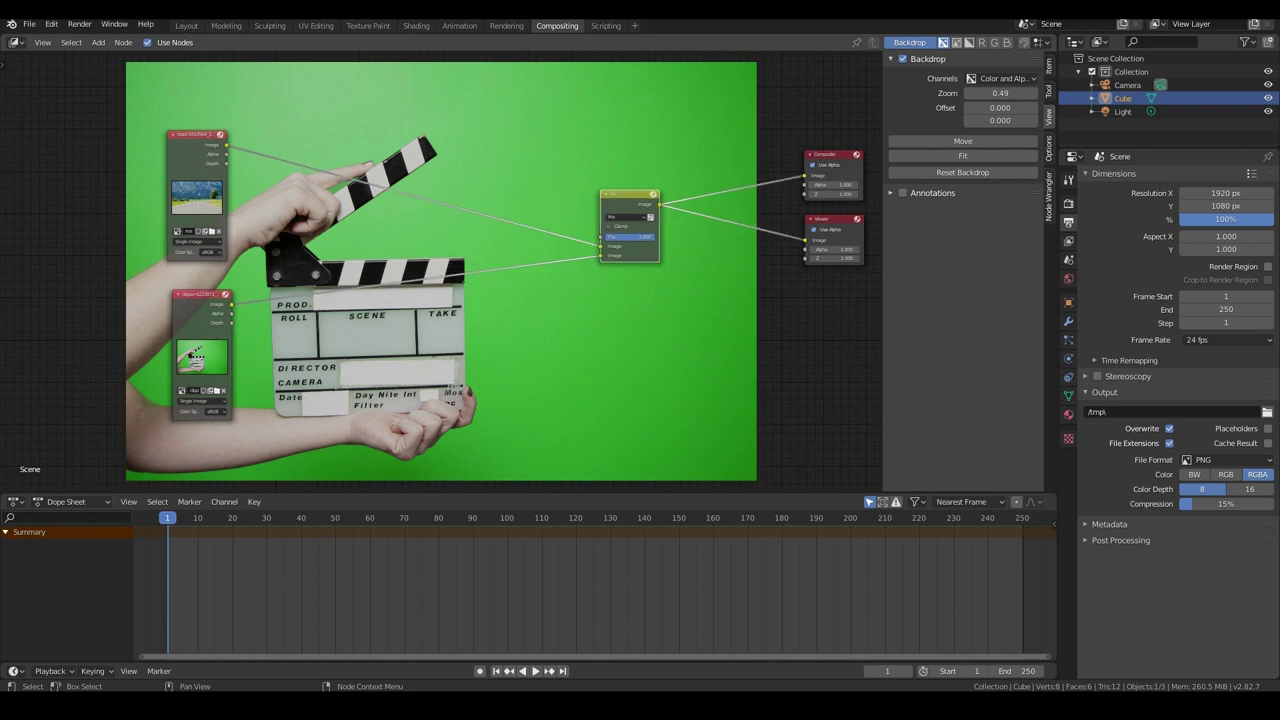
key(shift+a)
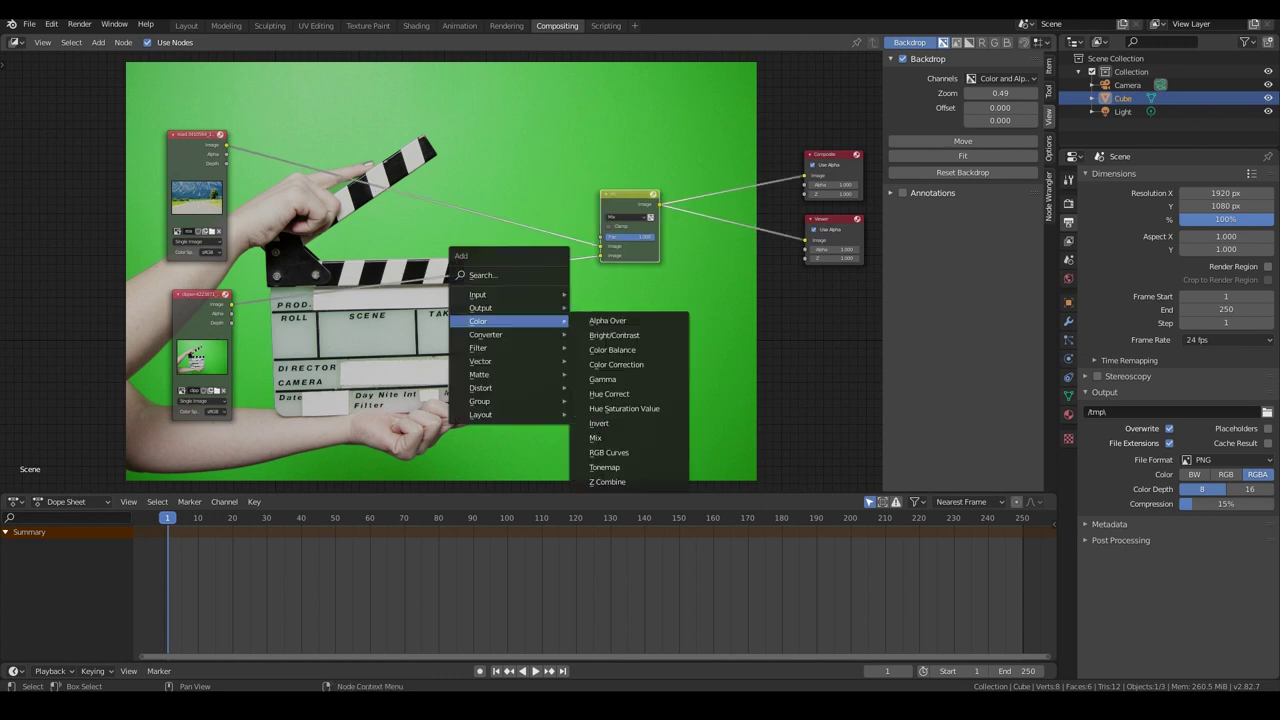
mouse_move(500, 374)
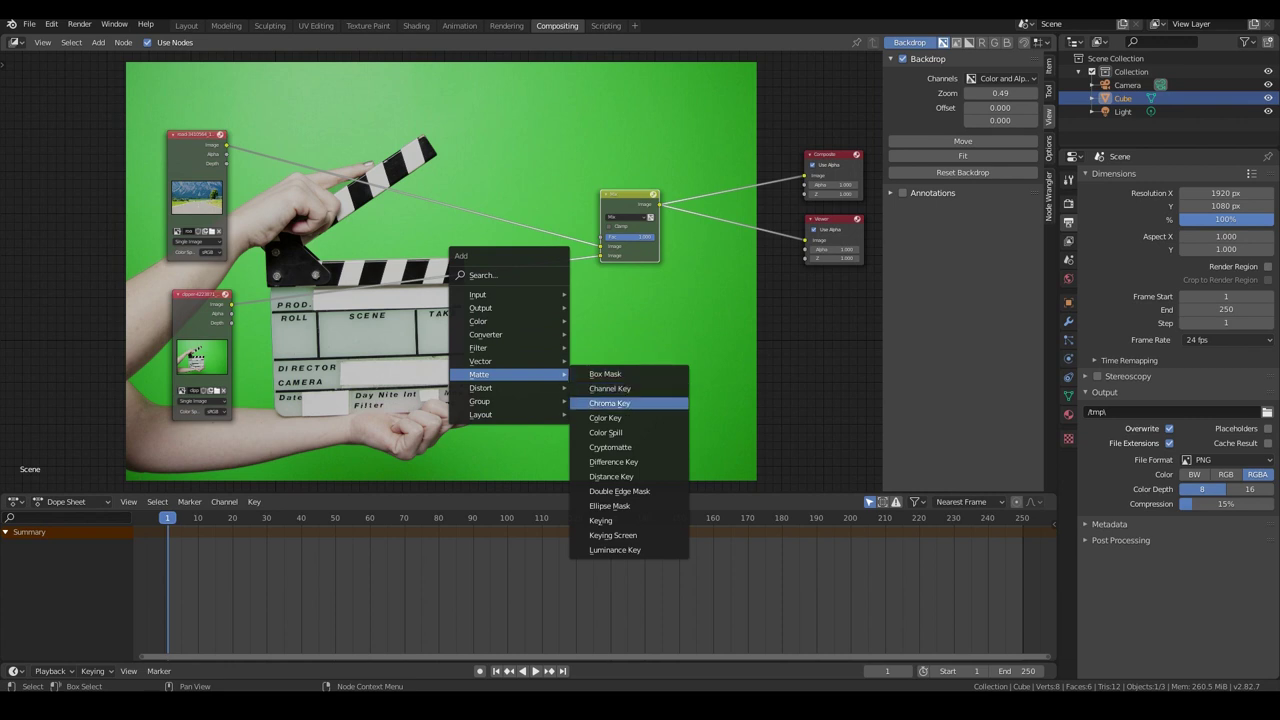
click(609, 403)
click(487, 298)
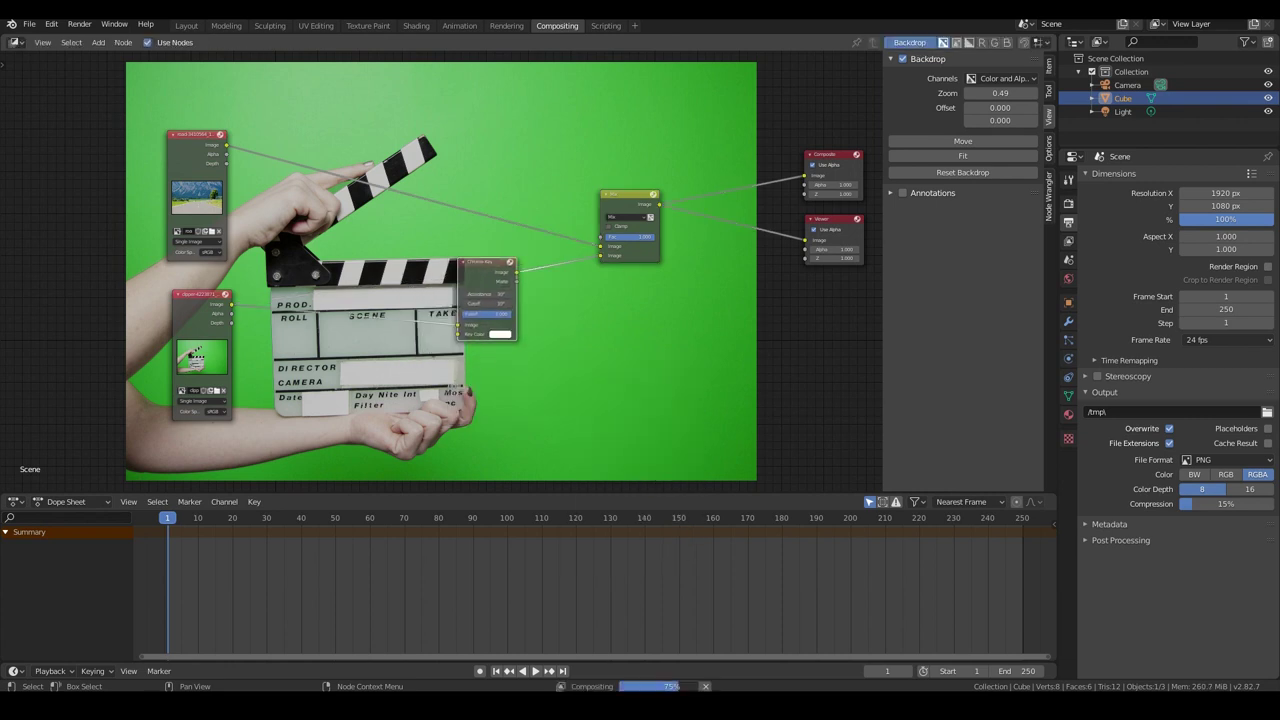
Step: Sample the green of the clipper photo's background as the Chroma Key node's key color
scroll(438, 268, up, 2)
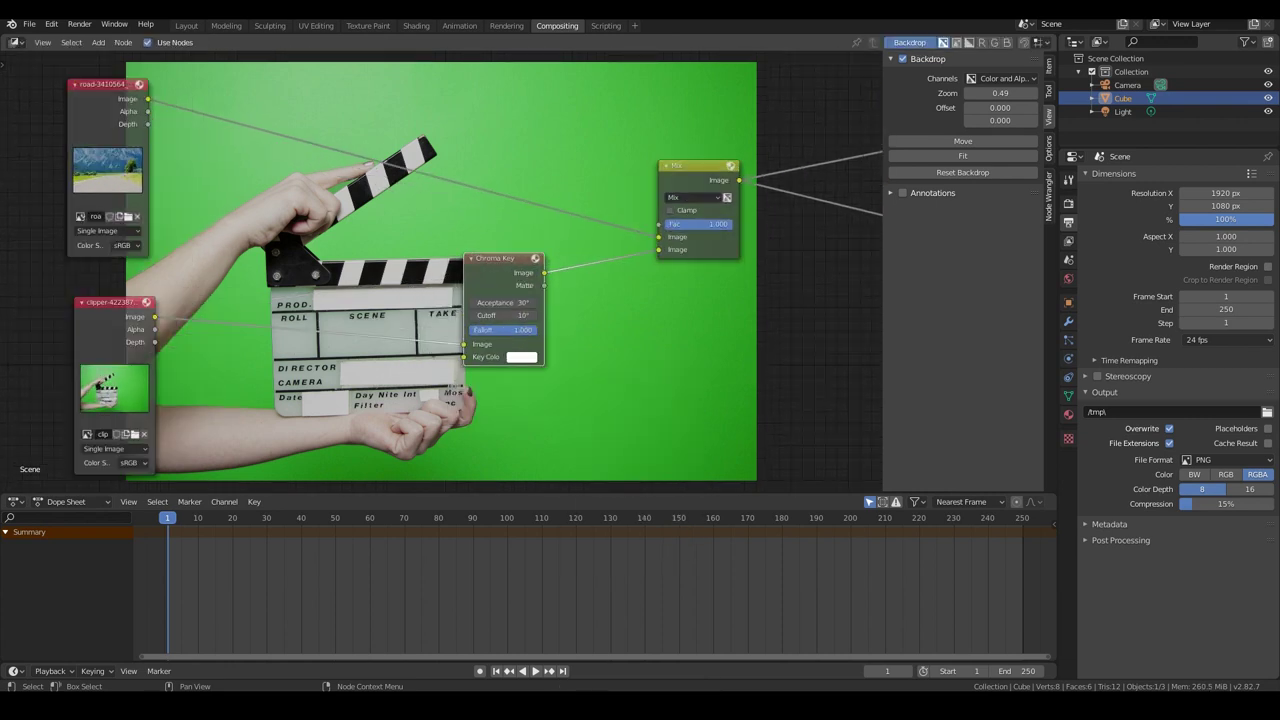
middle_drag(438, 268, 453, 272)
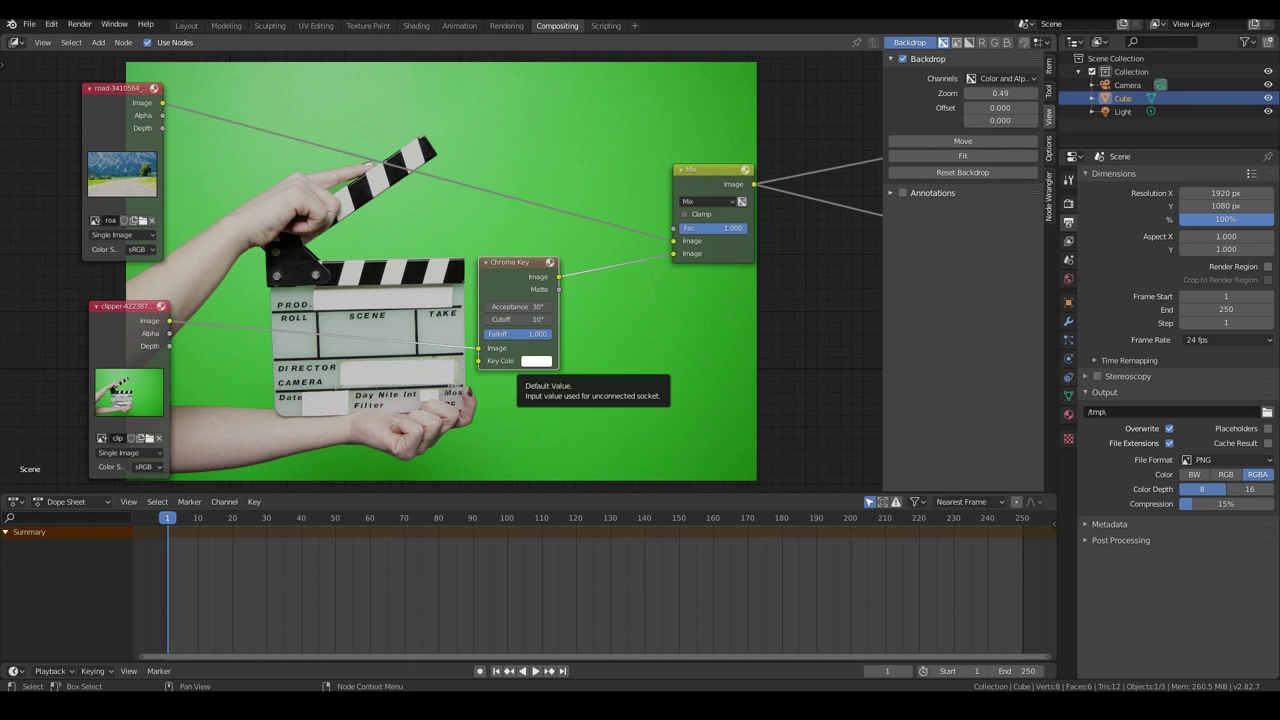
click(536, 361)
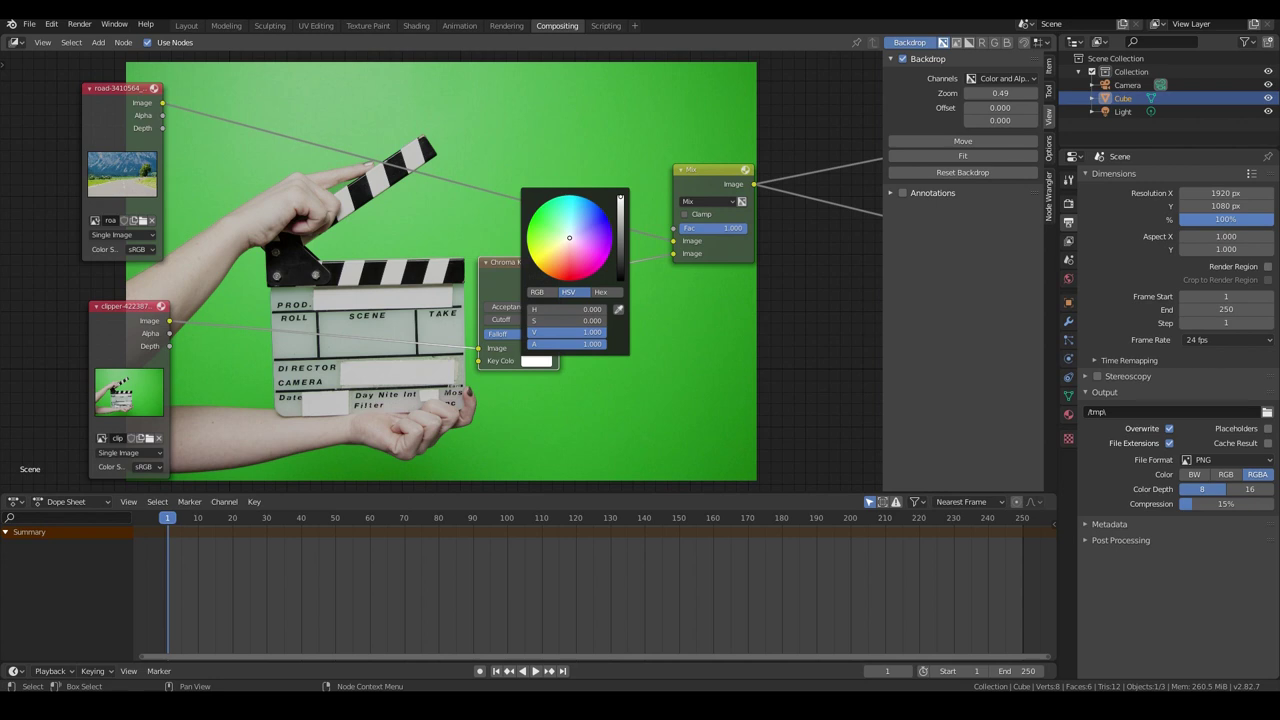
click(618, 310)
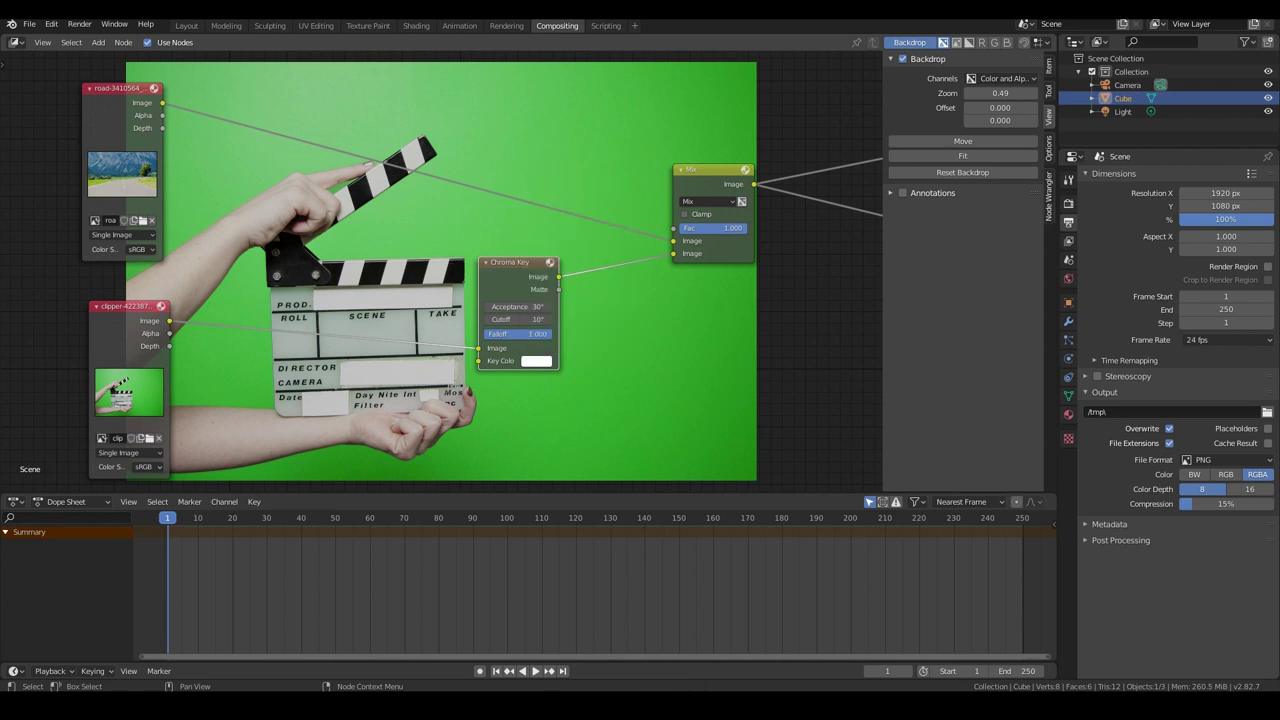
click(536, 361)
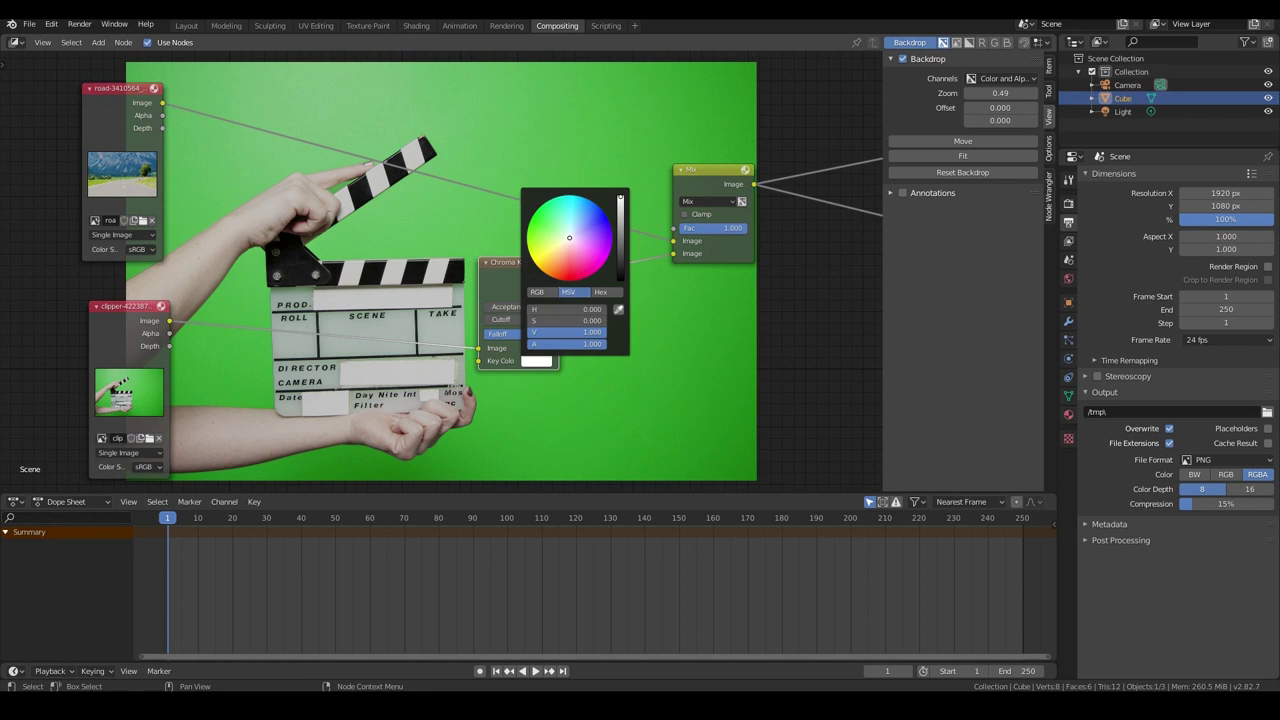
click(618, 309)
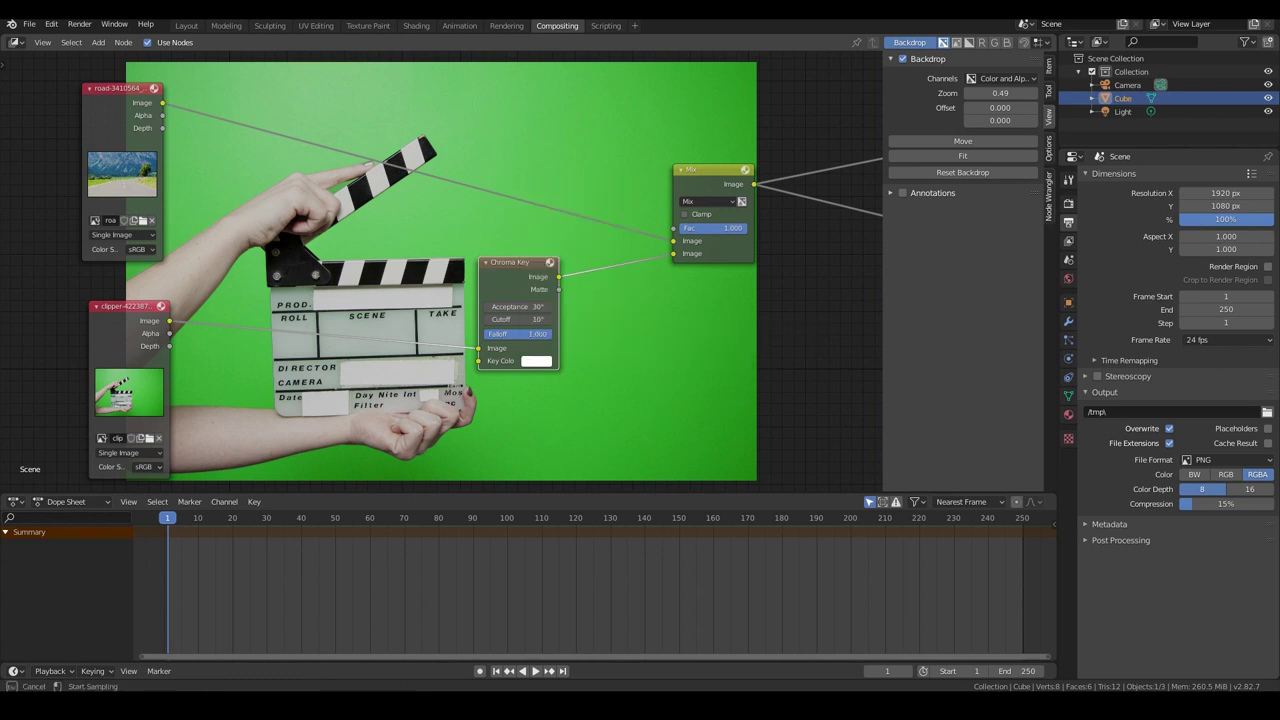
click(600, 425)
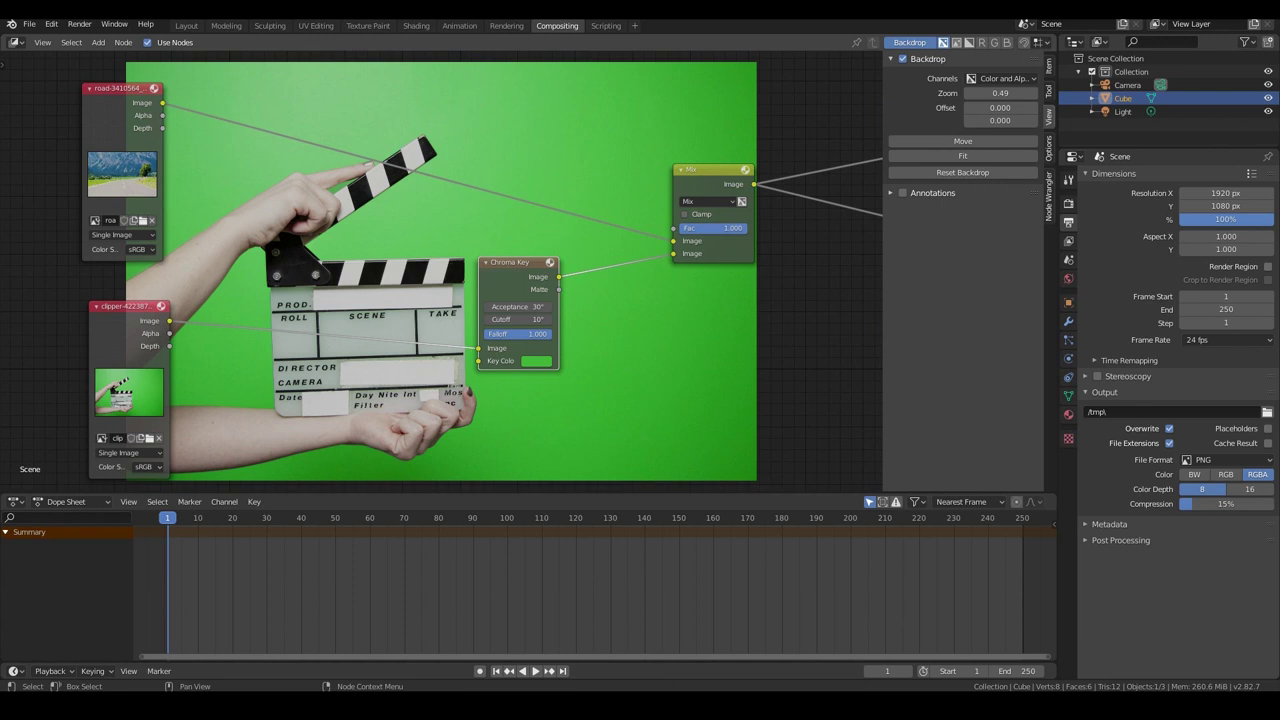
Step: Route the original clipper image and the Chroma Key output to the Viewer in turn to compare them
middle_drag(600, 425, 433, 454)
drag(391, 305, 784, 261)
scroll(443, 272, down, 4)
drag(120, 328, 692, 264)
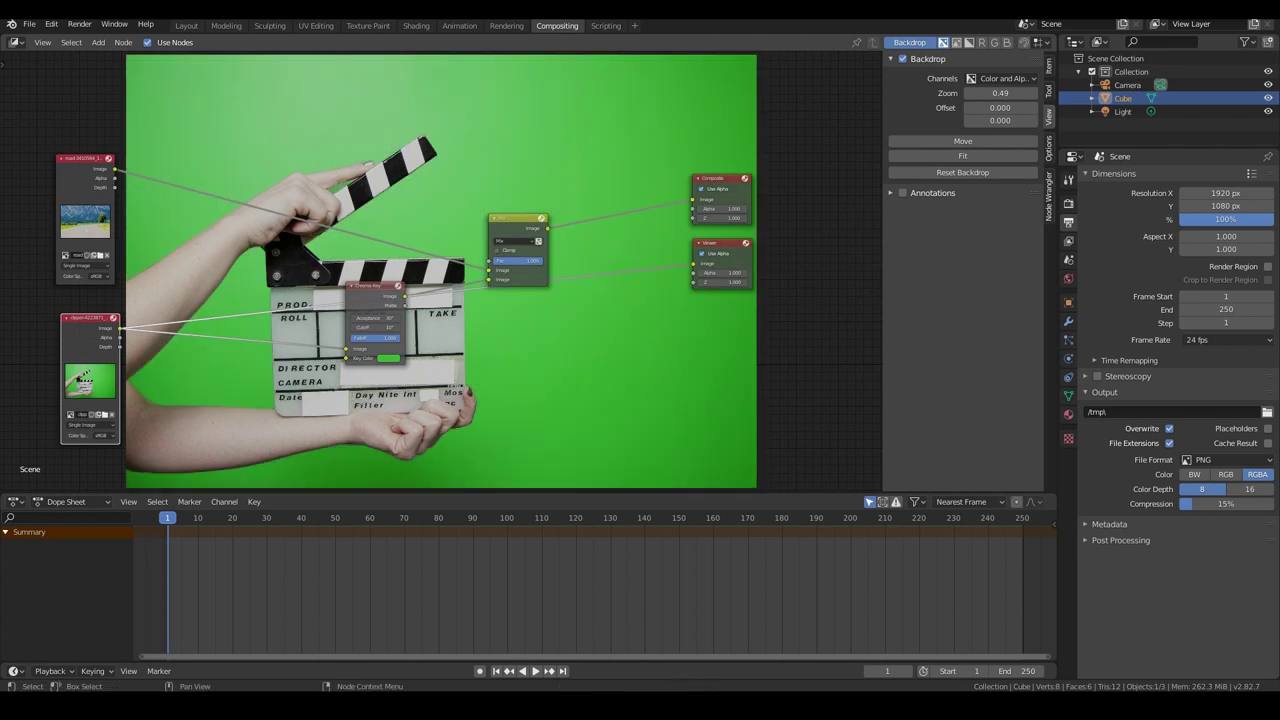
scroll(444, 269, up, 2)
drag(345, 292, 785, 261)
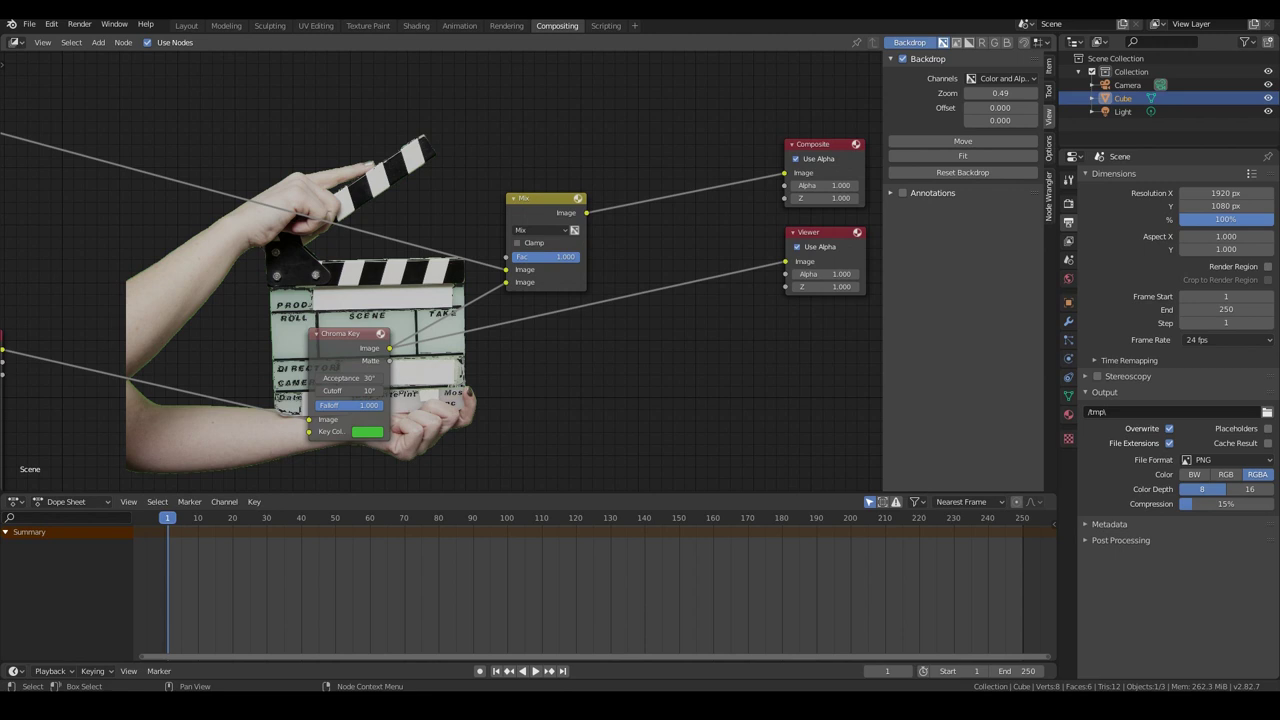
Step: Reconnect the Mix output to the Viewer and link the Chroma Key's Matte output to the Mix node's Fac input
key(Home)
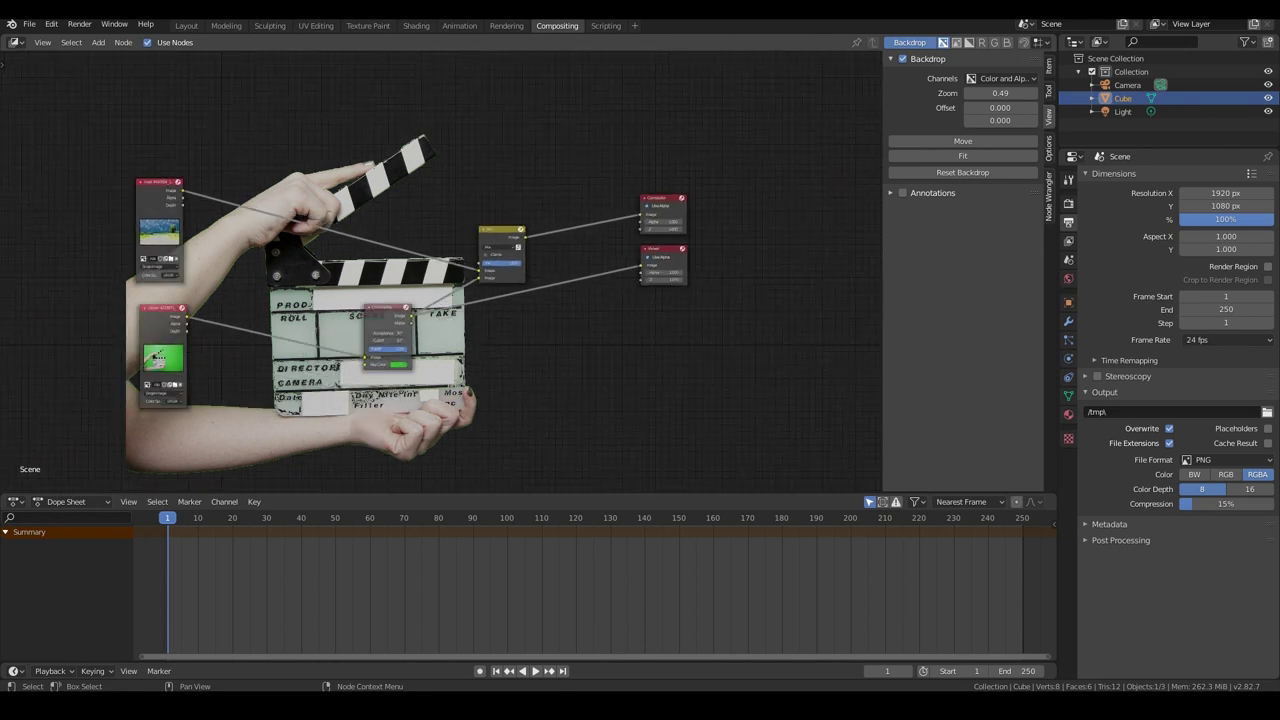
ctrl+shift+click(502, 238)
scroll(502, 240, up, 3)
scroll(502, 240, down, 2)
middle_drag(502, 240, 534, 235)
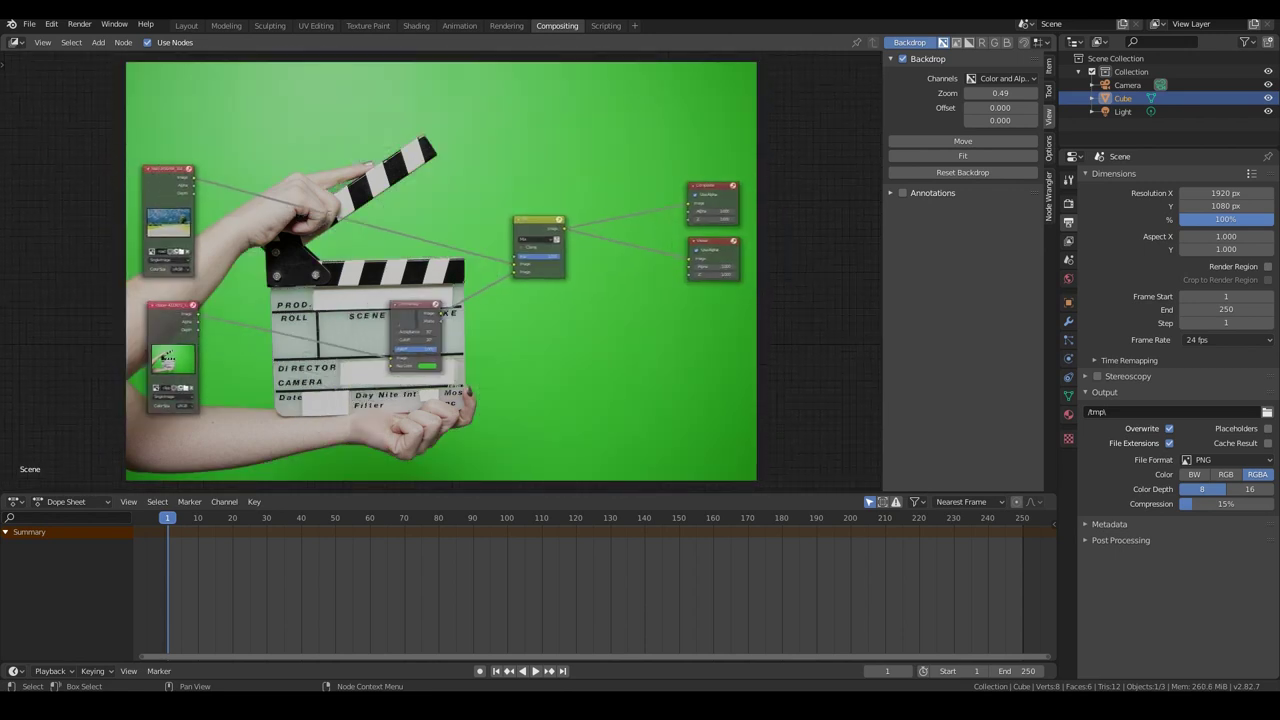
scroll(534, 235, up, 2)
scroll(443, 270, up, 2)
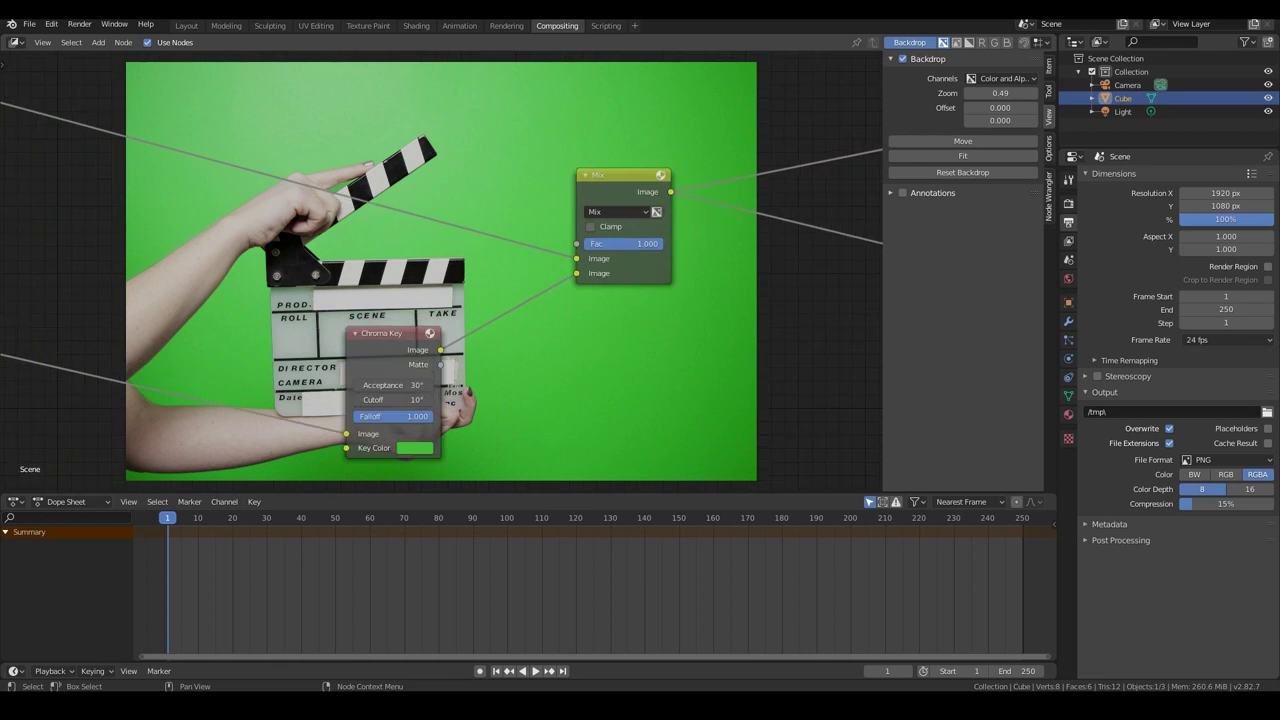
drag(441, 365, 576, 244)
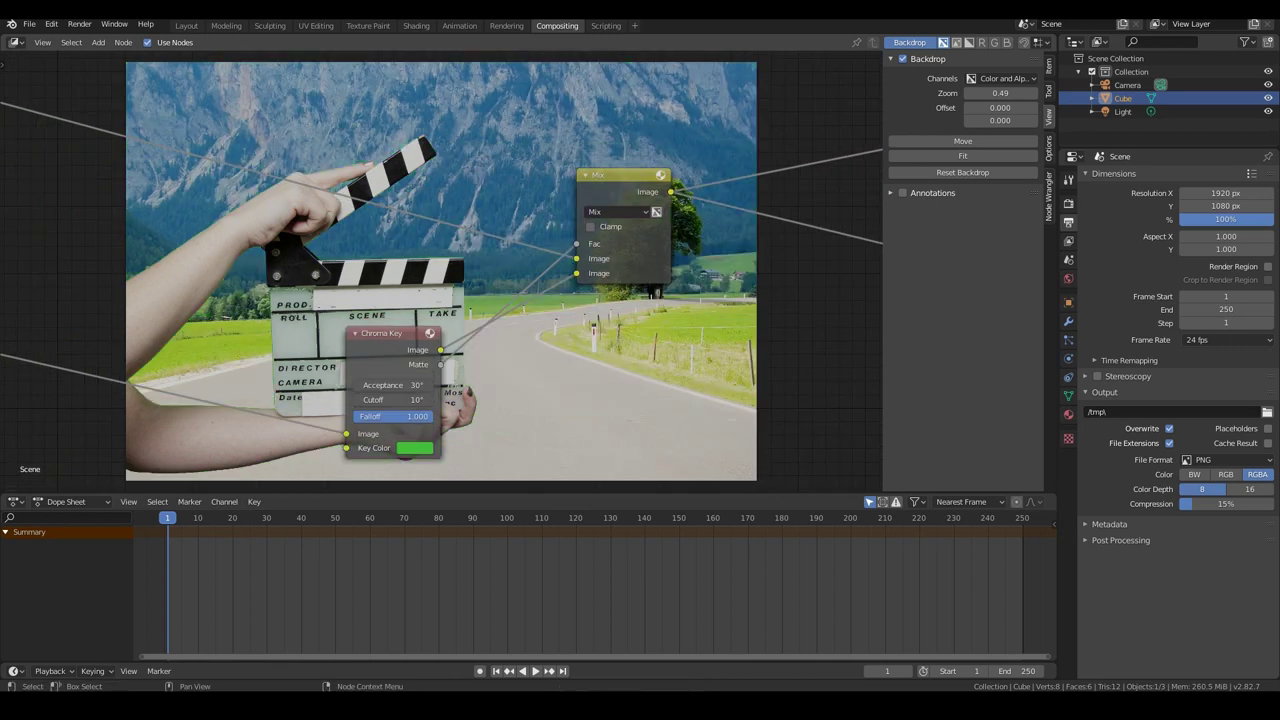
Step: Nudge the clipper image node slightly toward the Chroma Key node
scroll(454, 263, down, 1)
key(a)
key(g)
drag(95, 281, 157, 285)
Step: Render the image to inspect the clipper over the road background and close the render result
click(79, 24)
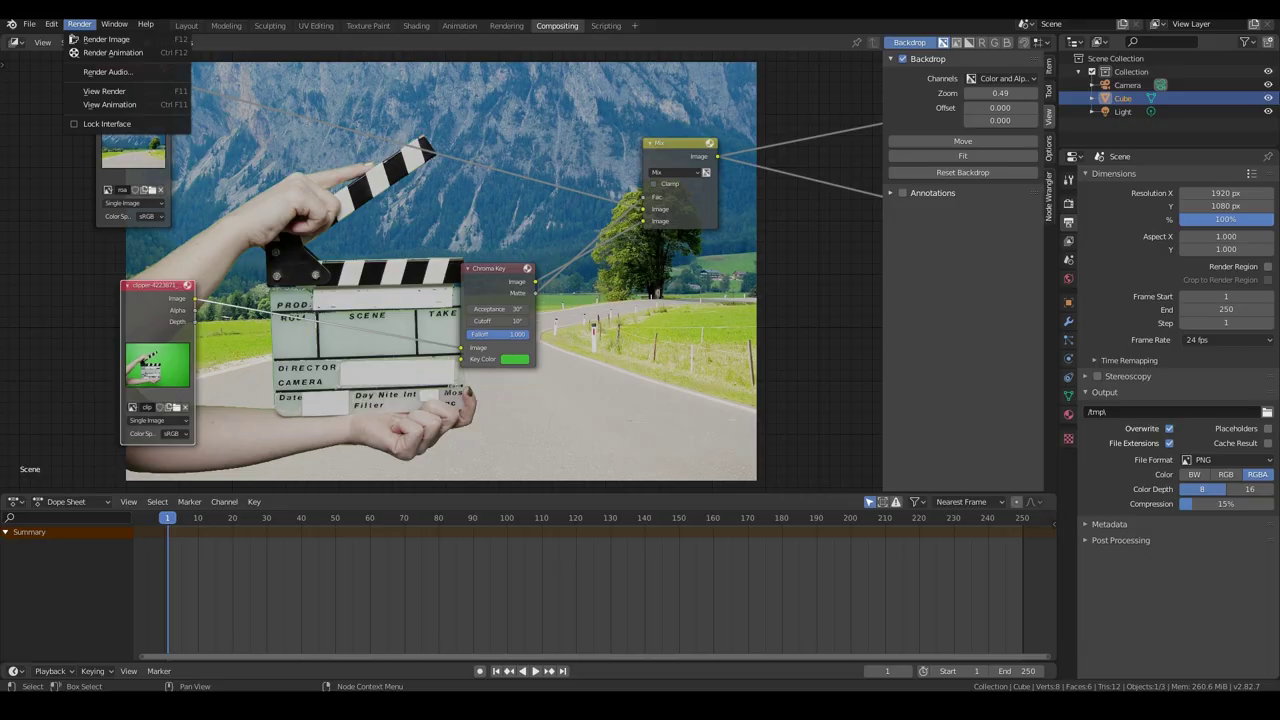
click(100, 39)
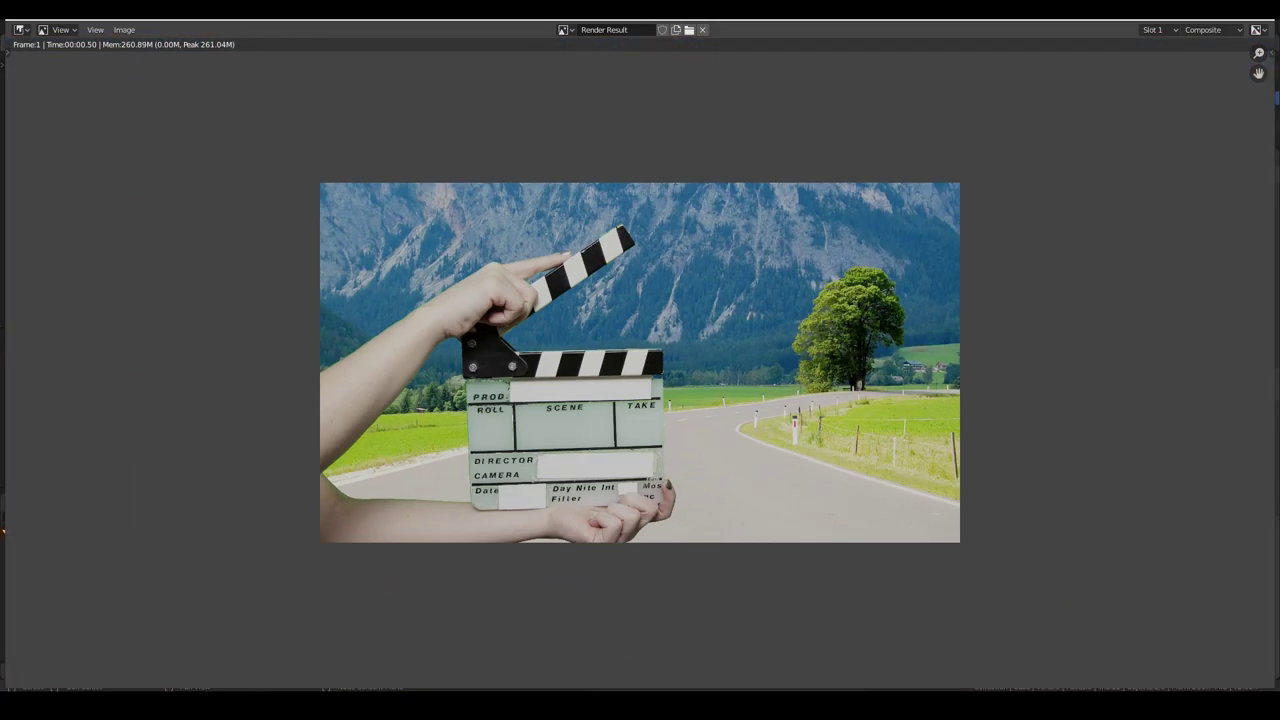
scroll(640, 362, down, 1)
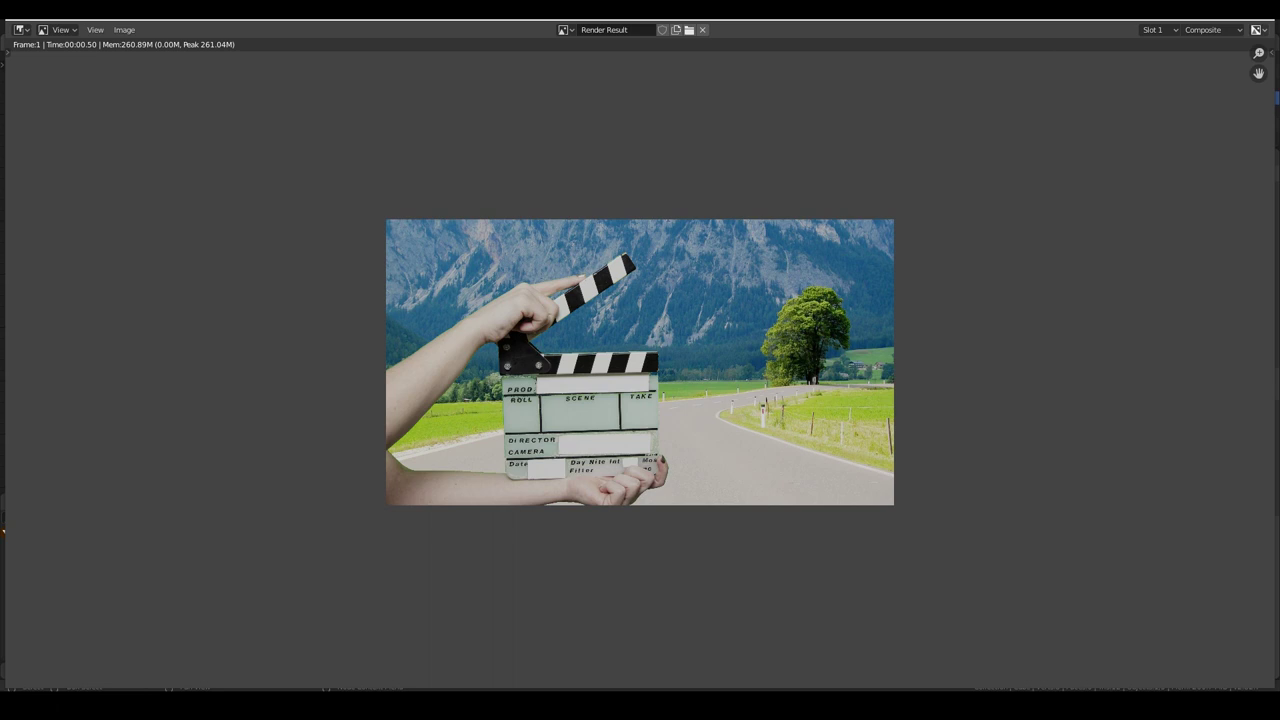
key(Escape)
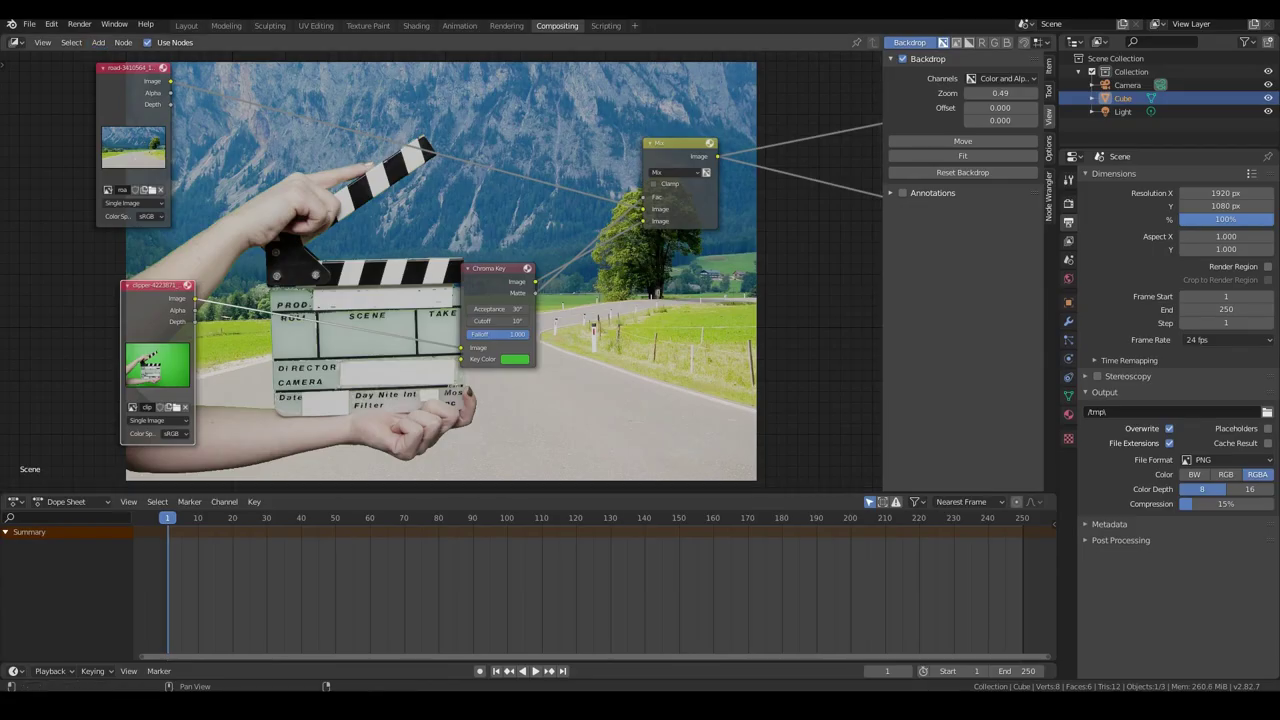
Step: Insert a Scale node on the link after the road image node and set its space to Render Size
middle_drag(273, 176, 286, 225)
key(shift+a)
mouse_move(286, 225)
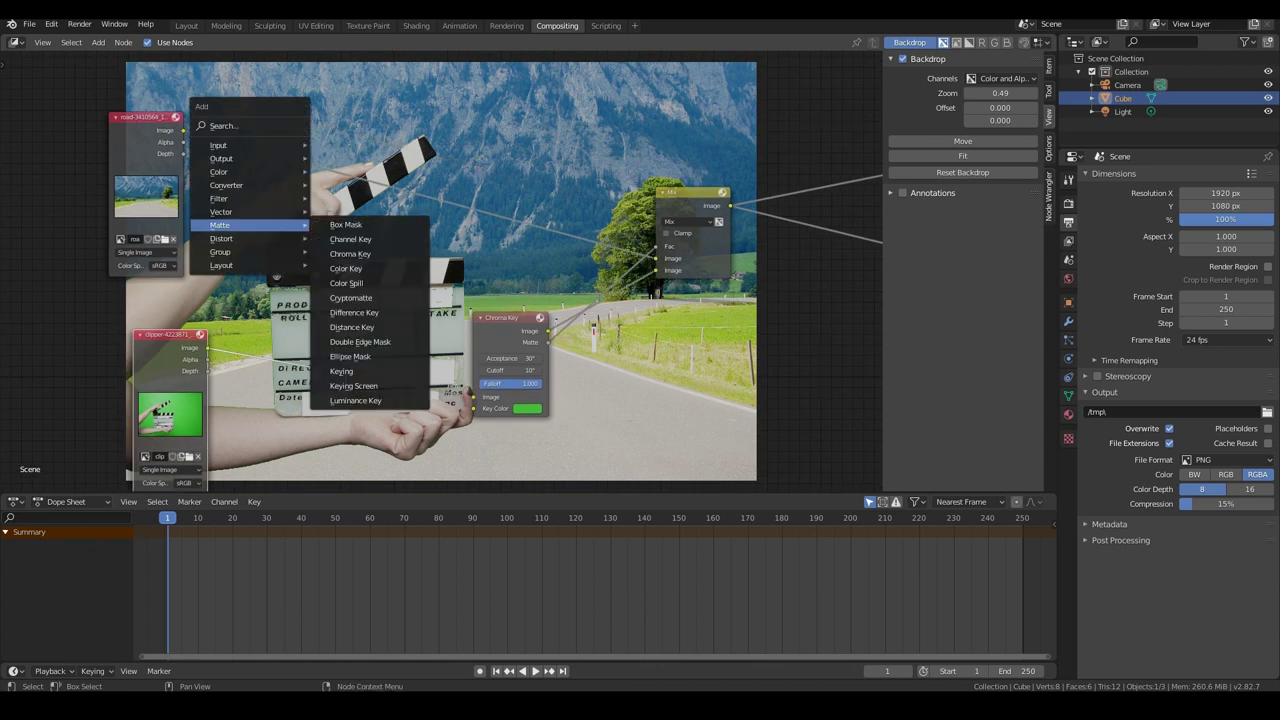
mouse_move(221, 238)
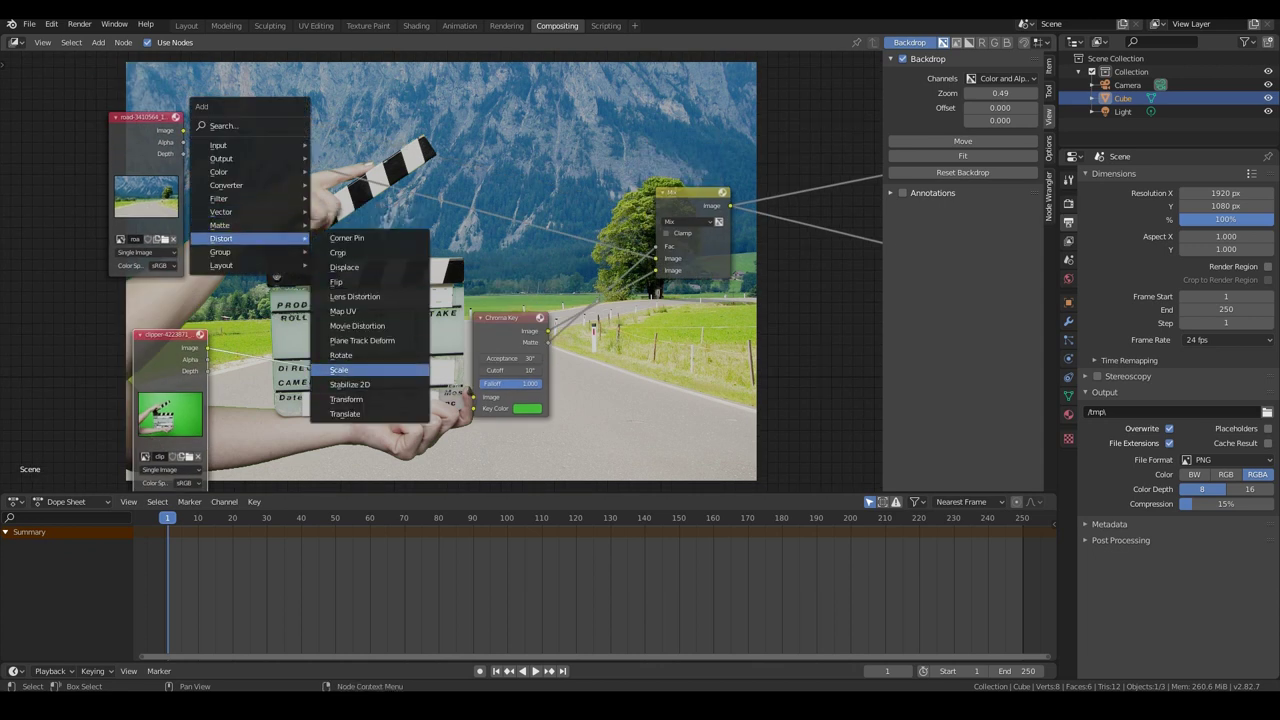
click(340, 369)
click(274, 160)
click(272, 156)
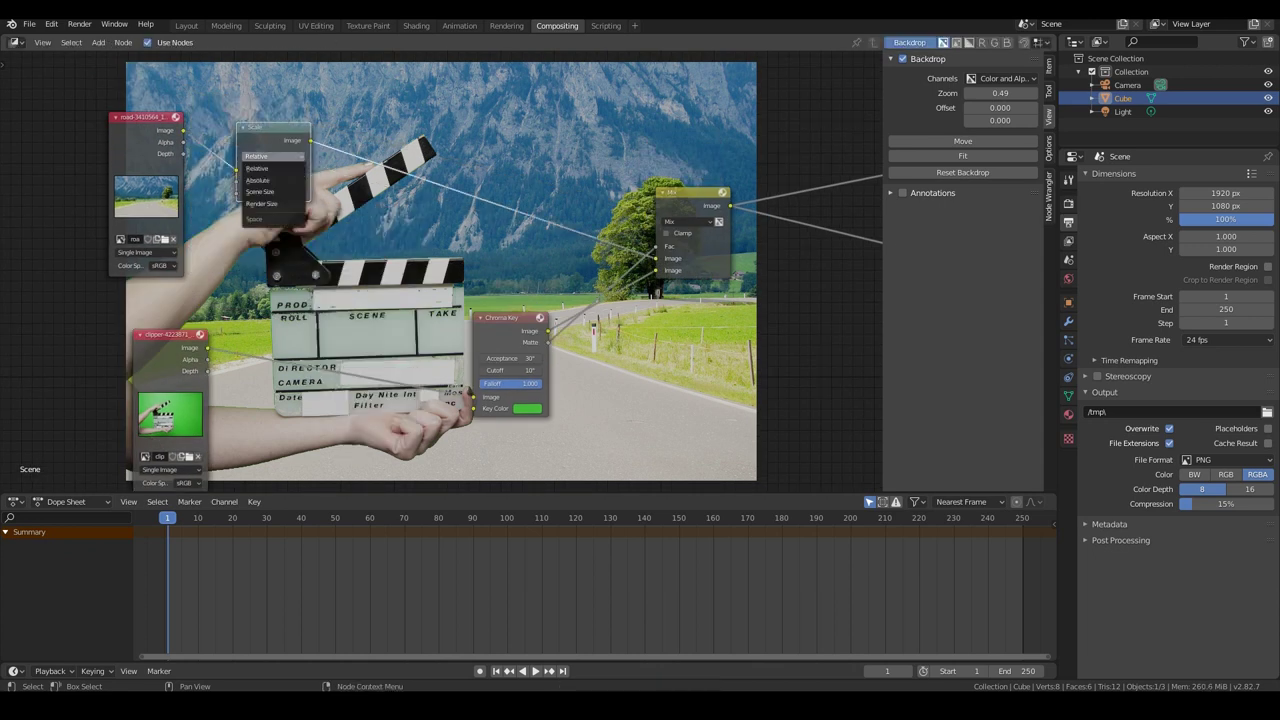
click(262, 203)
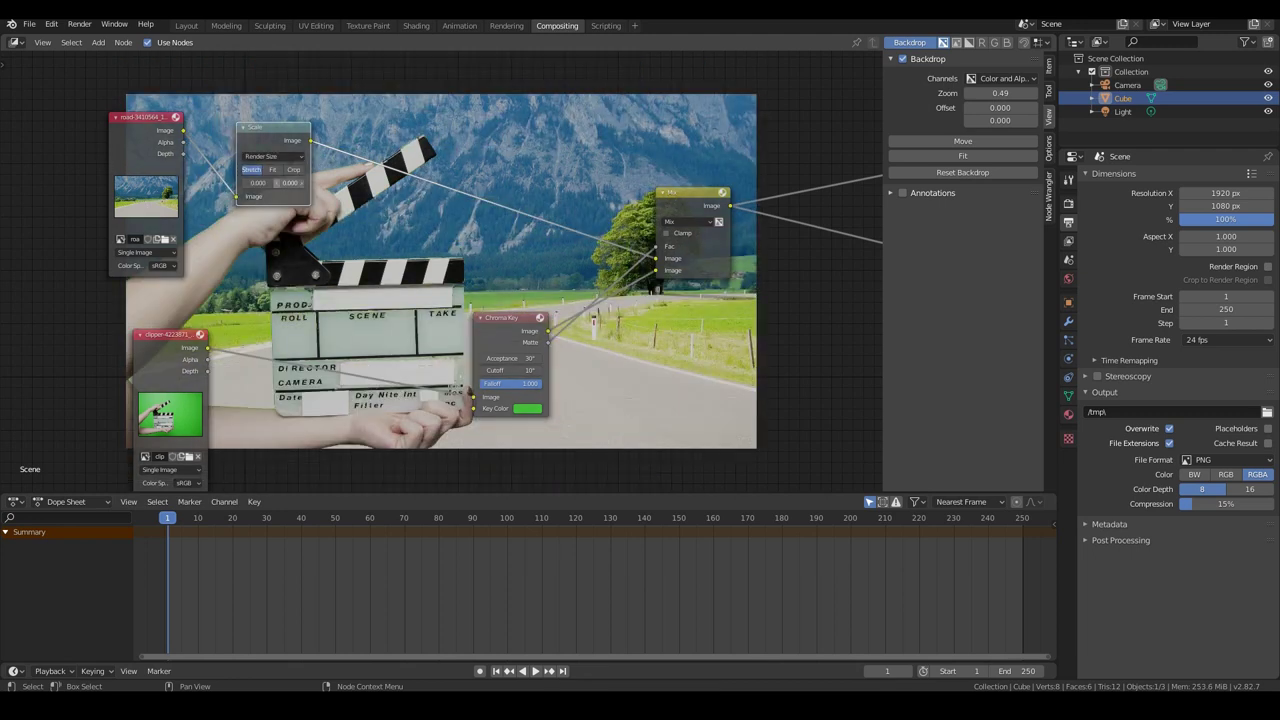
Step: Try the Crop and Fit framing options on the road's Scale node and keep Crop
click(293, 169)
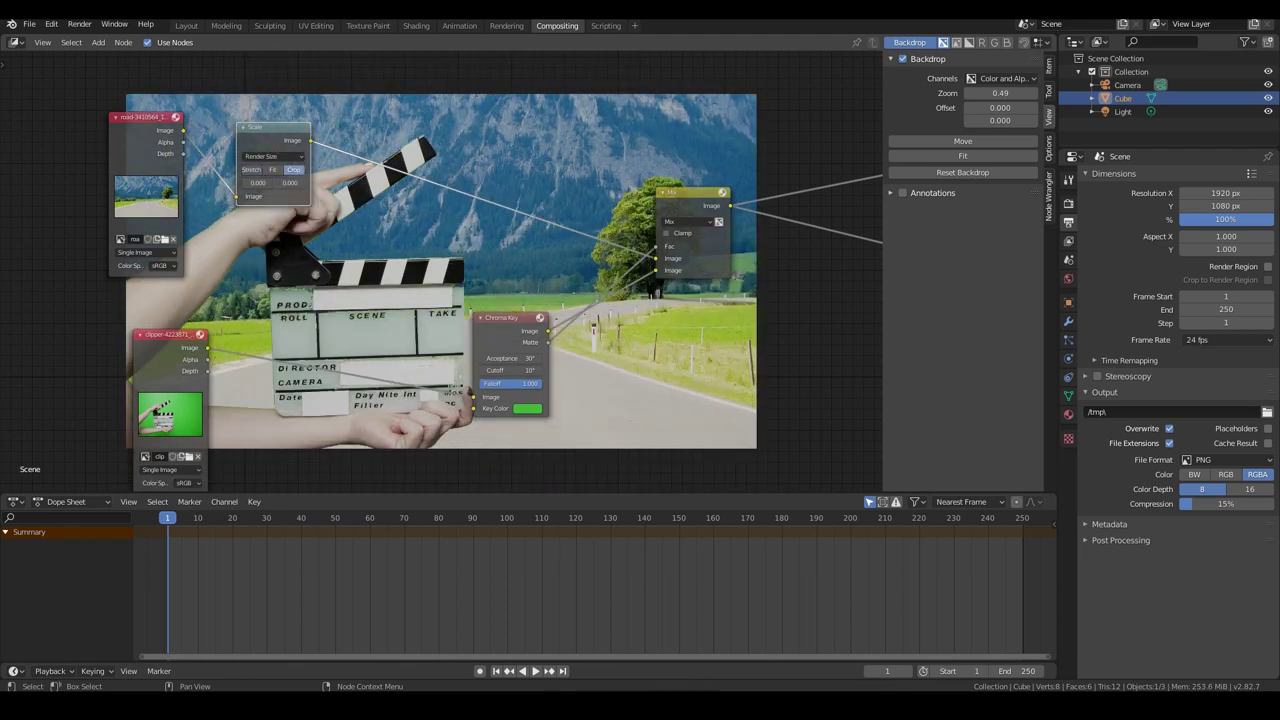
click(272, 169)
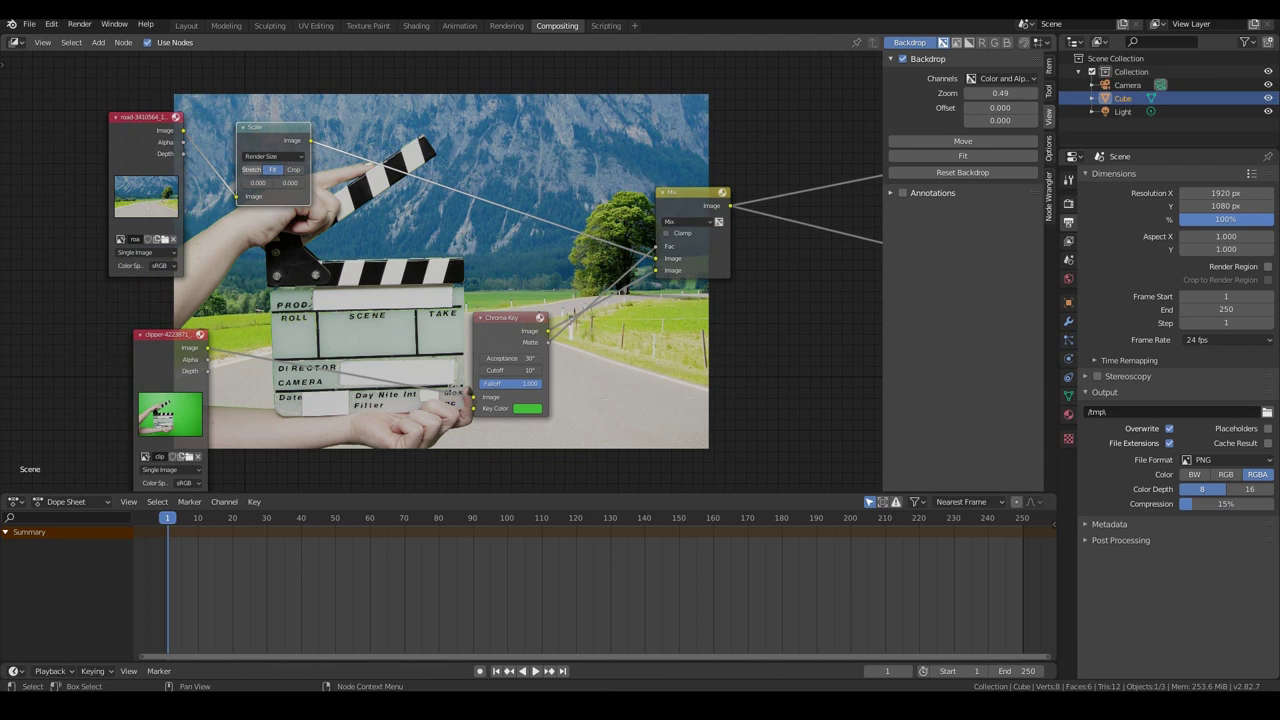
click(293, 169)
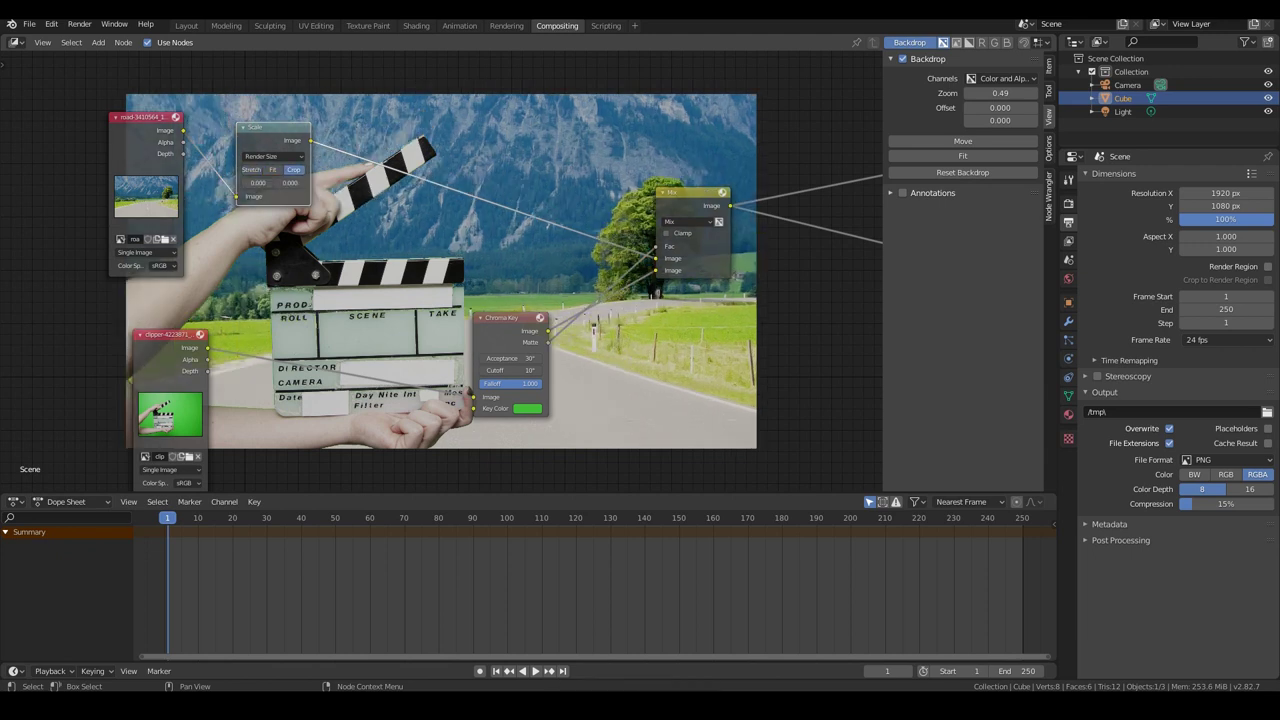
Step: Duplicate the road's Scale node onto the link after the clipper image and set the copy's framing to Fit
key(shift+a)
key(shift+d)
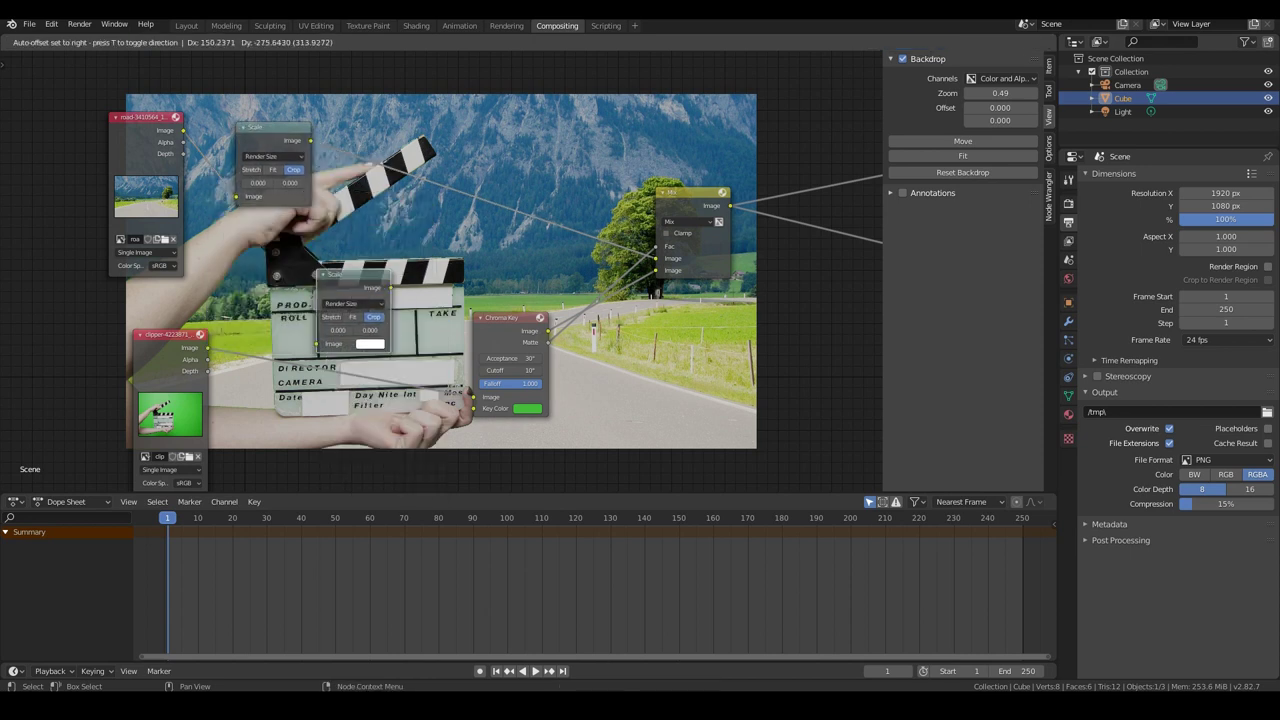
click(300, 365)
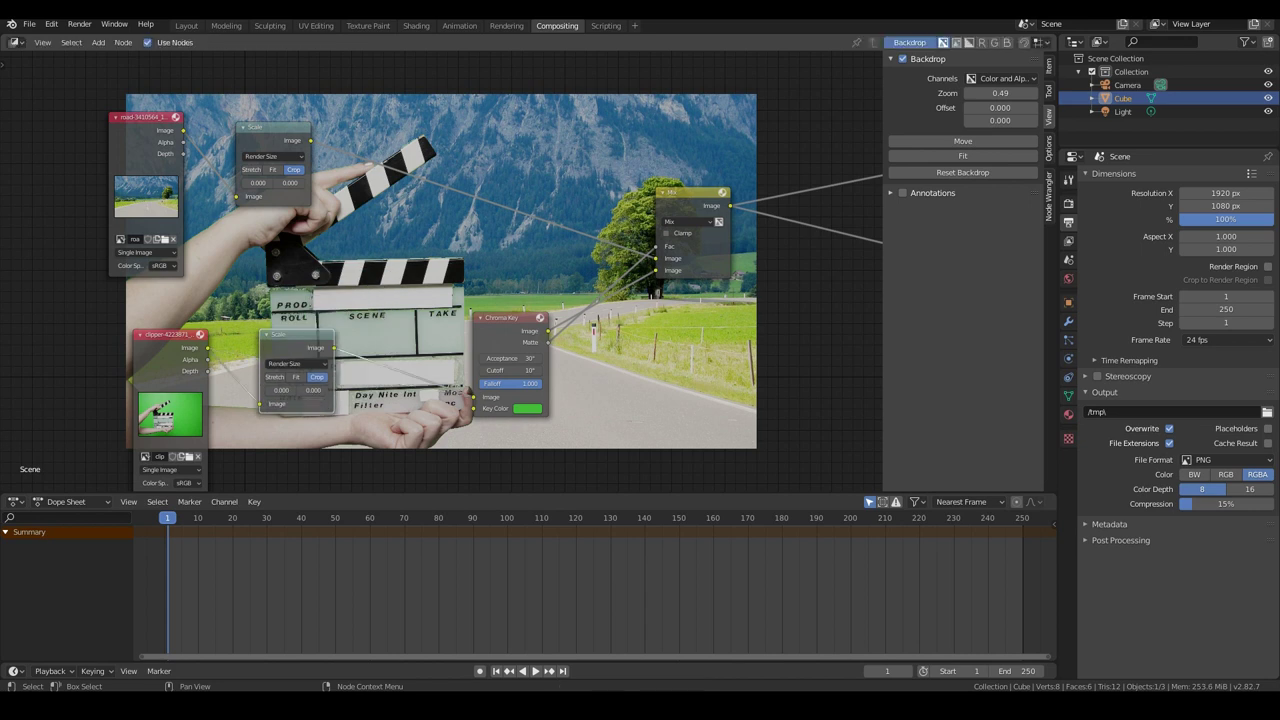
middle_drag(390, 362, 420, 290)
scroll(420, 290, up, 2)
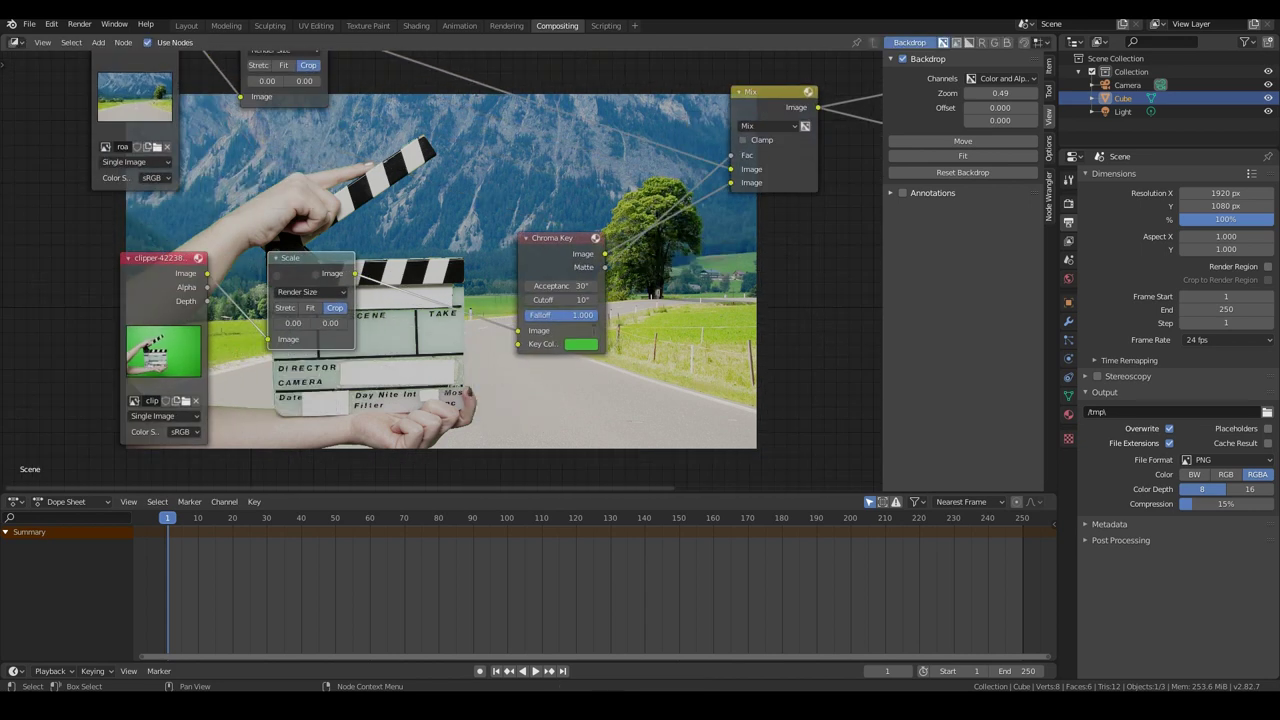
middle_drag(280, 310, 328, 303)
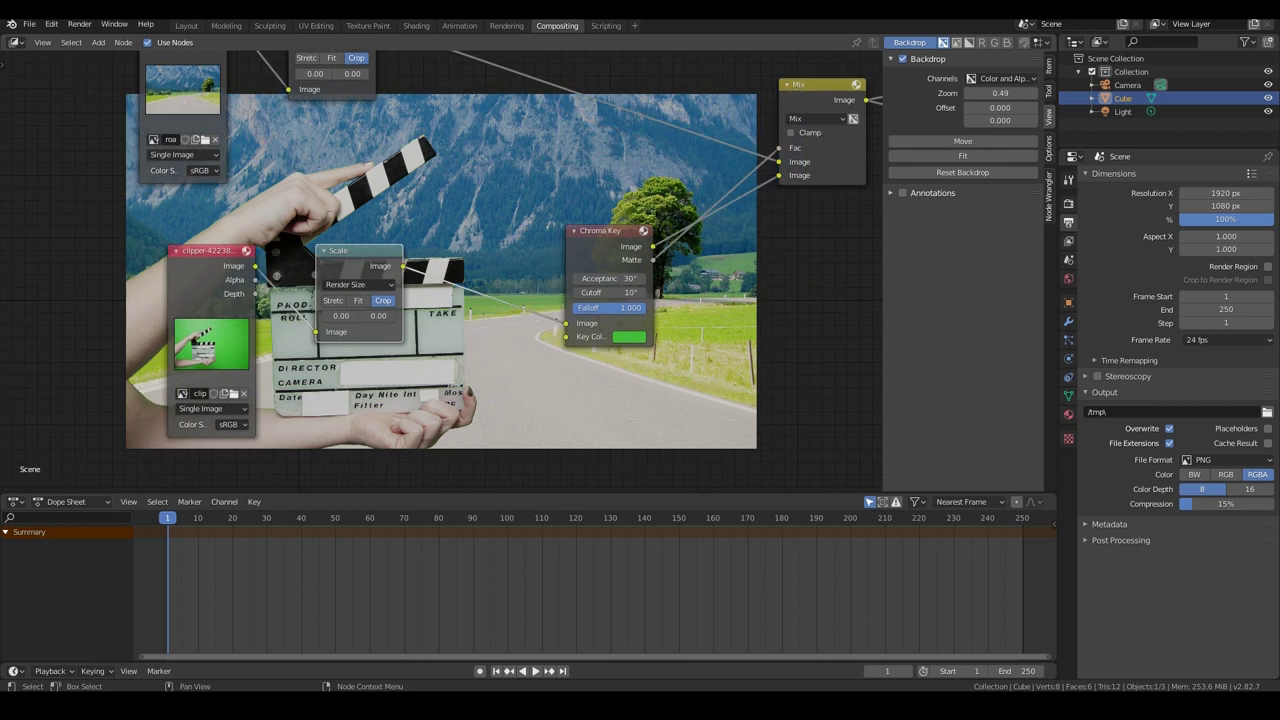
click(358, 300)
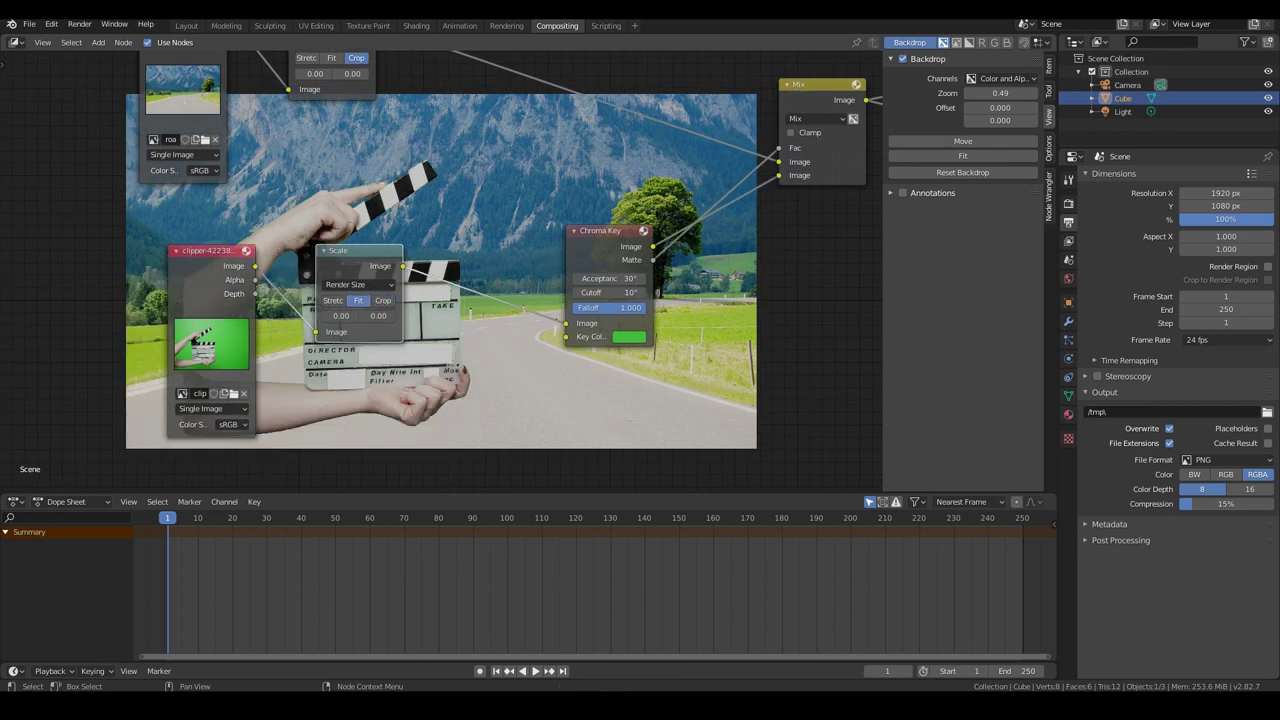
Step: Insert a Transform node between the clipper's Scale and Chroma Key nodes and set its X offset to -177.3
drag(205, 251, 128, 290)
drag(343, 252, 295, 256)
key(shift+a)
mouse_move(357, 340)
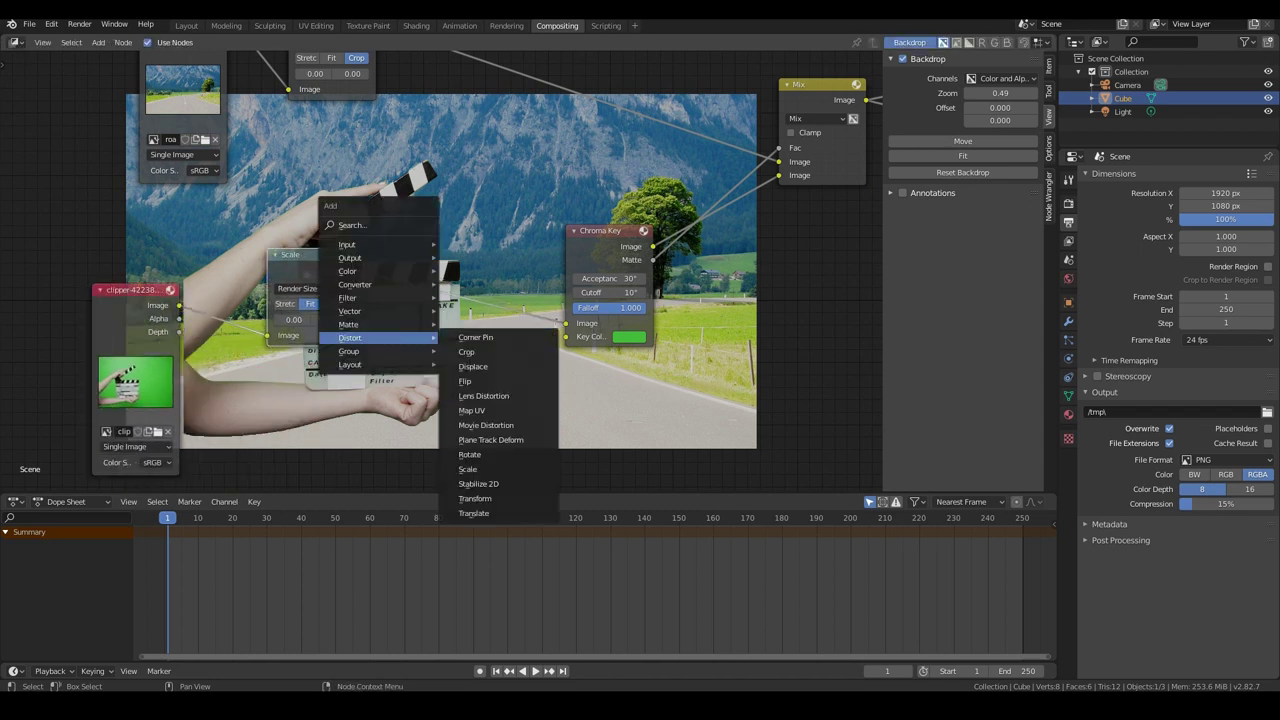
click(490, 494)
click(408, 270)
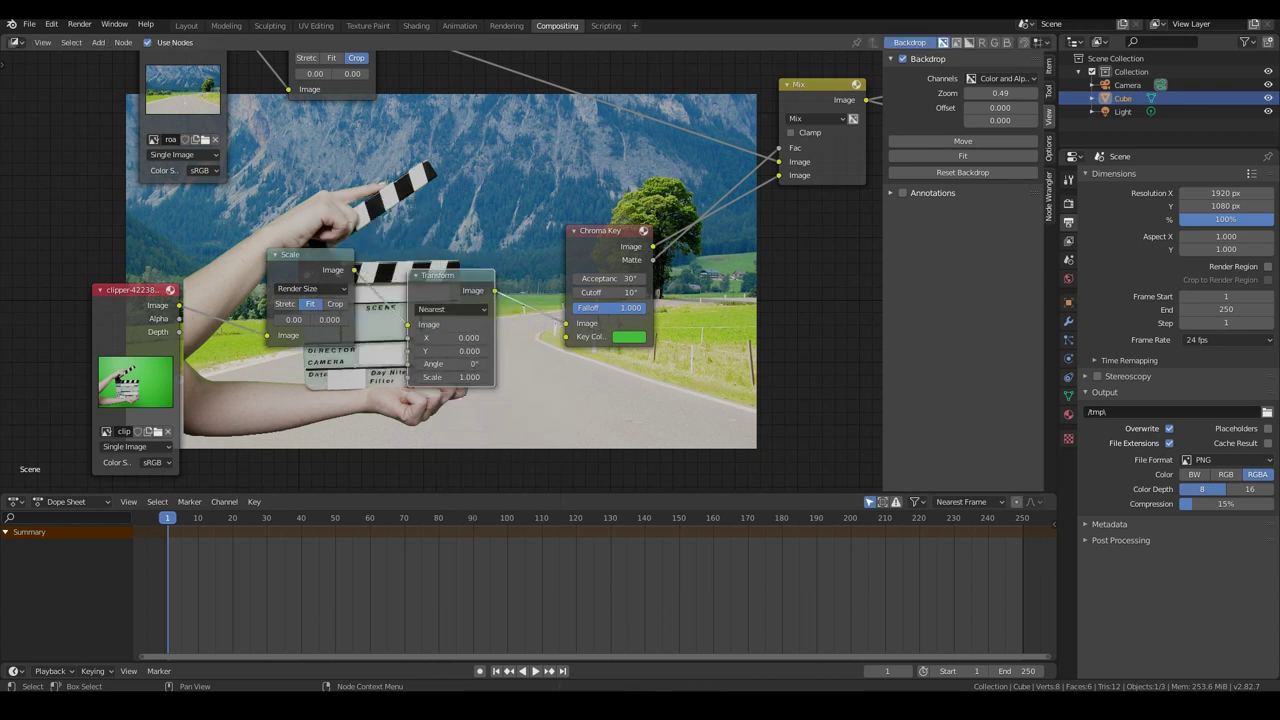
drag(456, 338, 591, 338)
drag(448, 338, 430, 338)
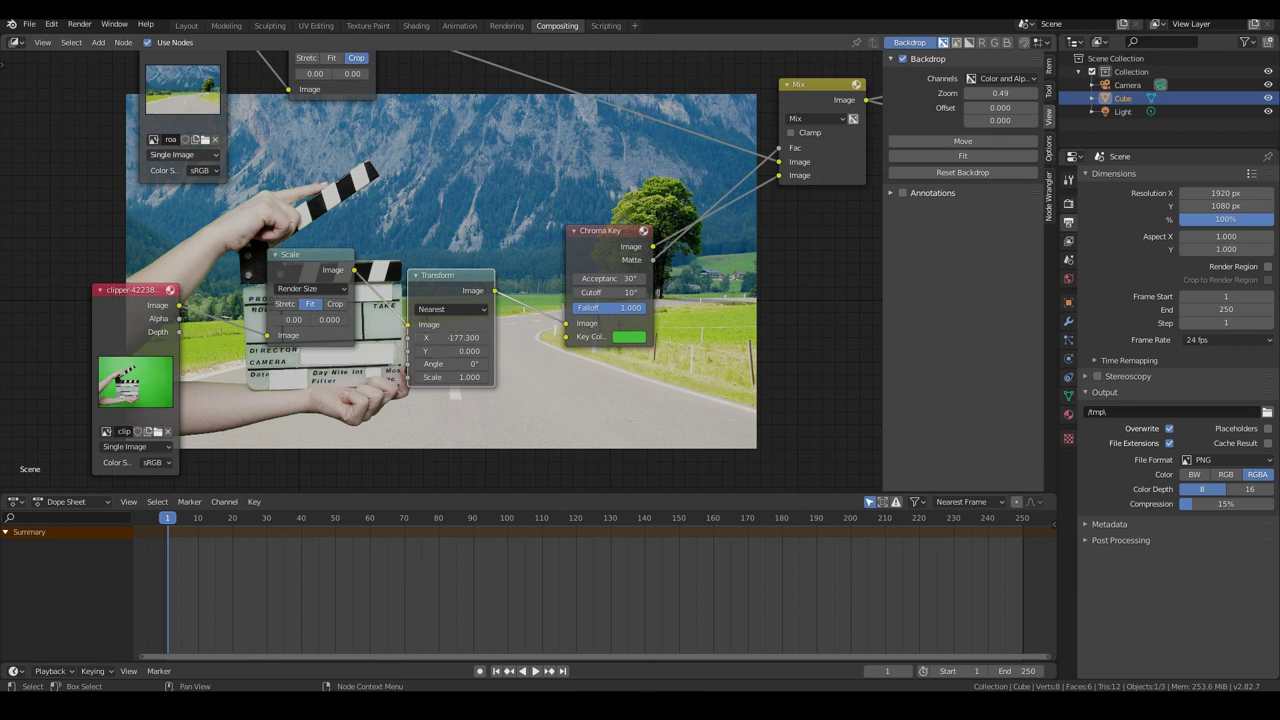
Step: Render the image, examine the keyed edges around the arm and clapperboard up close, and close the render result
click(79, 23)
click(100, 53)
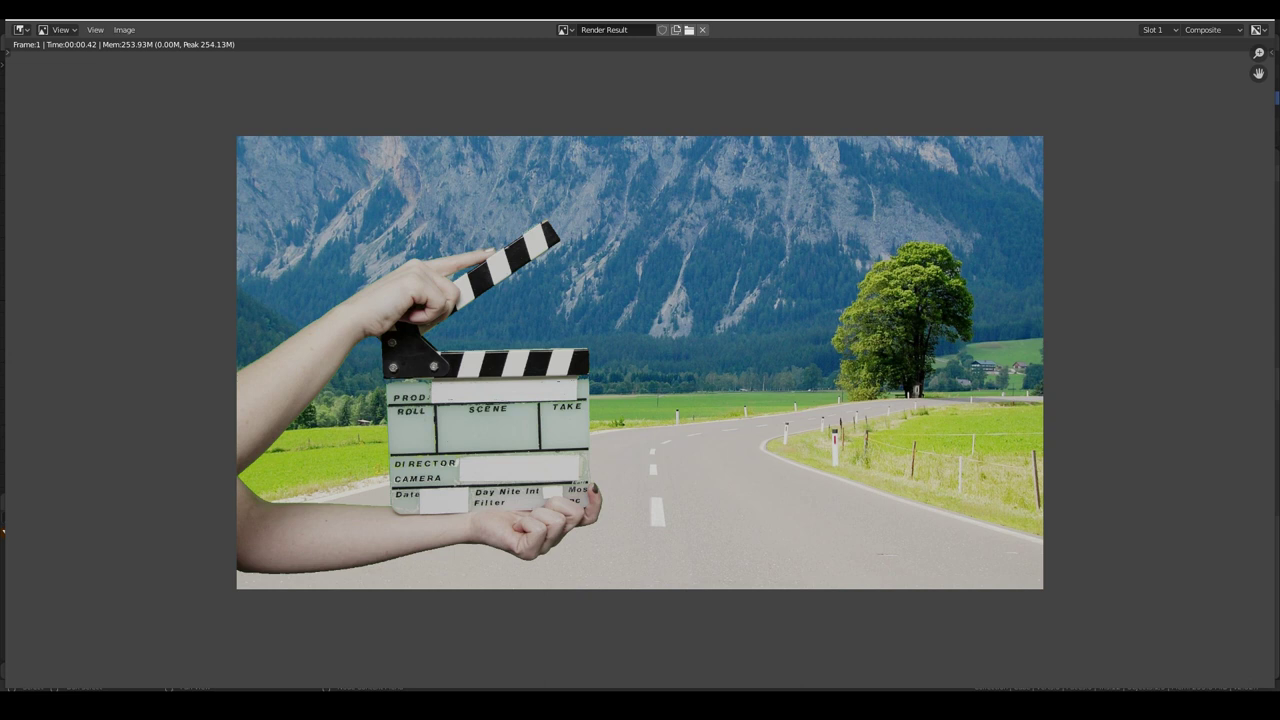
scroll(640, 362, up, 2)
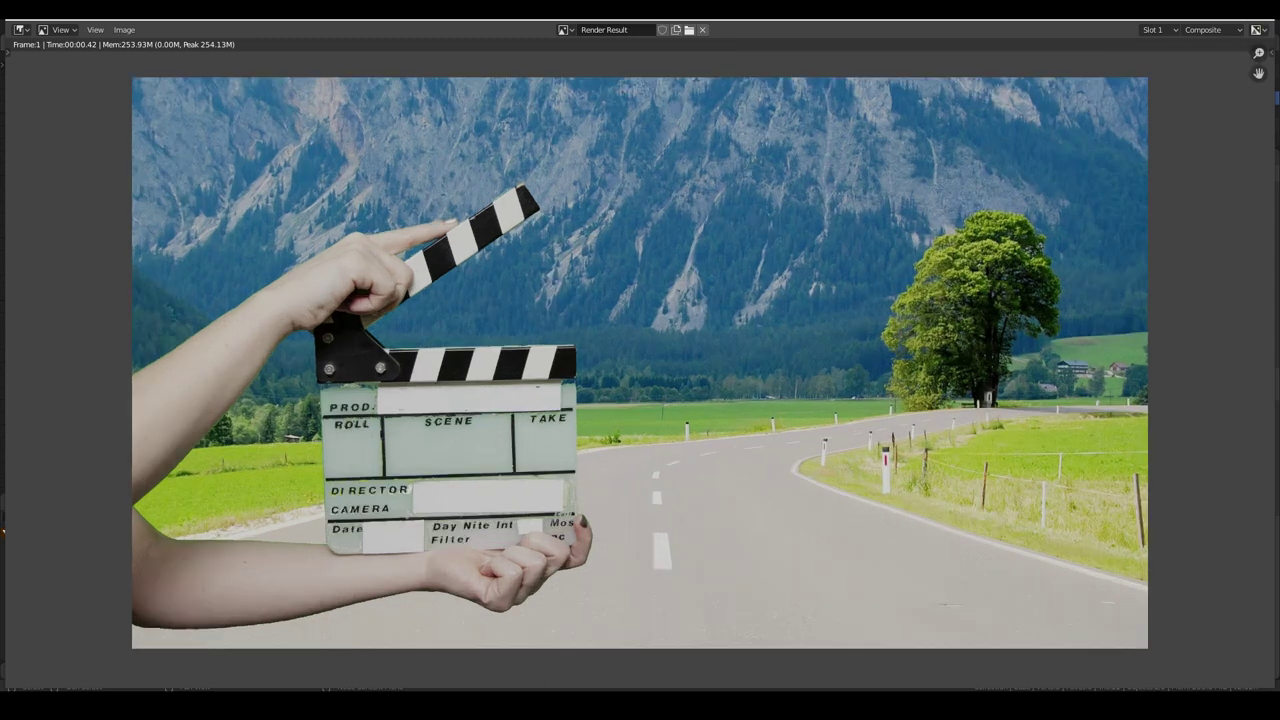
middle_drag(640, 362, 930, 283)
scroll(305, 310, up, 4)
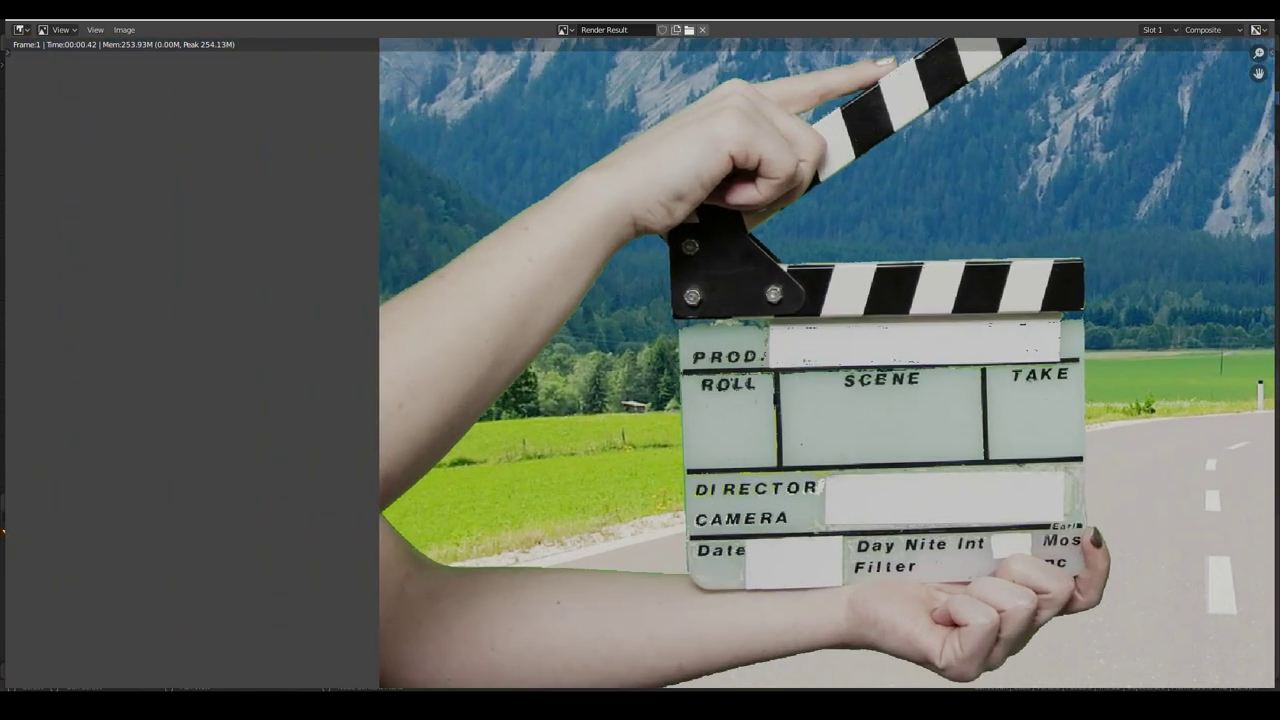
scroll(355, 90, up, 2)
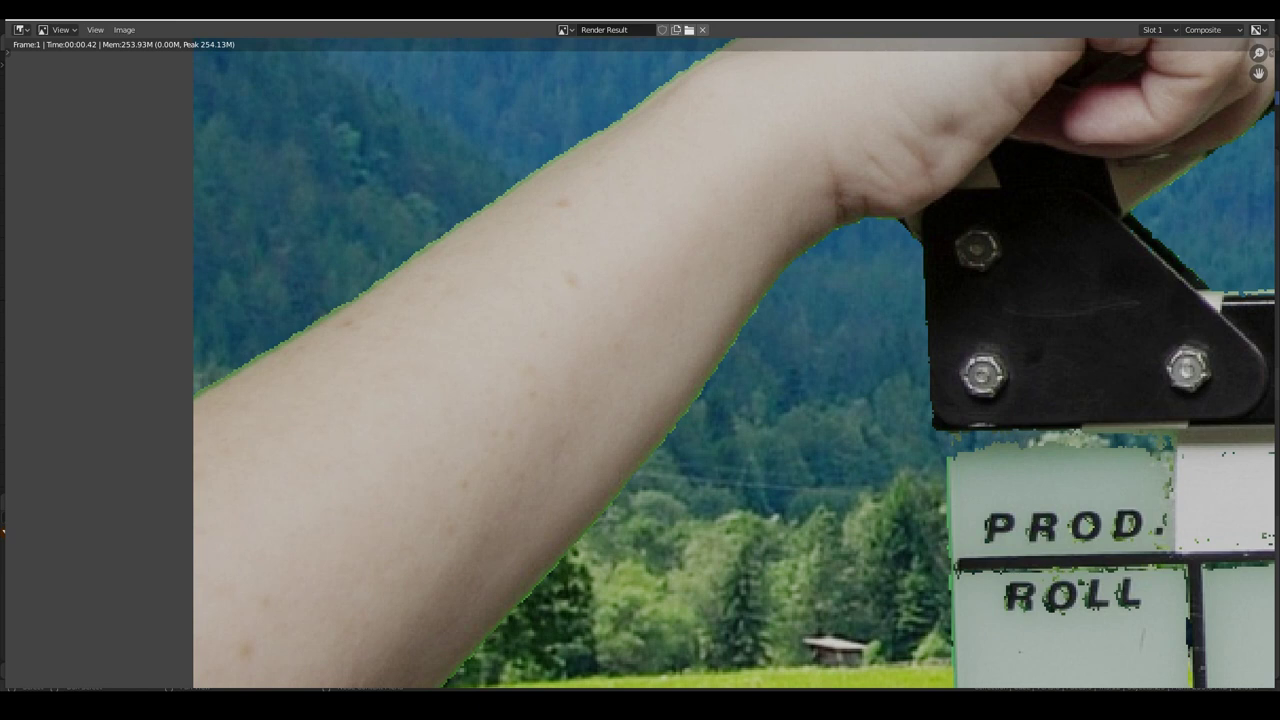
scroll(636, 362, down, 4)
scroll(640, 362, down, 2)
middle_drag(640, 362, 262, 379)
key(Escape)
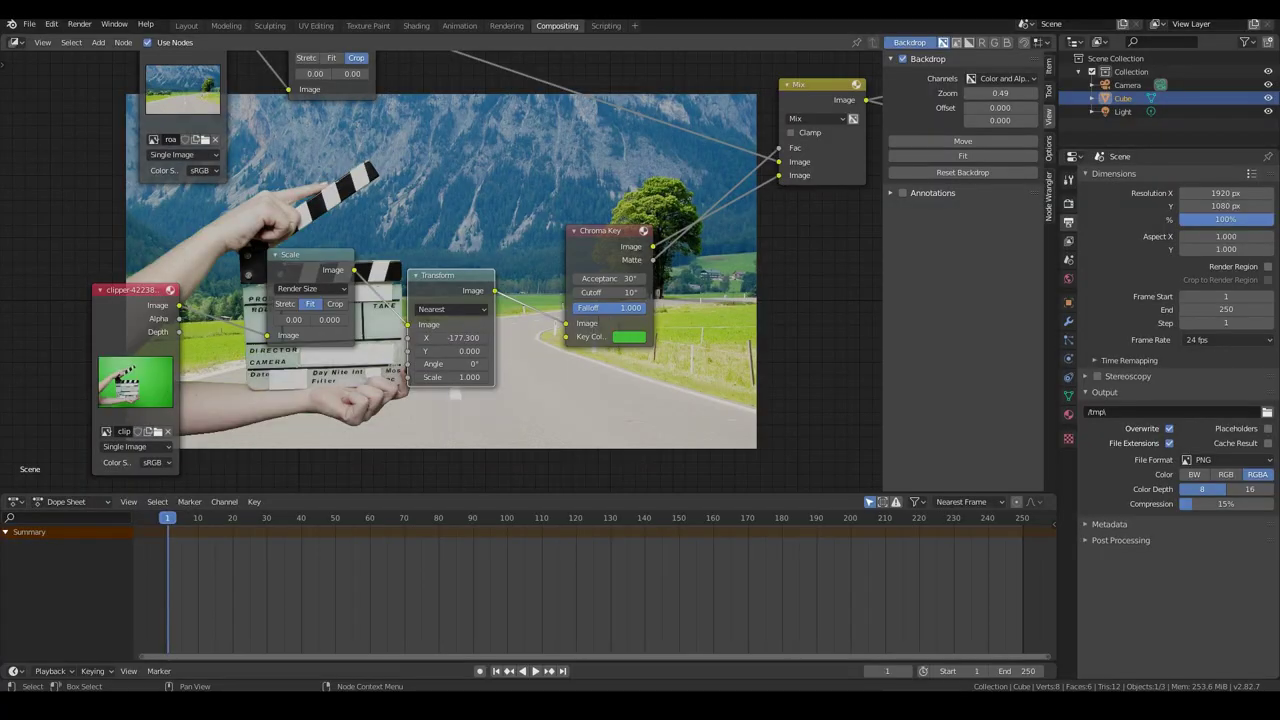
Step: Delete the Chroma Key node and add a Keying node in its place between Transform and Mix
drag(613, 292, 597, 231)
key(Delete)
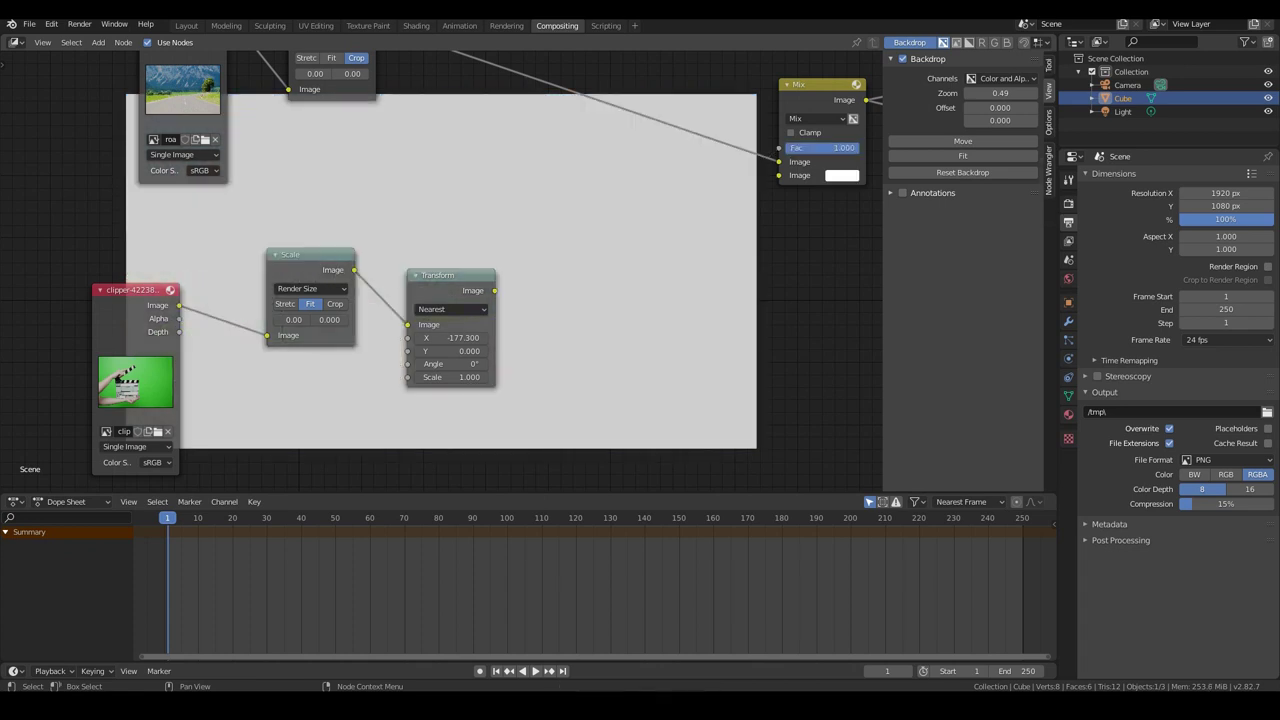
key(shift+a)
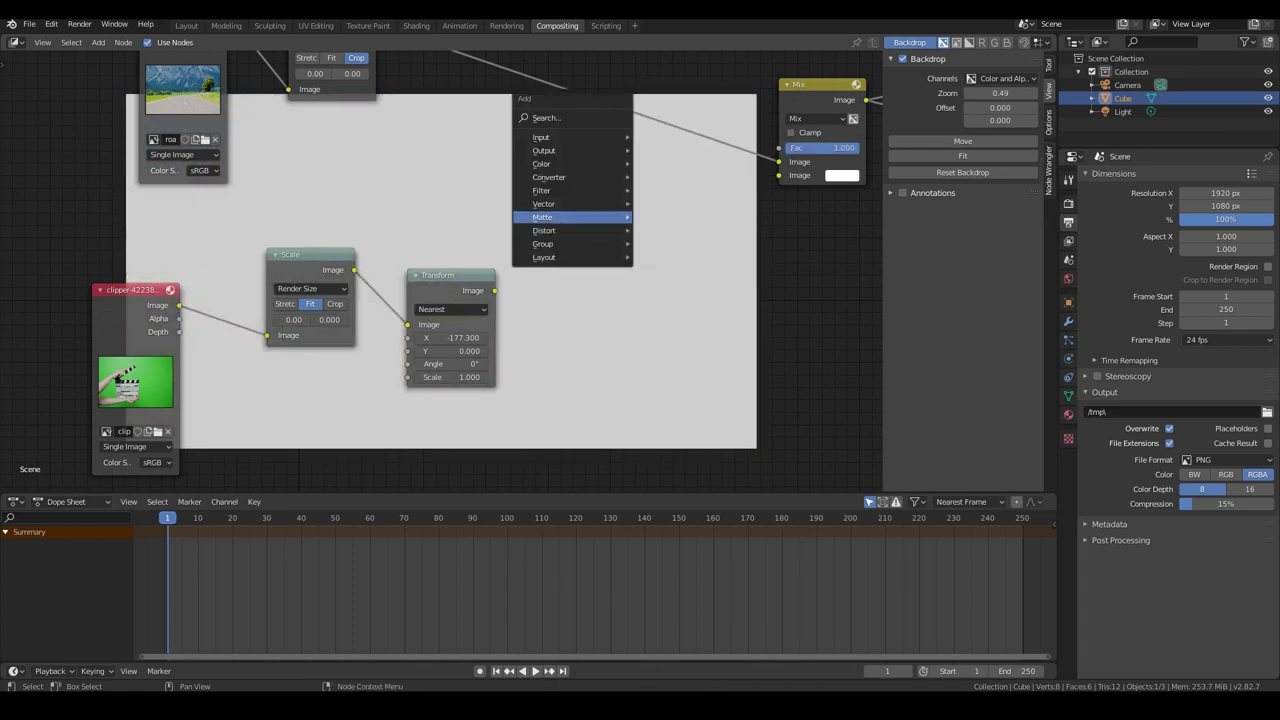
mouse_move(542, 217)
click(664, 363)
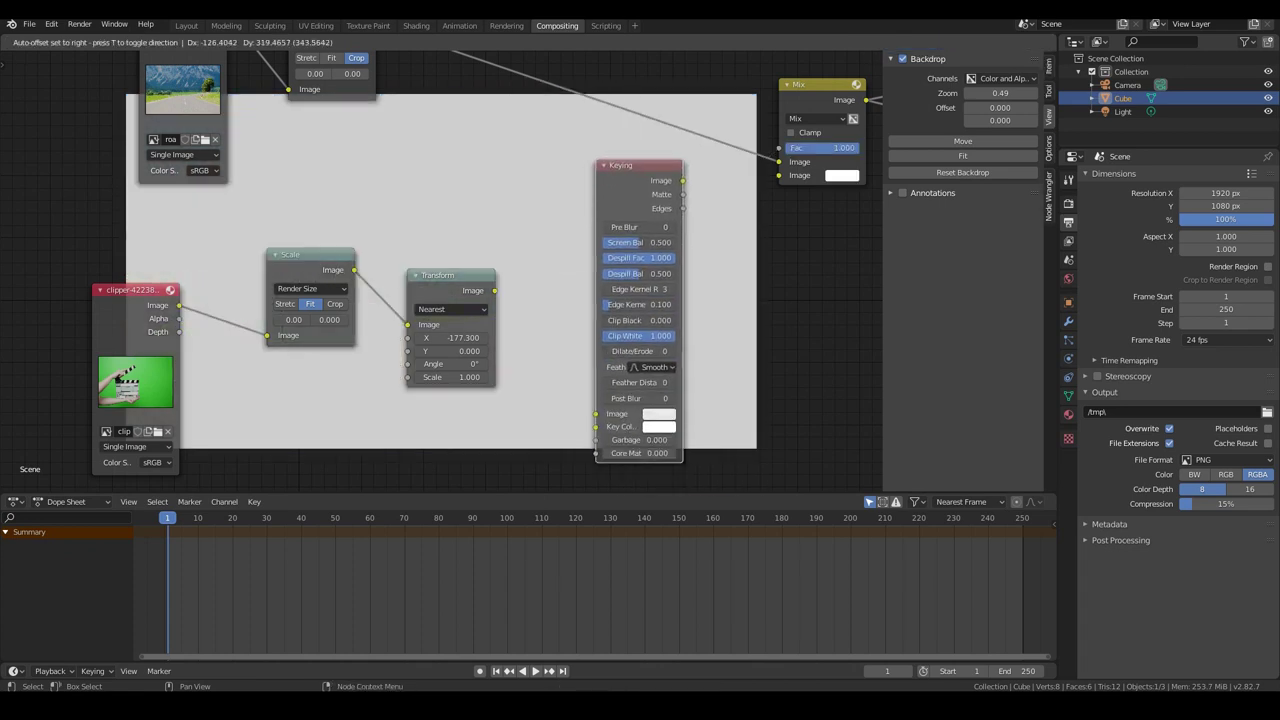
Step: Link the Transform output to the Keying node's image input and the keyed image to the Mix node's second image input
scroll(441, 271, down, 3)
scroll(441, 271, up, 2)
drag(491, 289, 569, 390)
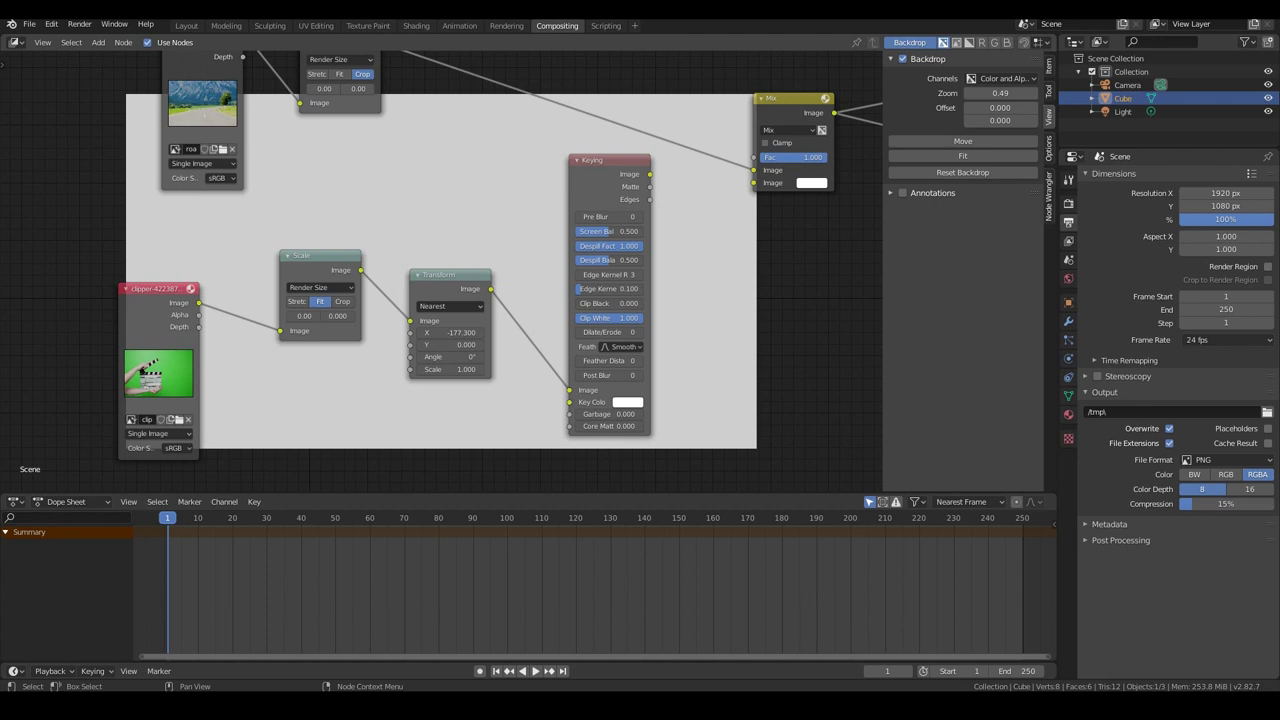
drag(650, 174, 754, 182)
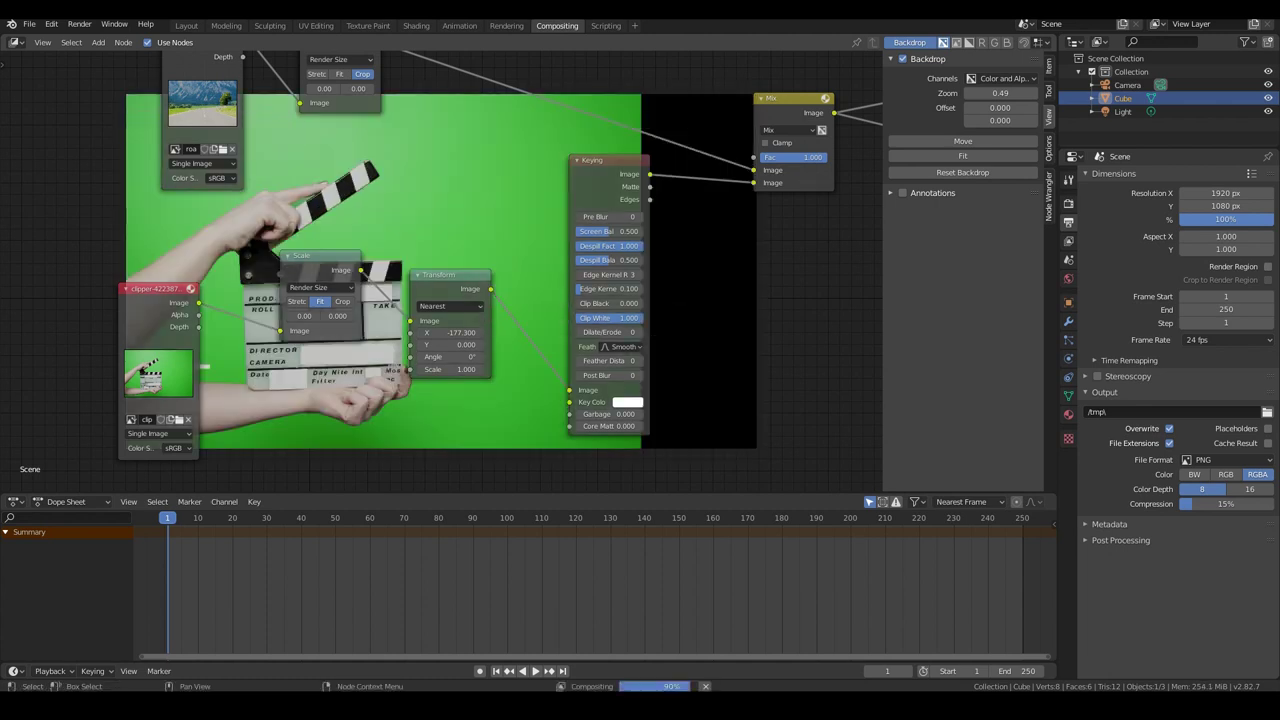
Step: Sample the clipper's green background as the Keying node's key colour and link its Matte output to the Mix factor
middle_drag(453, 280, 436, 238)
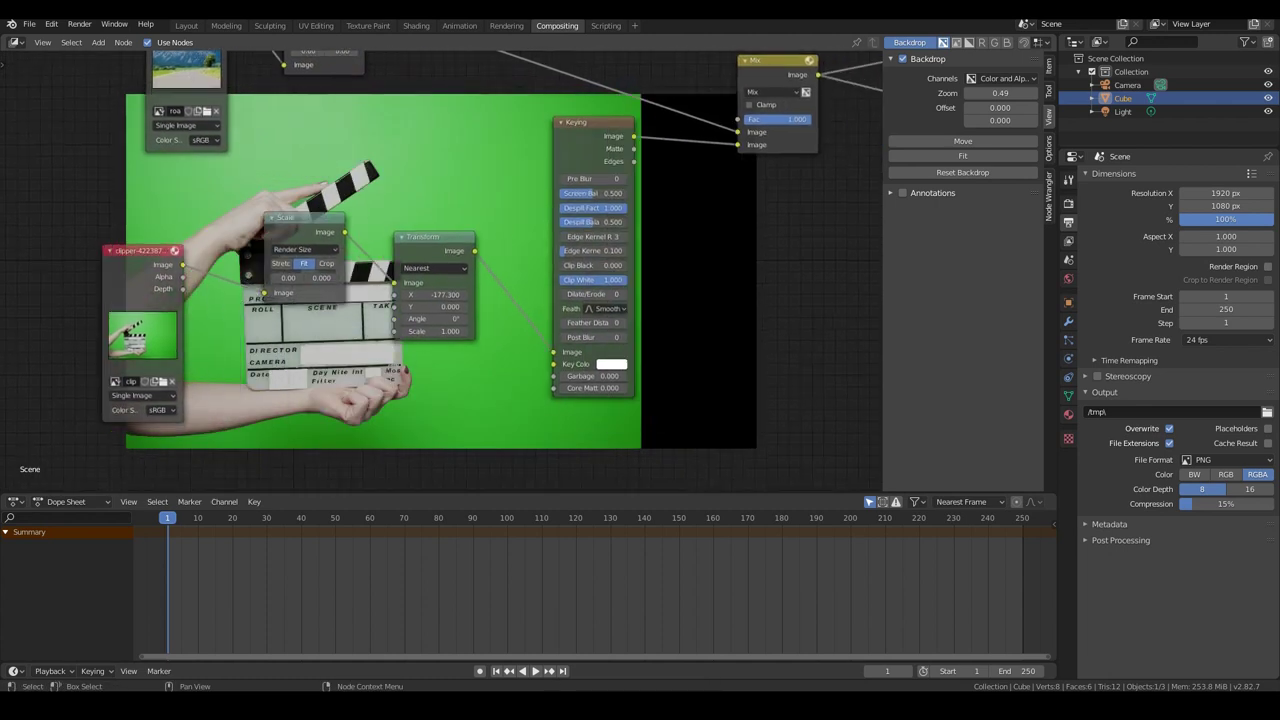
scroll(436, 238, up, 2)
click(640, 380)
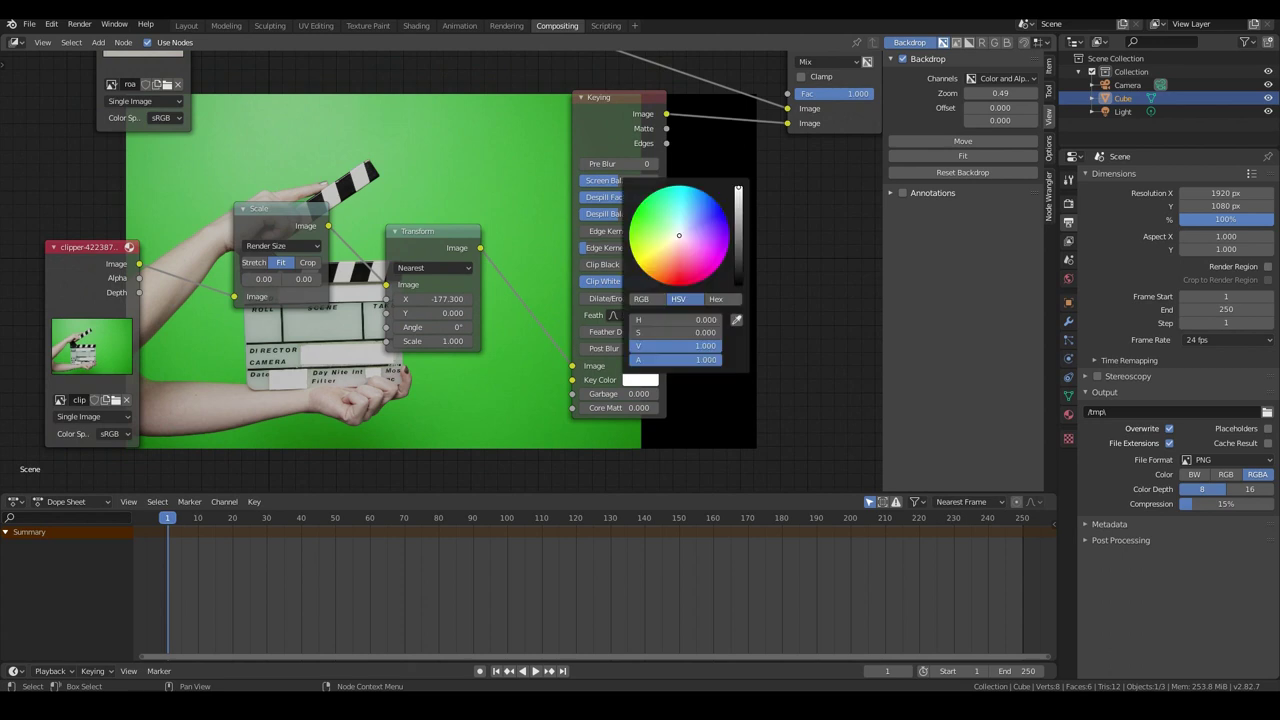
click(737, 320)
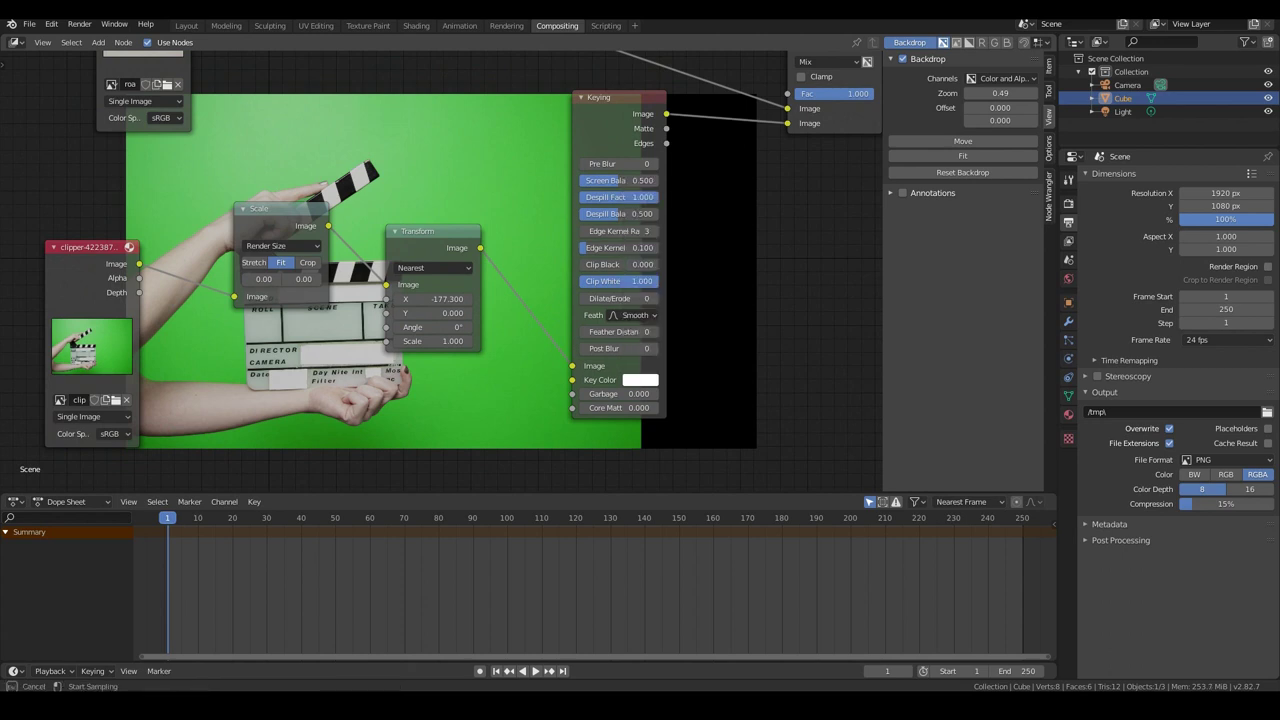
click(535, 200)
middle_drag(620, 260, 532, 391)
drag(578, 259, 699, 224)
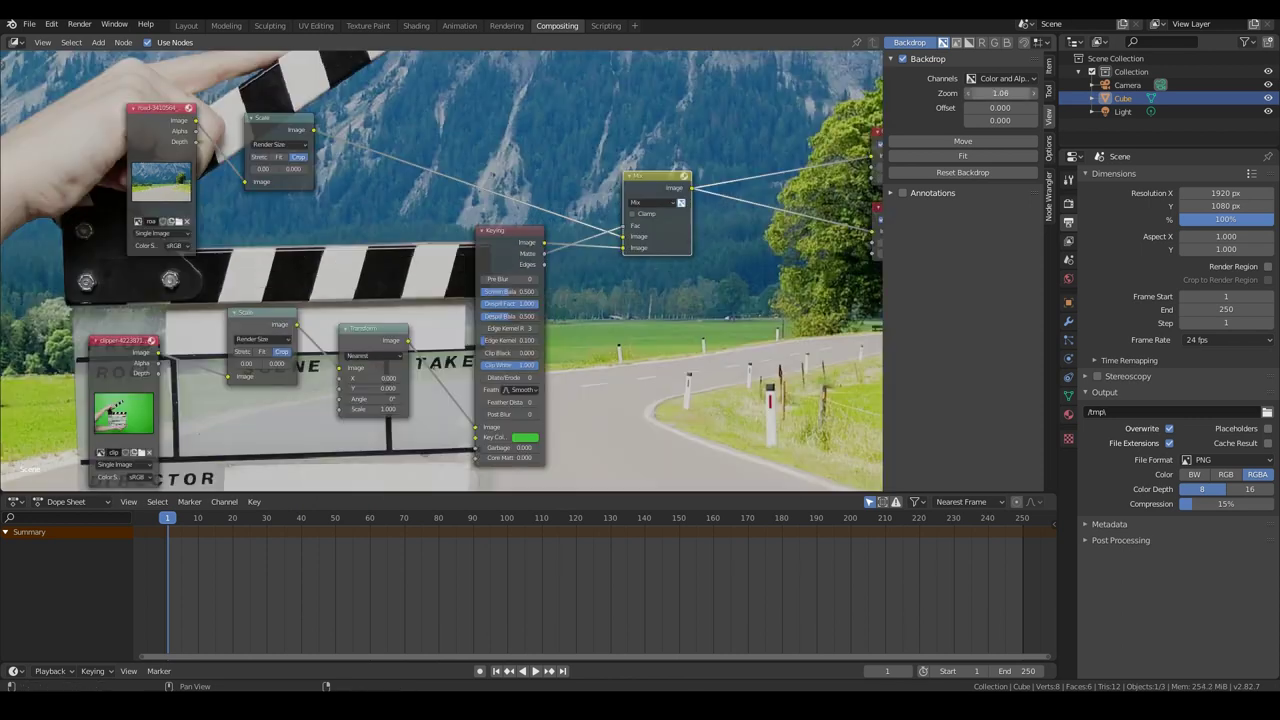
Step: Set the backdrop zoom to 1.25 and its X offset to 879.3 to examine the edge of the upper arm
drag(1000, 93, 1047, 107)
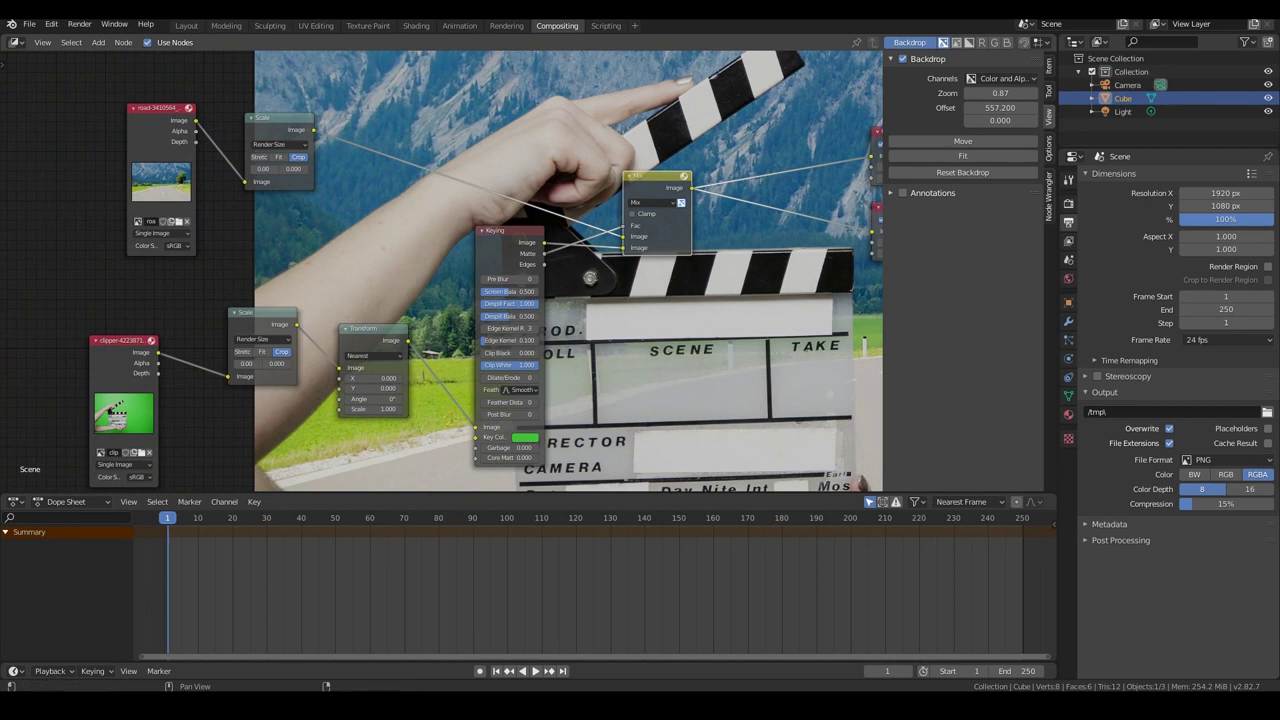
drag(1000, 93, 1026, 107)
scroll(446, 271, up, 1)
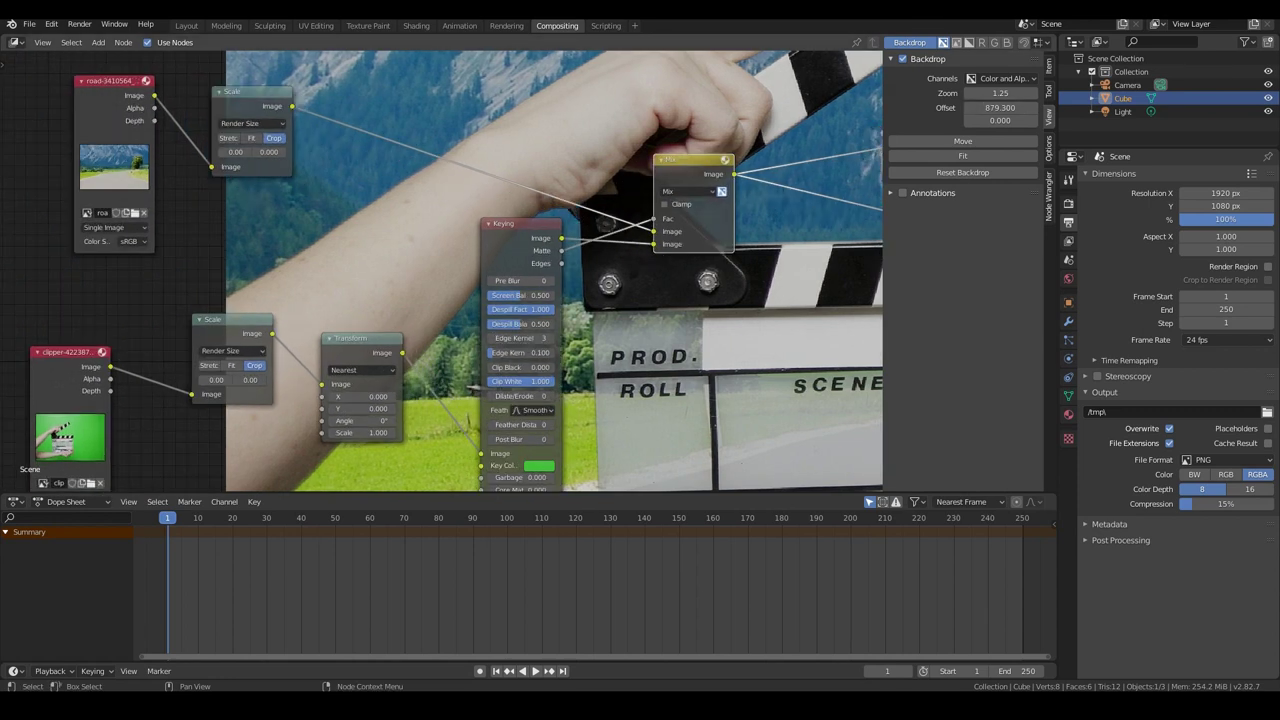
middle_drag(446, 271, 442, 250)
Step: Set the Keying node's Pre Blur to 3, Post Blur to 2 and Dilate/Erode to -2
click(547, 260)
click(547, 260)
click(547, 260)
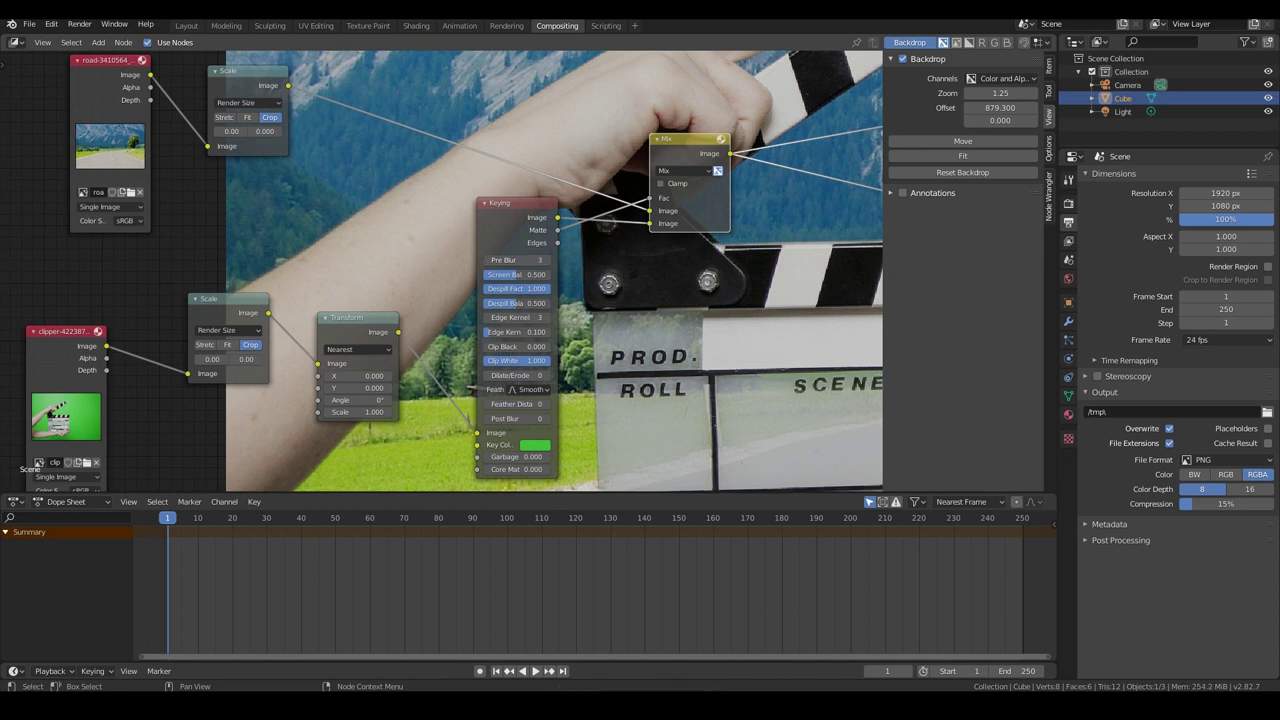
click(547, 419)
click(547, 419)
click(547, 376)
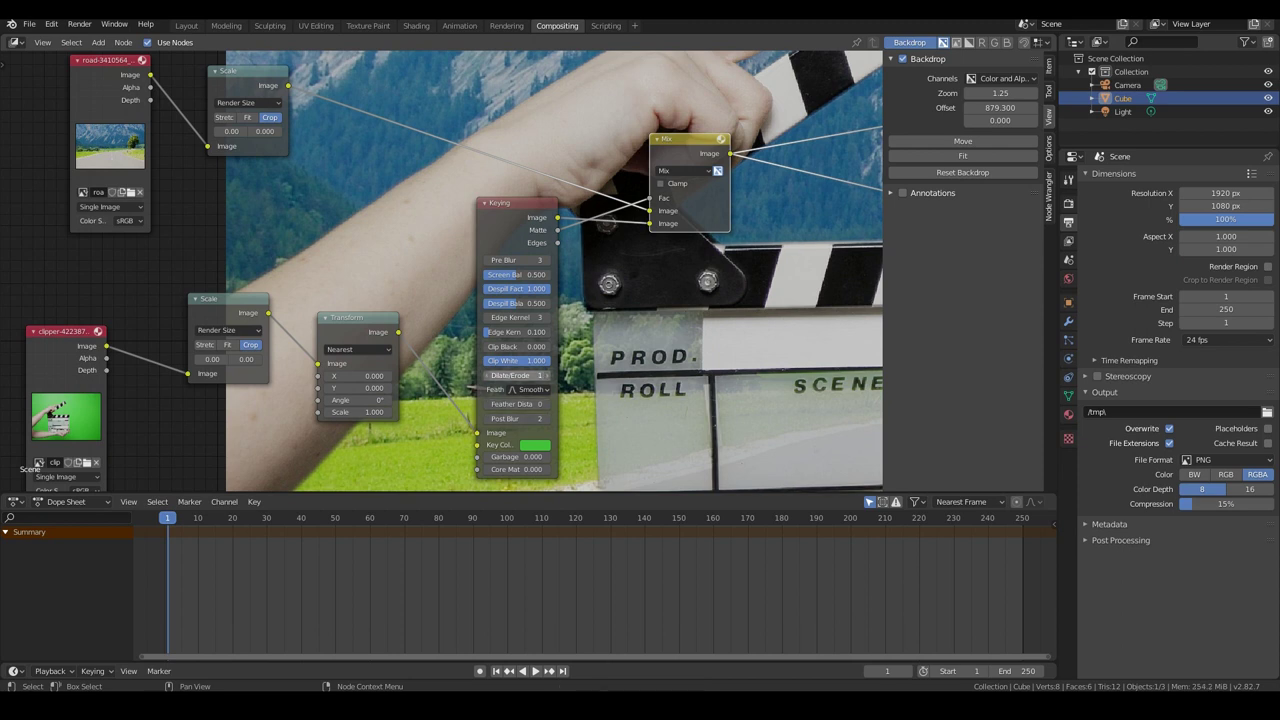
click(487, 376)
click(487, 375)
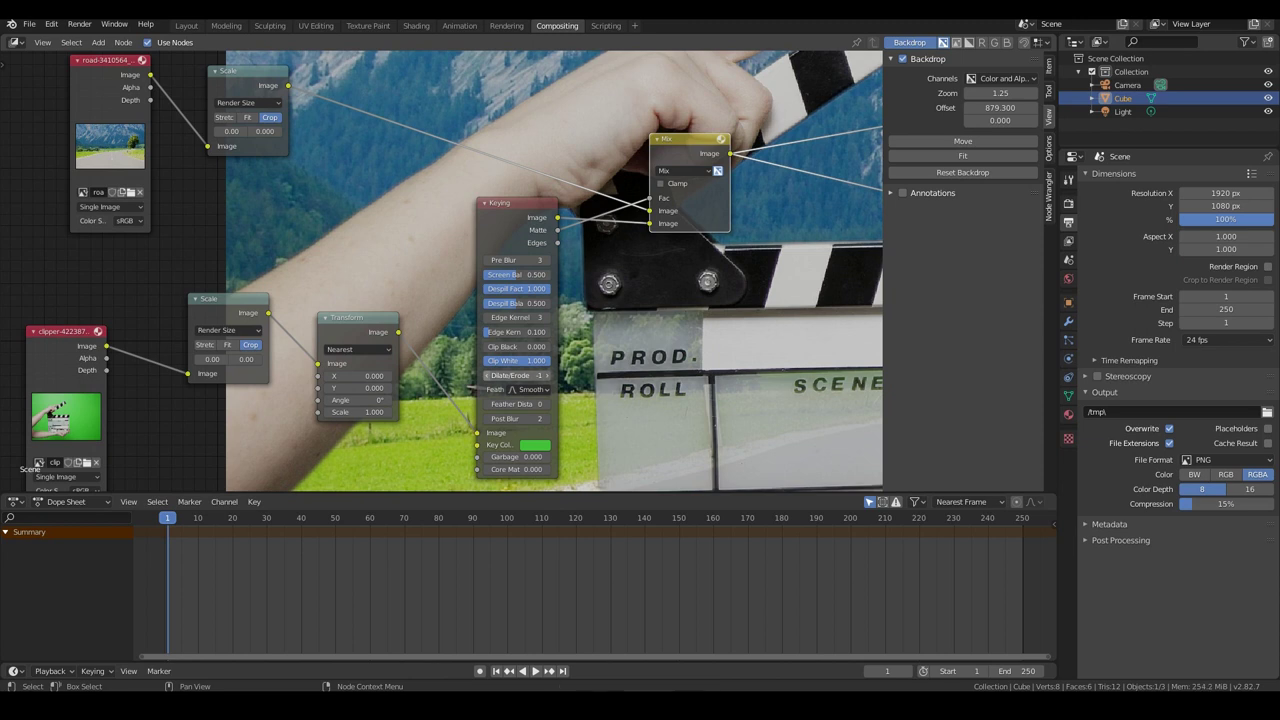
click(487, 375)
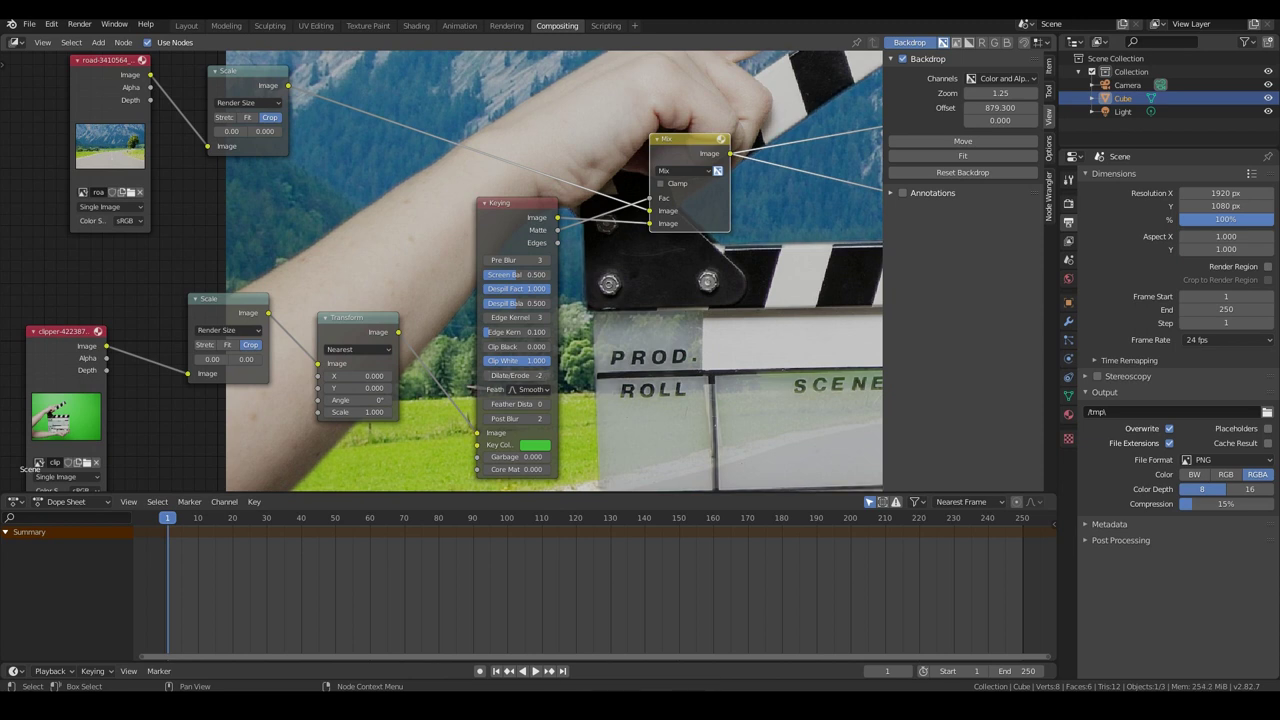
Step: Reduce the backdrop zoom and set its X offset to about 515.1 to view more of the composite
scroll(442, 270, down, 3)
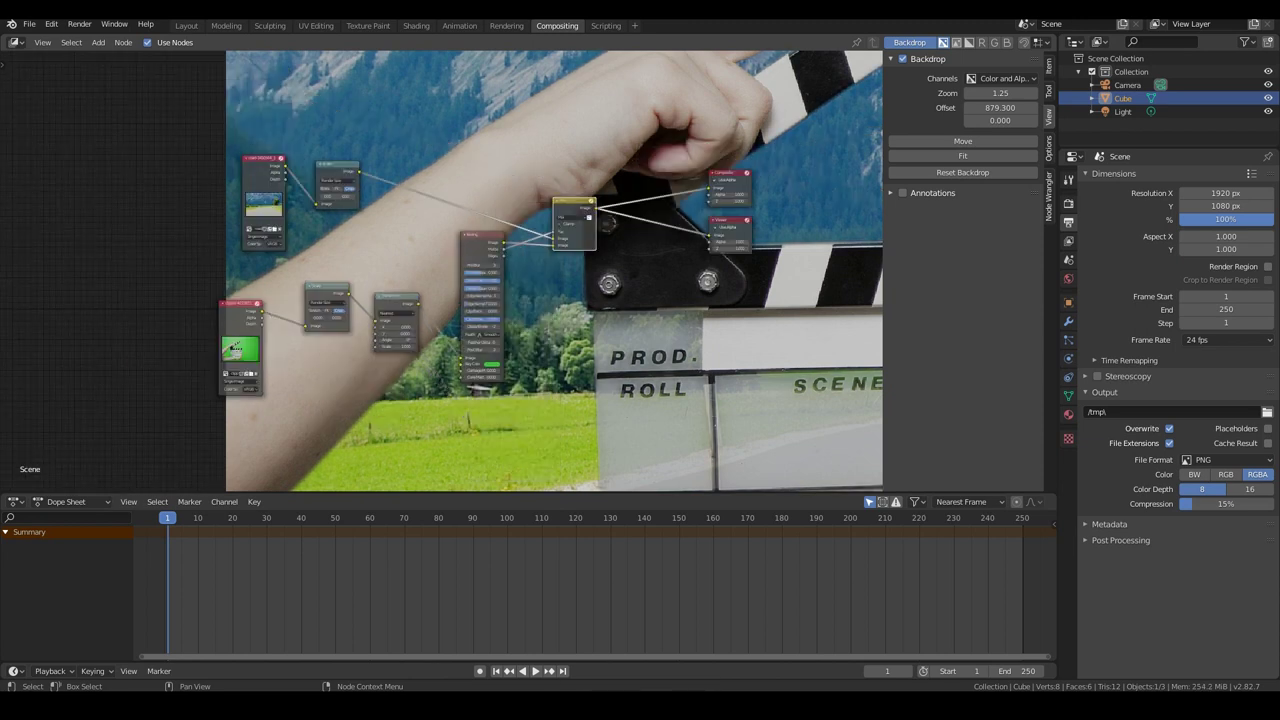
key(v)
key(v)
key(v)
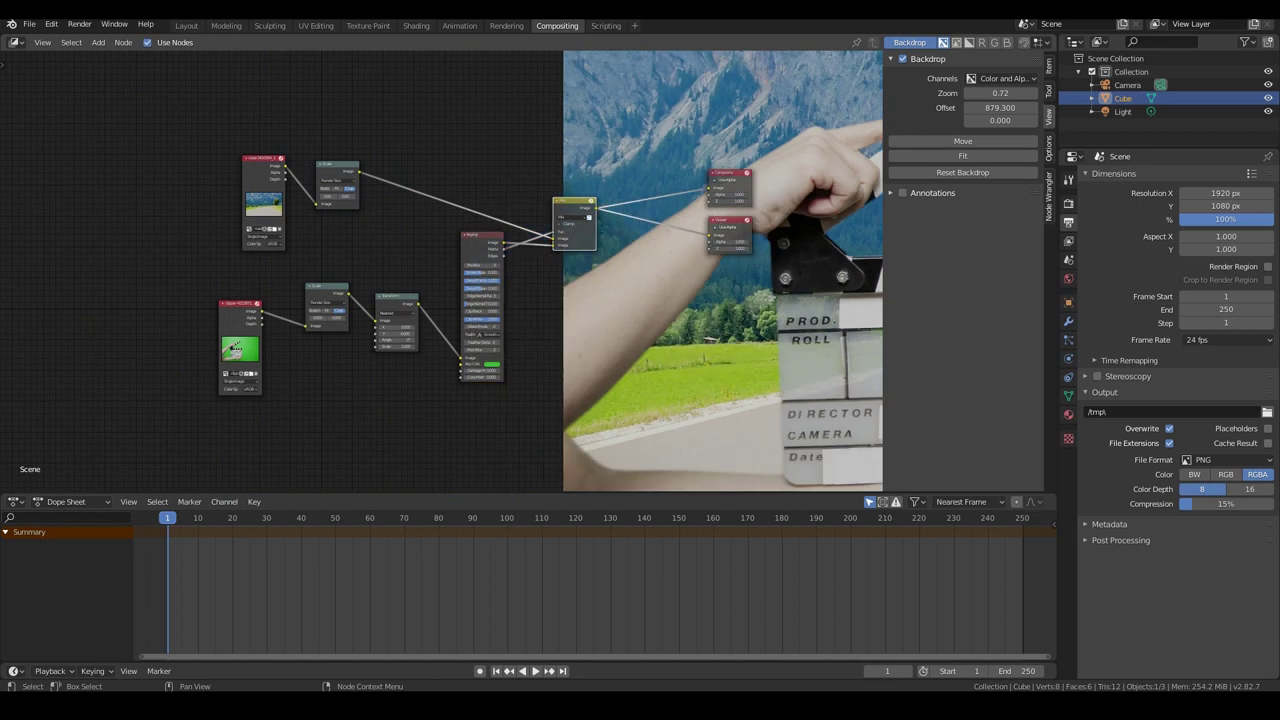
drag(1000, 107, 922, 107)
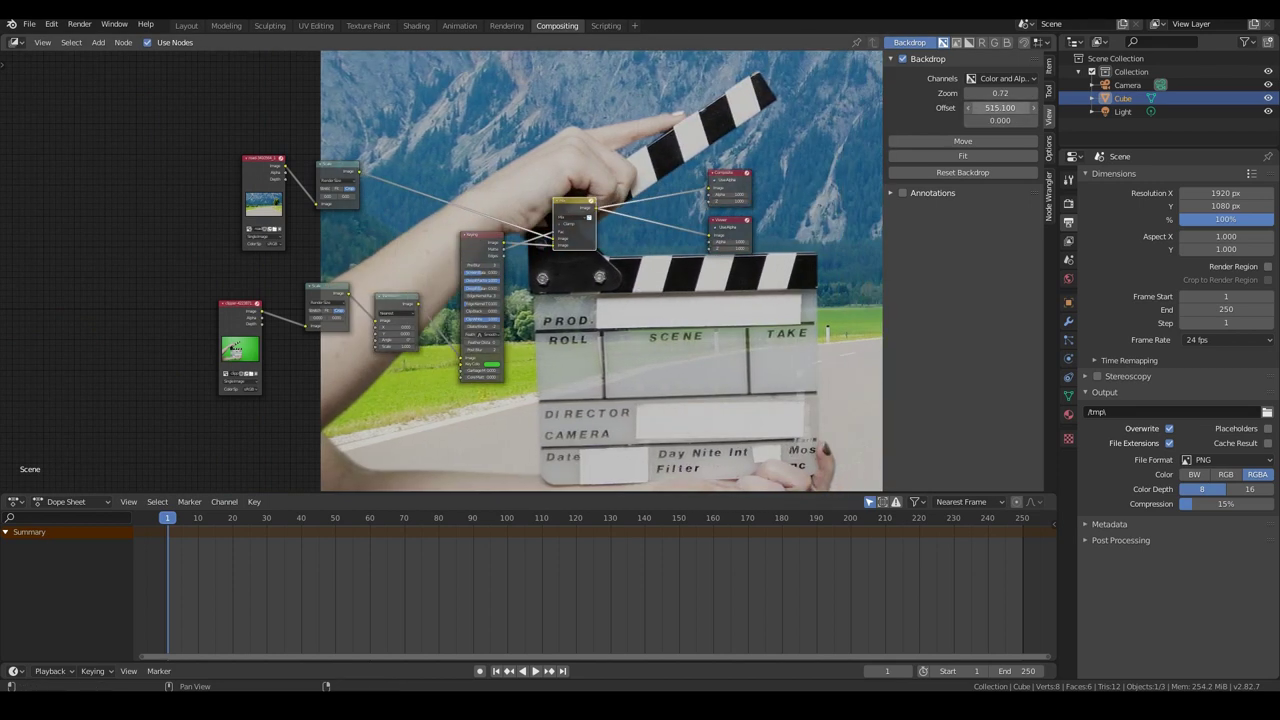
mouse_move(1000, 93)
mouse_down()
mouse_move(962, 92)
mouse_move(995, 107)
mouse_up()
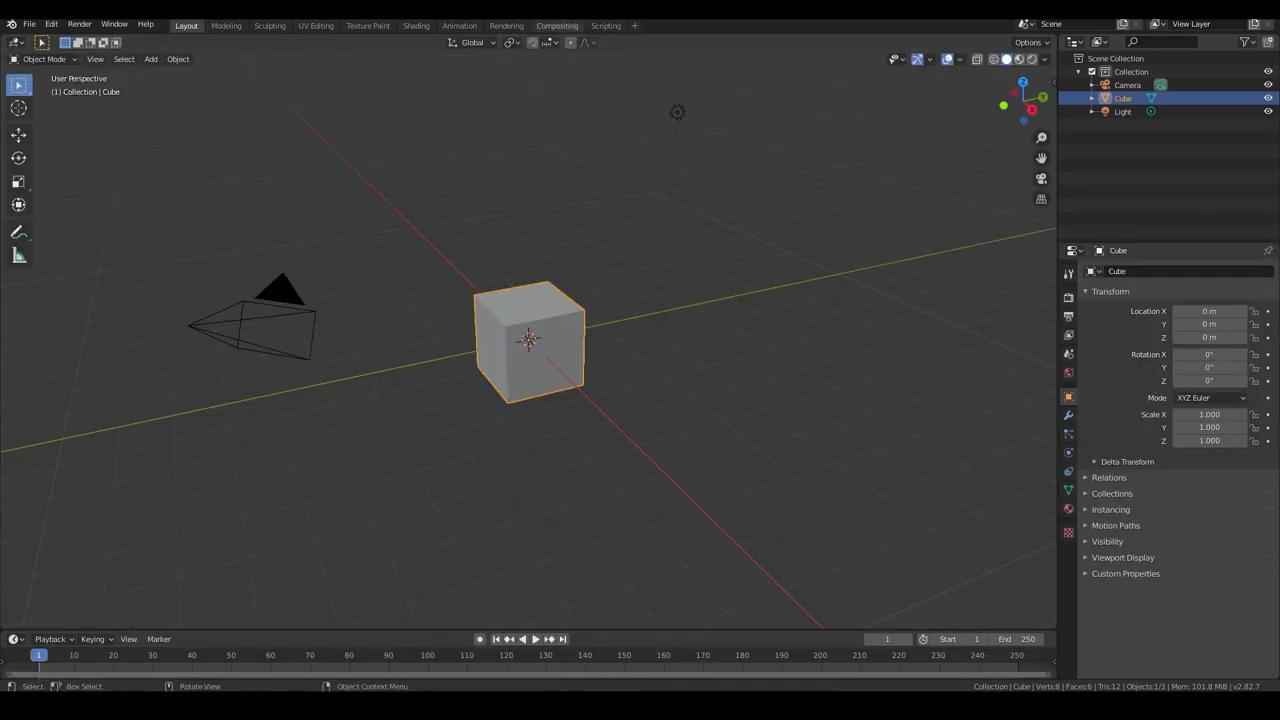
Step: Enable nodes in the new file's Compositing workspace and add the black-and-white portrait photo from the Photos folder as an image node
click(557, 25)
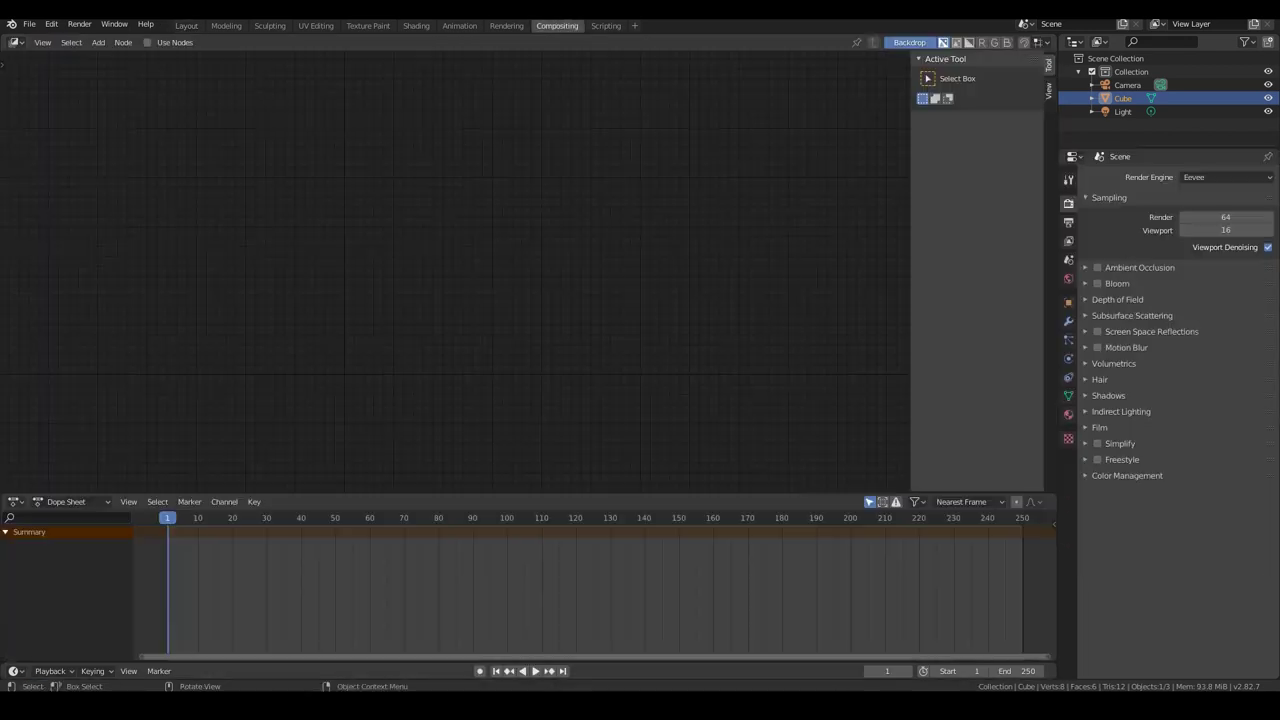
click(148, 42)
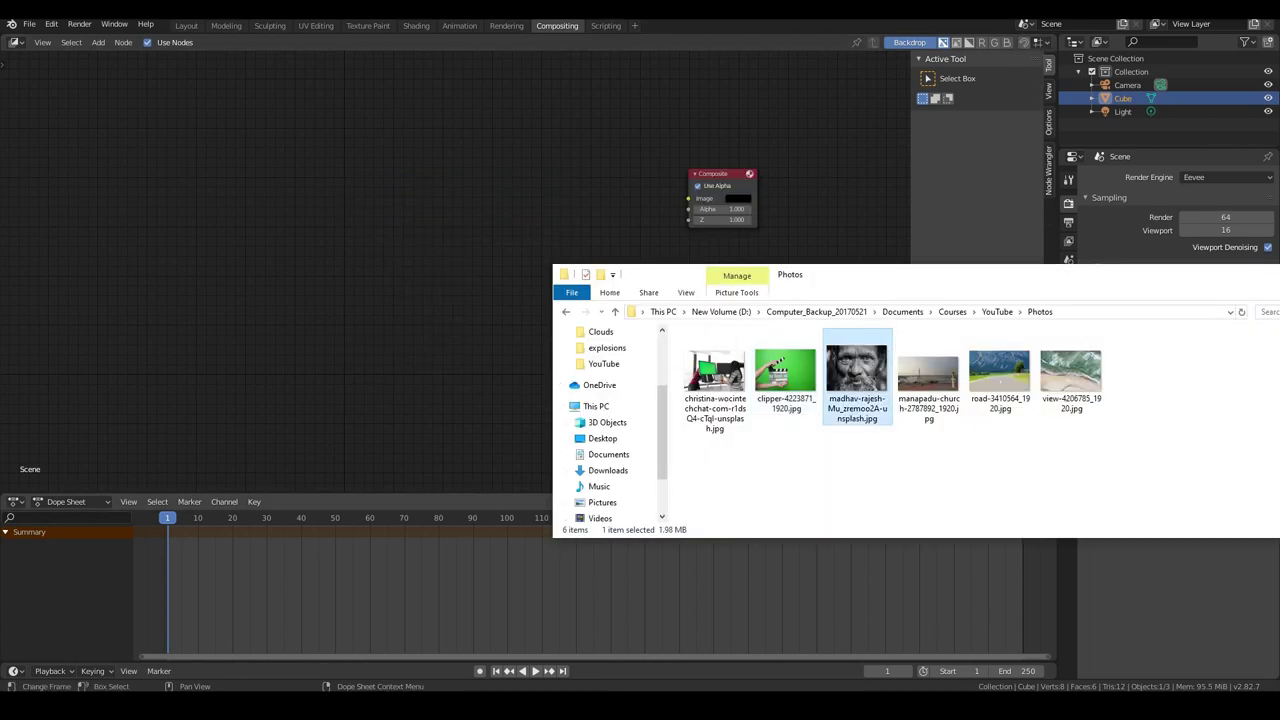
drag(857, 380, 263, 240)
drag(902, 275, 558, 287)
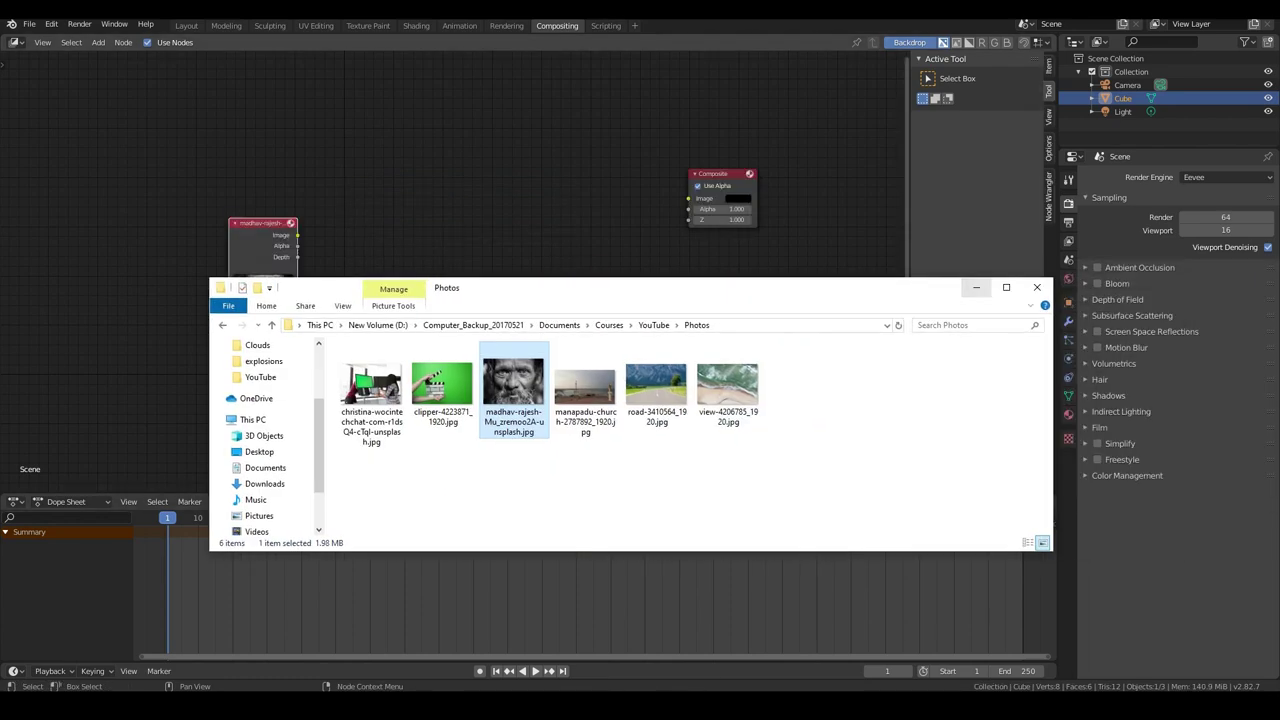
Step: Hide the Photos folder window, line up the portrait image node with the Composite node, and link its Image output to the Composite input
click(977, 288)
drag(263, 223, 235, 144)
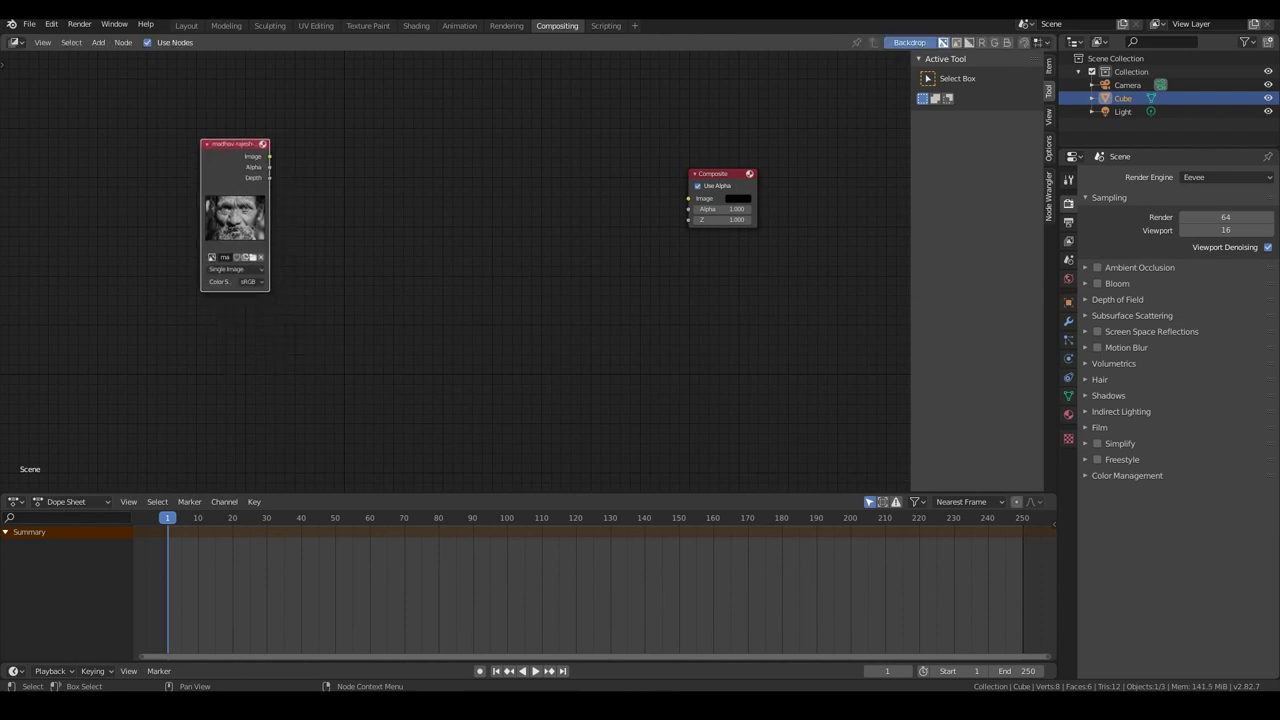
drag(720, 186, 706, 166)
drag(269, 156, 675, 178)
Step: Add a Viewer node below the Composite node, link the portrait image to it, and shrink the backdrop until the photo fits
key(shift+a)
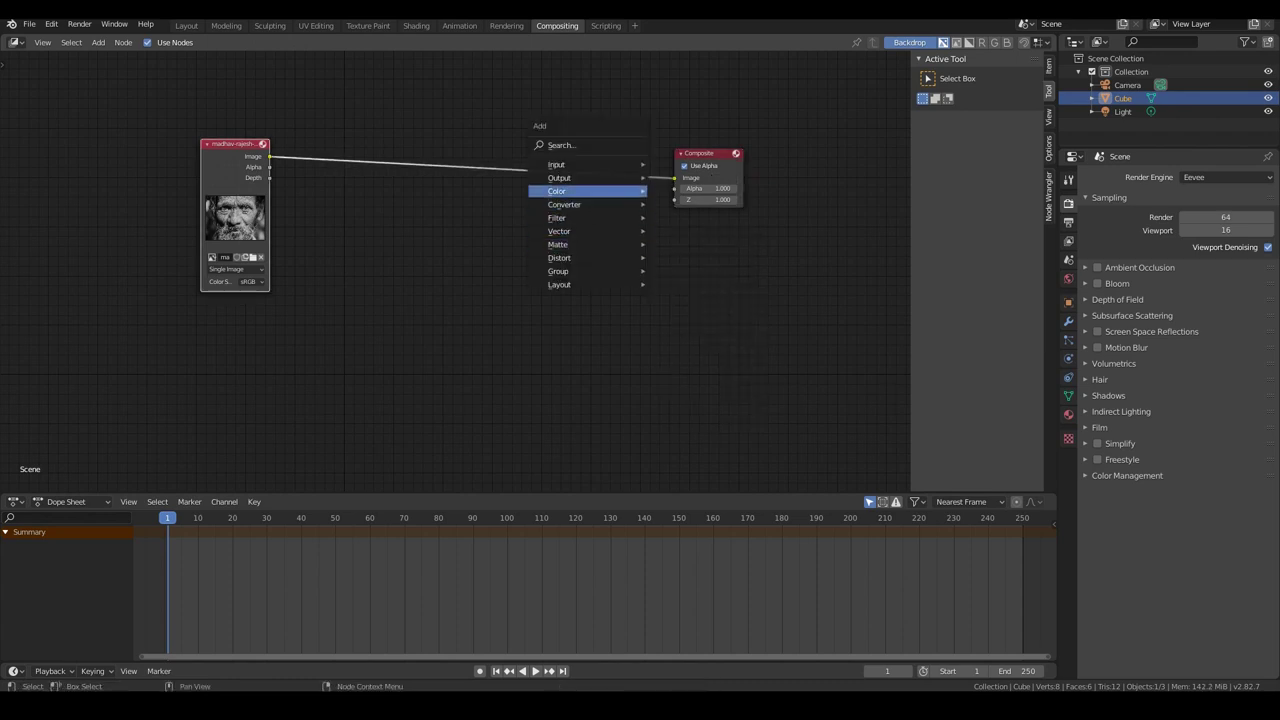
mouse_move(560, 178)
click(720, 239)
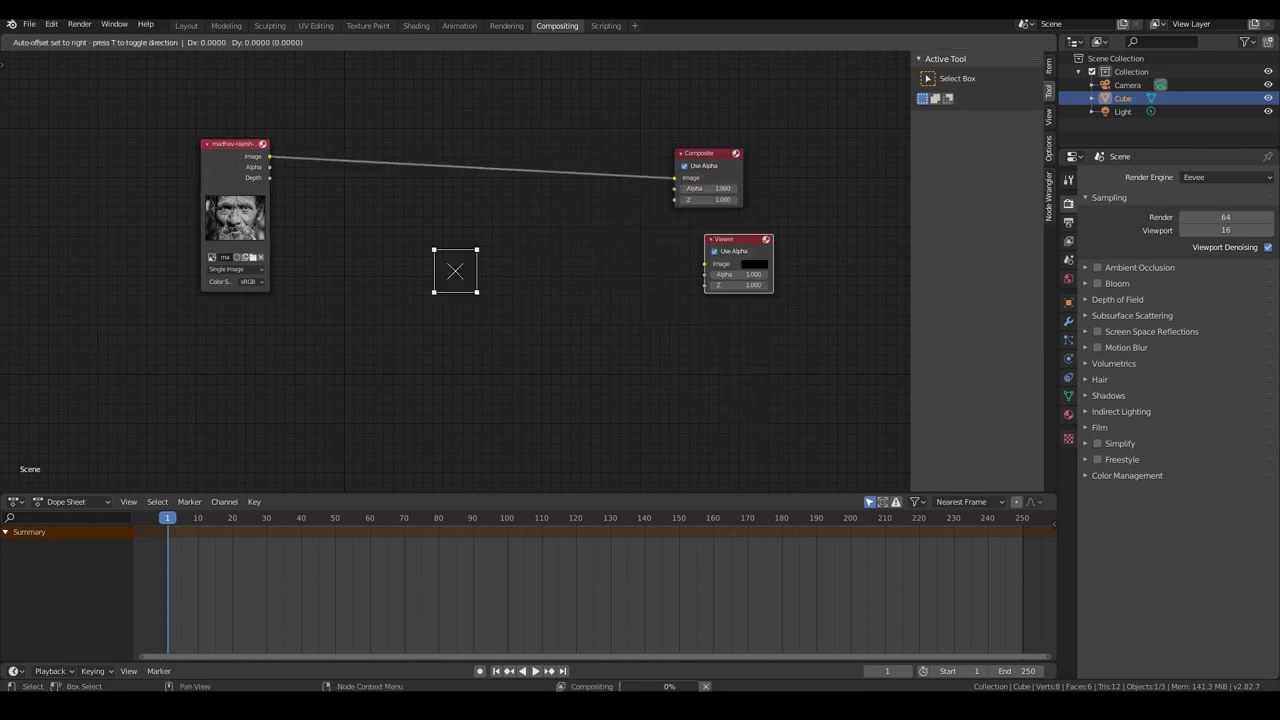
click(680, 220)
drag(269, 156, 676, 245)
key(v)
key(v)
key(v)
key(v)
key(v)
key(v)
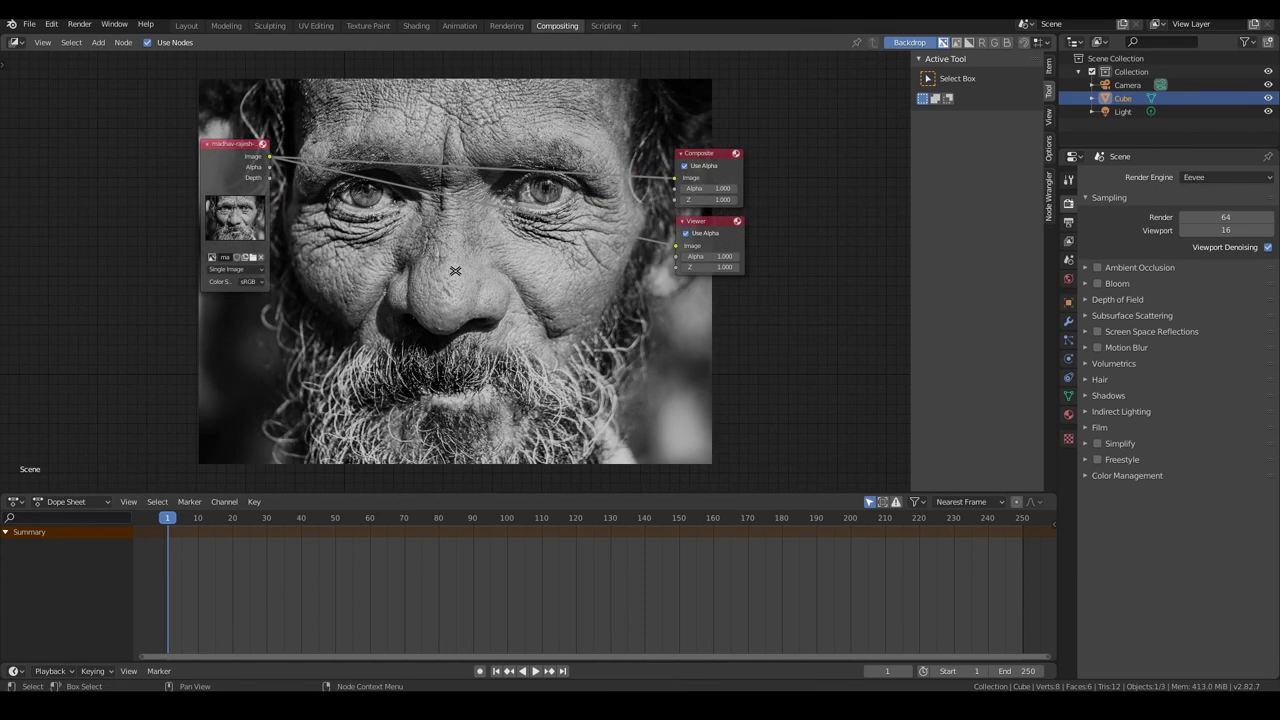
Step: Insert a Scale node after the portrait image and link its output to the Composite and Viewer nodes
key(shift+a)
mouse_move(375, 329)
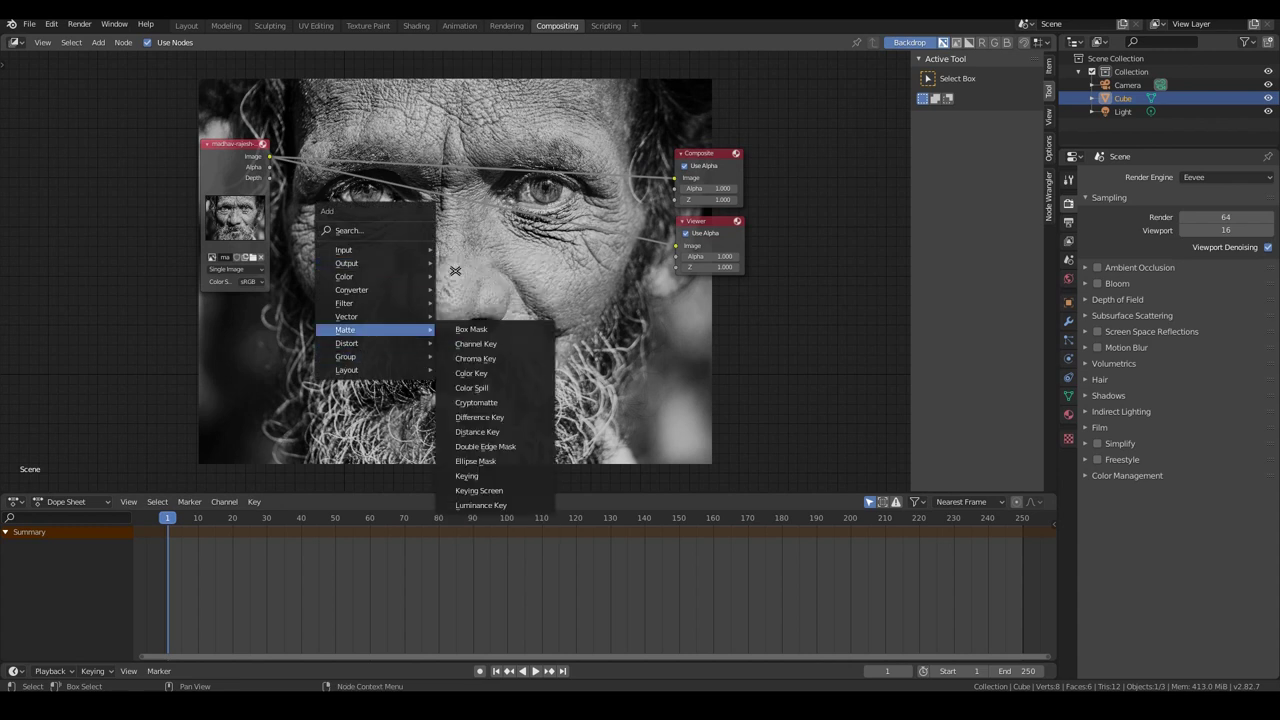
click(480, 471)
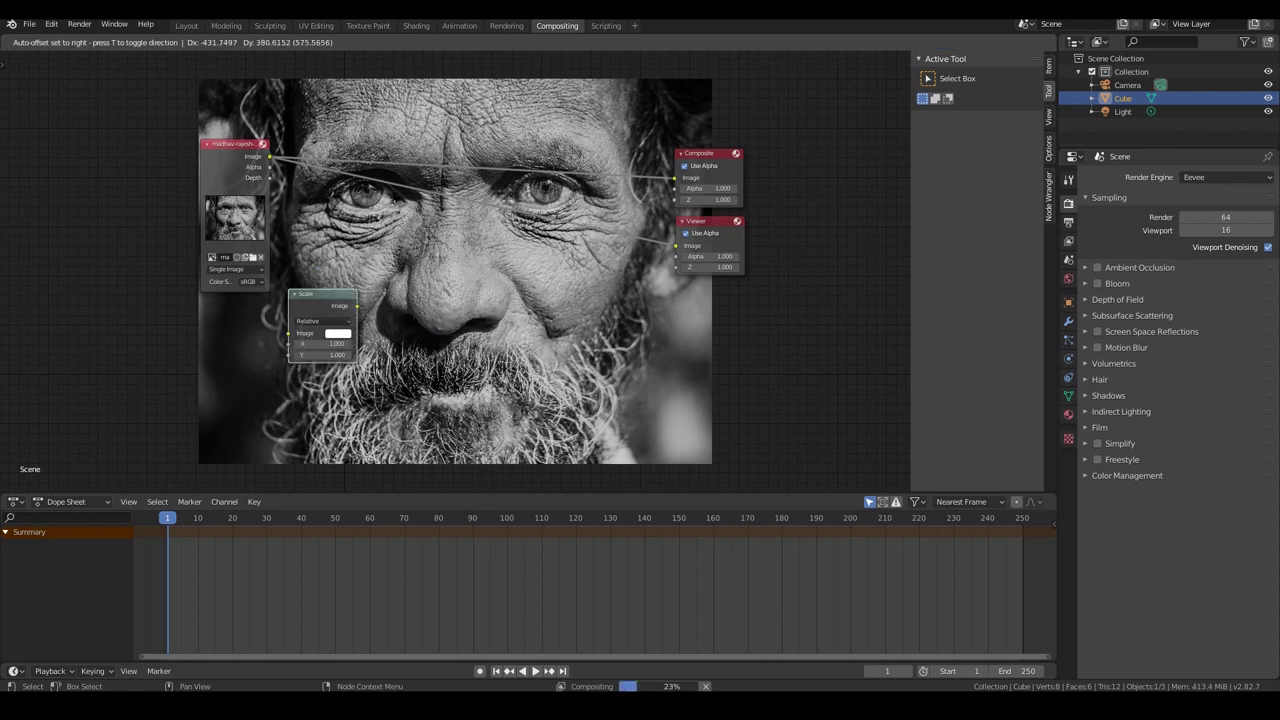
click(341, 176)
drag(409, 191, 672, 188)
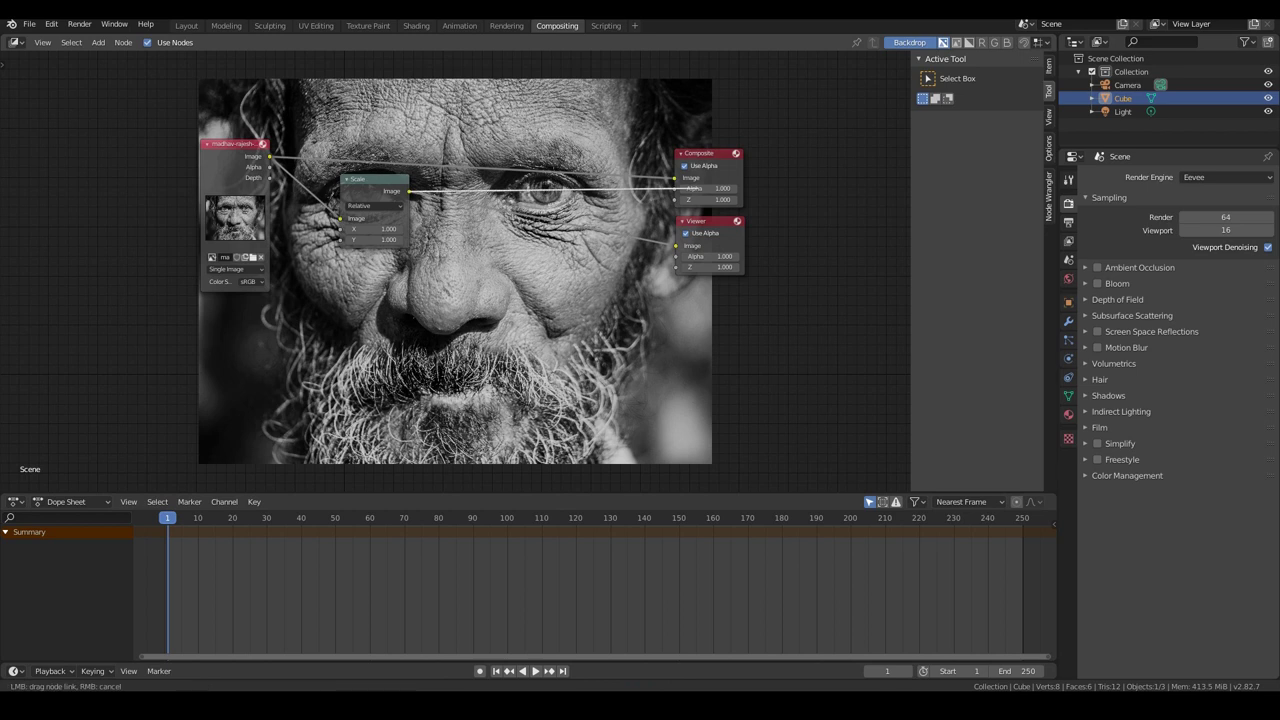
Step: Set the Scale node to Render Size with the Crop framing method
scroll(462, 274, up, 1)
click(358, 196)
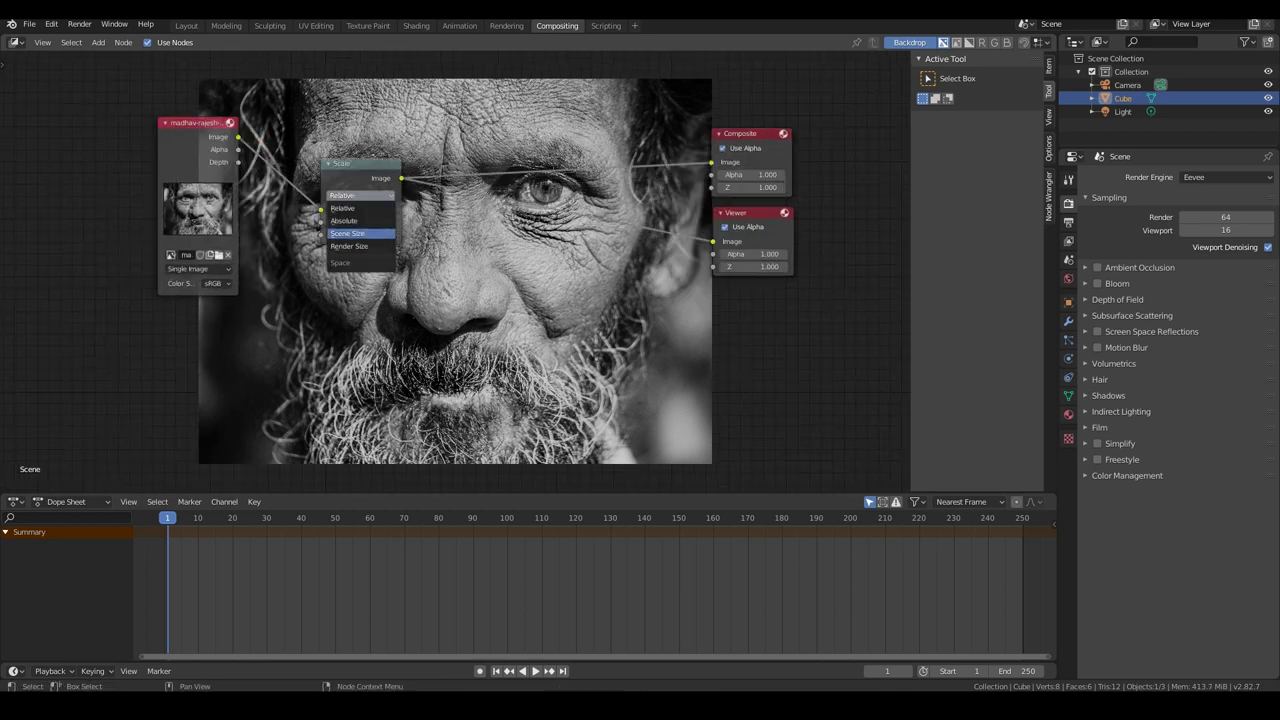
click(349, 246)
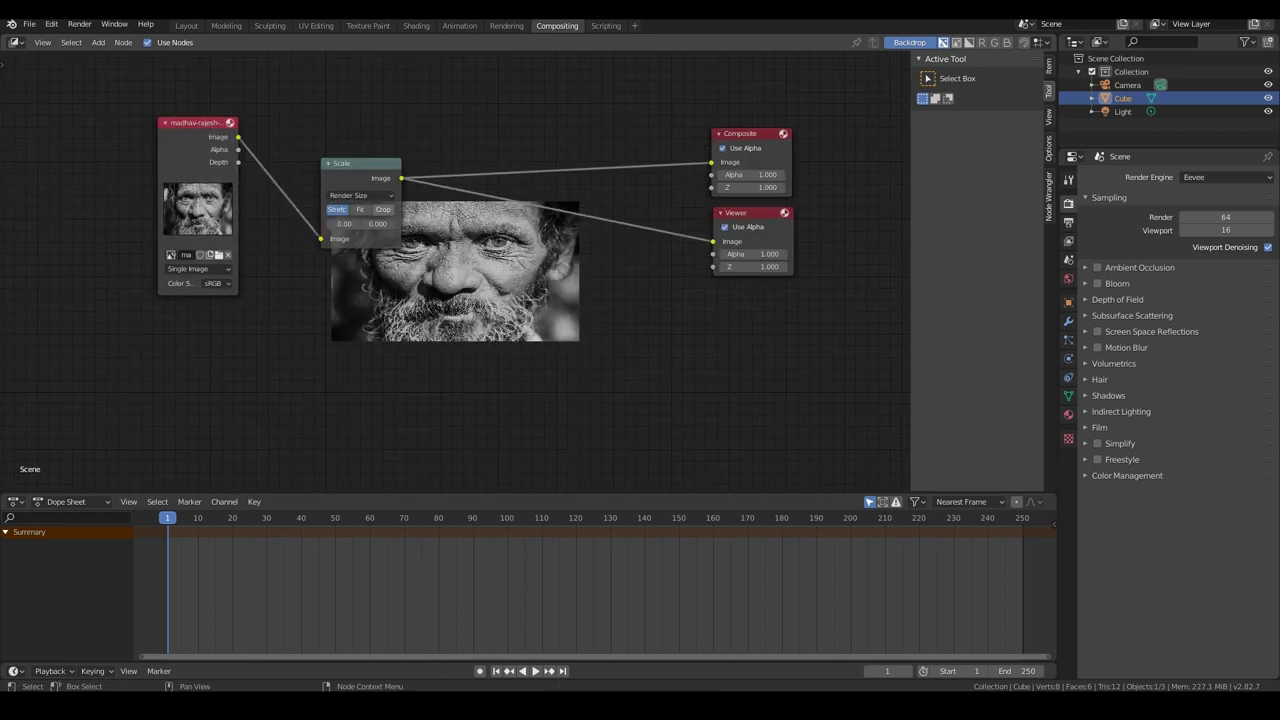
click(383, 209)
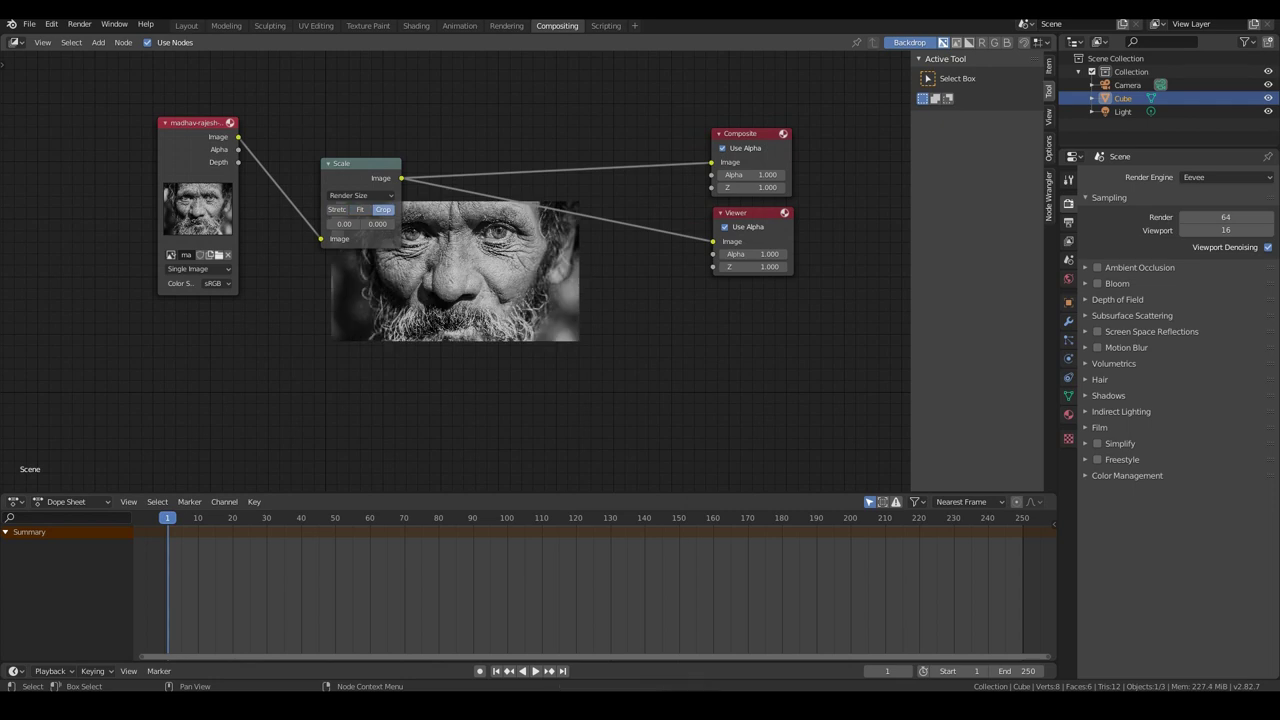
Step: Try shifting the Scale node's crop with Y offsets such as -0.06, and reset the offset to 0
drag(377, 224, 425, 224)
double_click(377, 224)
text(0)
key(Return)
drag(378, 224, 369, 224)
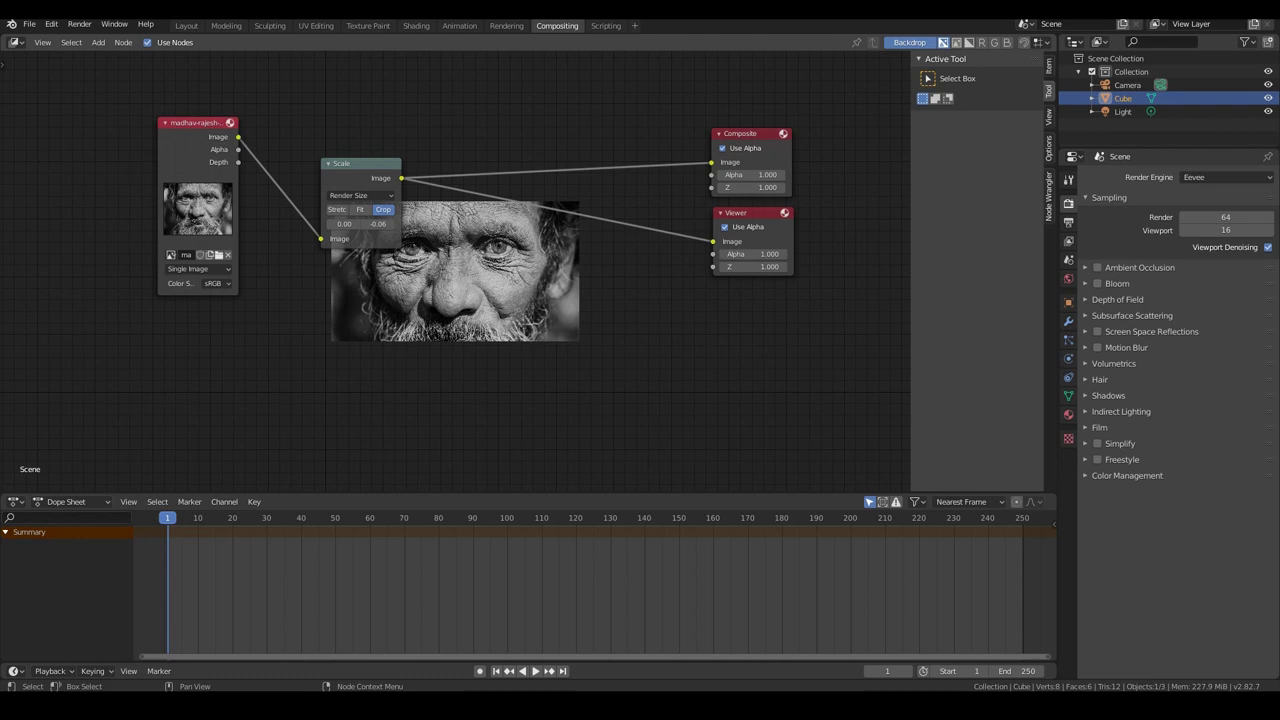
double_click(377, 224)
text(0)
key(Return)
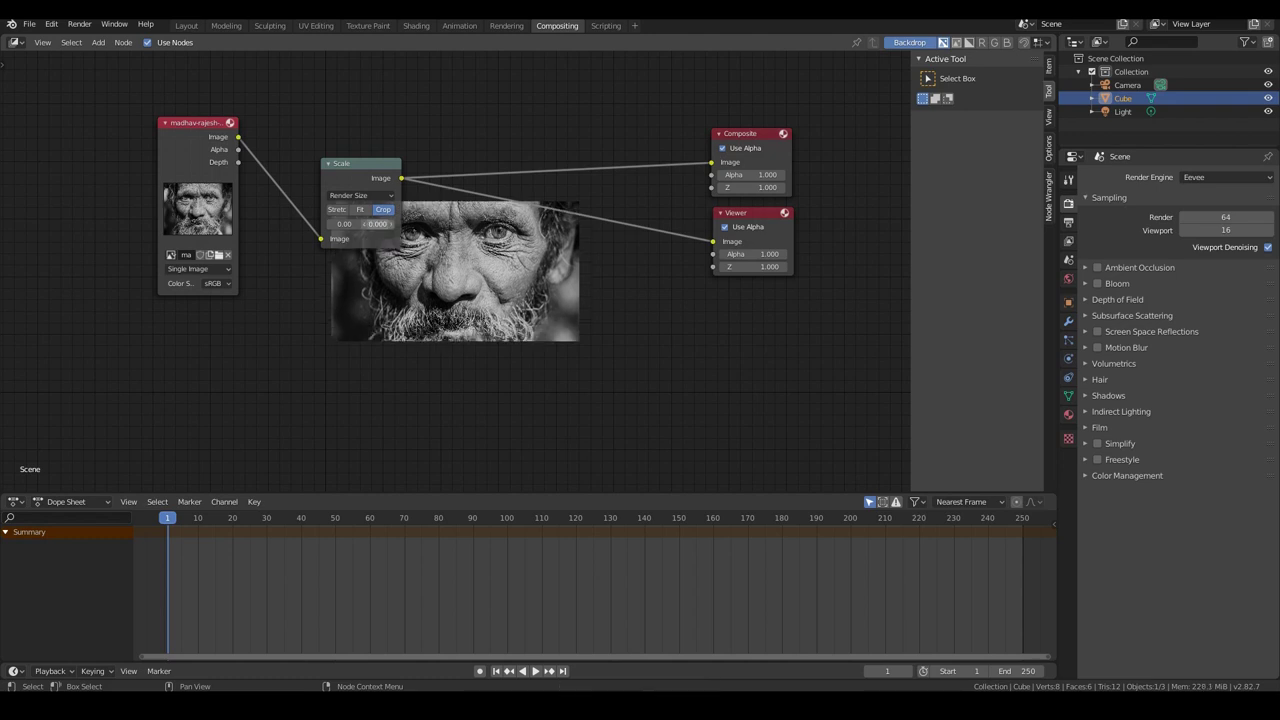
Step: Fit the backdrop image to the compositor area and bring all nodes into view
scroll(454, 270, up, 4)
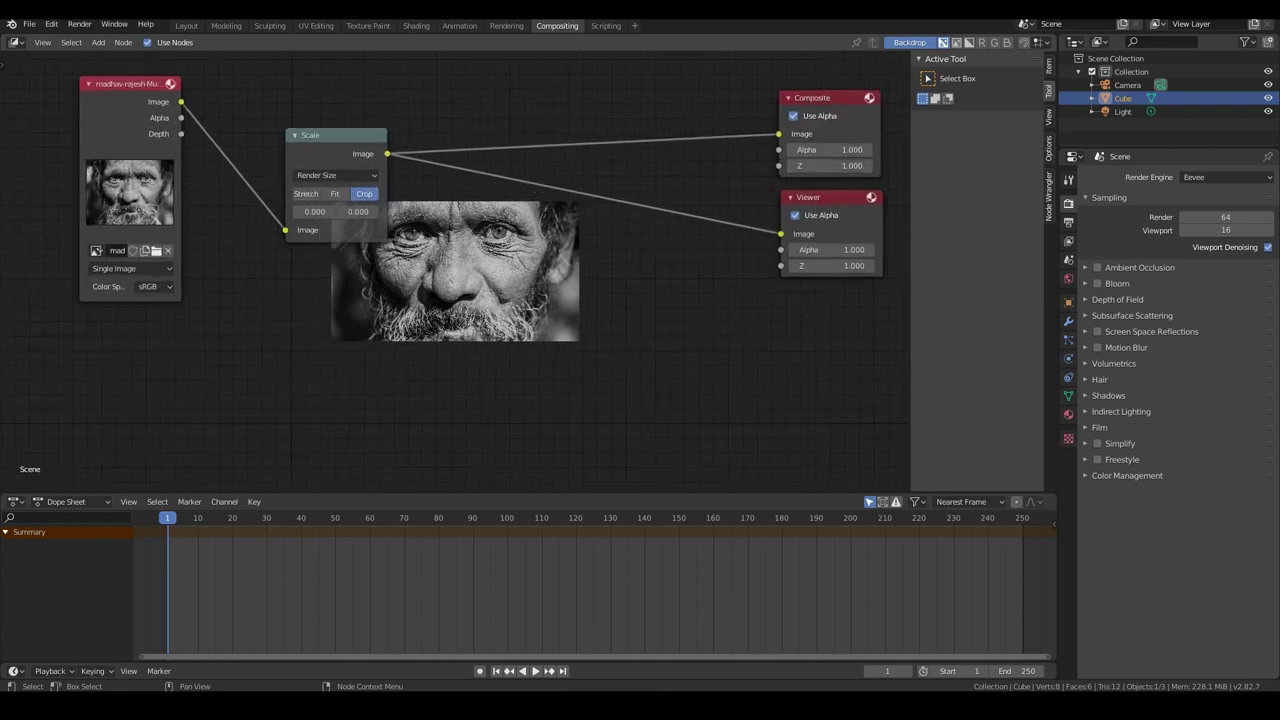
scroll(454, 270, down, 3)
scroll(454, 270, up, 1)
scroll(455, 270, down, 2)
scroll(455, 270, up, 2)
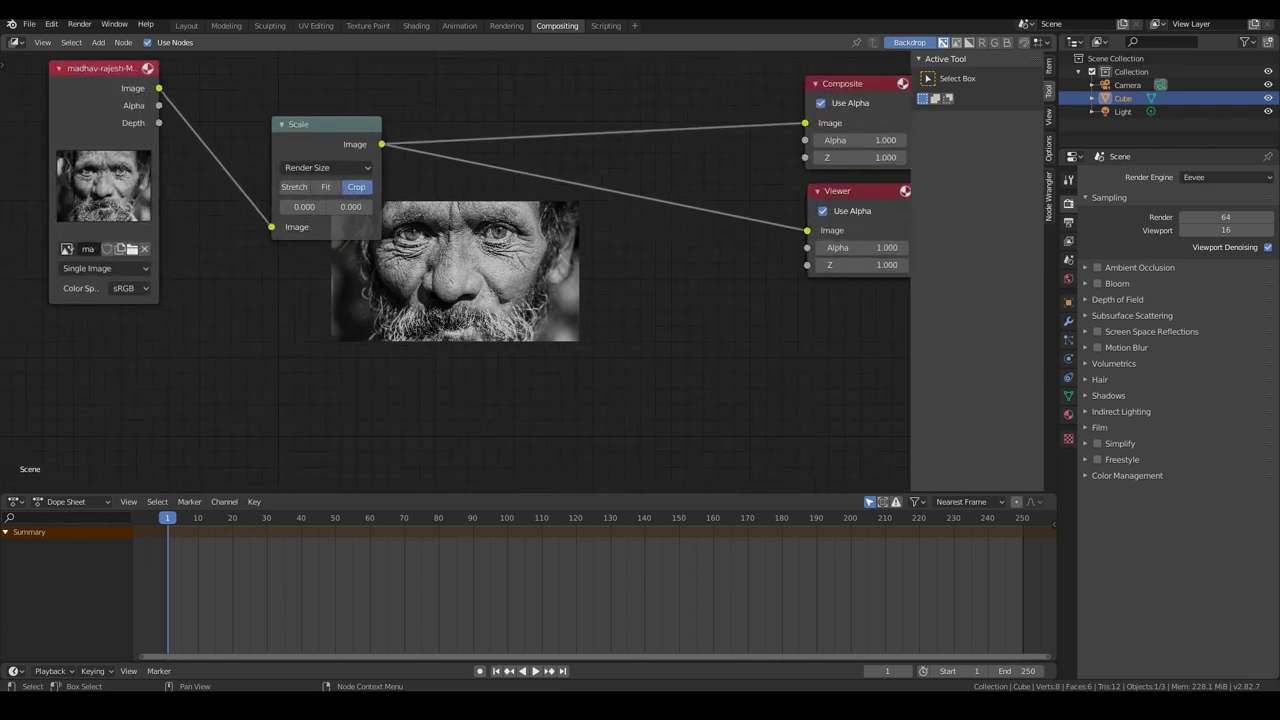
click(1048, 117)
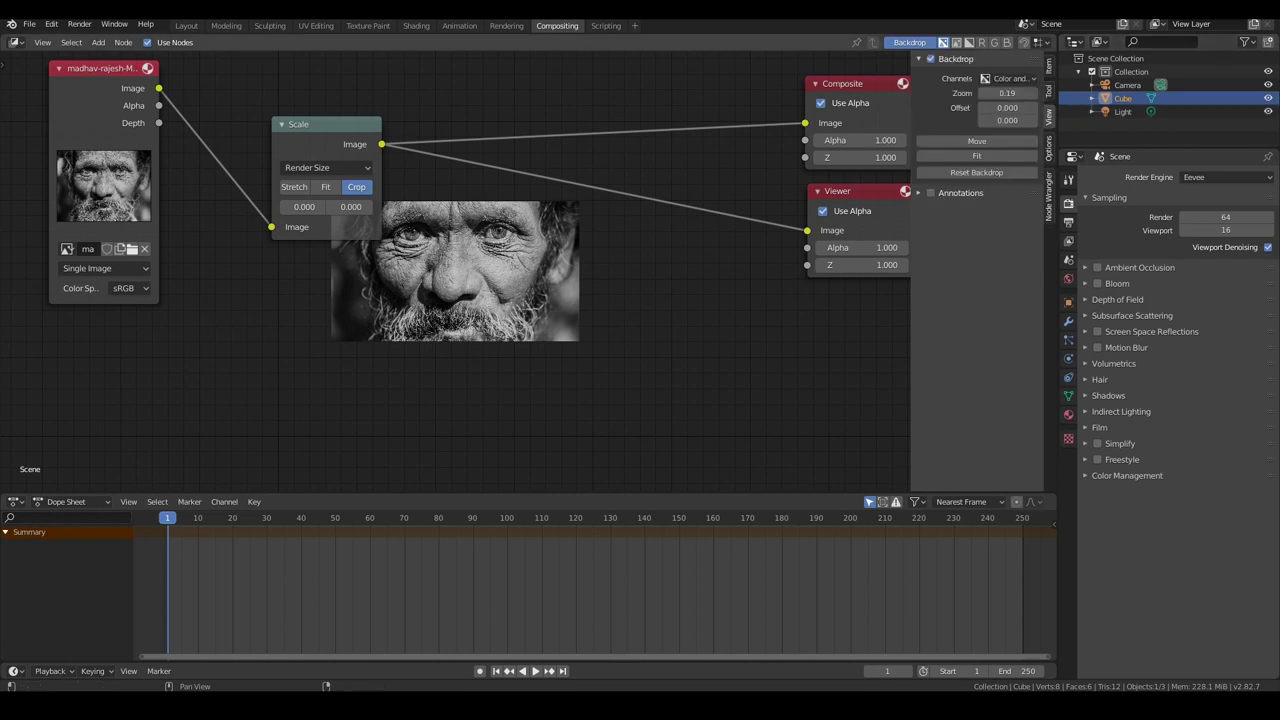
click(977, 156)
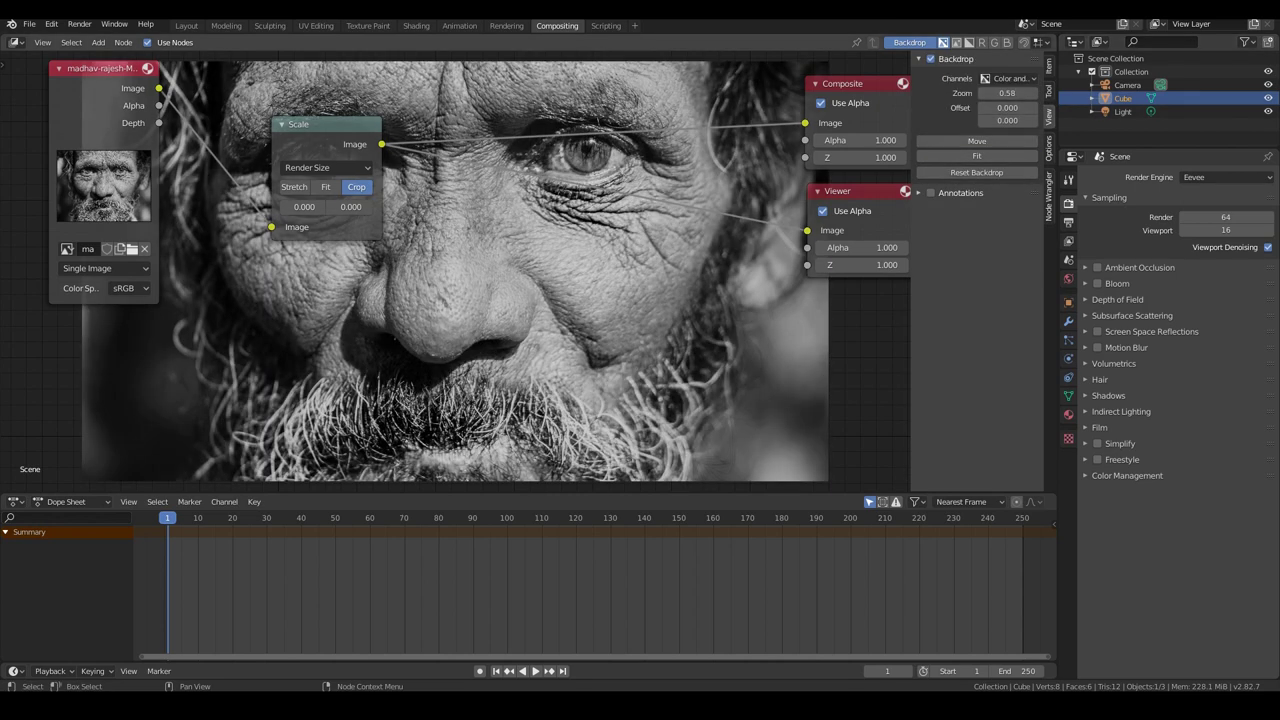
middle_drag(560, 240, 531, 335)
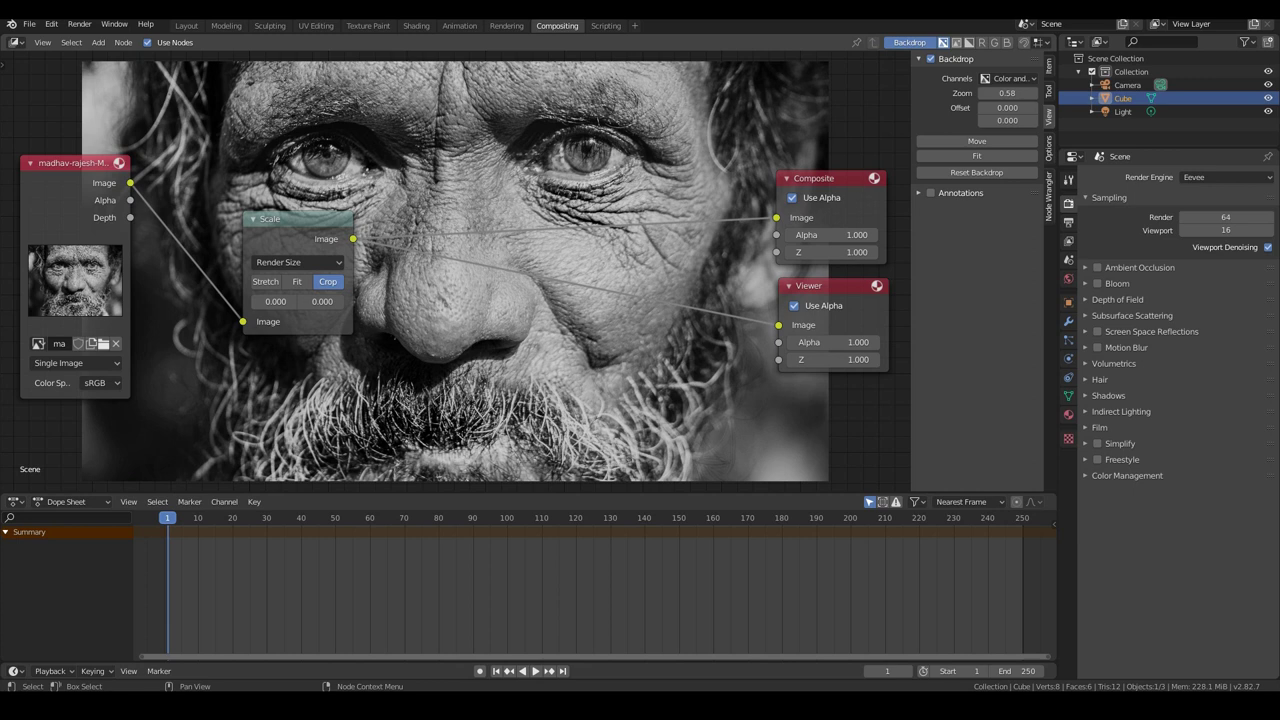
Step: Add an RGB Curves node between the Scale and Viewer nodes
scroll(457, 184, down, 2)
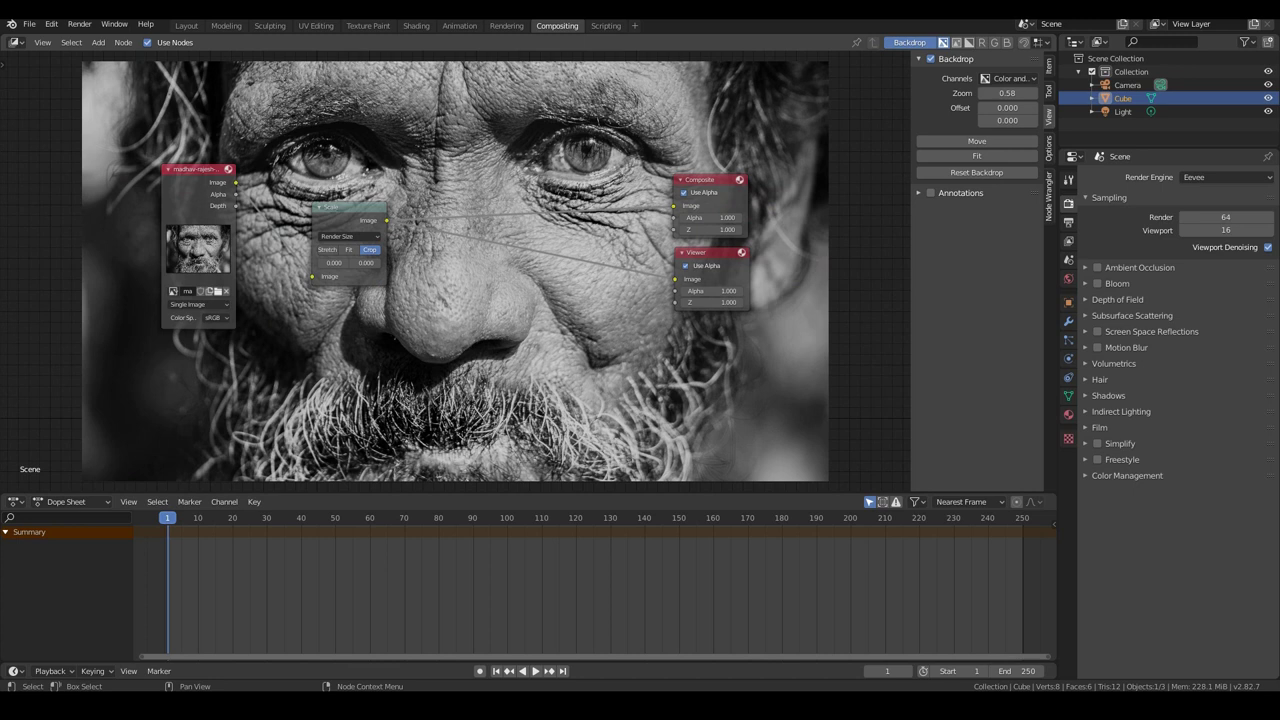
key(shift+a)
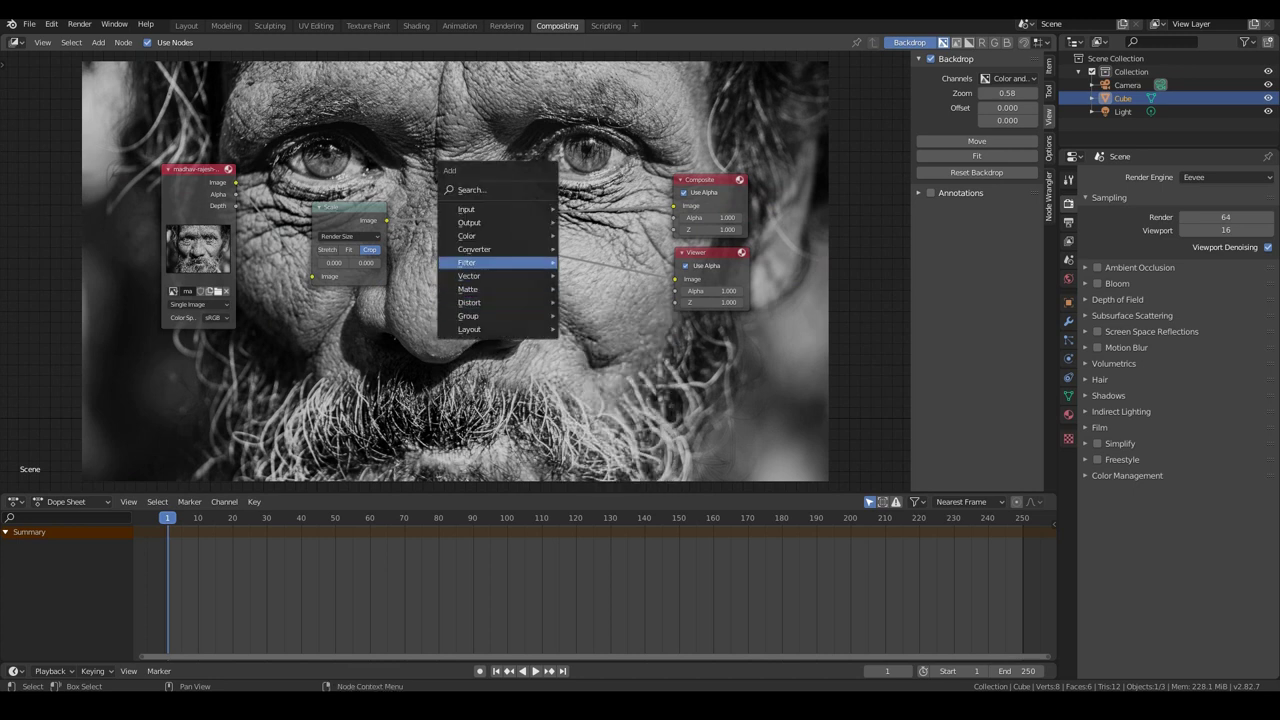
click(600, 356)
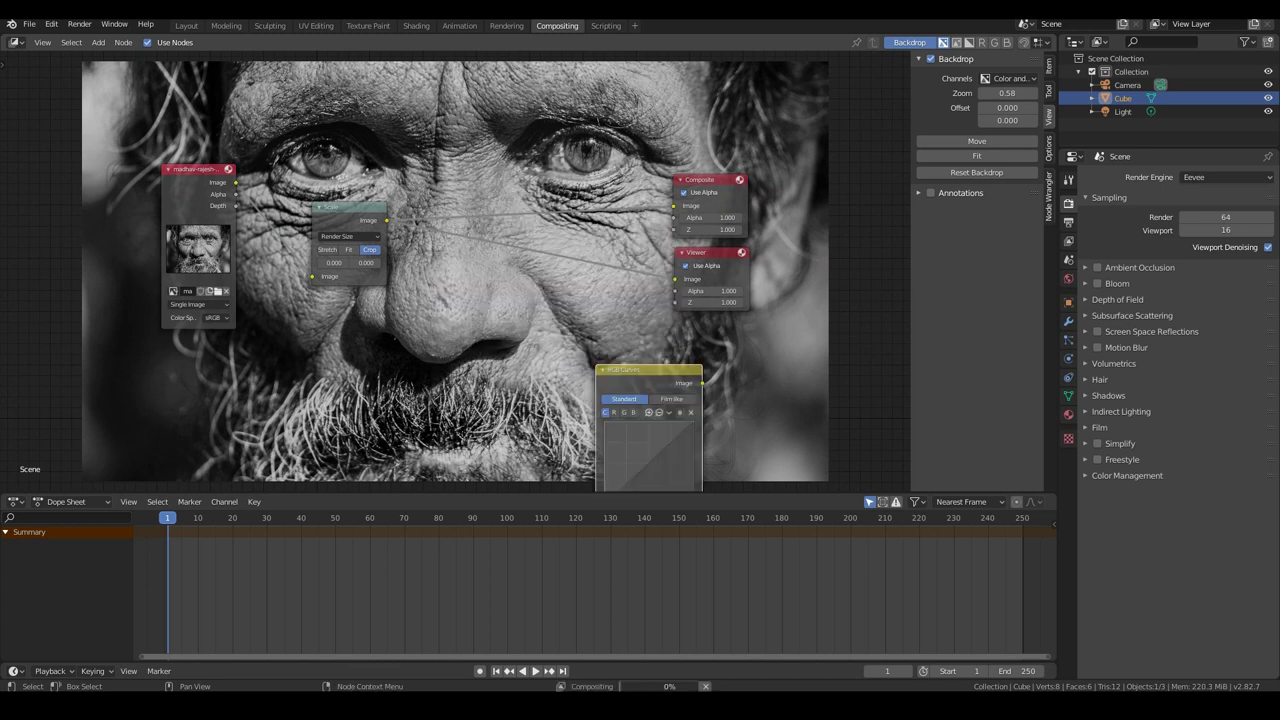
click(507, 240)
Step: Raise the middle of the RGB Curves node's red curve to about X 0.47, Y 0.68
click(525, 286)
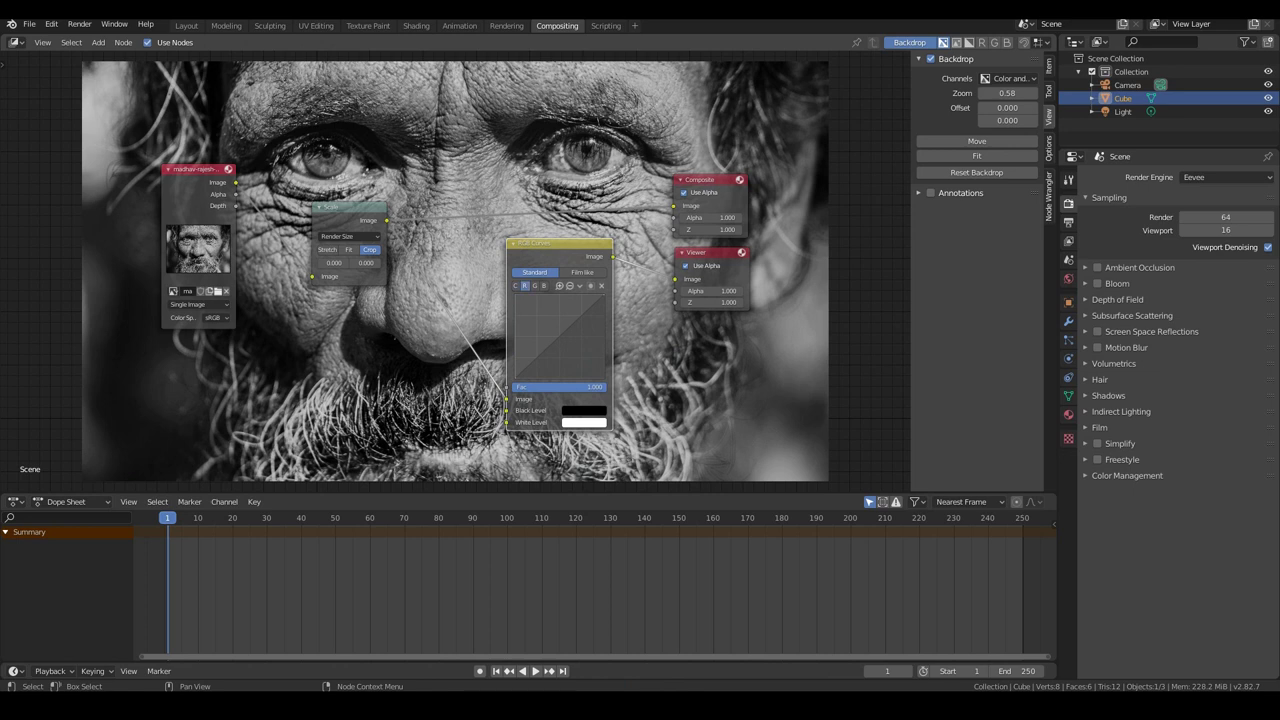
click(516, 286)
click(525, 286)
drag(559, 337, 556, 321)
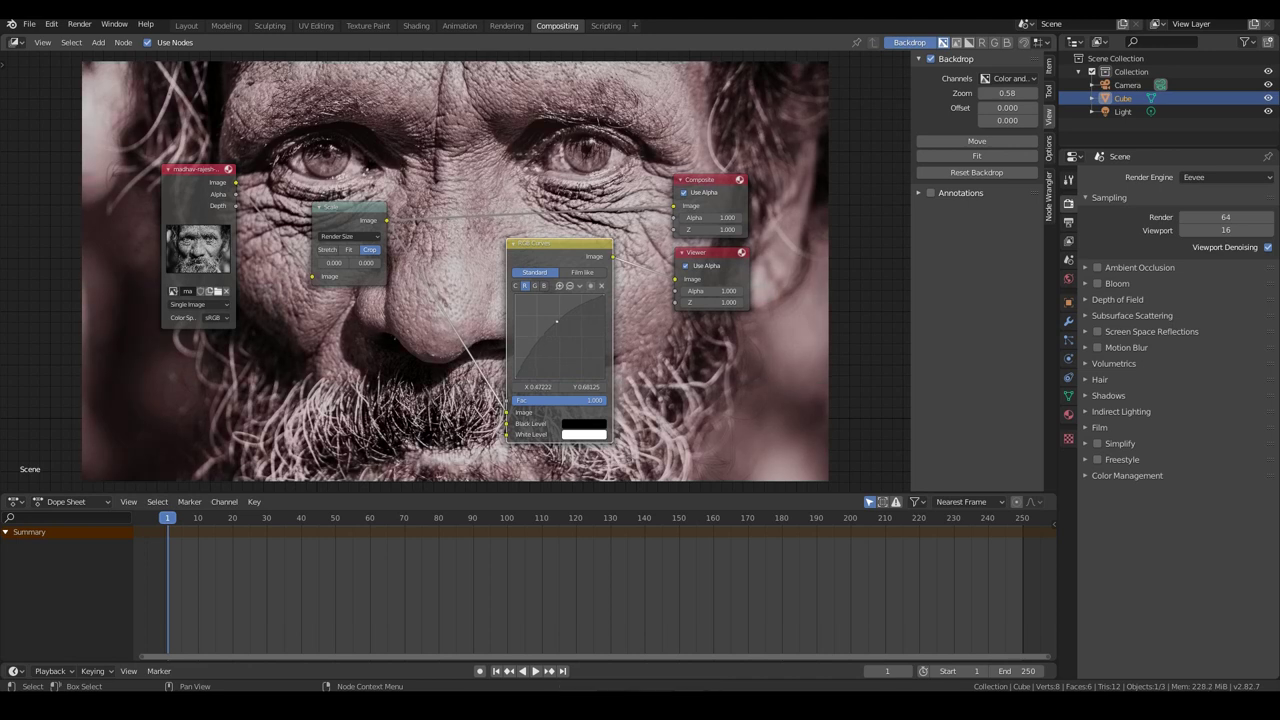
Step: Raise the middle of the green curve to about X 0.47, Y 0.72
click(534, 286)
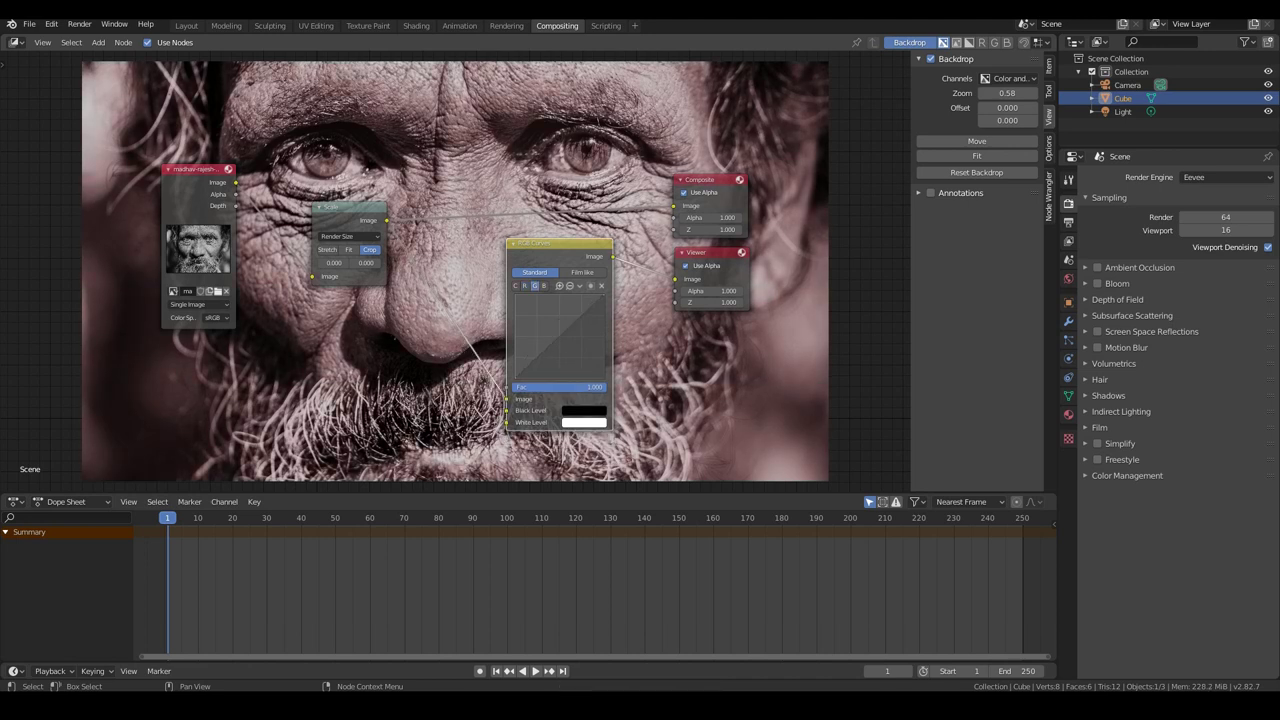
drag(559, 338, 534, 320)
click(524, 286)
click(534, 286)
drag(554, 318, 555, 318)
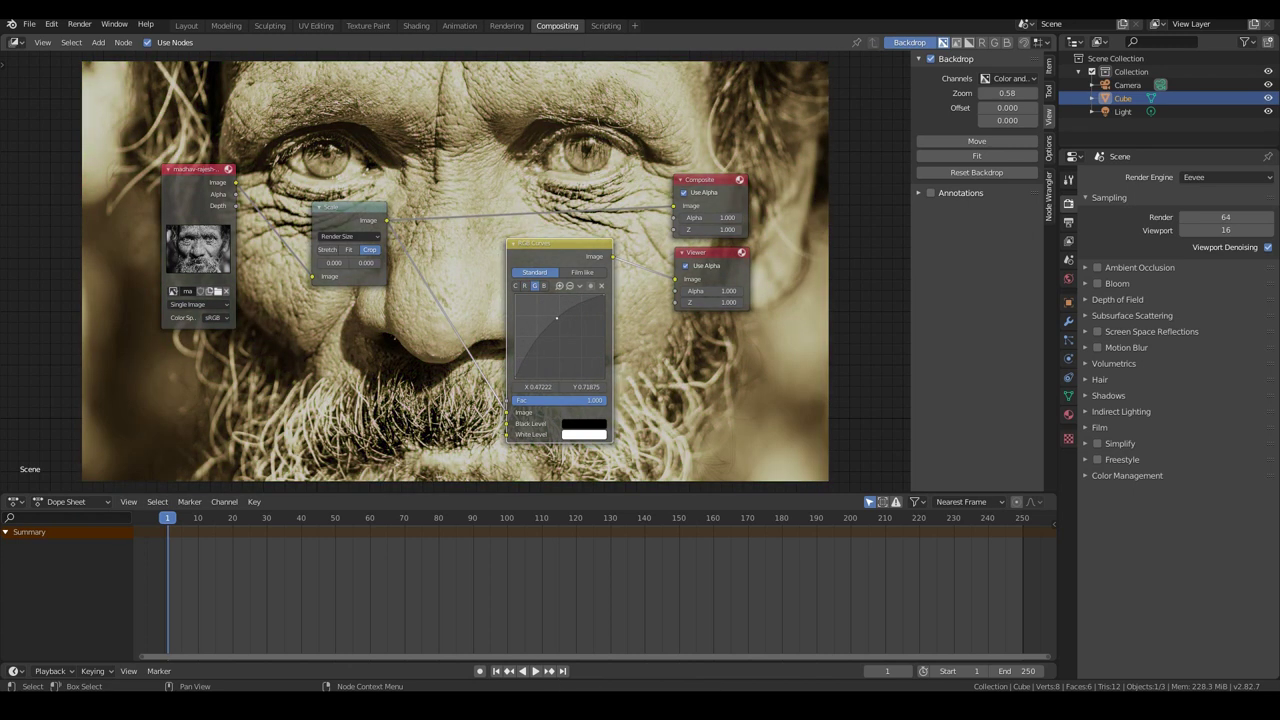
Step: Raise the red curve's point further, add a middle point to the blue curve, and lower it slightly
click(525, 286)
drag(543, 317, 545, 315)
click(543, 286)
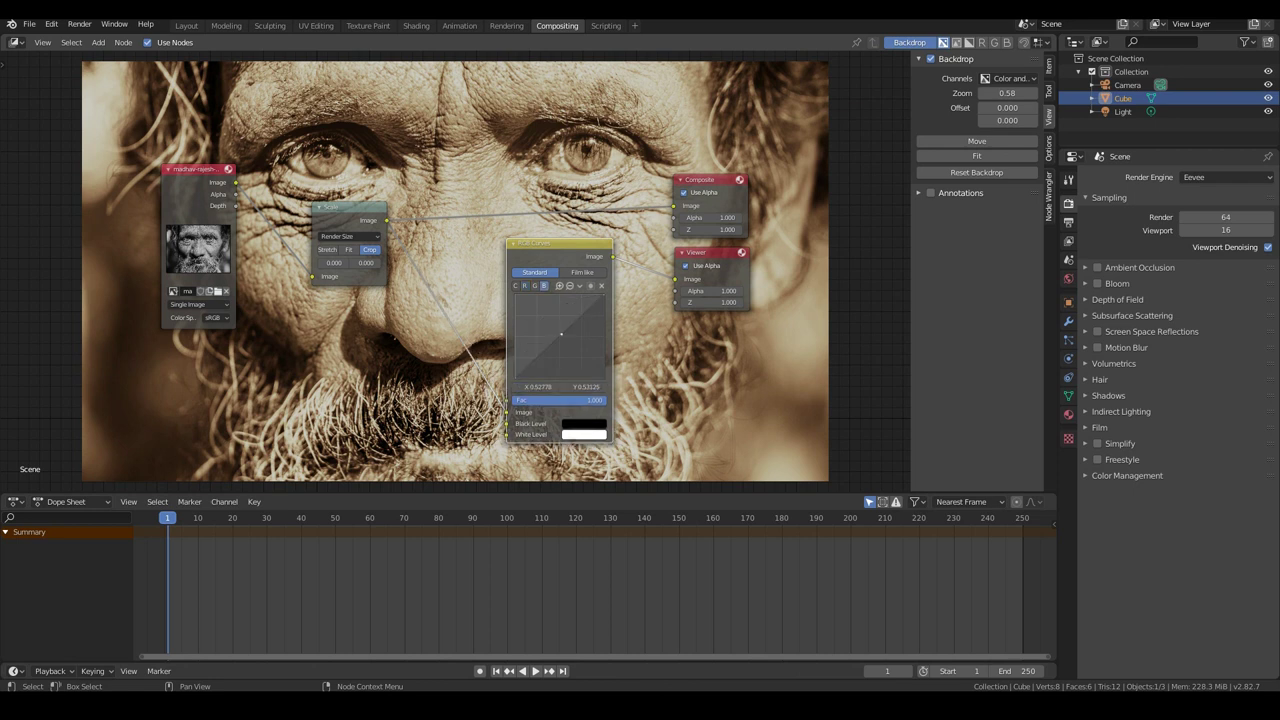
drag(567, 335, 564, 338)
Step: Move the red curve's point to about X 0.33, Y 0.78 for a warmer sepia tone
click(535, 286)
click(525, 286)
drag(545, 316, 544, 312)
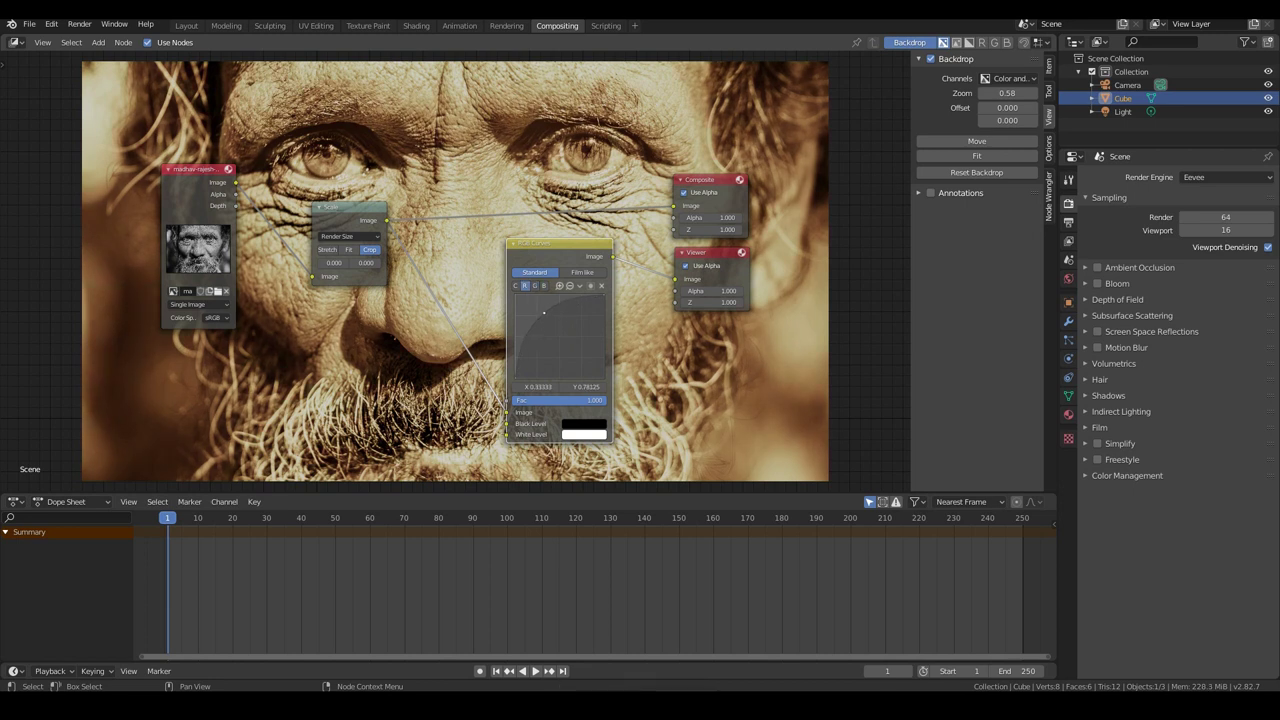
Step: Shift the RGB Curves node toward the outputs and link the Scale node directly to the Viewer, bypassing the curves
drag(560, 244, 590, 244)
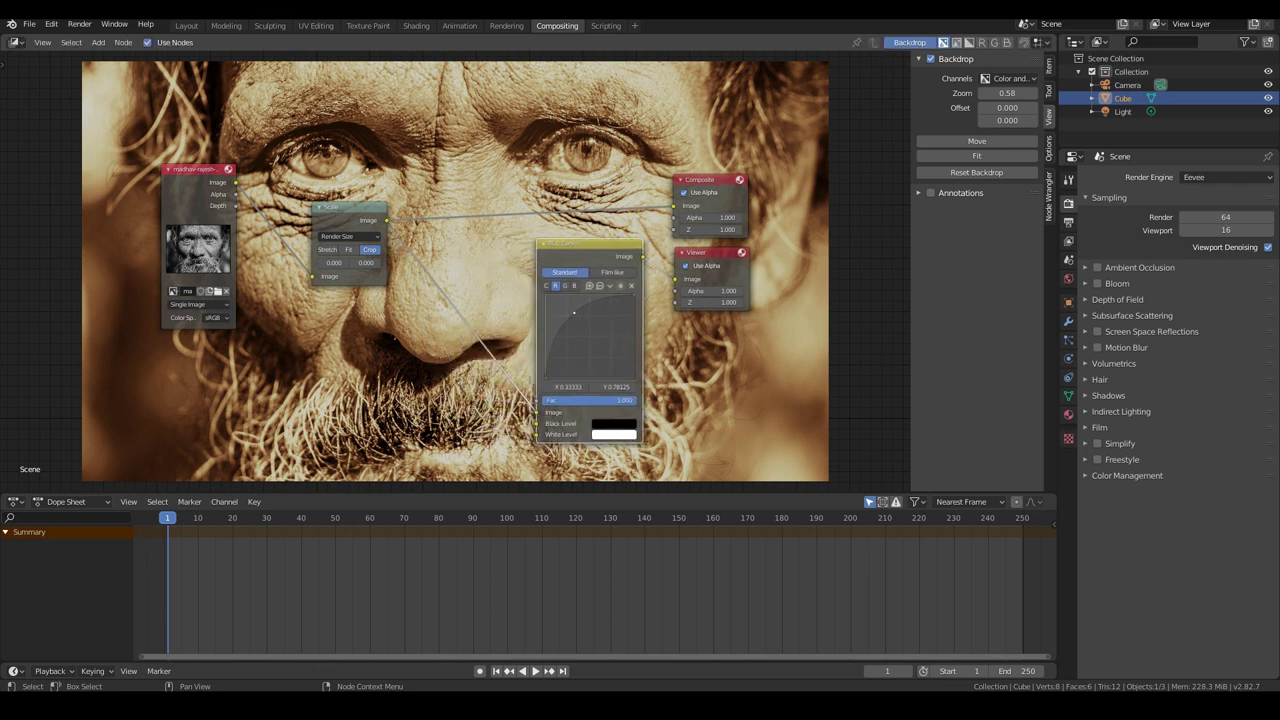
click(347, 207)
ctrl+shift+click(347, 207)
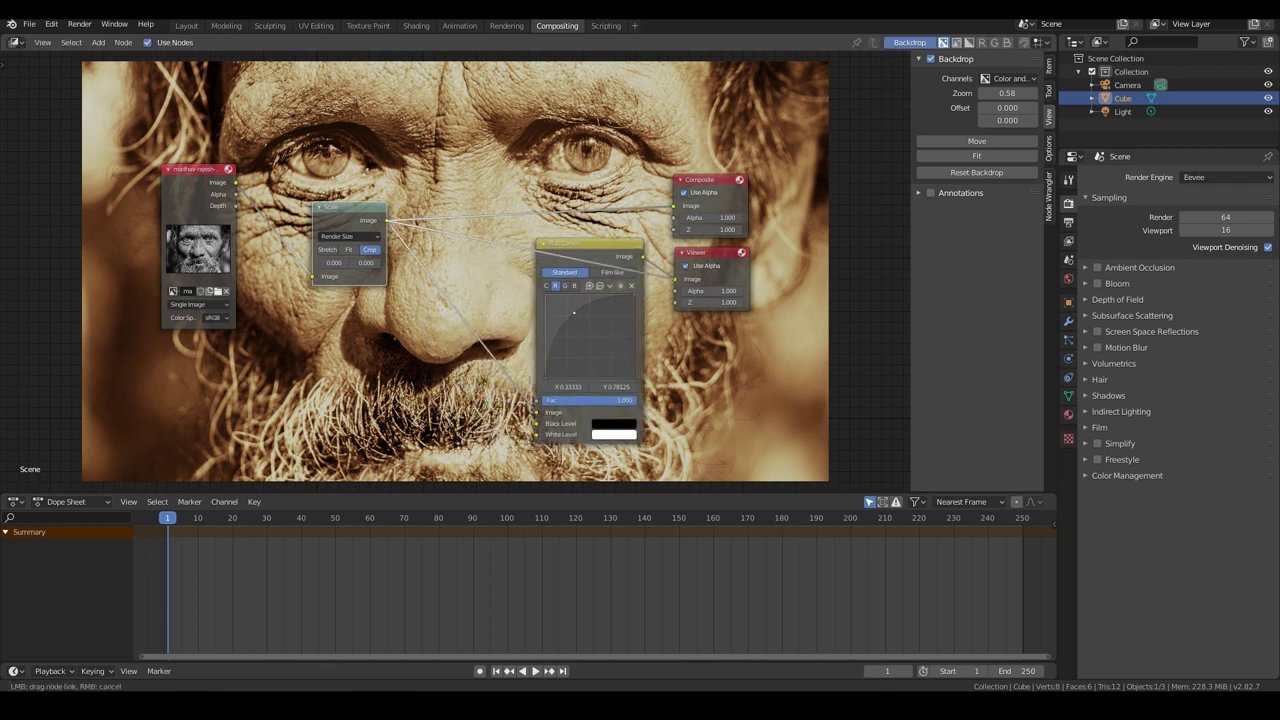
Step: Detach the RGB Curves node, place it below the main link, and spread the image and Scale nodes apart
scroll(456, 270, down, 4)
drag(550, 251, 575, 306)
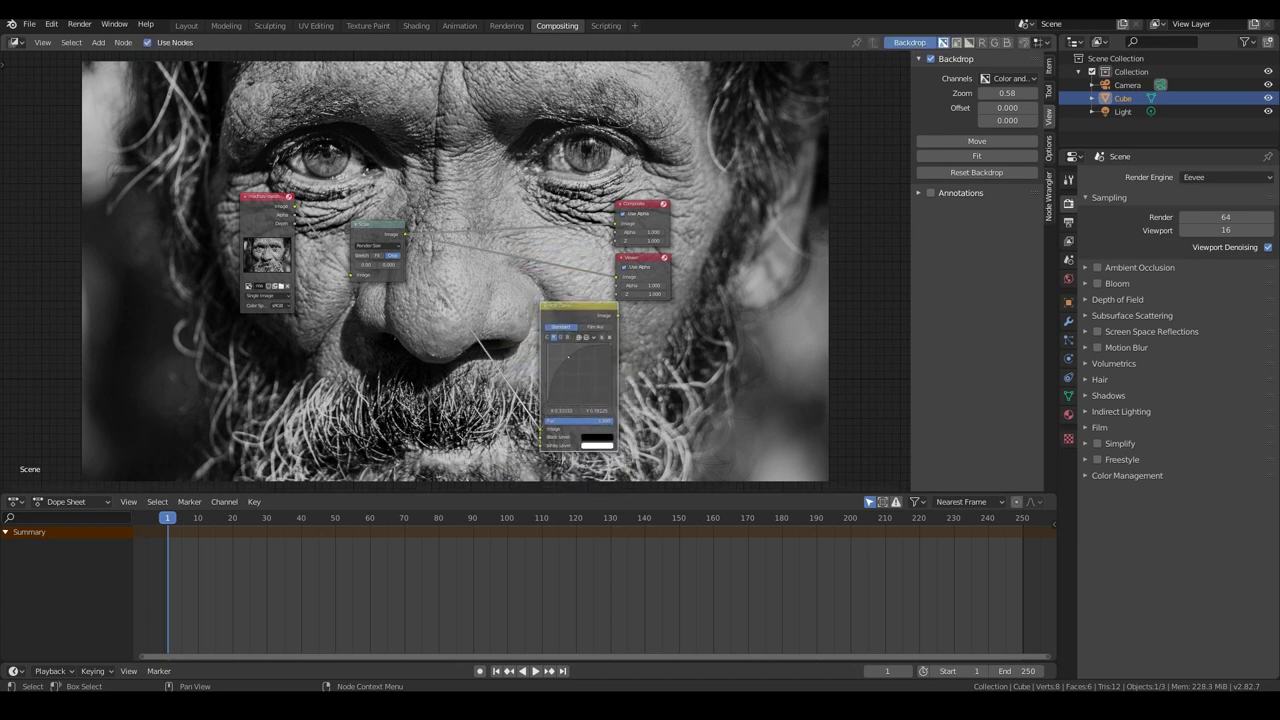
scroll(445, 270, down, 2)
drag(663, 306, 664, 208)
drag(398, 239, 391, 239)
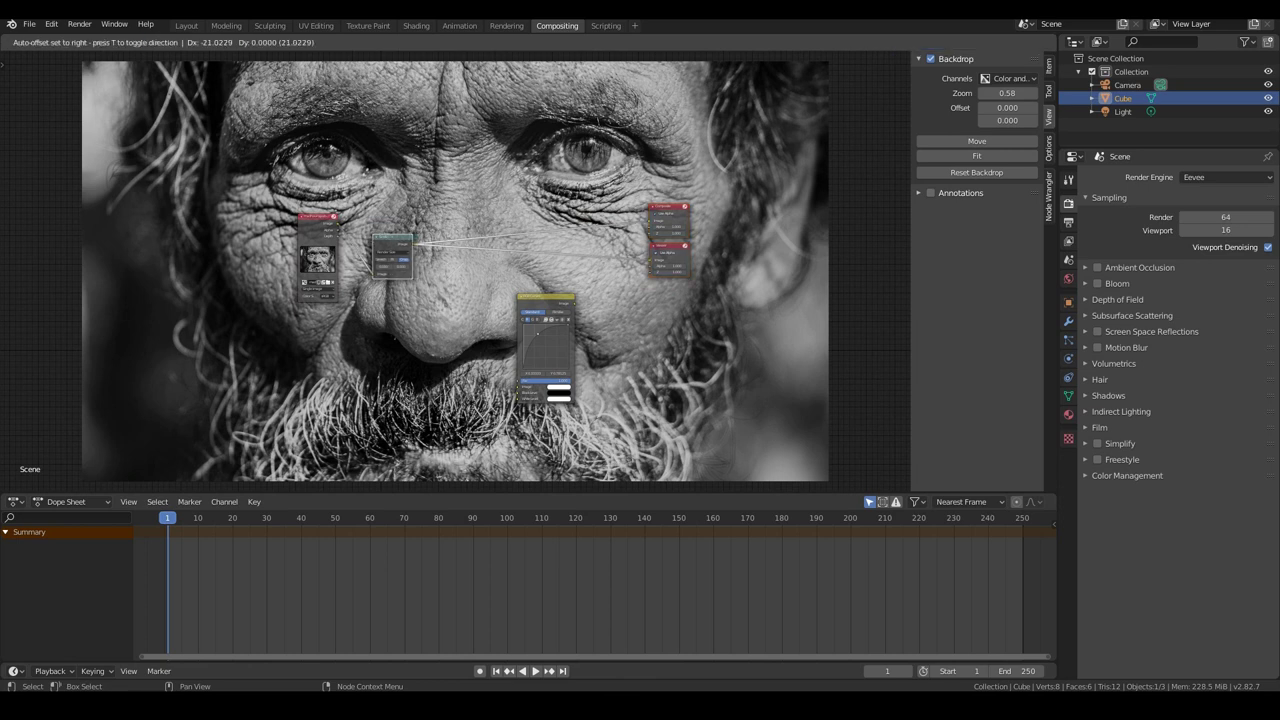
drag(315, 216, 293, 243)
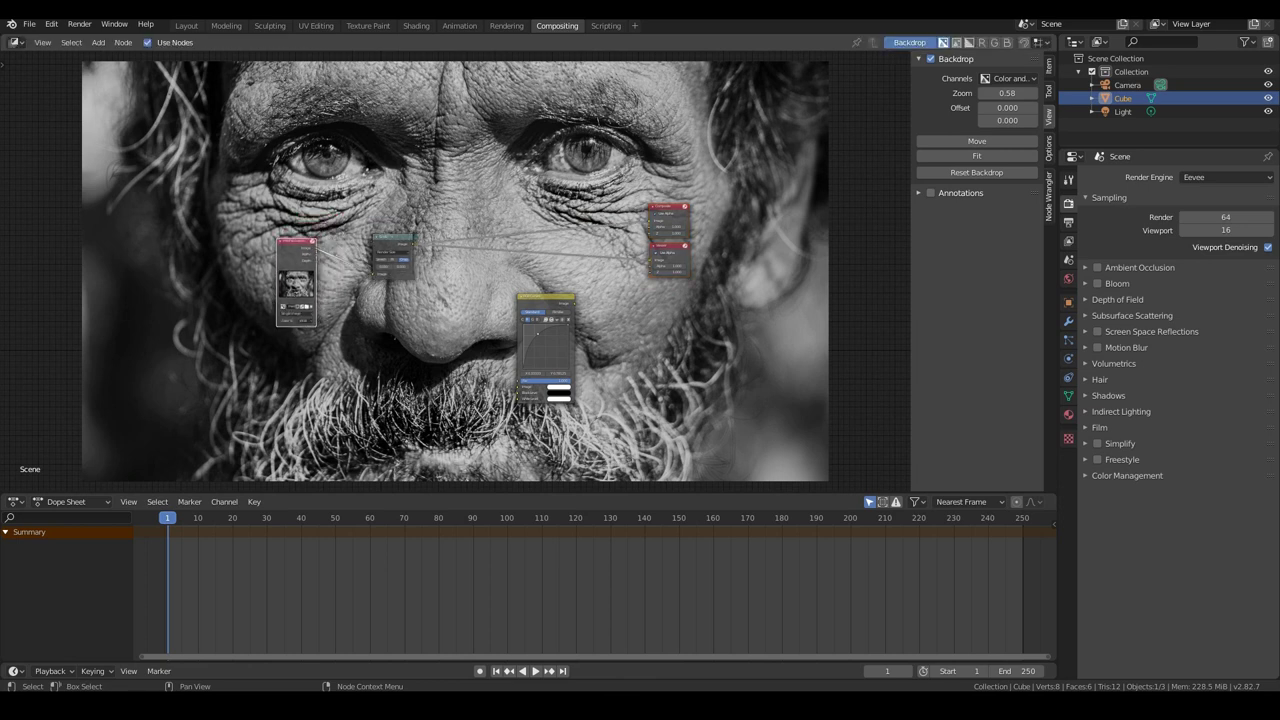
drag(546, 297, 565, 280)
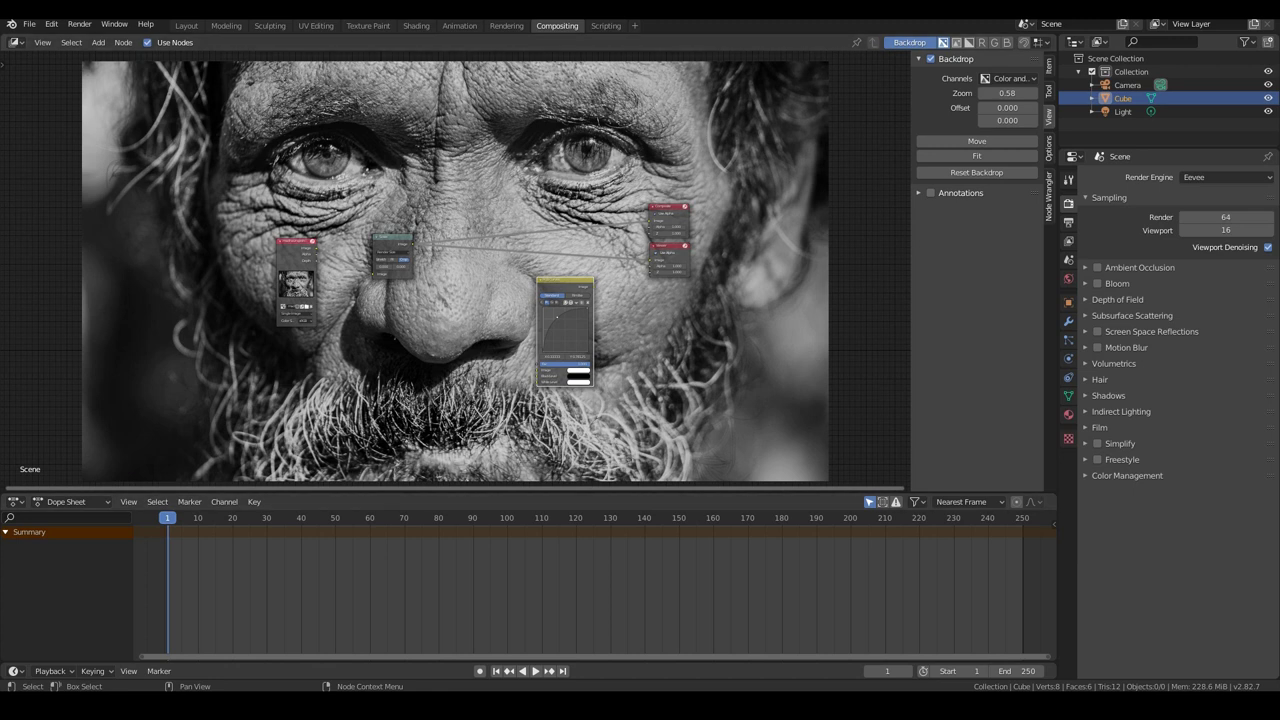
Step: Enlarge the Dope Sheet area, turn it into an Image Editor, and display the whole portrait photo in it
drag(565, 493, 500, 286)
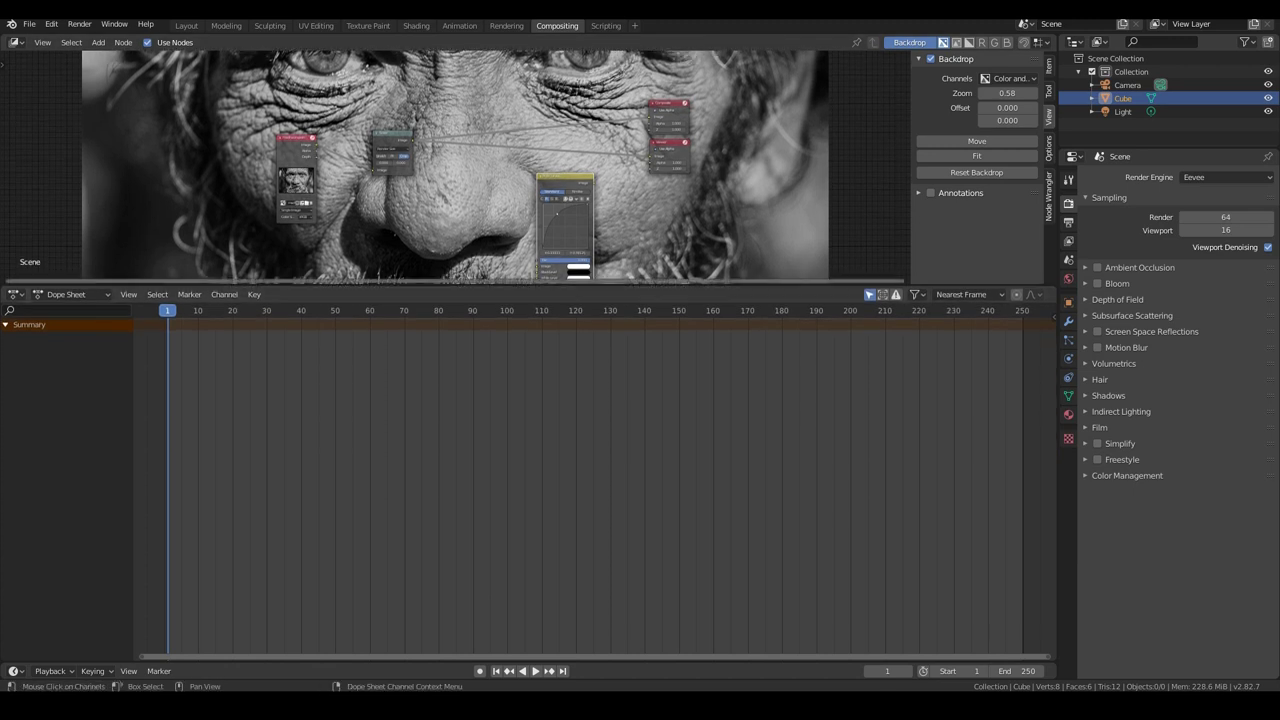
click(16, 294)
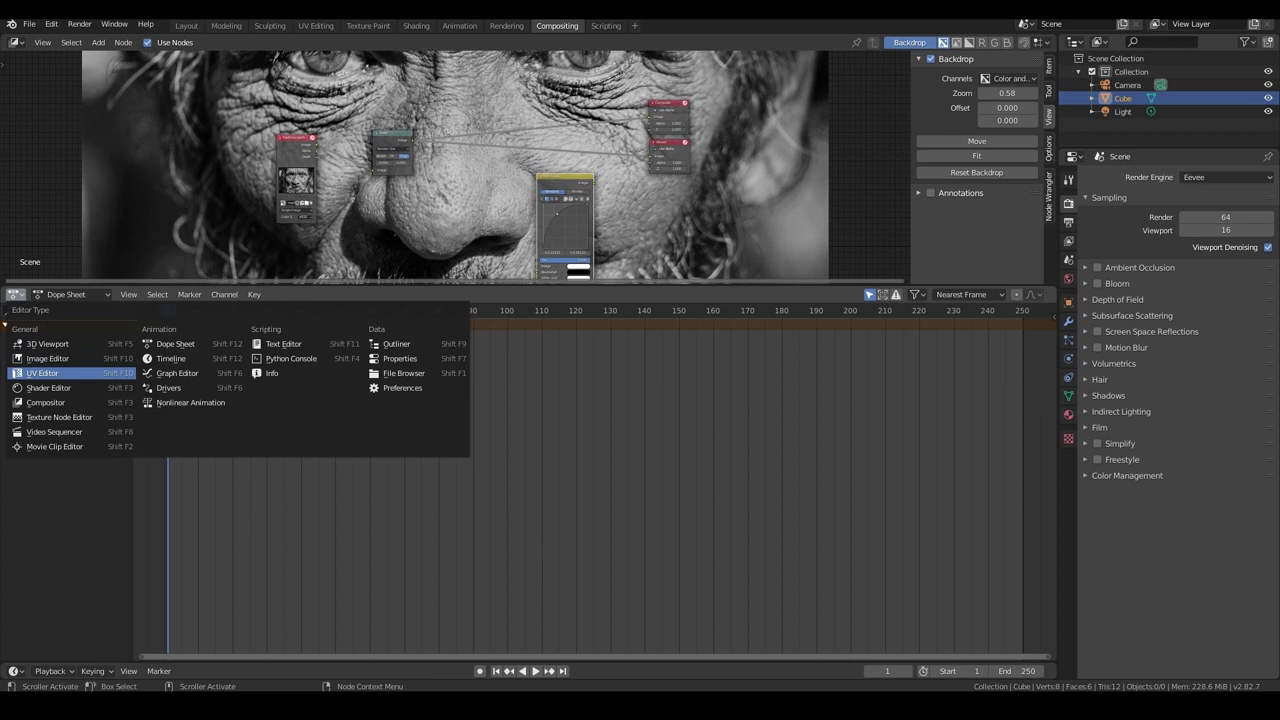
click(48, 358)
click(471, 294)
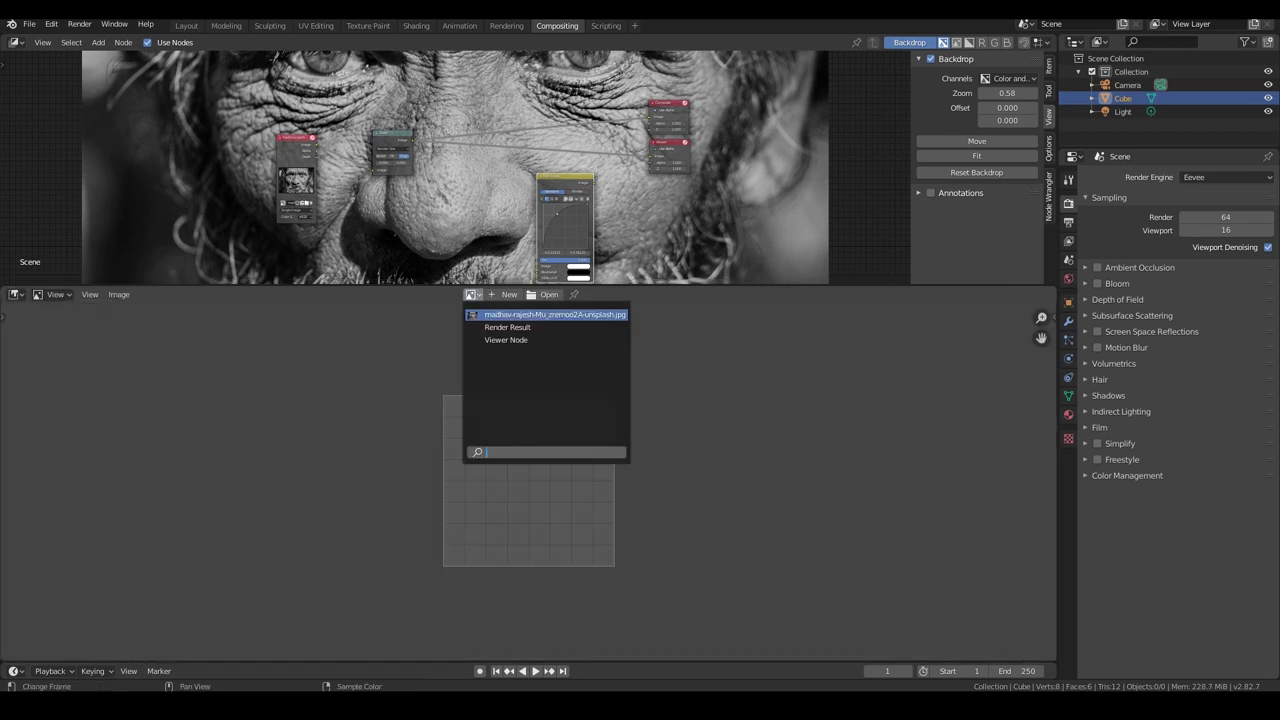
click(545, 314)
scroll(528, 480, down, 5)
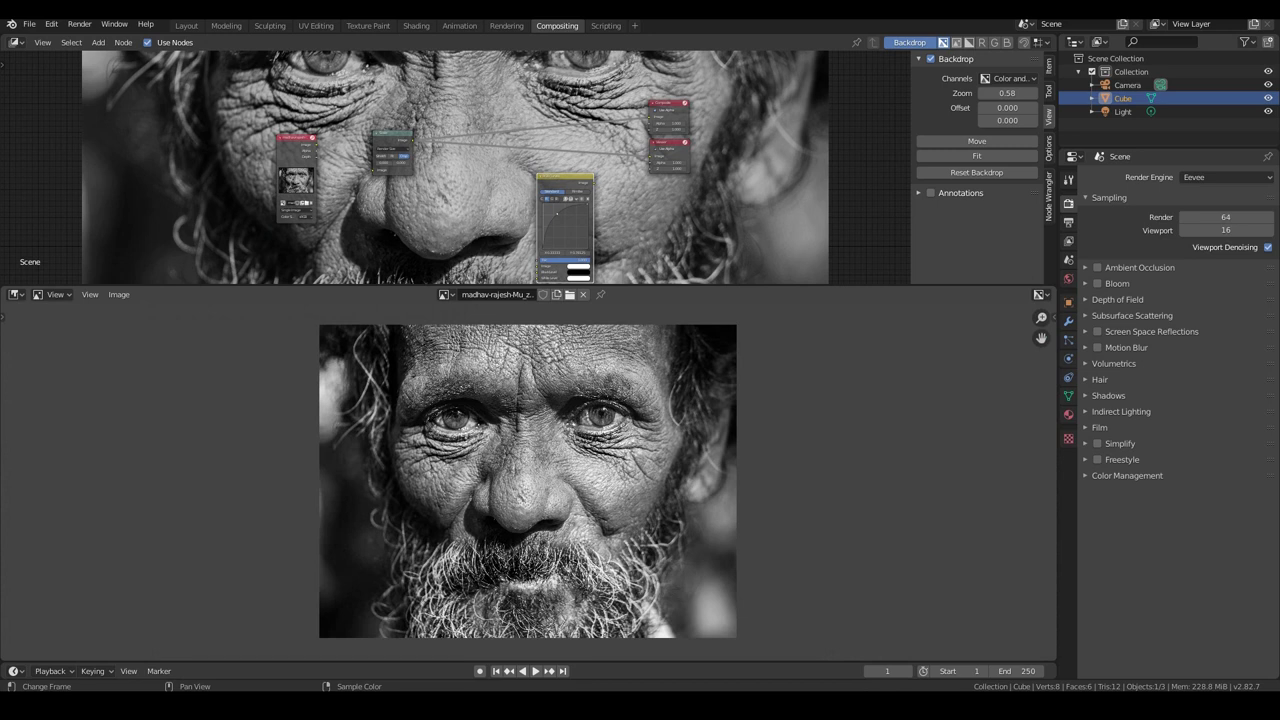
Step: Switch the Image Editor to Mask mode and create a new mask named LeftEye
click(55, 294)
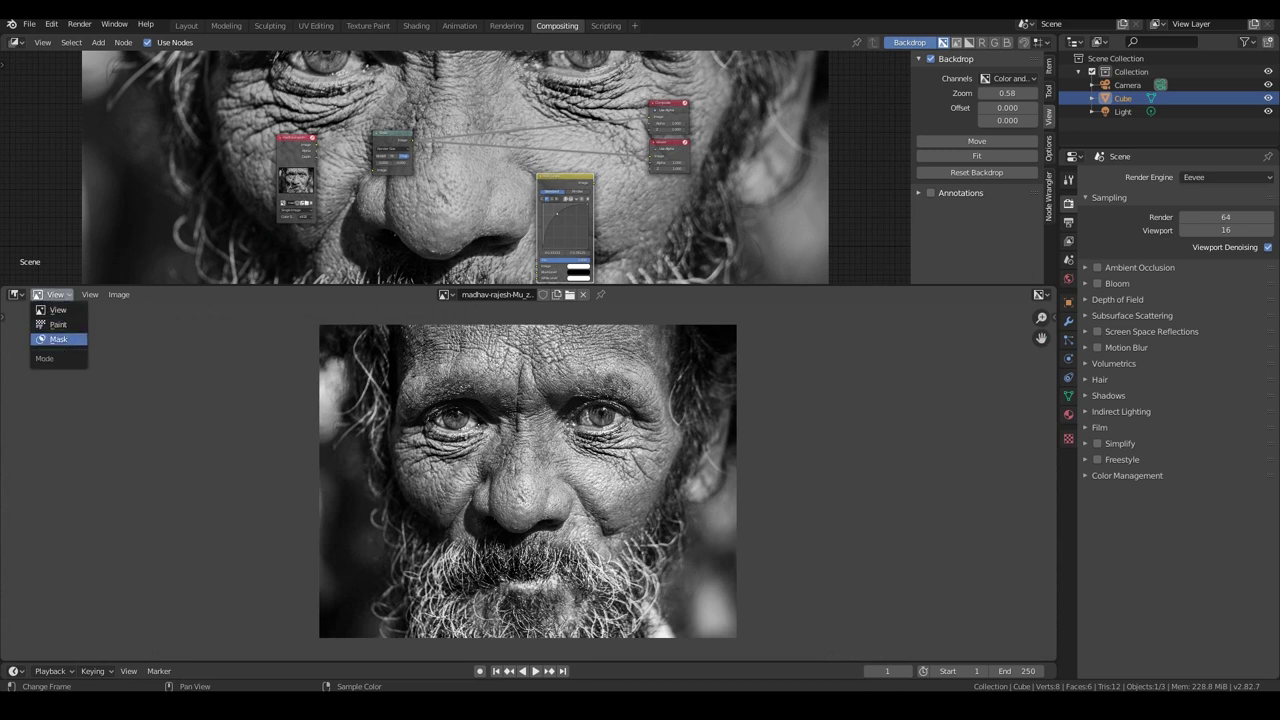
click(52, 339)
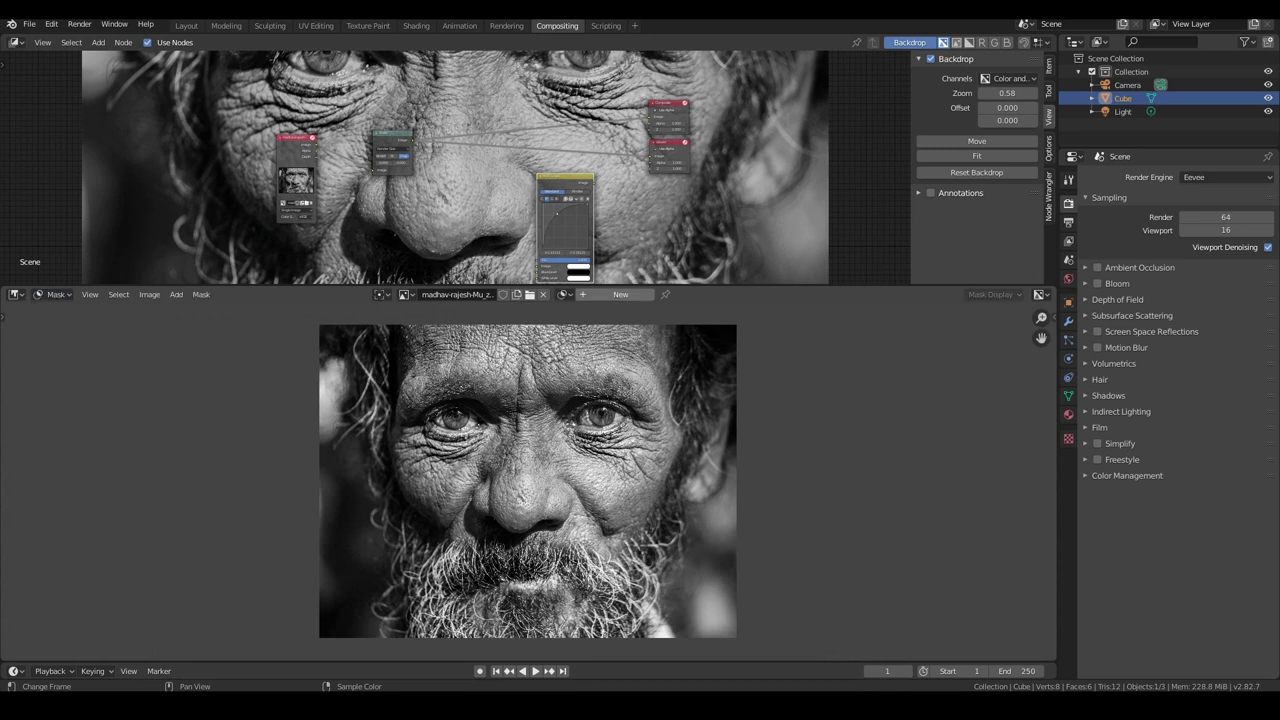
click(621, 294)
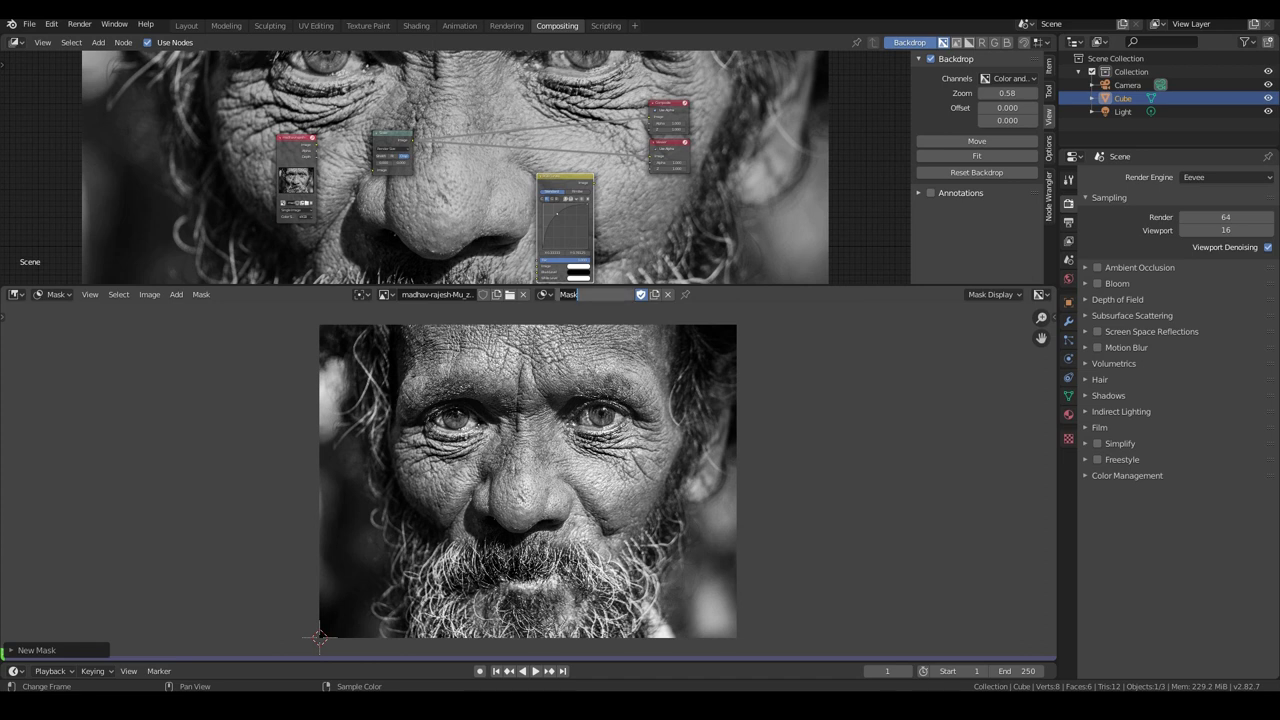
text(LeftEye)
key(Return)
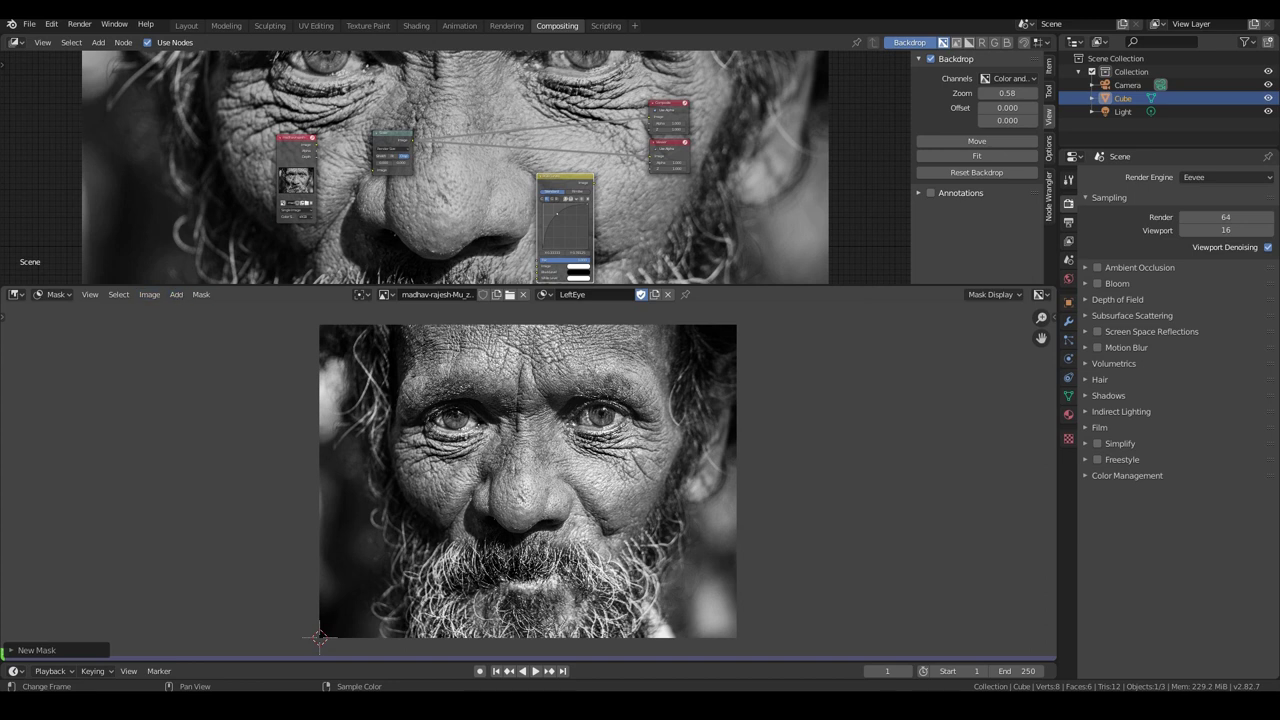
Step: Start outlining the subject's left iris from its upper edge in the LeftEye mask, and undo the misplaced point
scroll(540, 441, up, 2)
scroll(540, 441, up, 1)
key(ctrl)
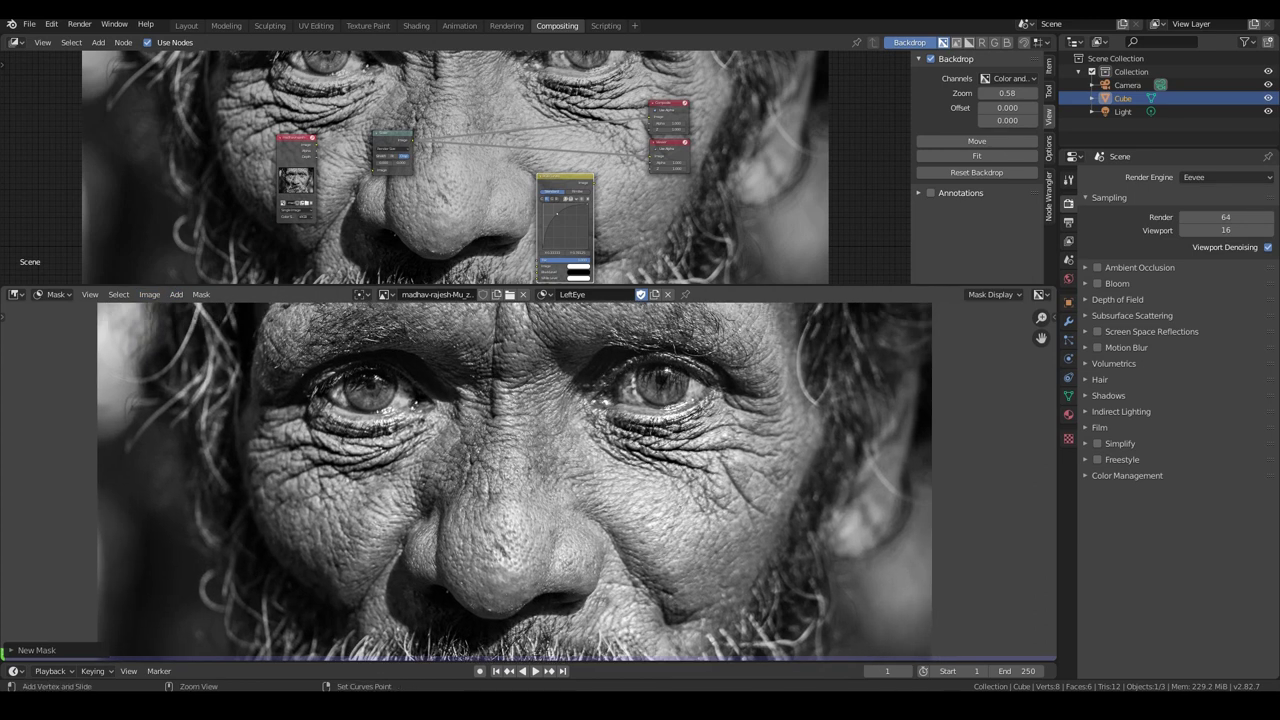
ctrl+click(674, 367)
key(ctrl)
ctrl+click(682, 371)
ctrl+click(682, 378)
key(ctrl+z)
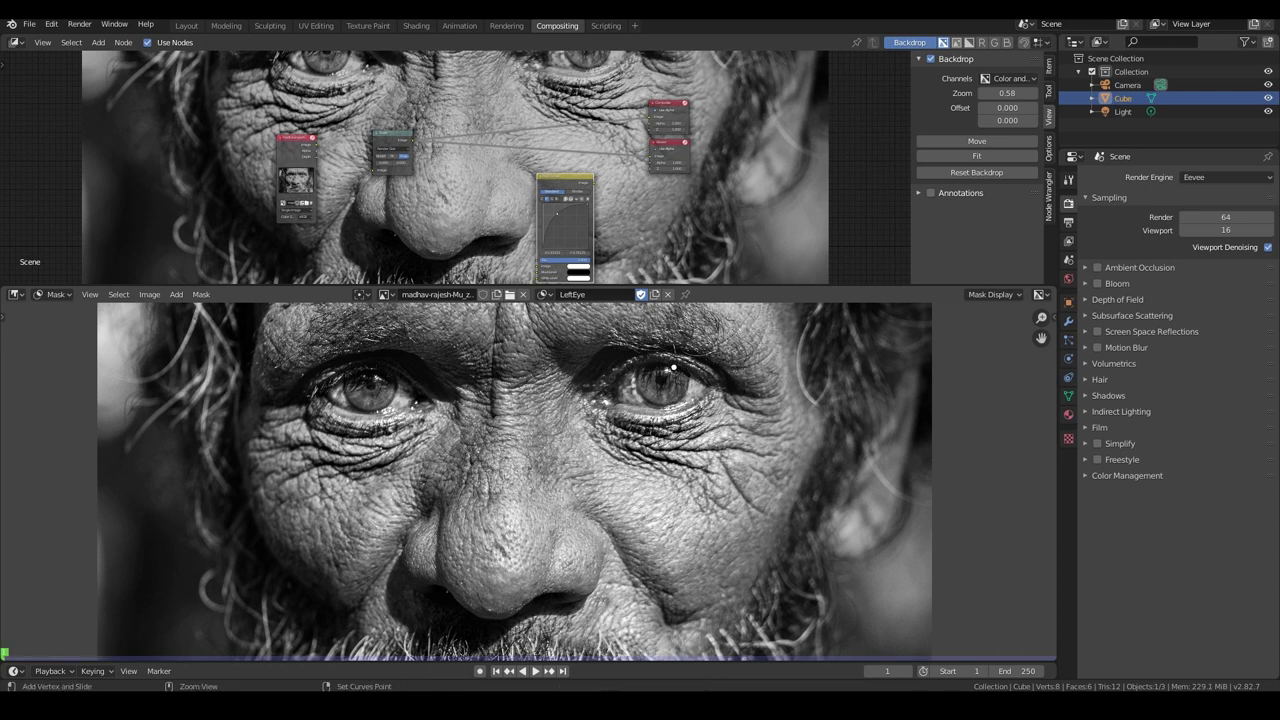
Step: Outline the subject's left iris with mask points and close the spline with Toggle Cyclic
ctrl+click(681, 370)
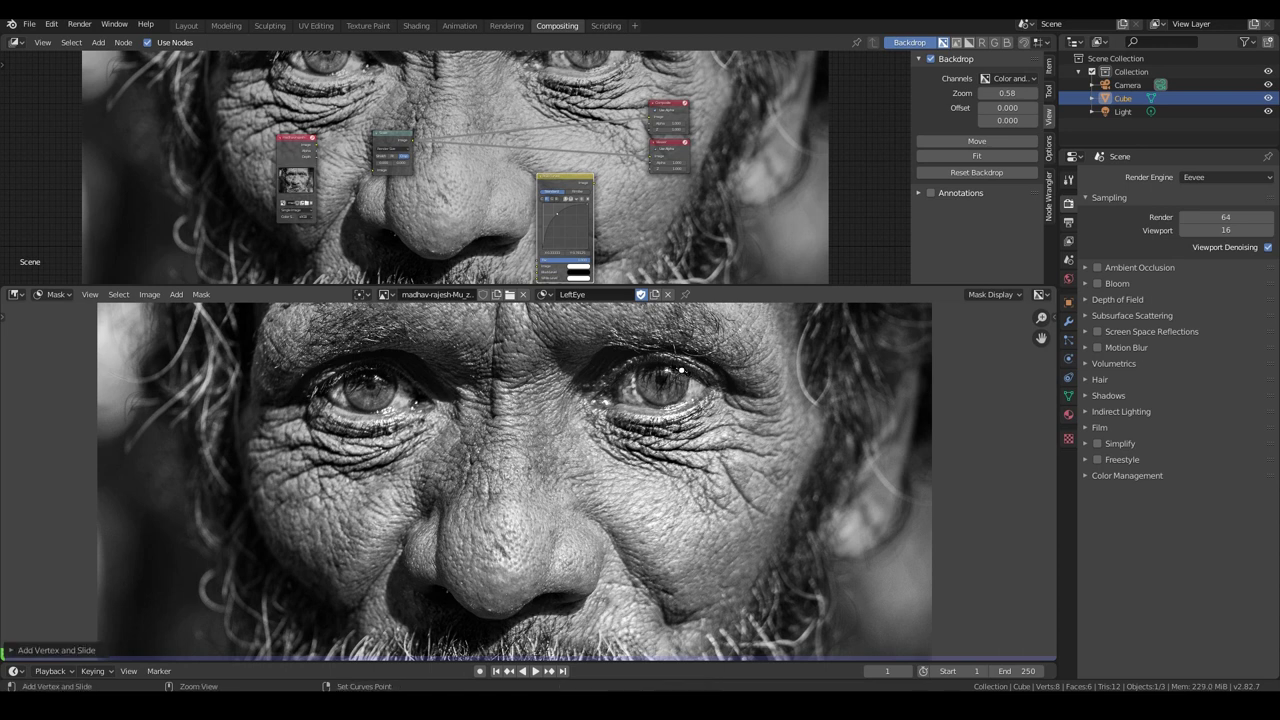
ctrl+click(681, 375)
ctrl+click(681, 384)
ctrl+click(664, 385)
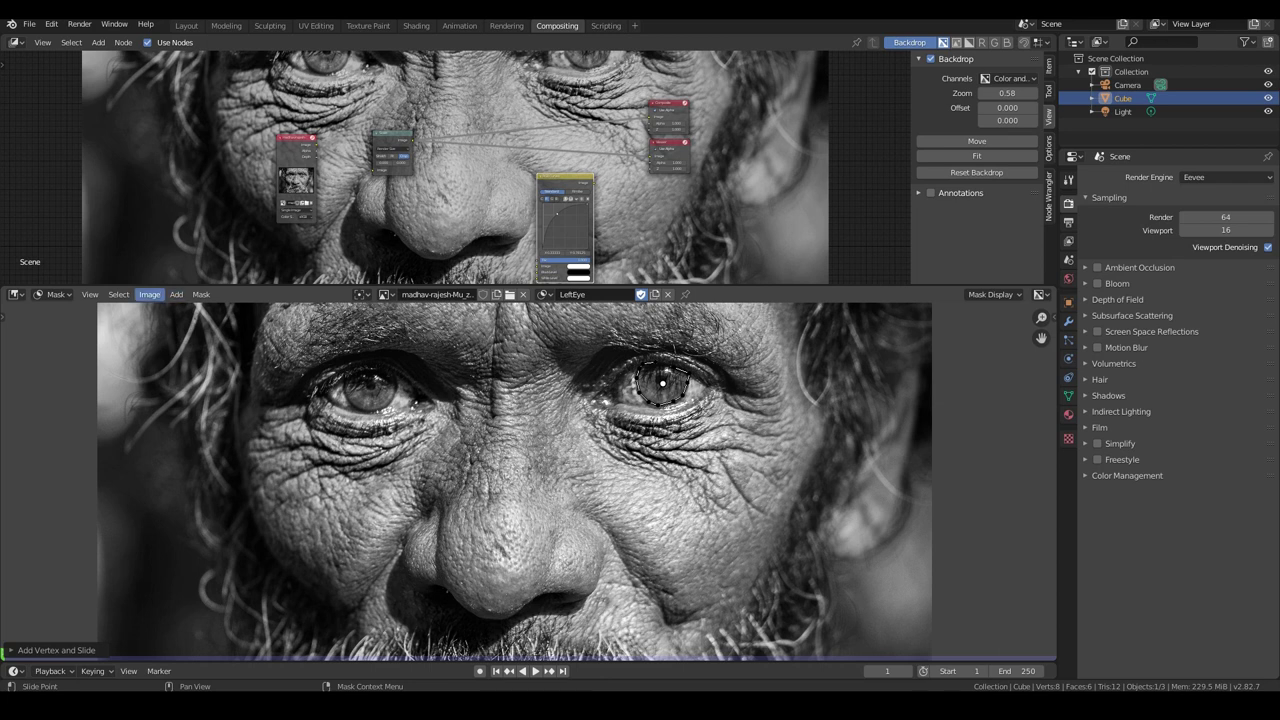
click(201, 294)
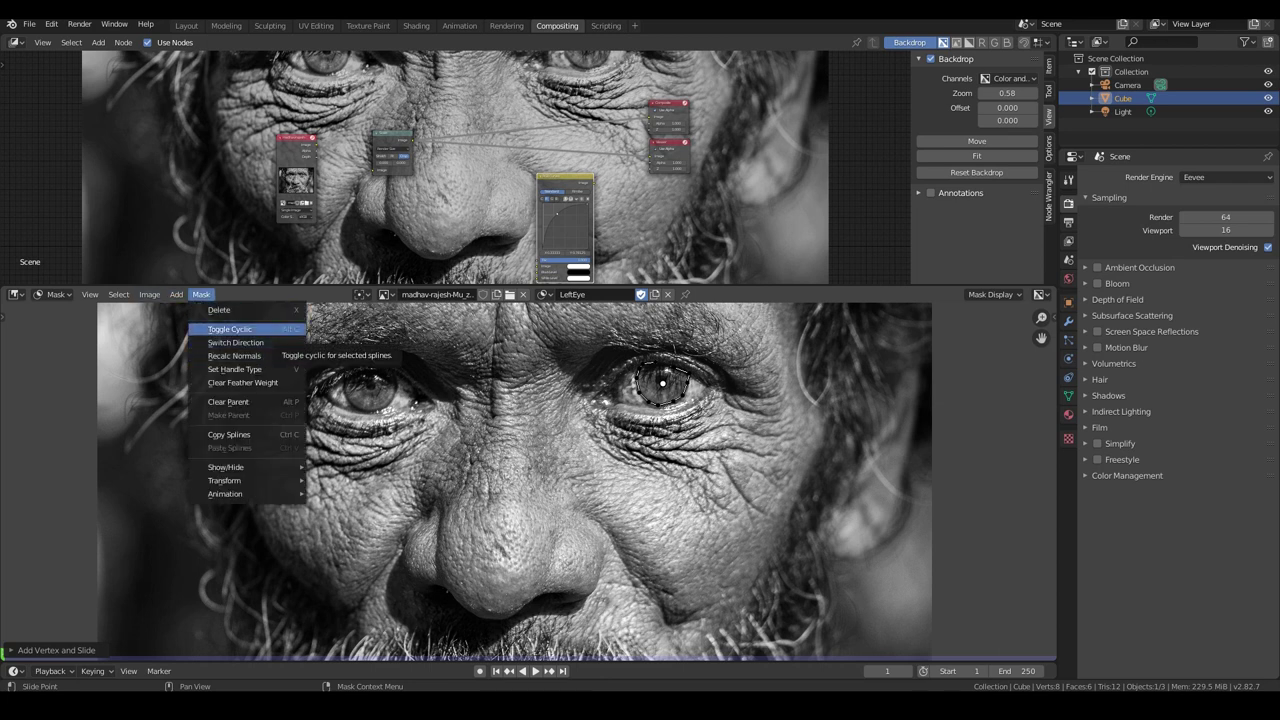
click(230, 329)
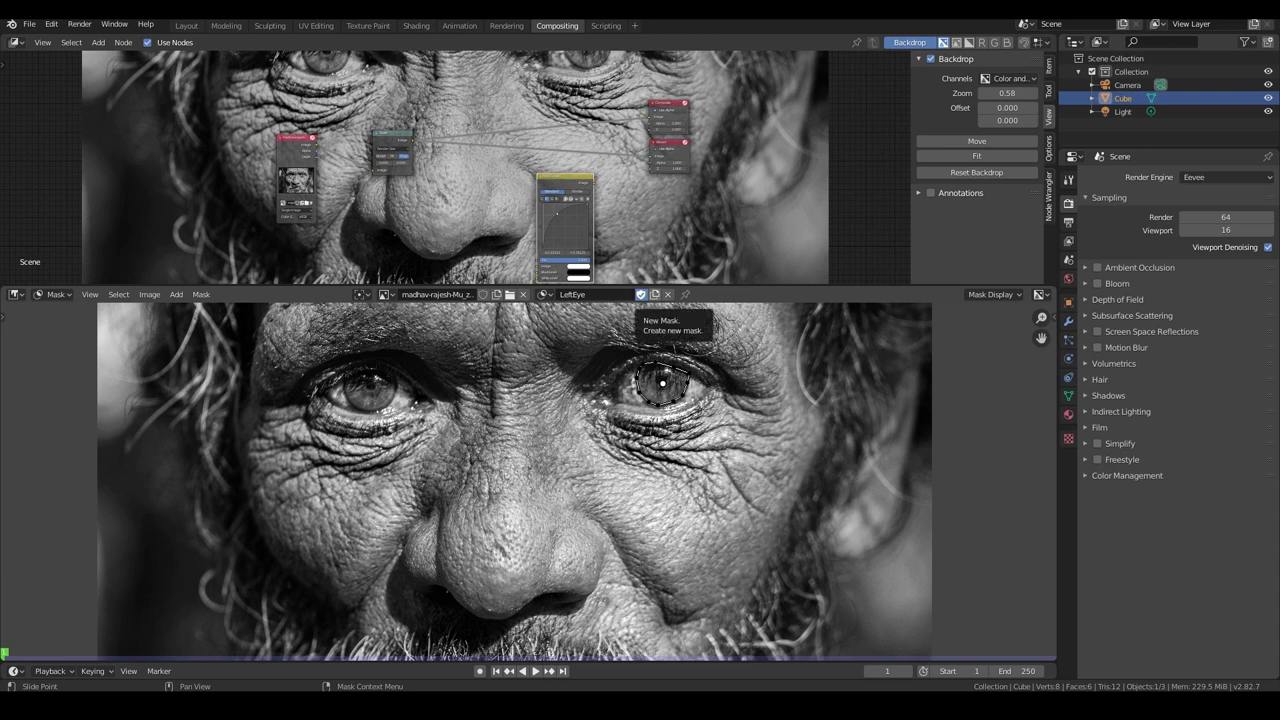
Step: Create a second, empty mask for the same photo and name it RightEye
click(655, 294)
double_click(580, 294)
text(R)
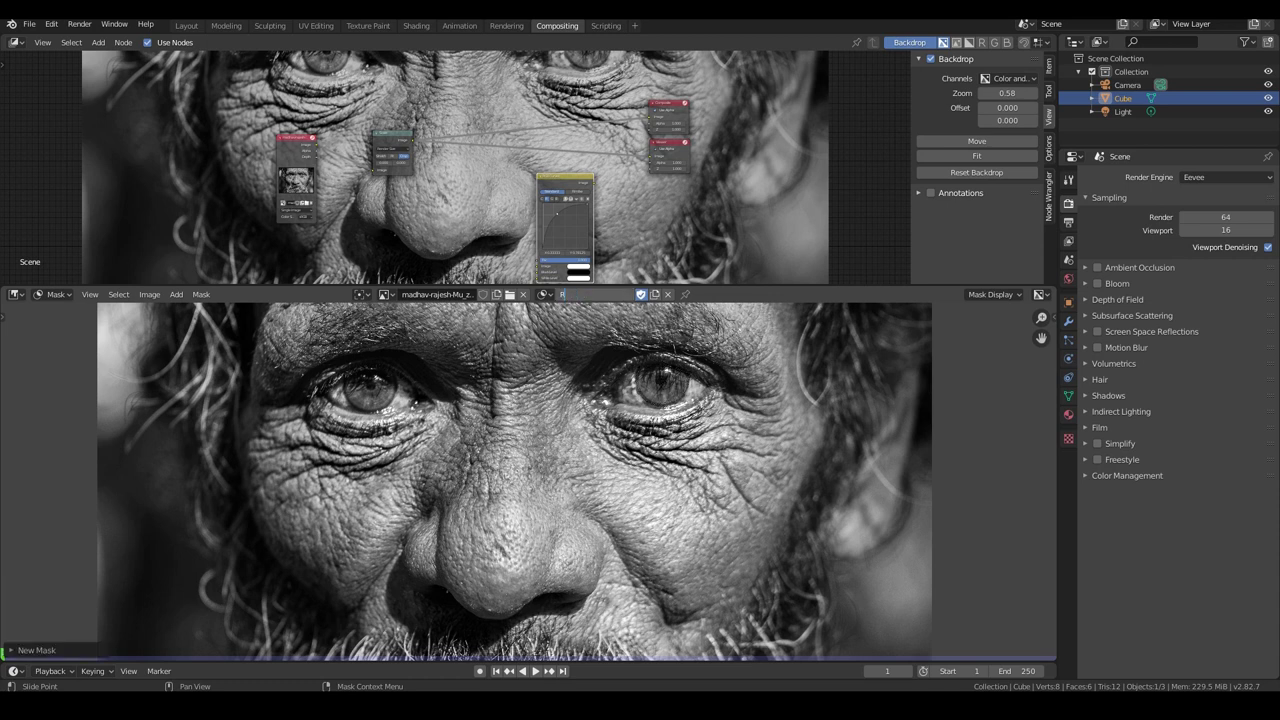
text(ight EEye)
key(Return)
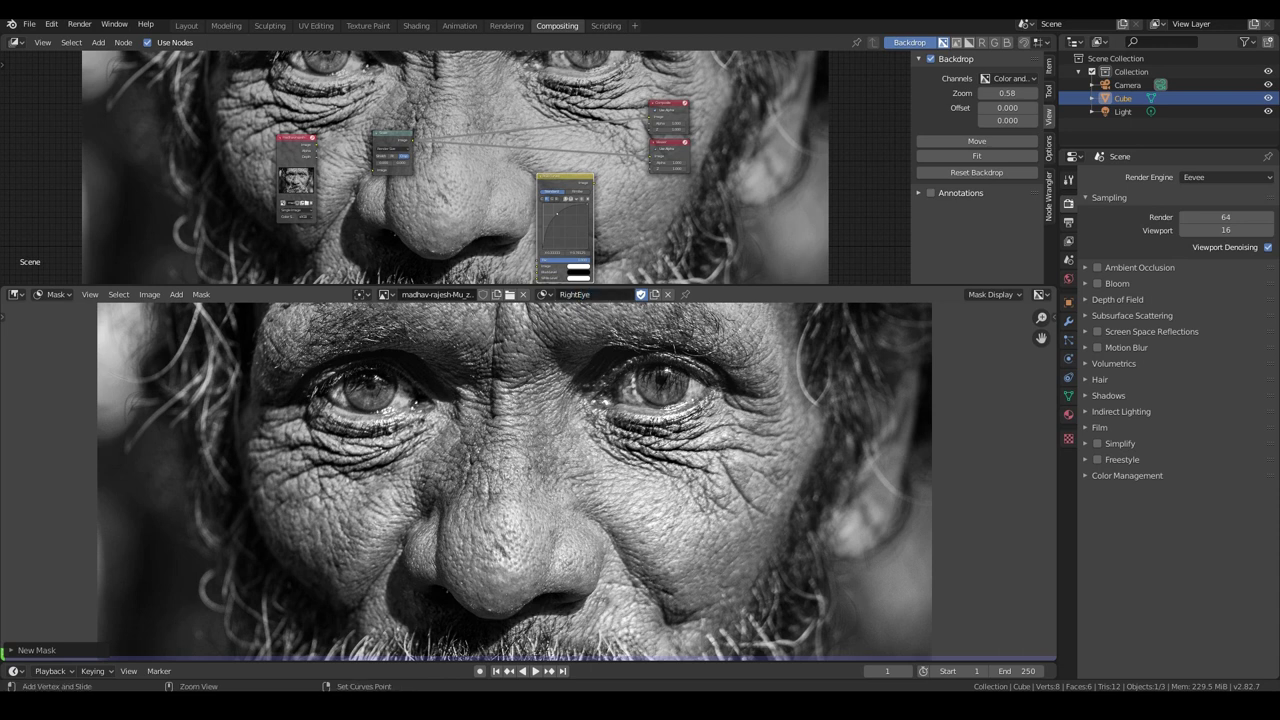
Step: Trace the subject's right iris with points in the RightEye mask and make the outline cyclic
ctrl+click(390, 372)
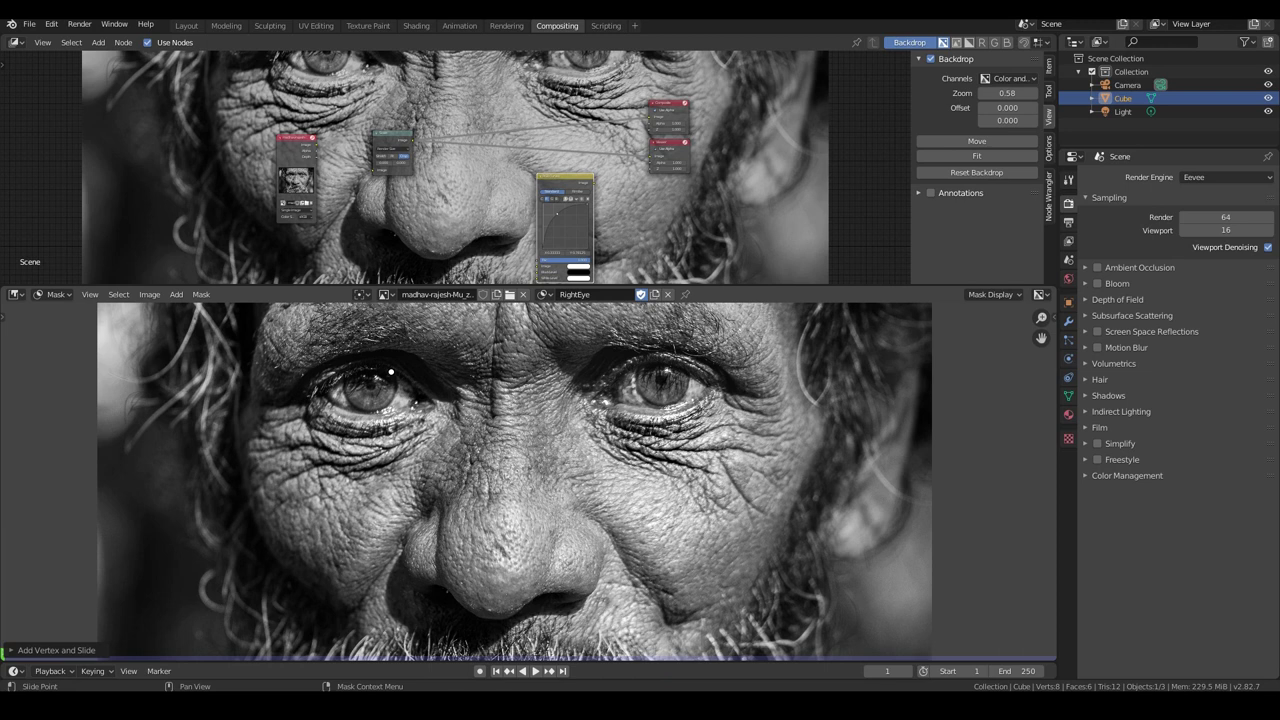
key(ctrl+z)
ctrl+click(394, 379)
ctrl+click(389, 392)
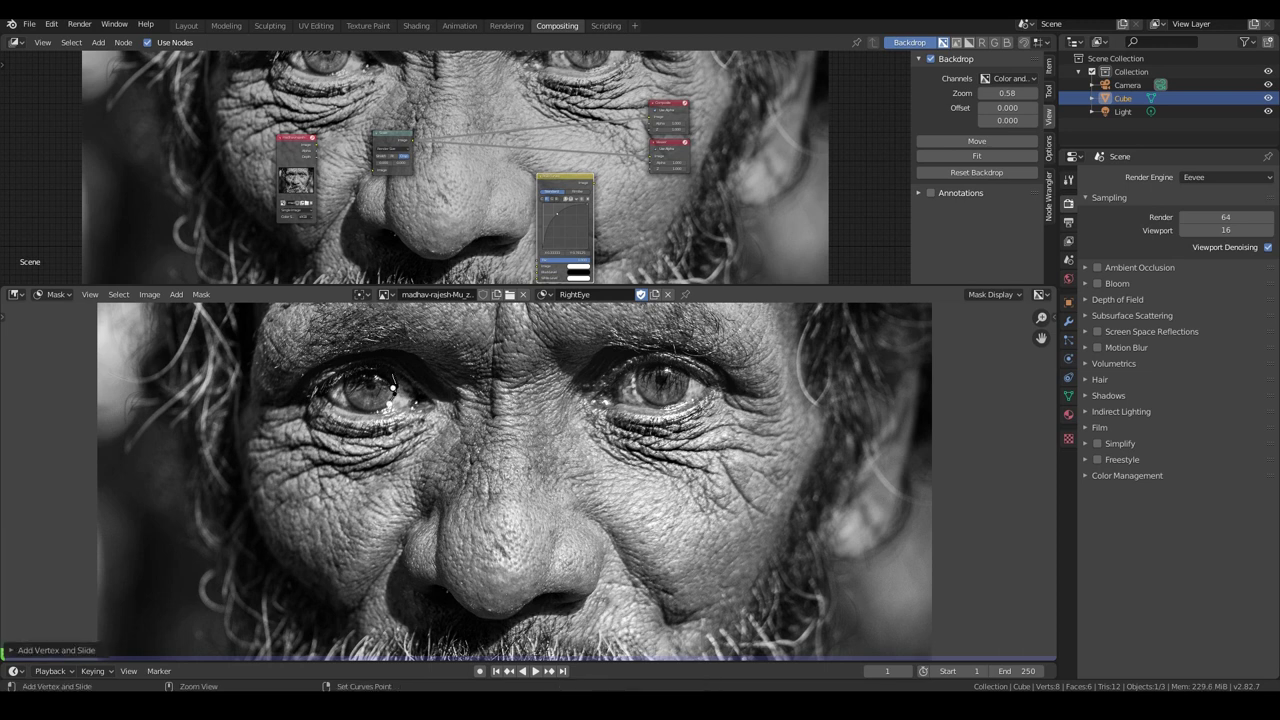
ctrl+click(357, 407)
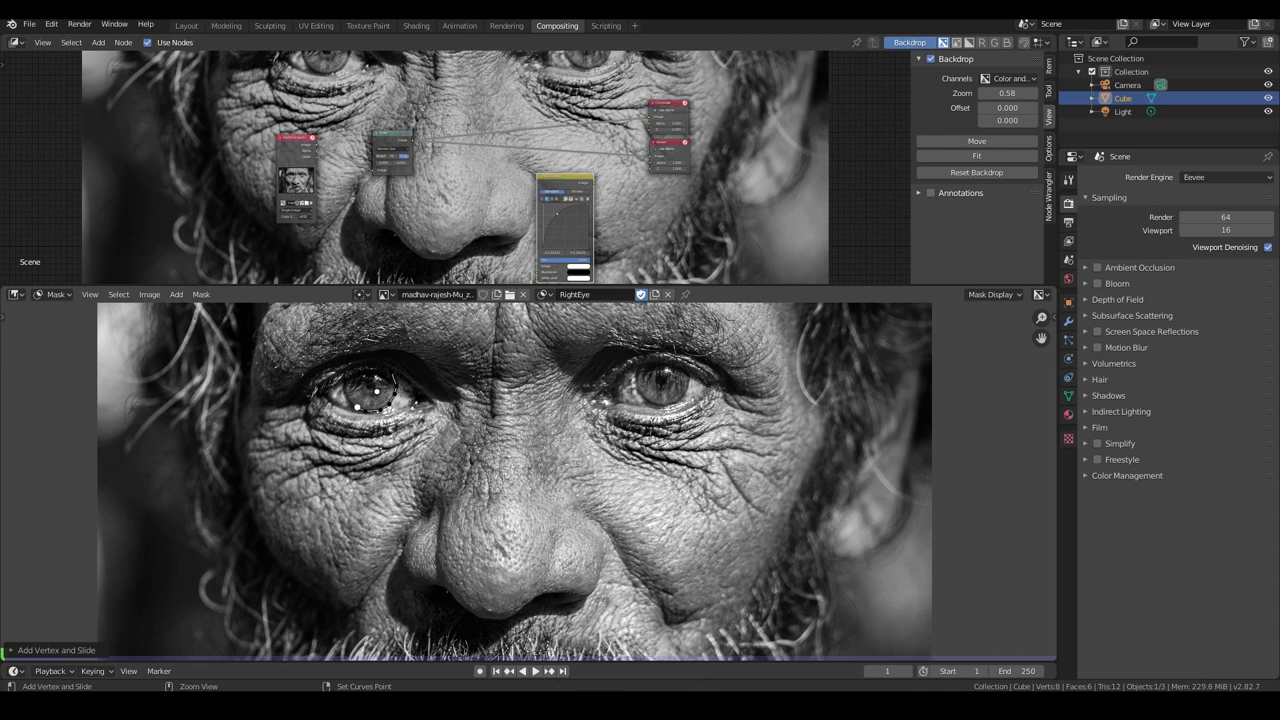
ctrl+click(348, 399)
ctrl+click(344, 386)
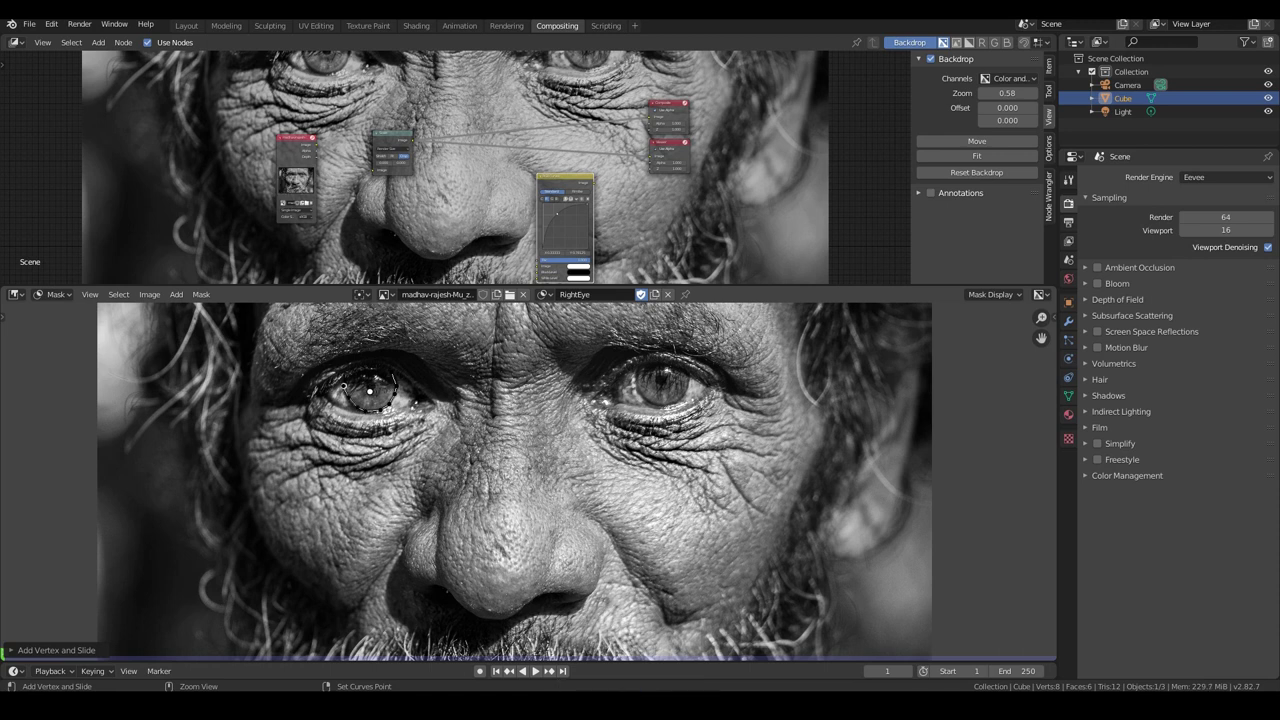
ctrl+click(352, 374)
ctrl+click(363, 370)
ctrl+click(376, 370)
key(alt+c)
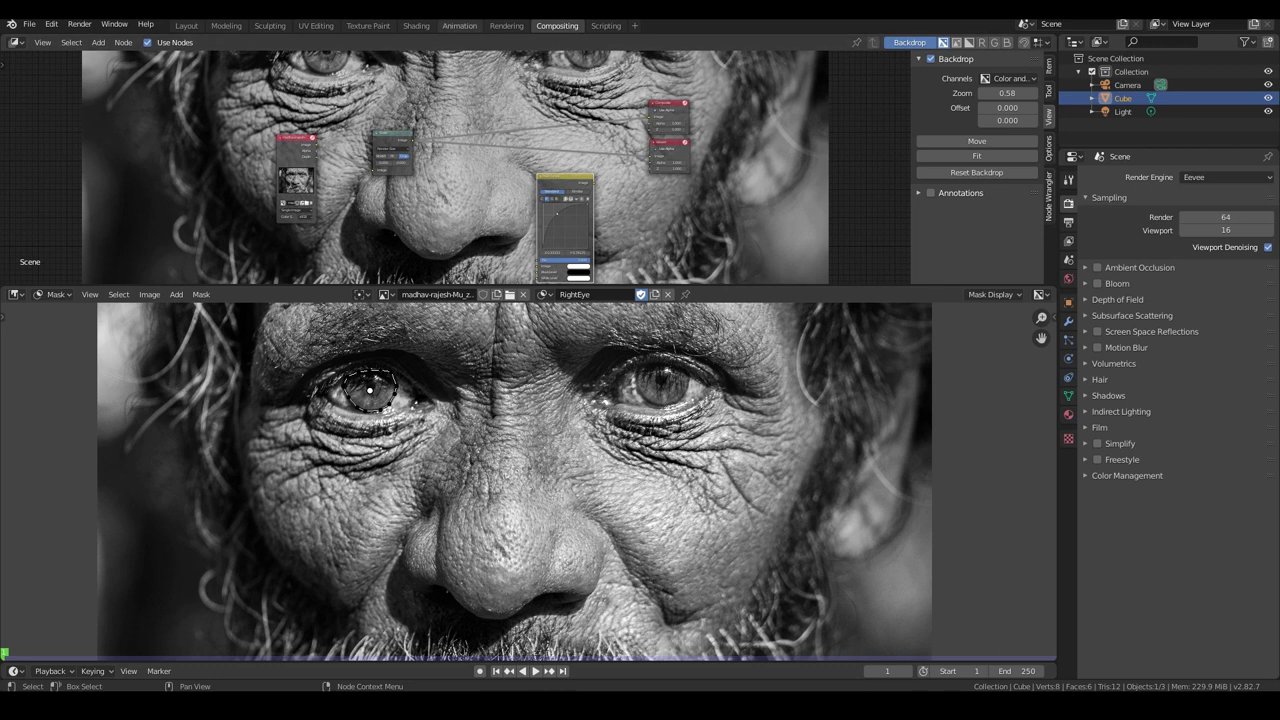
Step: Enlarge the compositor area again and add a Mask node between Scale and RGB Curves that uses the LeftEye mask
drag(568, 285, 568, 630)
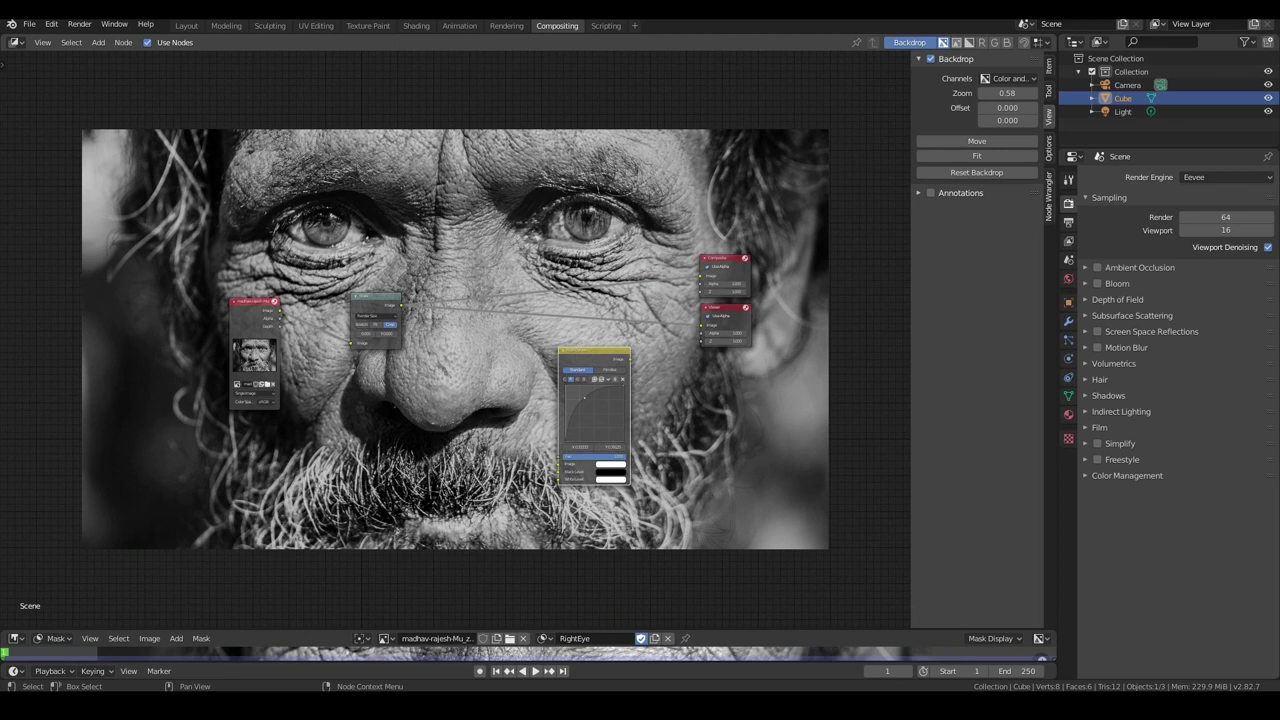
key(shift+a)
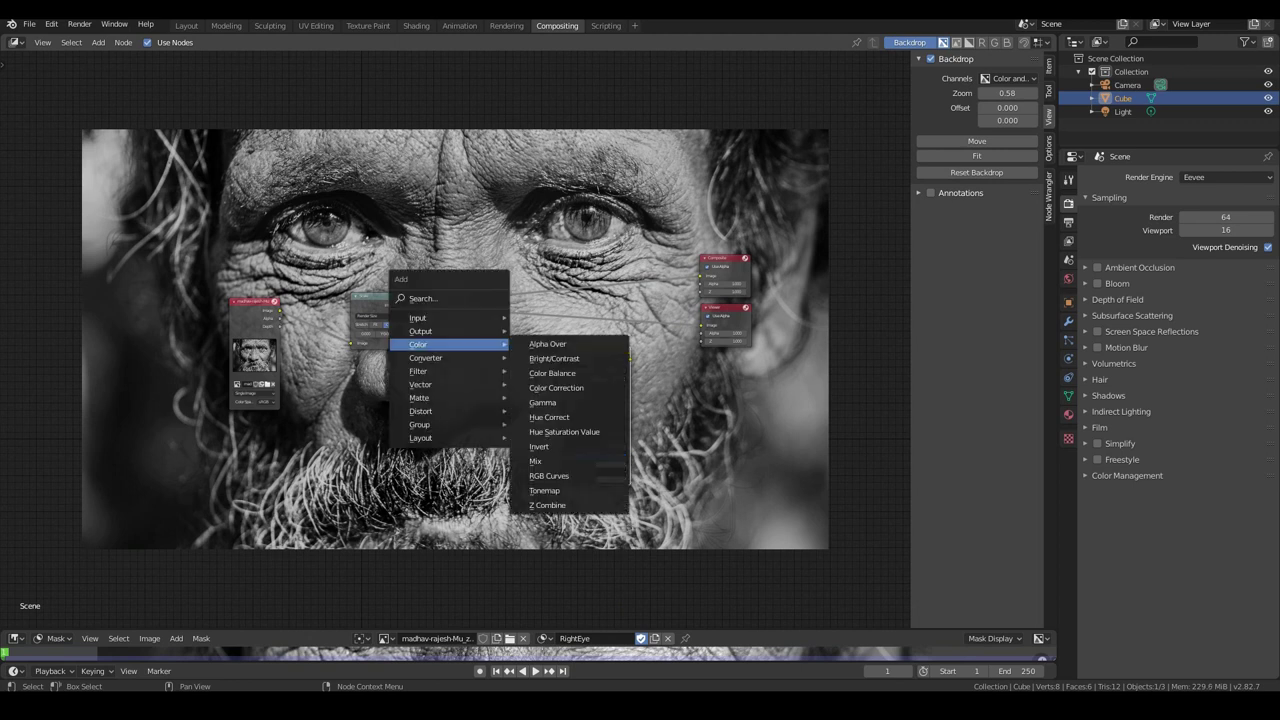
click(560, 381)
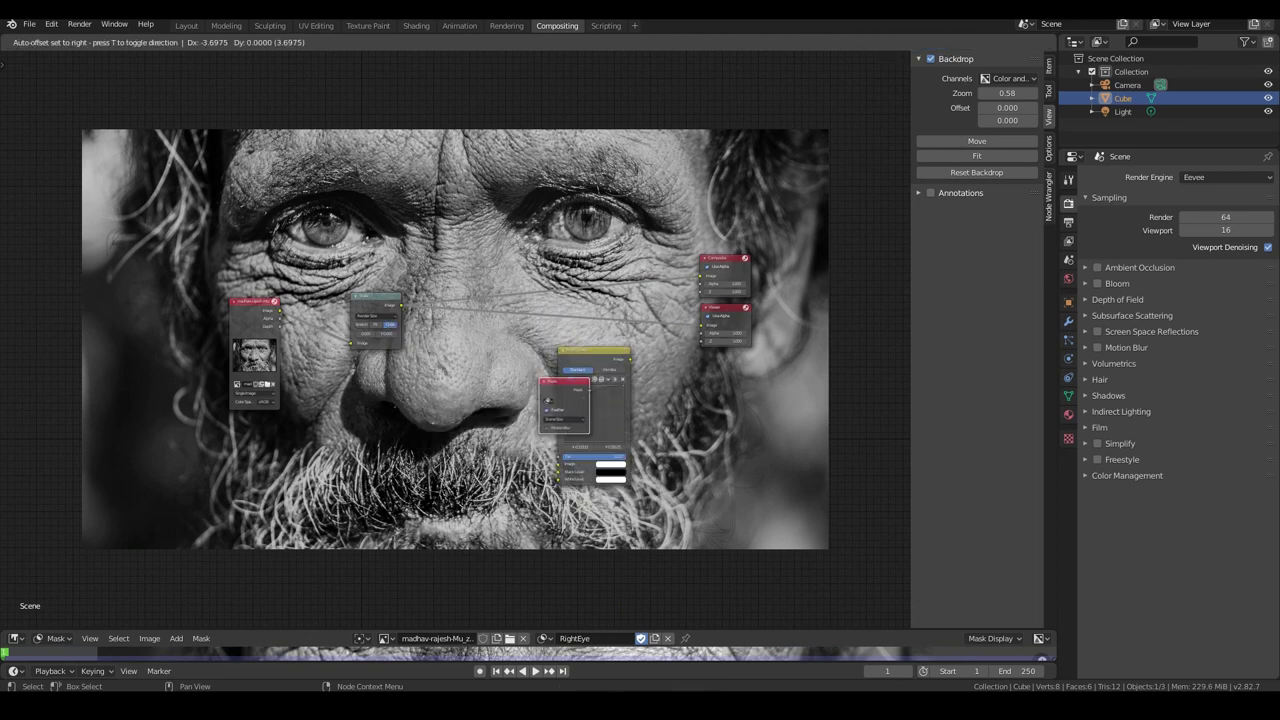
click(493, 357)
scroll(493, 357, up, 4)
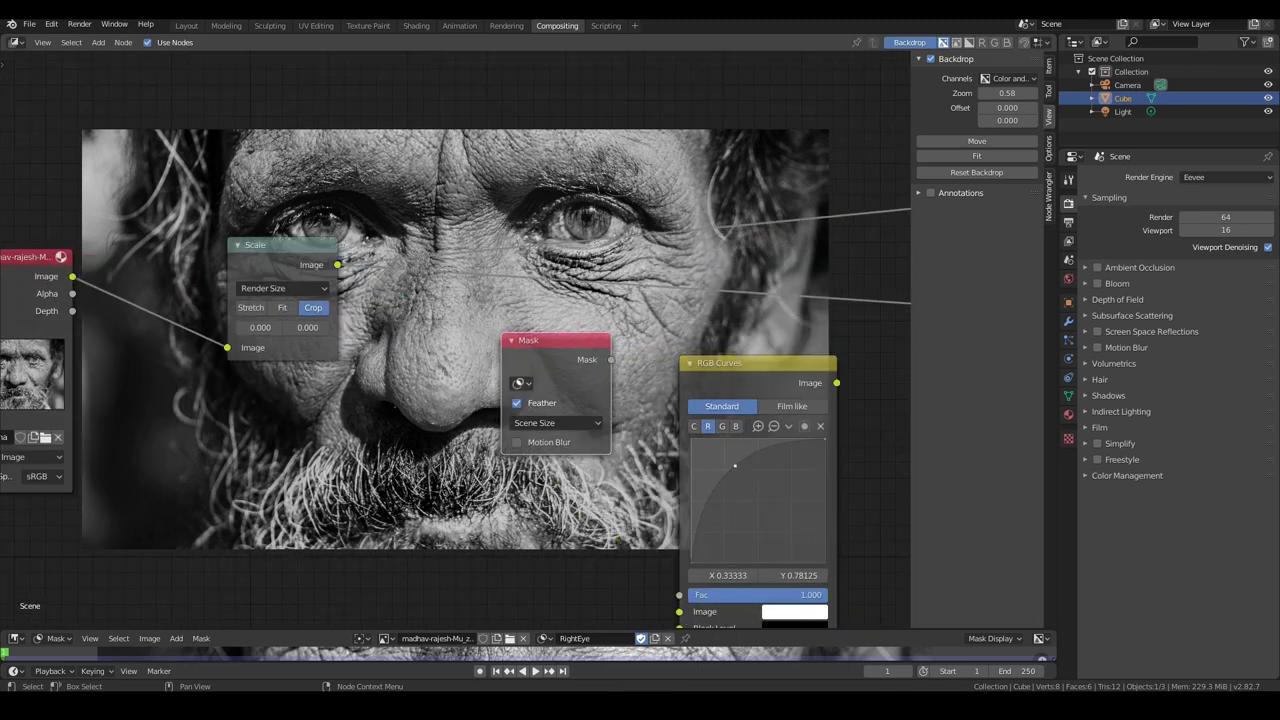
click(521, 383)
click(545, 407)
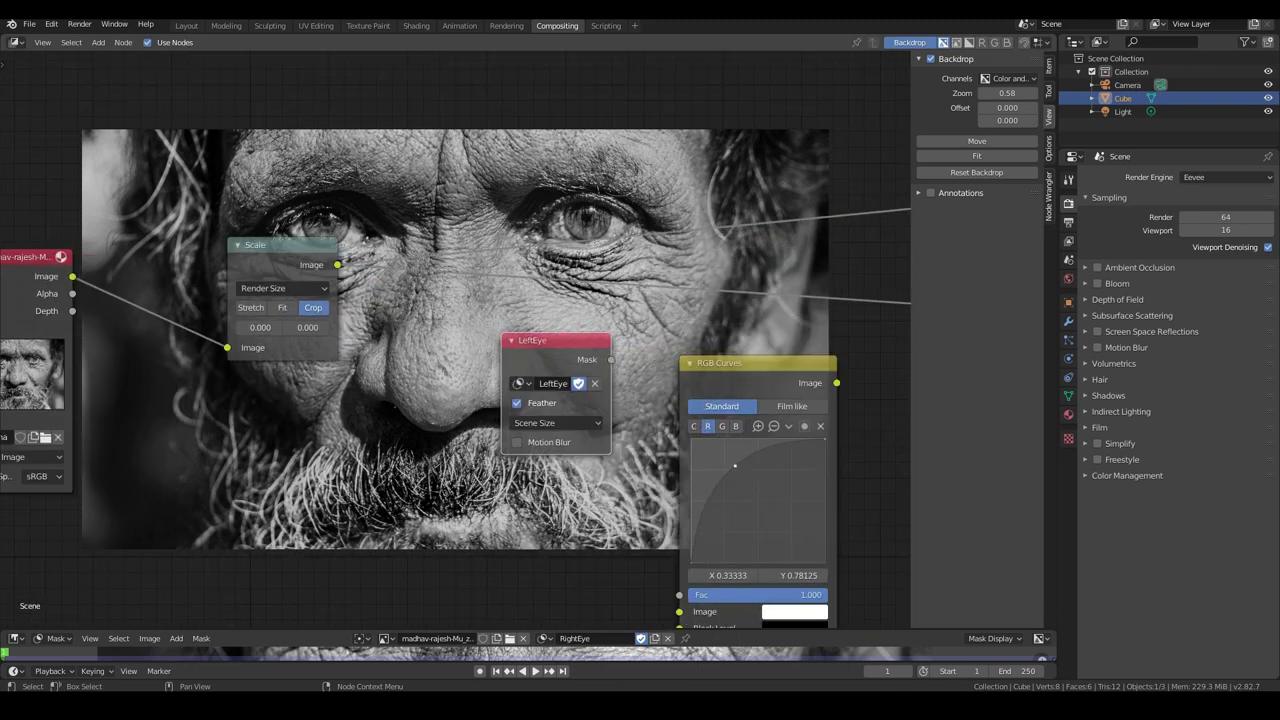
Step: Shift the LeftEye node toward the Scale node, duplicate it, and assign the RightEye mask to the copy
drag(550, 341, 453, 314)
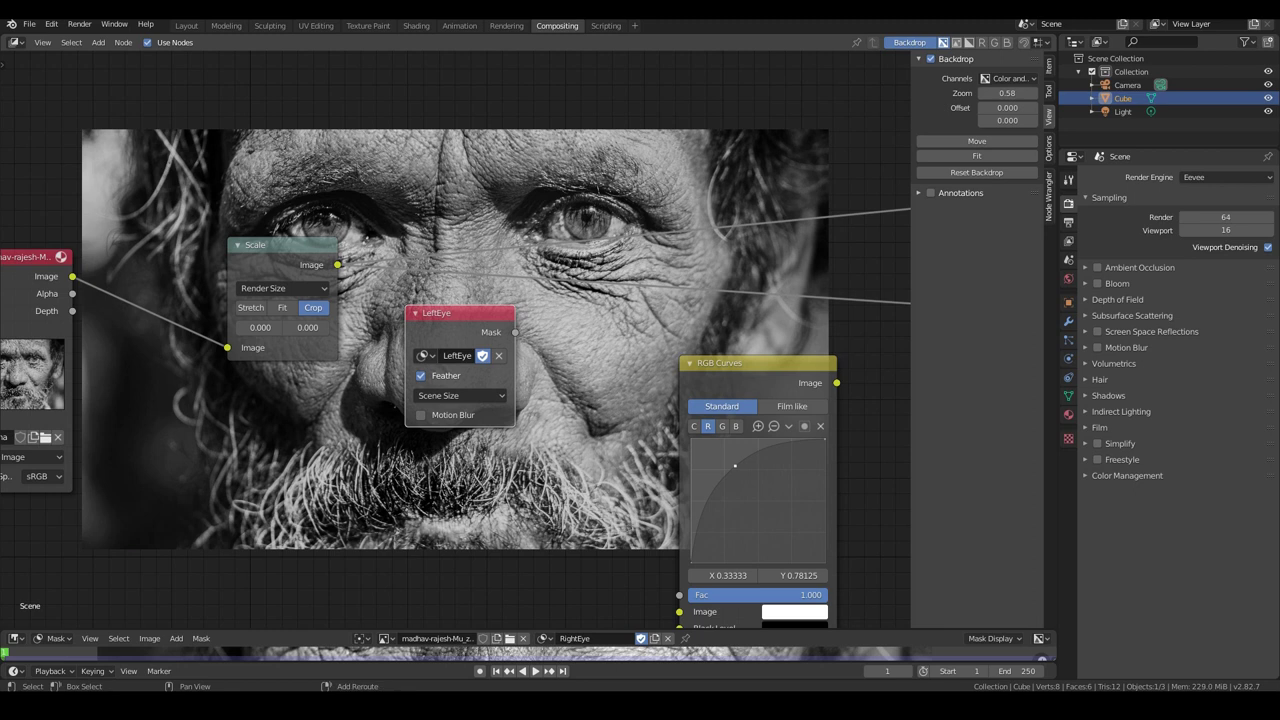
key(shift+d)
key(Return)
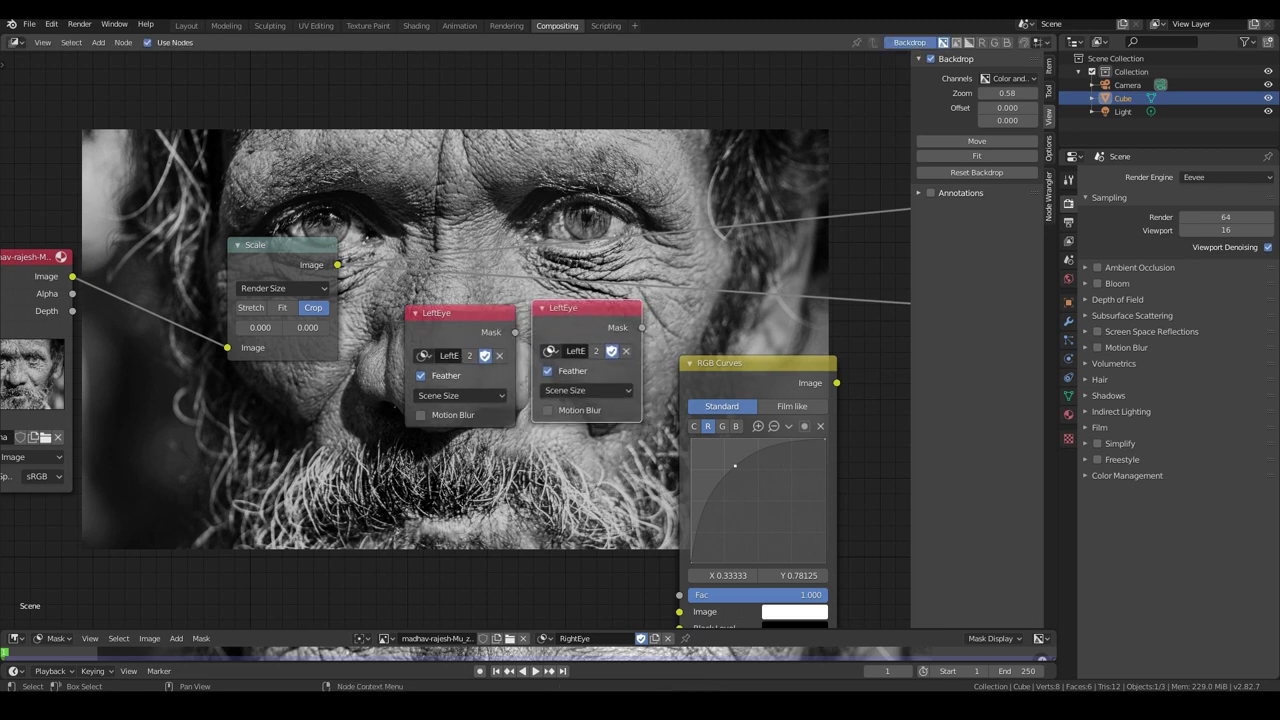
click(549, 351)
click(580, 376)
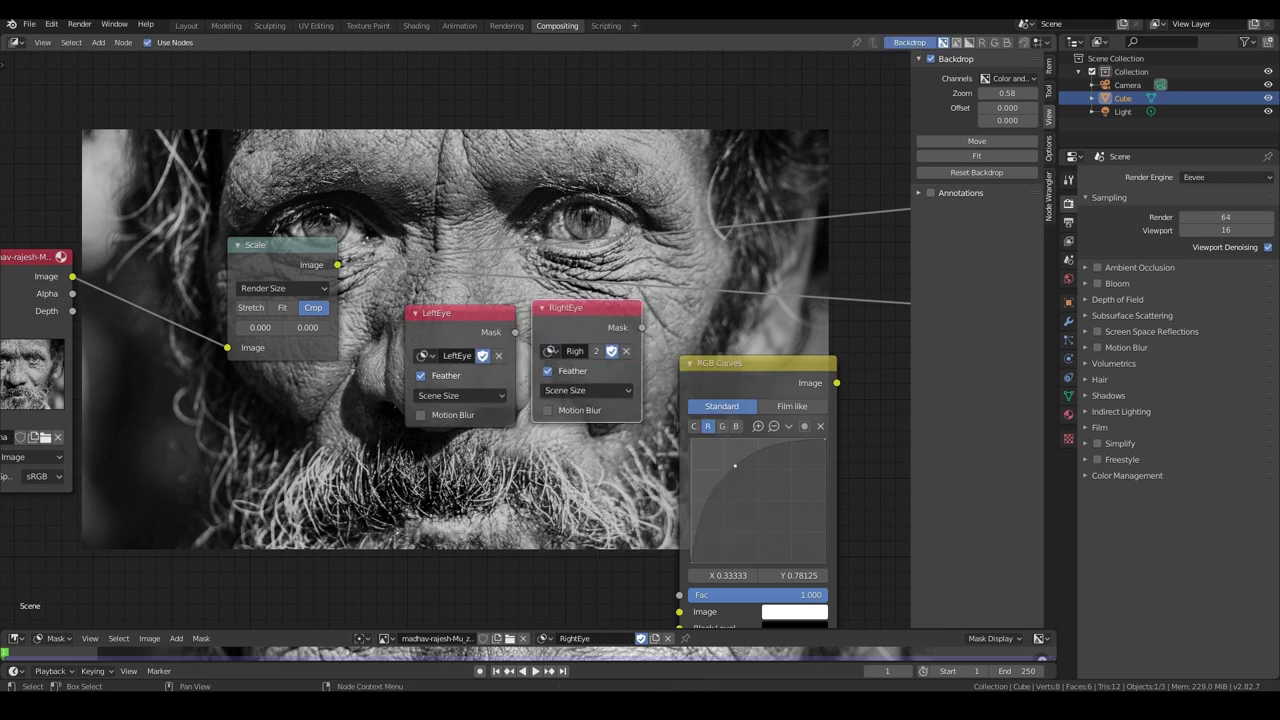
Step: Spread out the nodes, with RGB Curves further below the main link and the LeftEye and RightEye nodes above it
key(Home)
scroll(456, 338, down, 2)
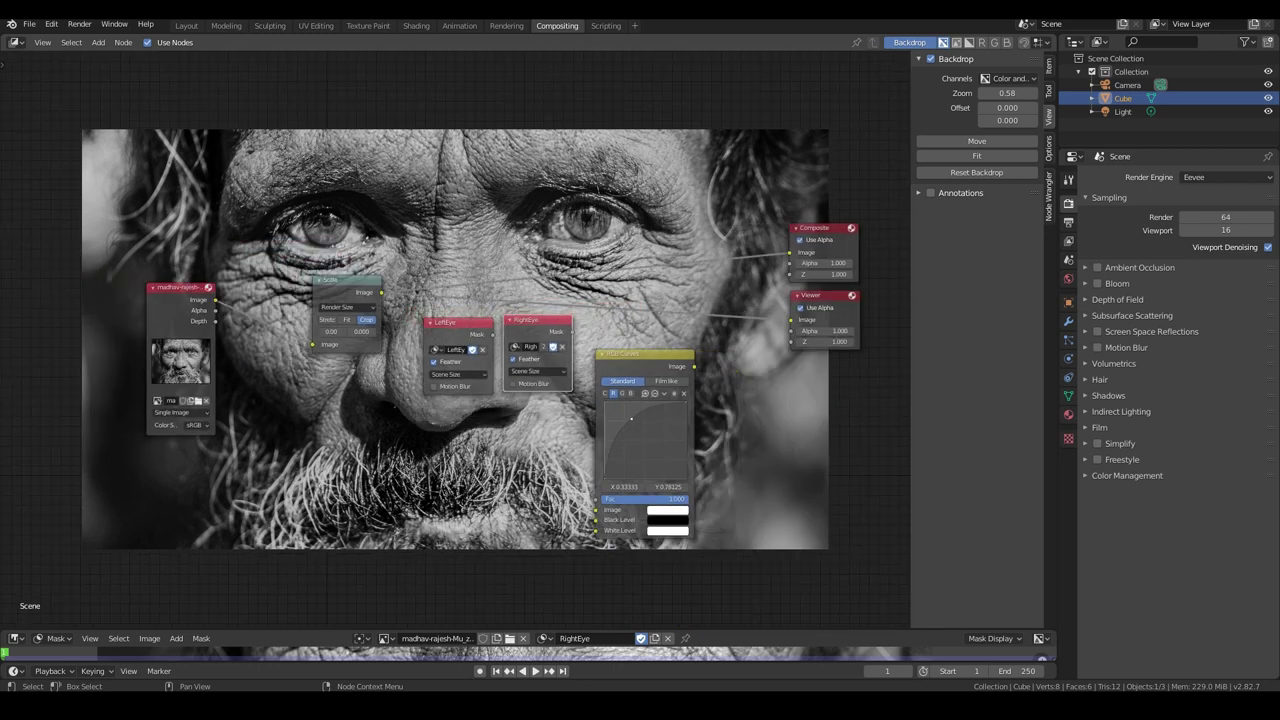
drag(643, 354, 693, 433)
drag(459, 323, 464, 187)
drag(540, 322, 634, 178)
Step: Insert a Mix node on the link between Scale and Viewer, and connect the LeftEye mask to its Fac input
key(shift+a)
mouse_move(450, 384)
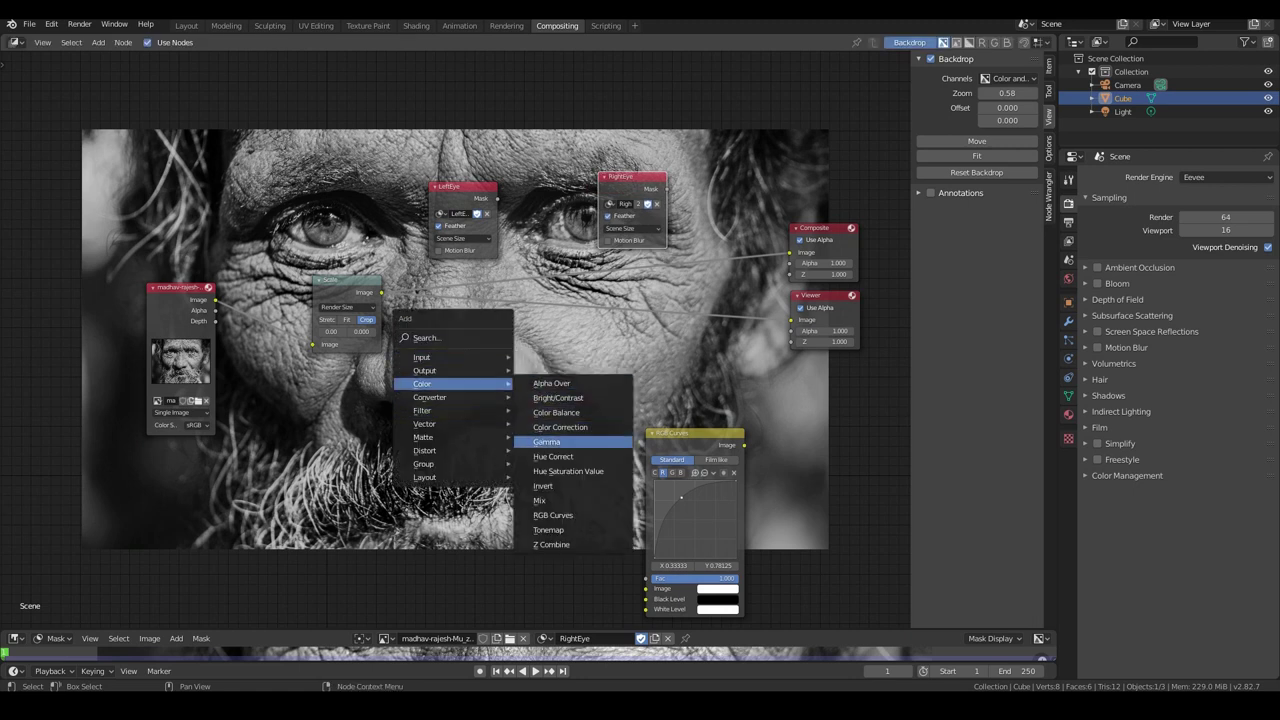
click(540, 500)
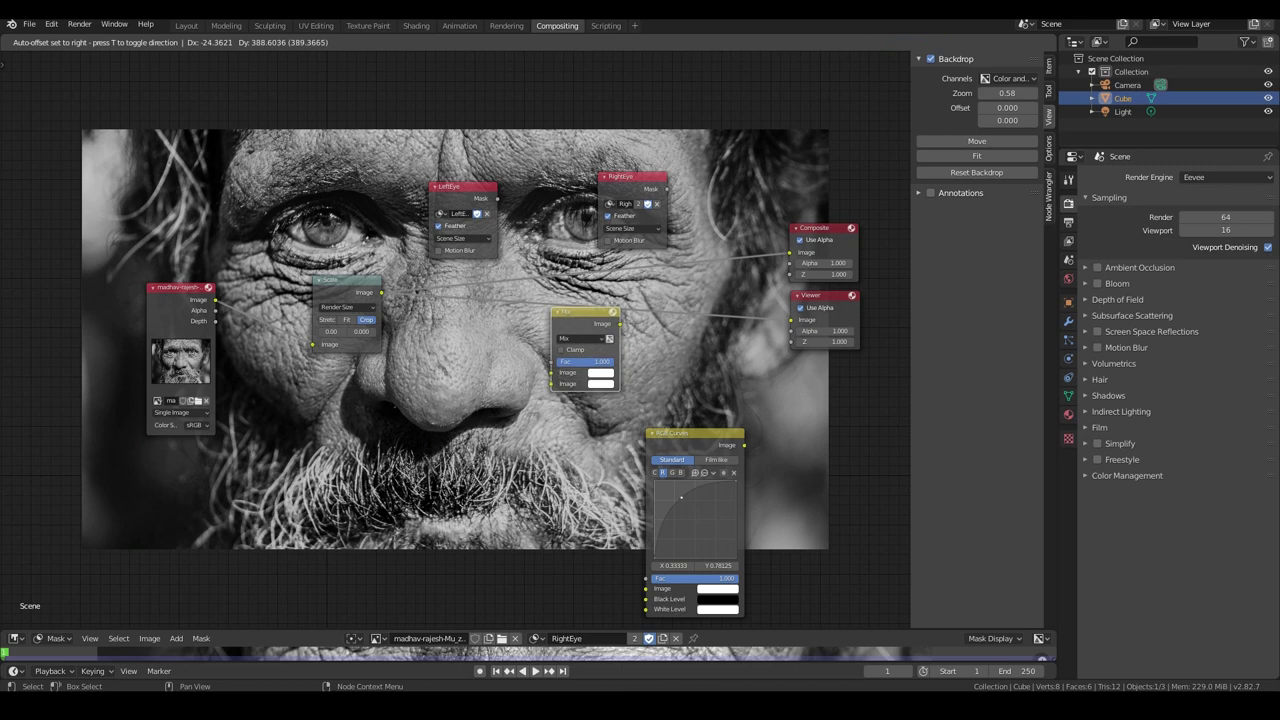
click(563, 317)
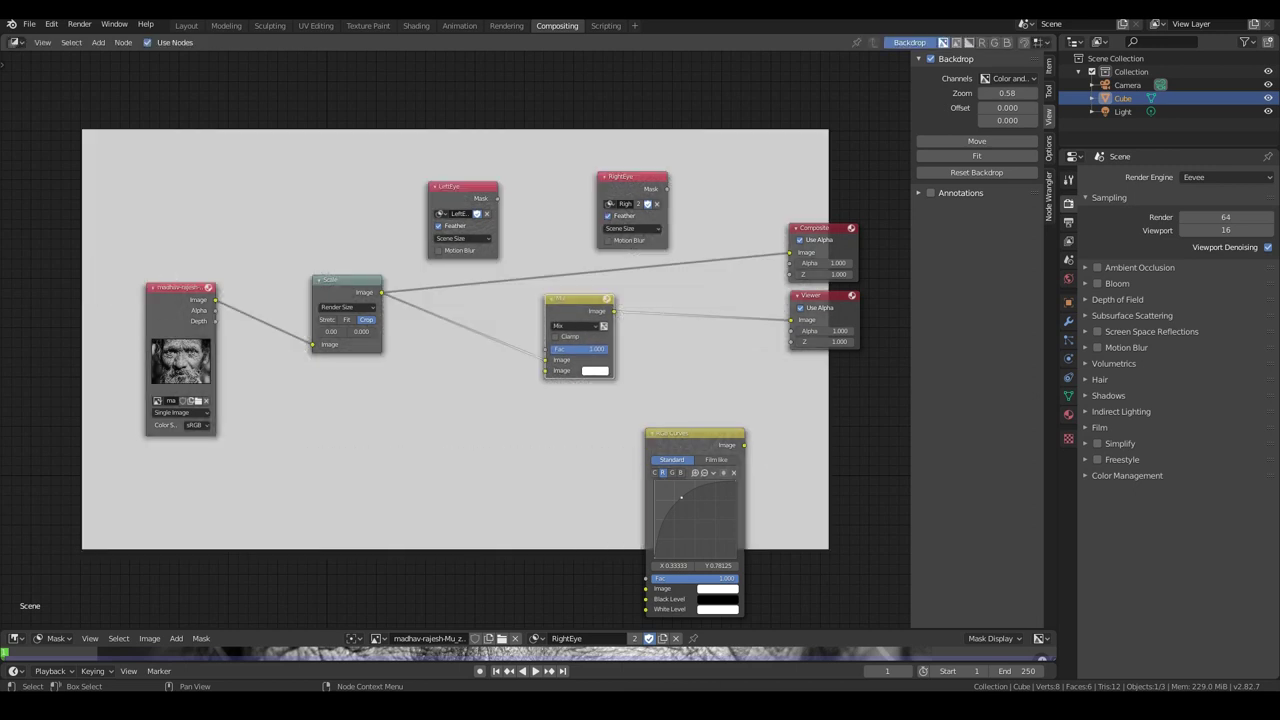
drag(497, 198, 546, 348)
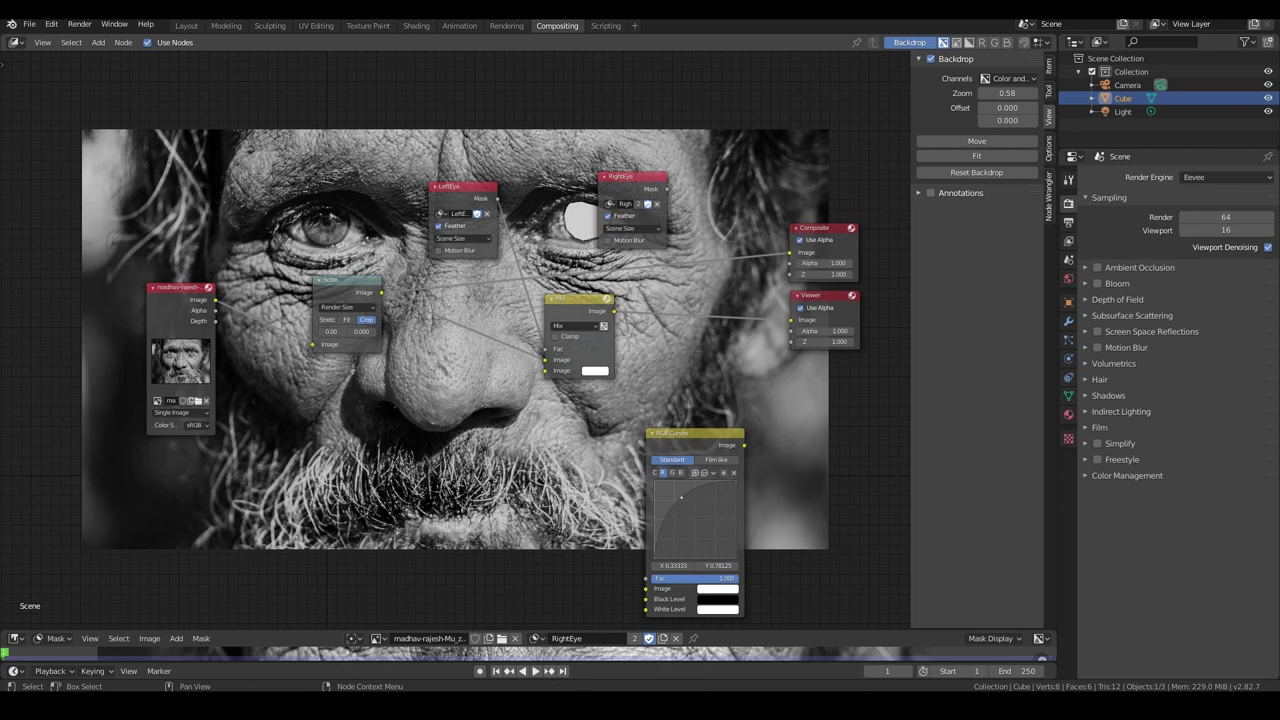
middle_drag(546, 400, 565, 401)
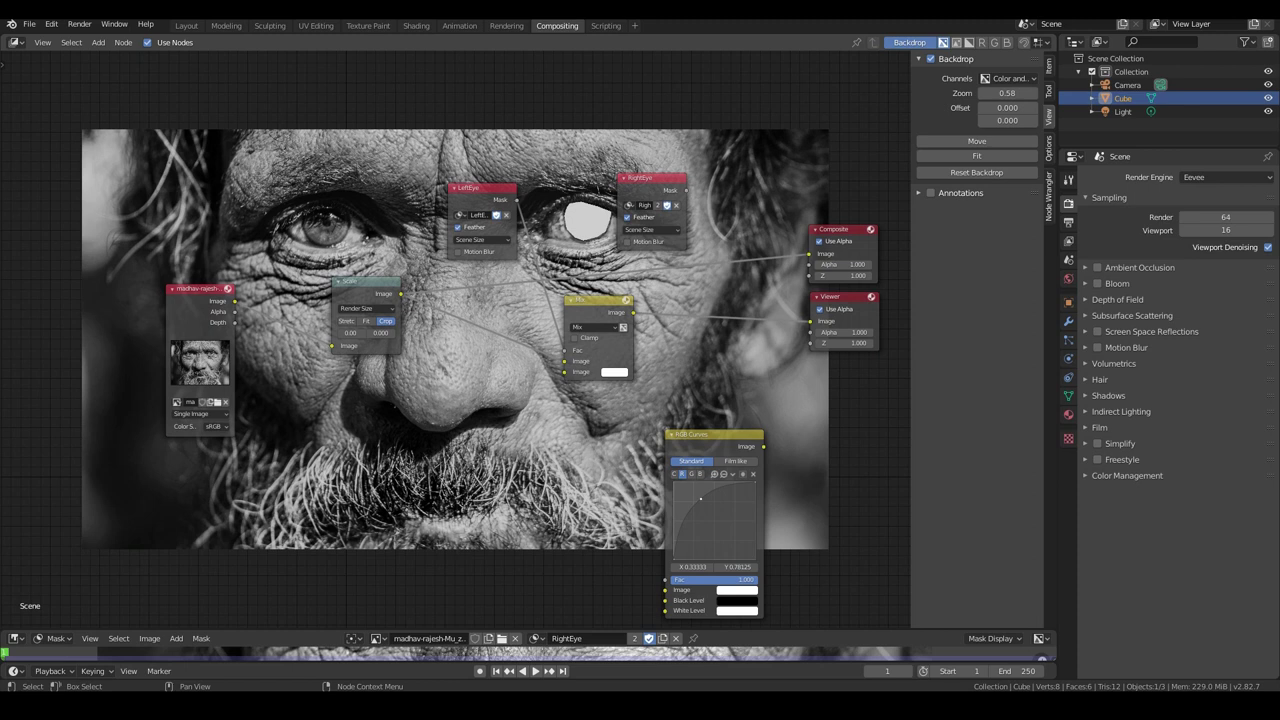
Step: Insert a duplicate of the Mix node between Mix and Viewer, and connect the RightEye mask to its Fac input
drag(597, 300, 587, 300)
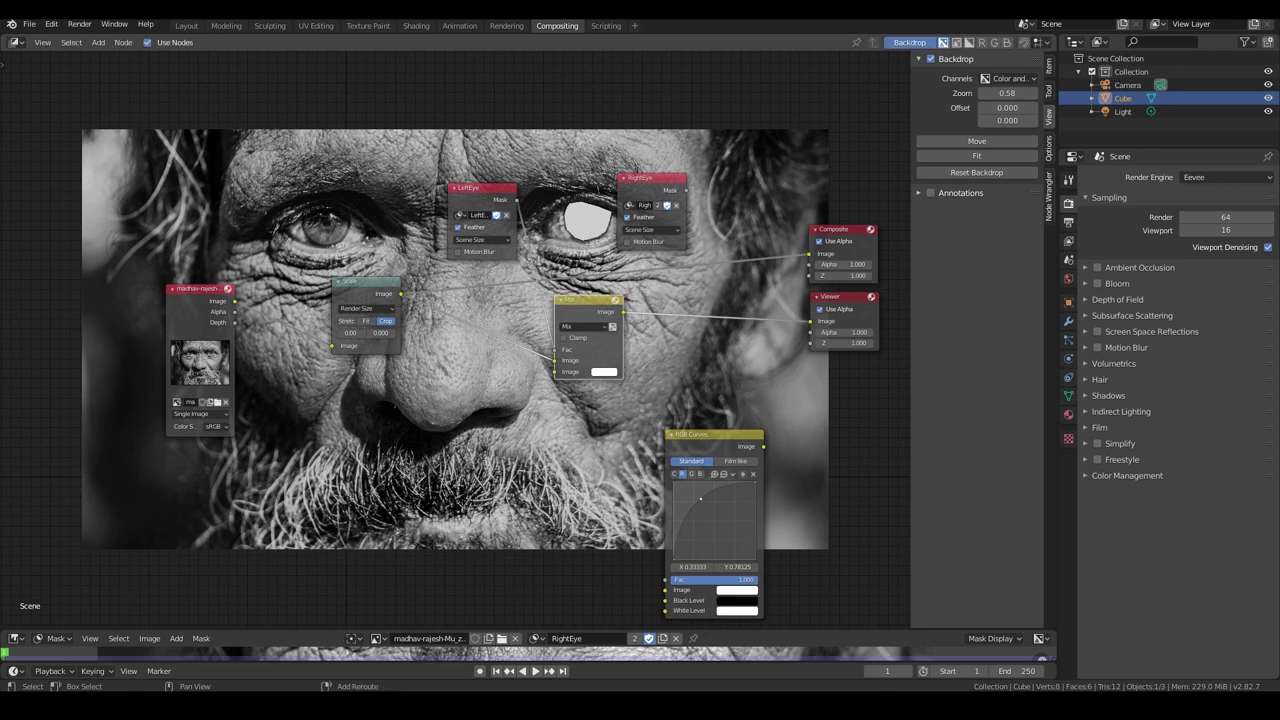
key(shift+d)
click(734, 296)
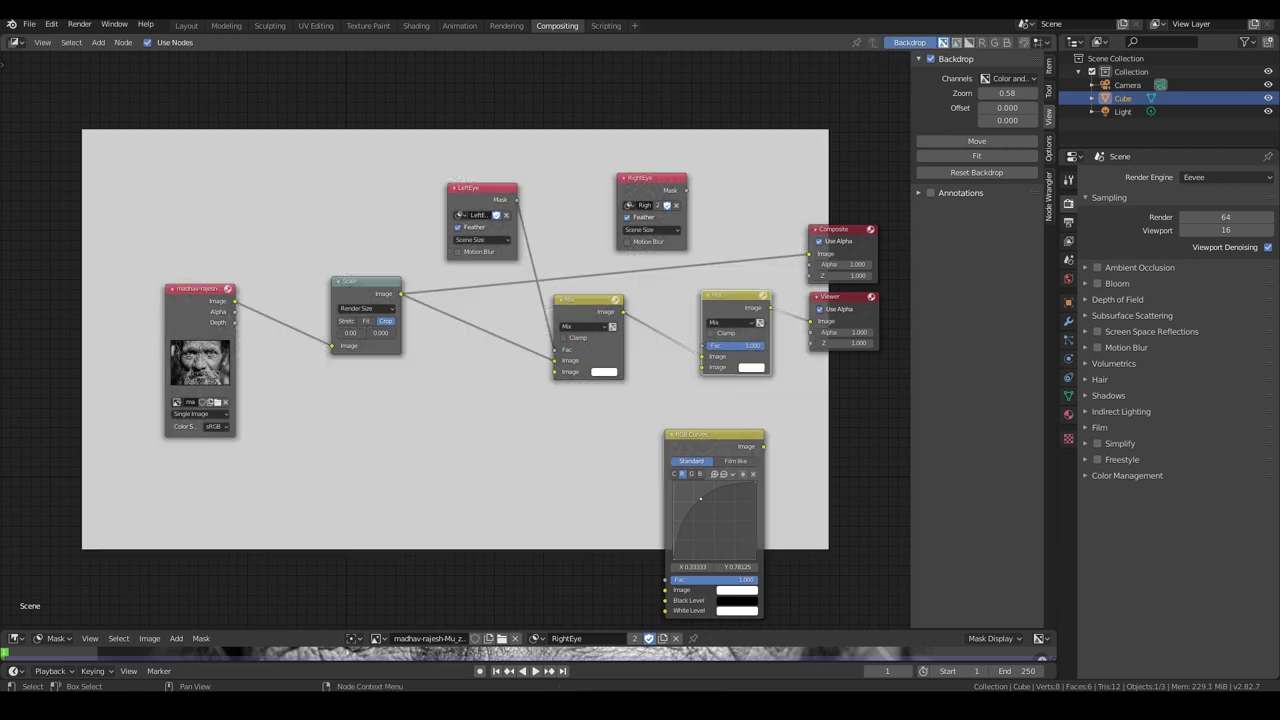
middle_drag(690, 270, 580, 259)
drag(545, 169, 592, 335)
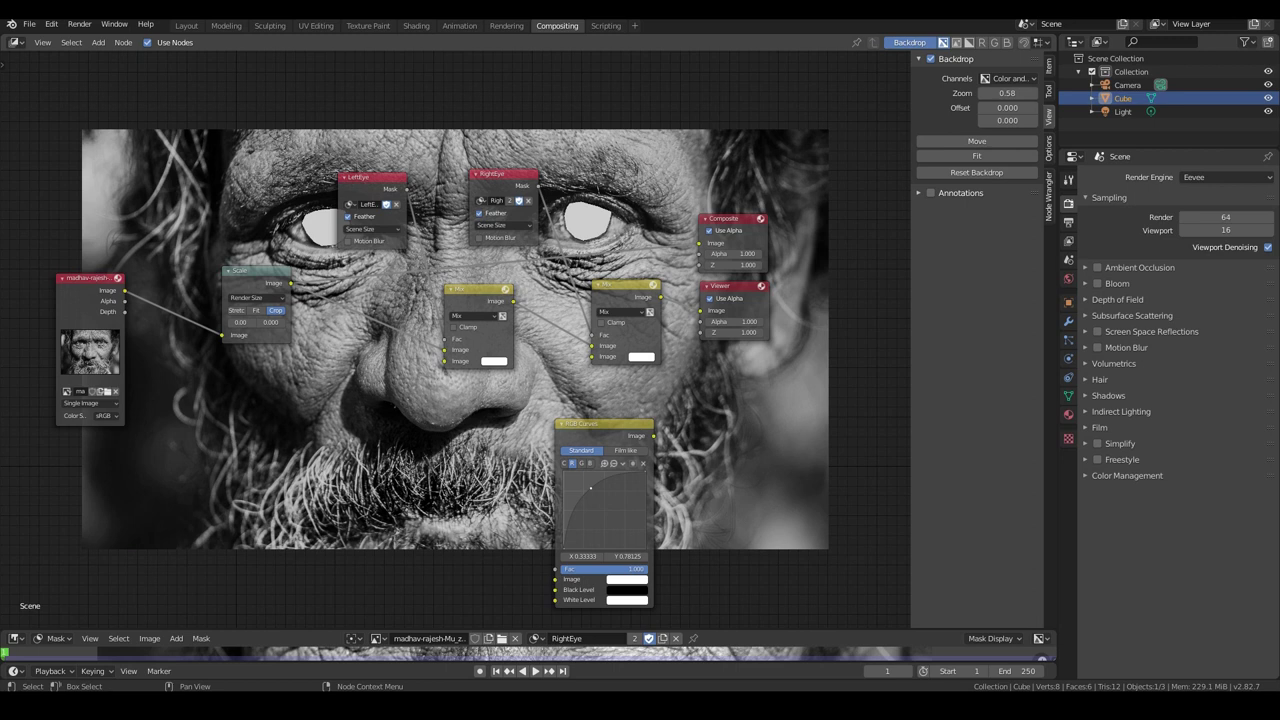
Step: Move the Composite and Viewer nodes together further away from the second Mix node
scroll(455, 340, down, 1)
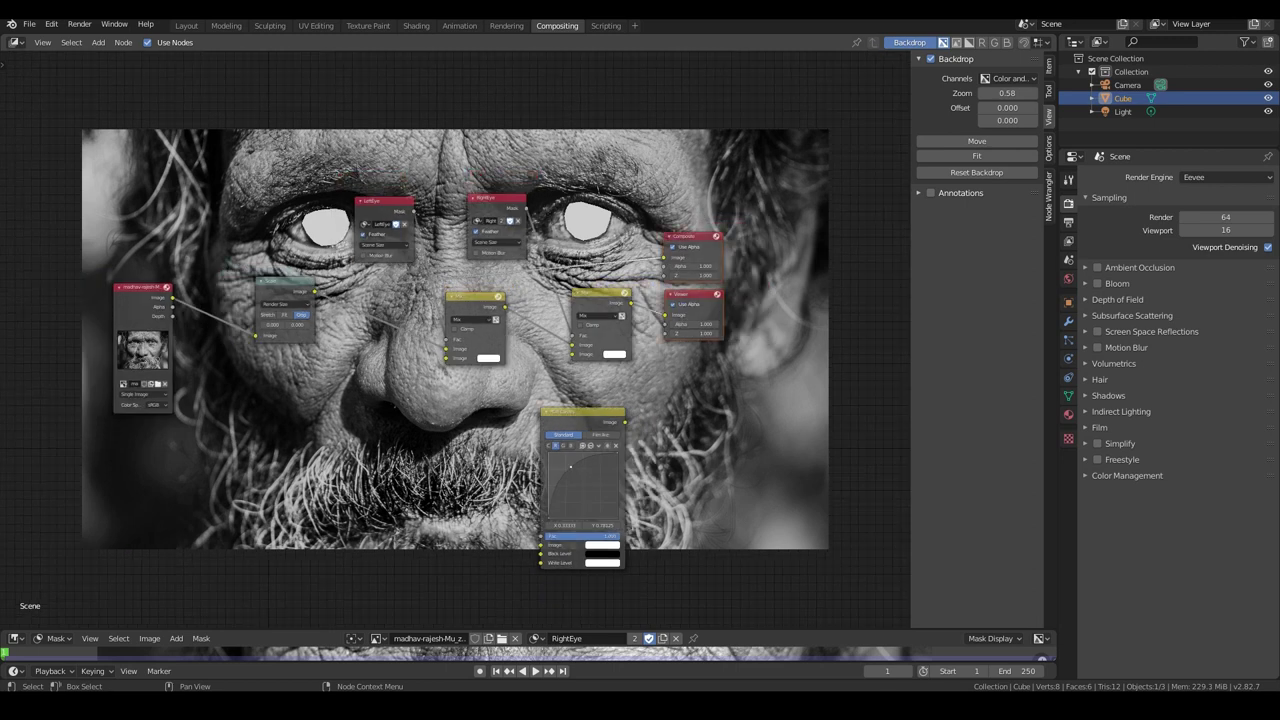
key(g)
key(Escape)
key(alt+a)
key(b)
drag(659, 188, 750, 362)
drag(704, 196, 796, 378)
key(g)
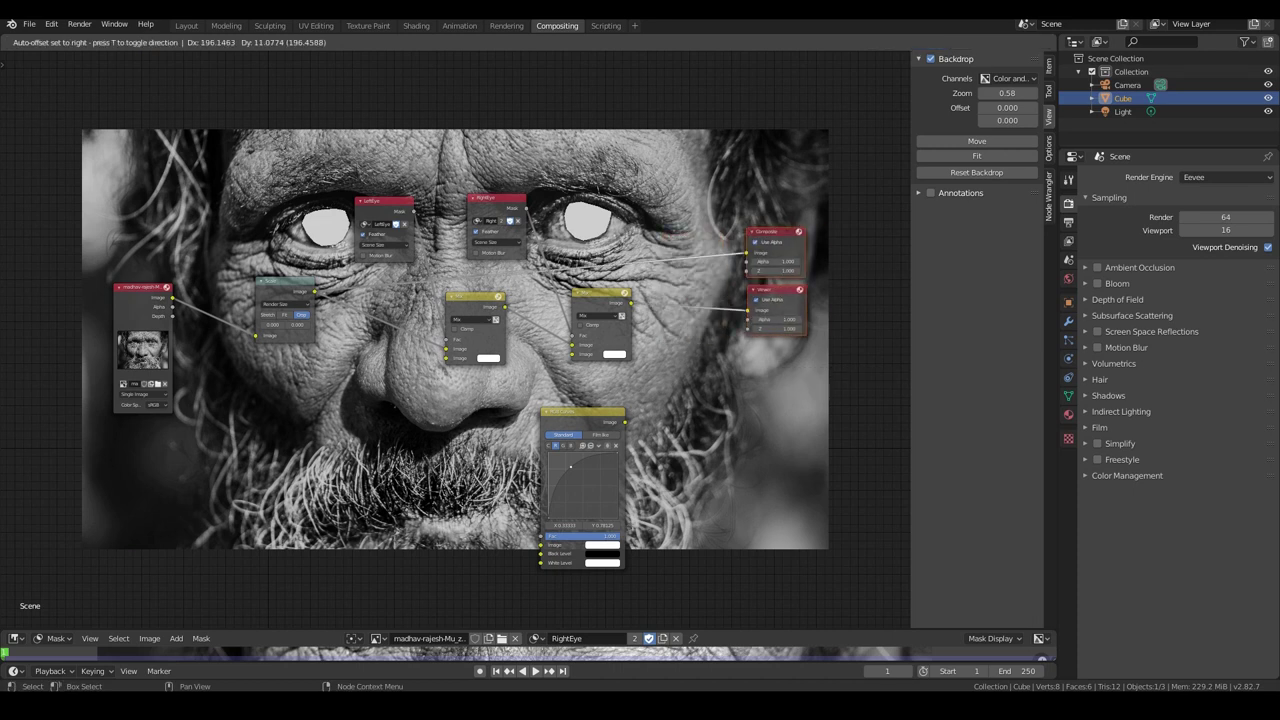
click(810, 290)
Step: Bring RGB Curves closer to the Scale node, and shift the two mask and two Mix nodes as a group toward the output nodes
scroll(590, 414, up, 1)
drag(590, 415, 454, 410)
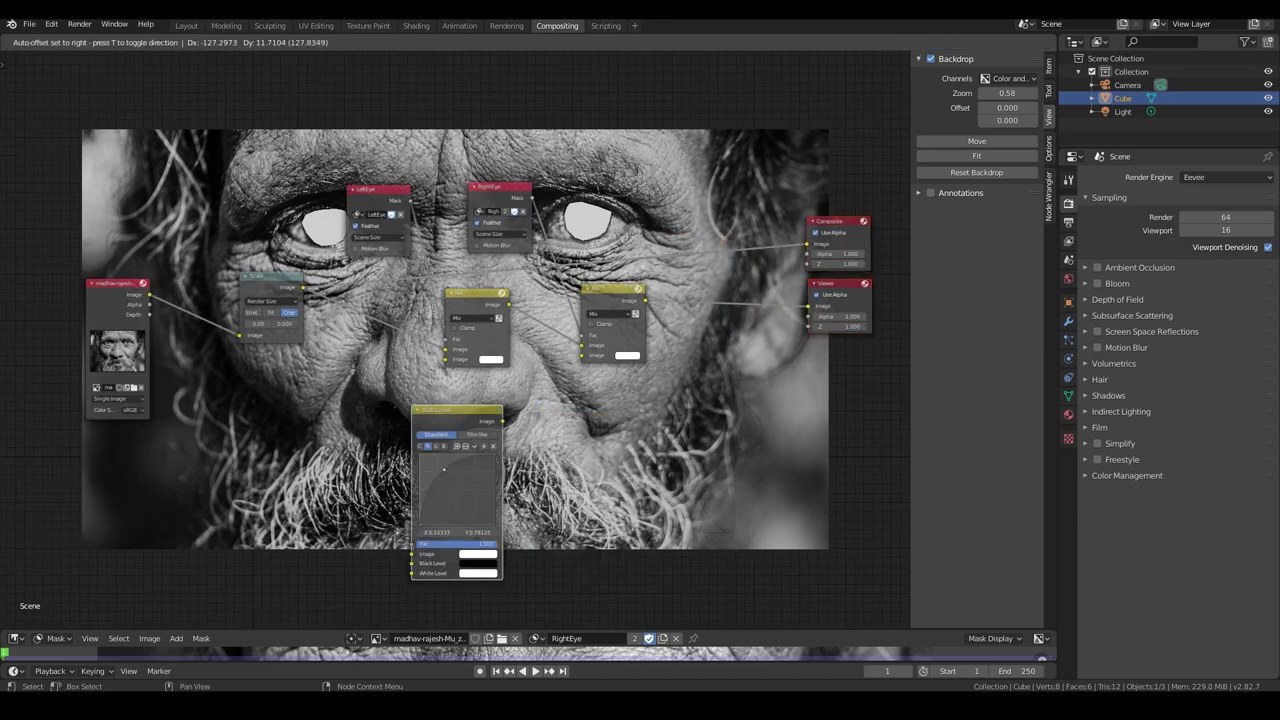
key(Return)
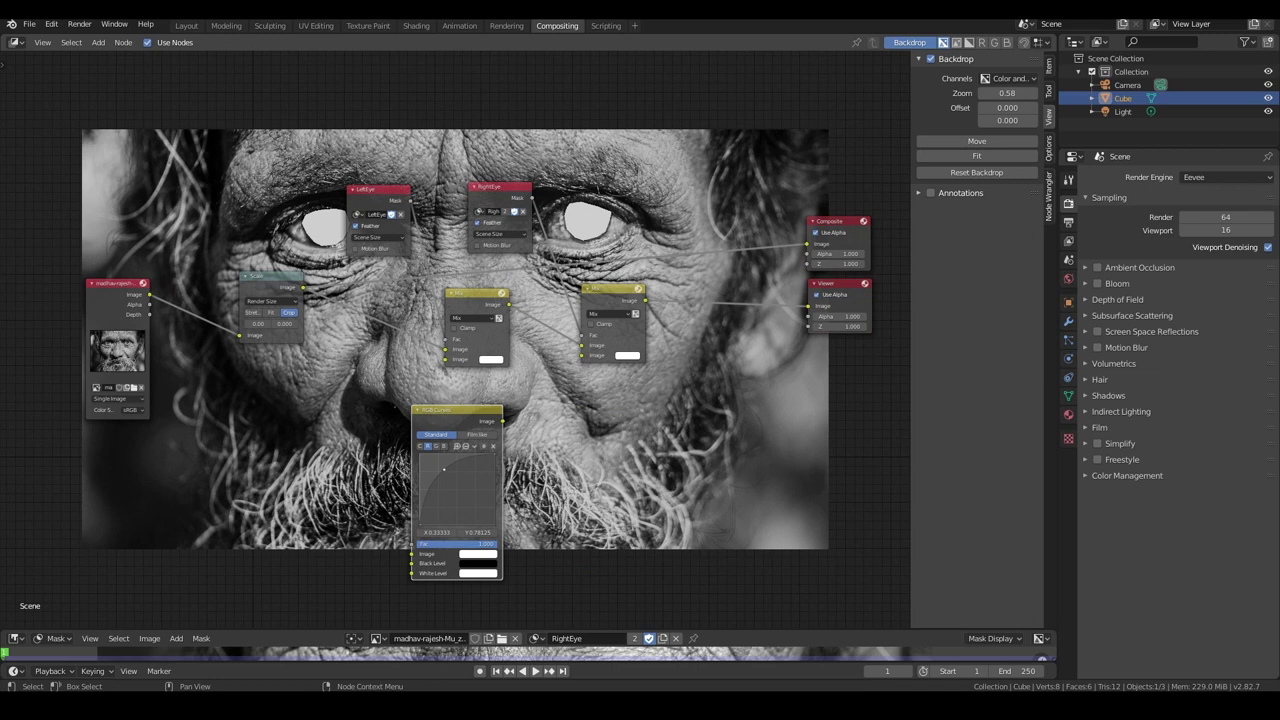
scroll(455, 339, down, 2)
drag(376, 191, 630, 340)
key(g)
key(Return)
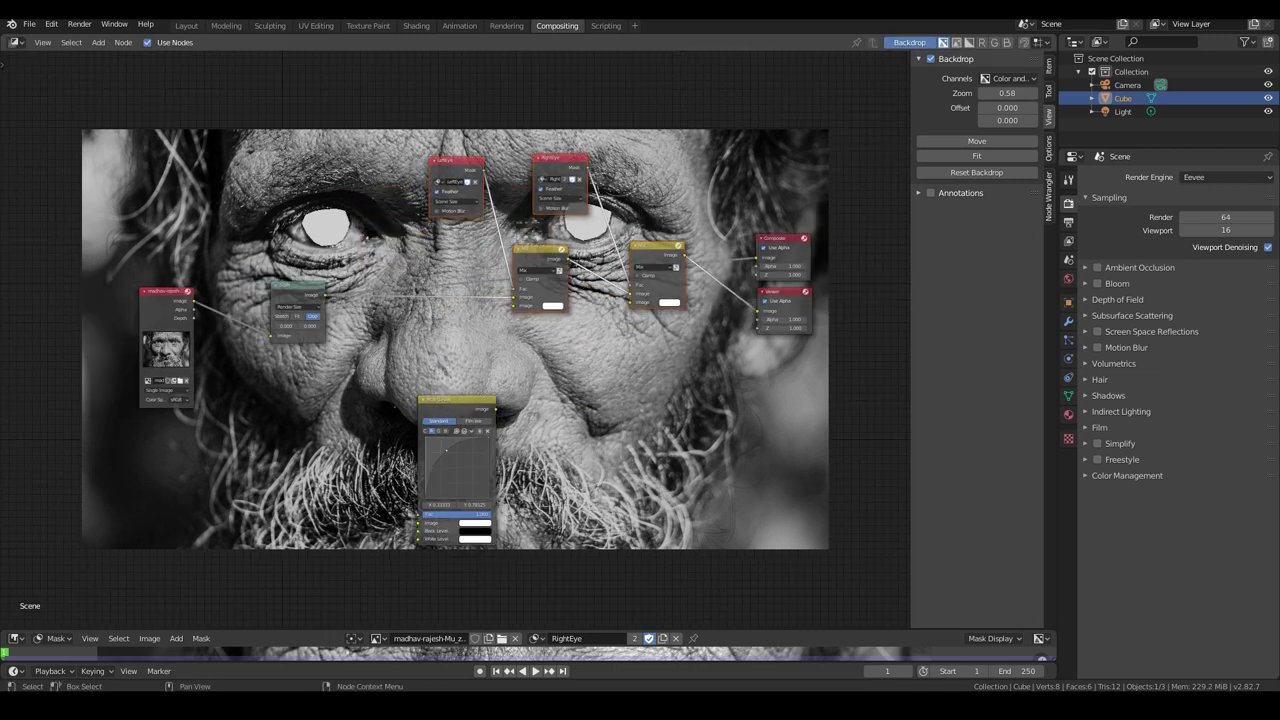
key(g)
key(Return)
Step: Feed the Scale output into RGB Curves, and connect the RGB Curves output to the second Image input of both Mix nodes
drag(325, 295, 394, 469)
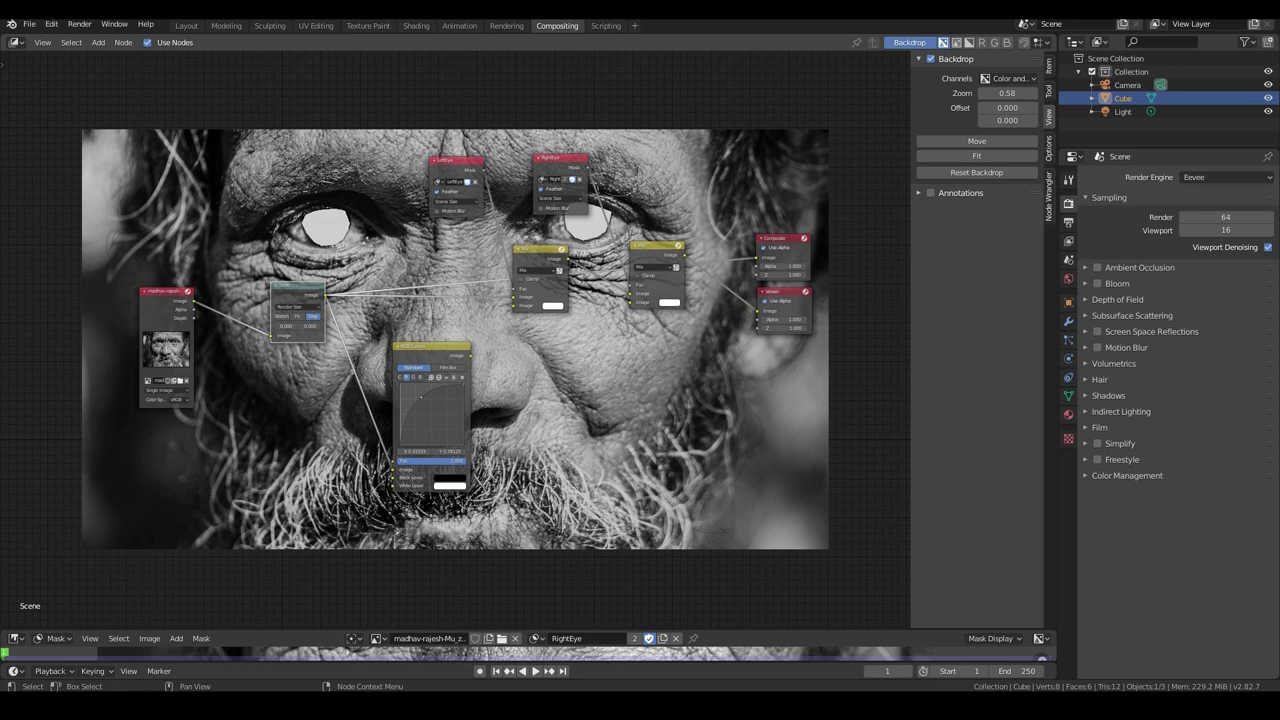
drag(440, 351, 420, 354)
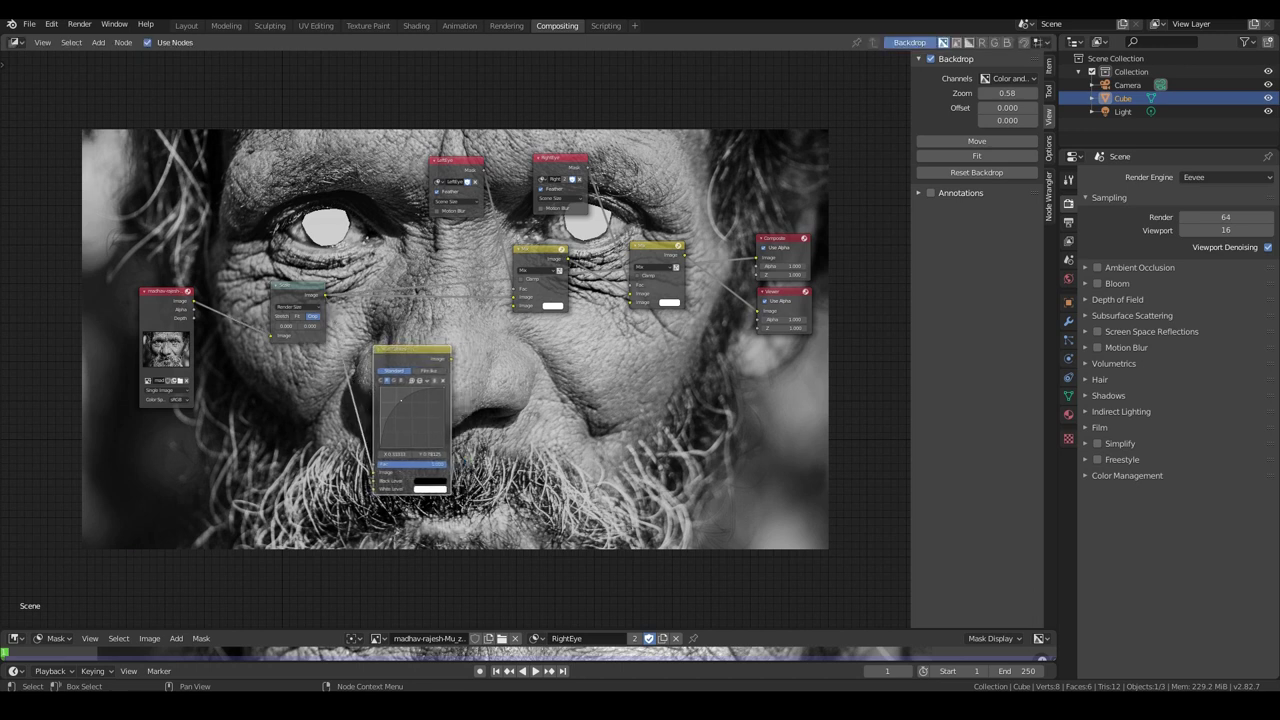
drag(451, 358, 514, 305)
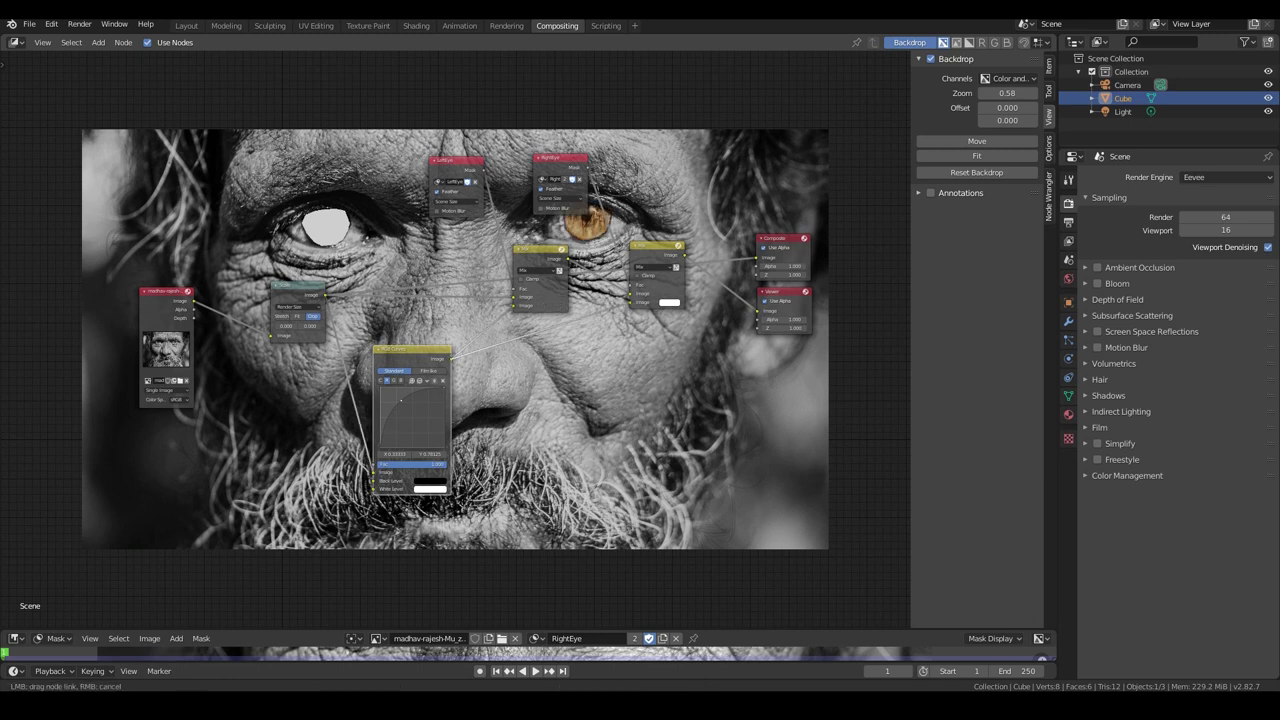
scroll(440, 490, down, 4)
middle_drag(534, 110, 500, 252)
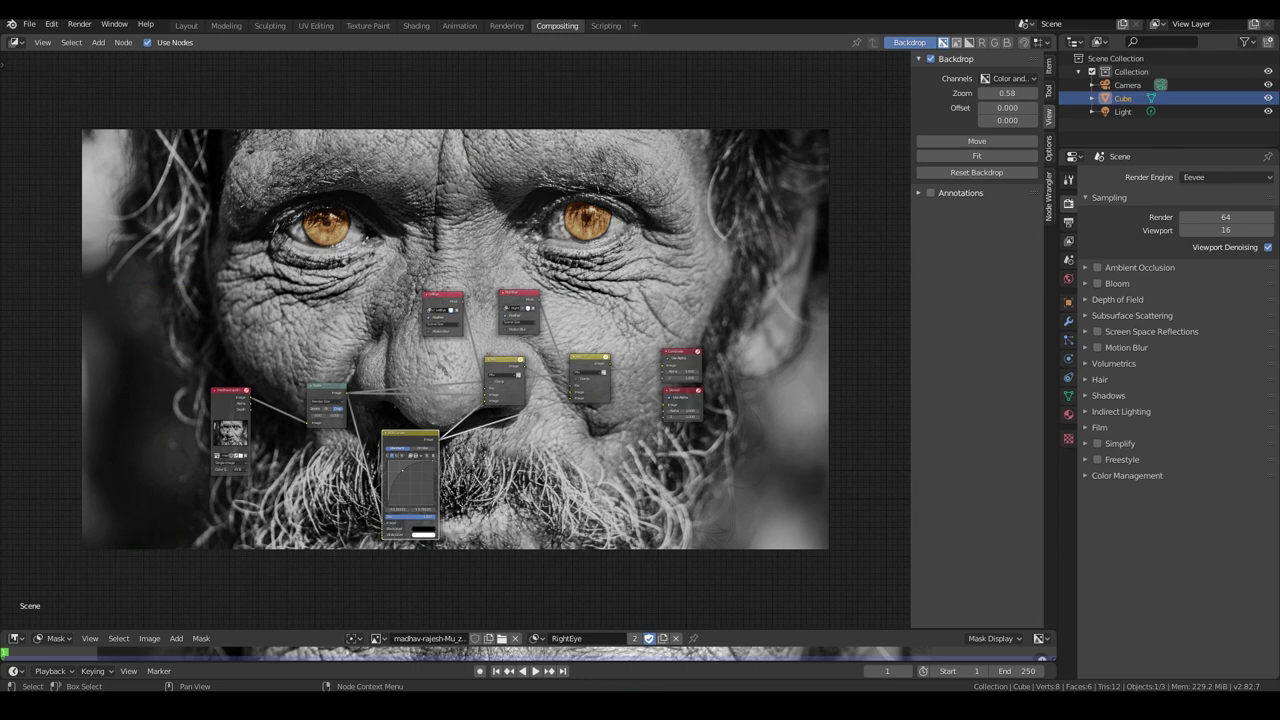
scroll(500, 252, down, 2)
middle_drag(500, 252, 573, 233)
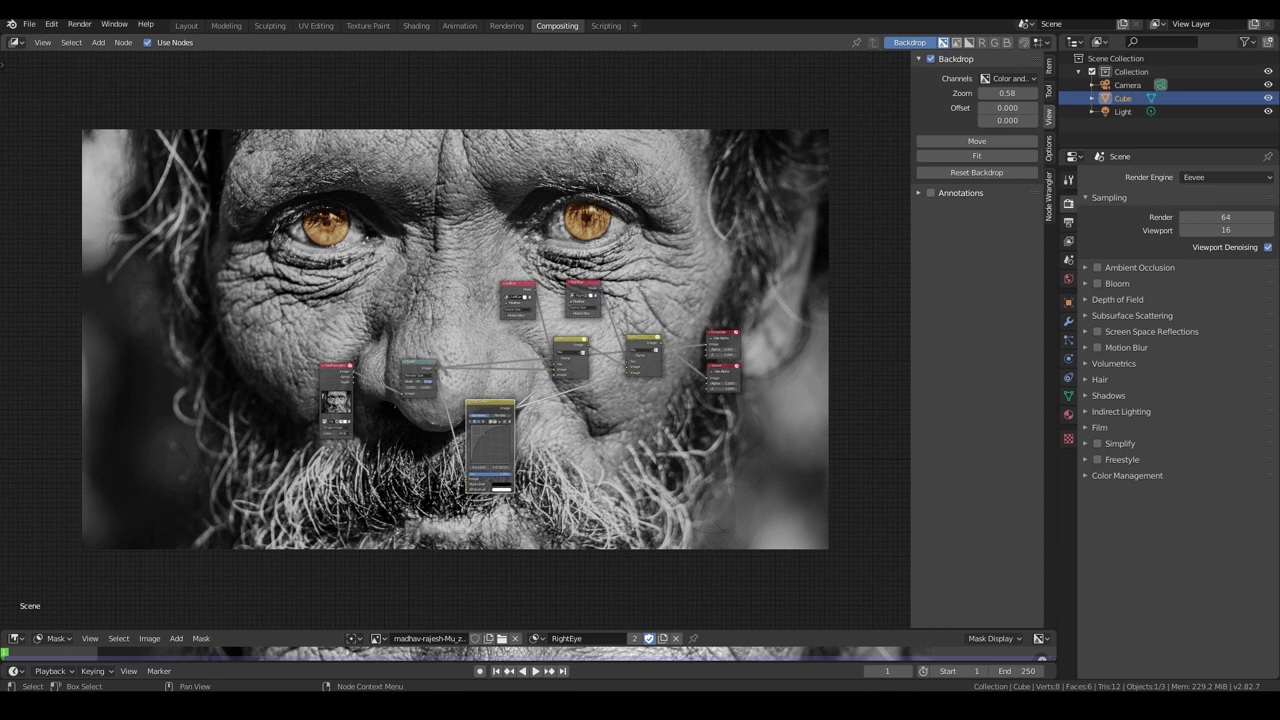
Step: Move the LeftEye and RightEye nodes apart and insert a Blur node between LeftEye and the first Mix node
scroll(456, 339, up, 6)
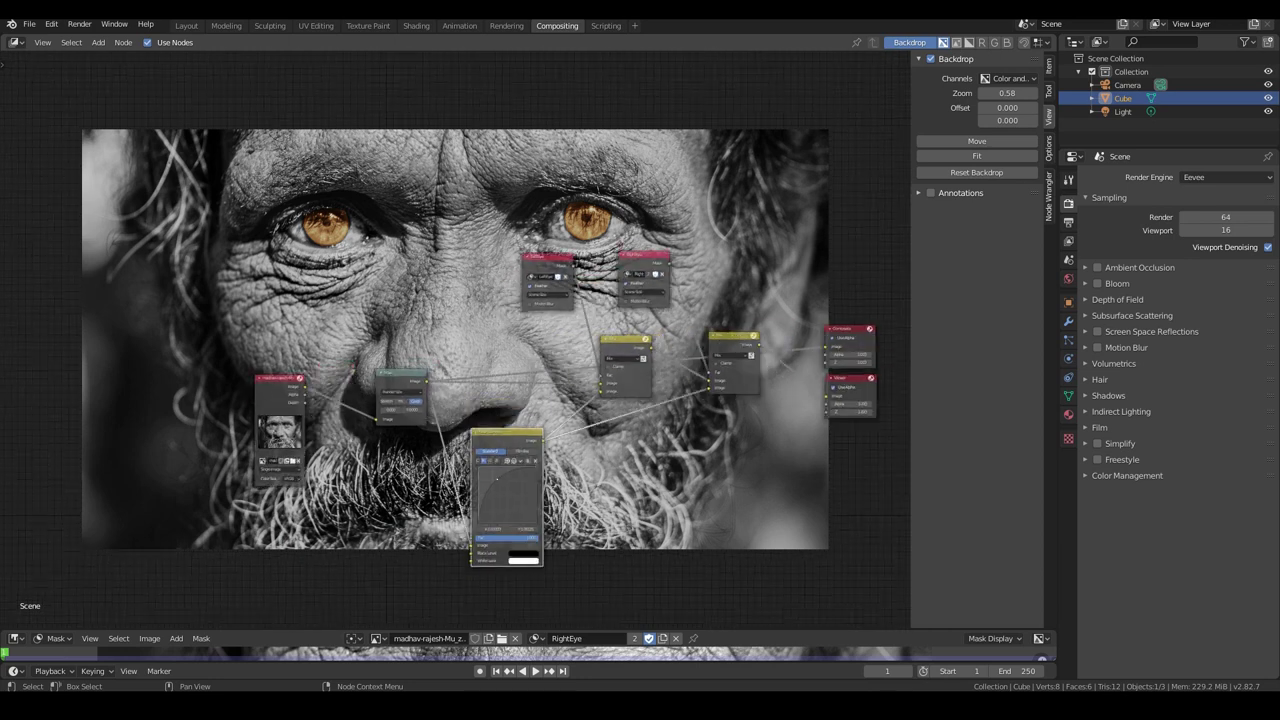
drag(551, 253, 496, 254)
drag(658, 249, 656, 226)
key(shift+a)
mouse_move(588, 290)
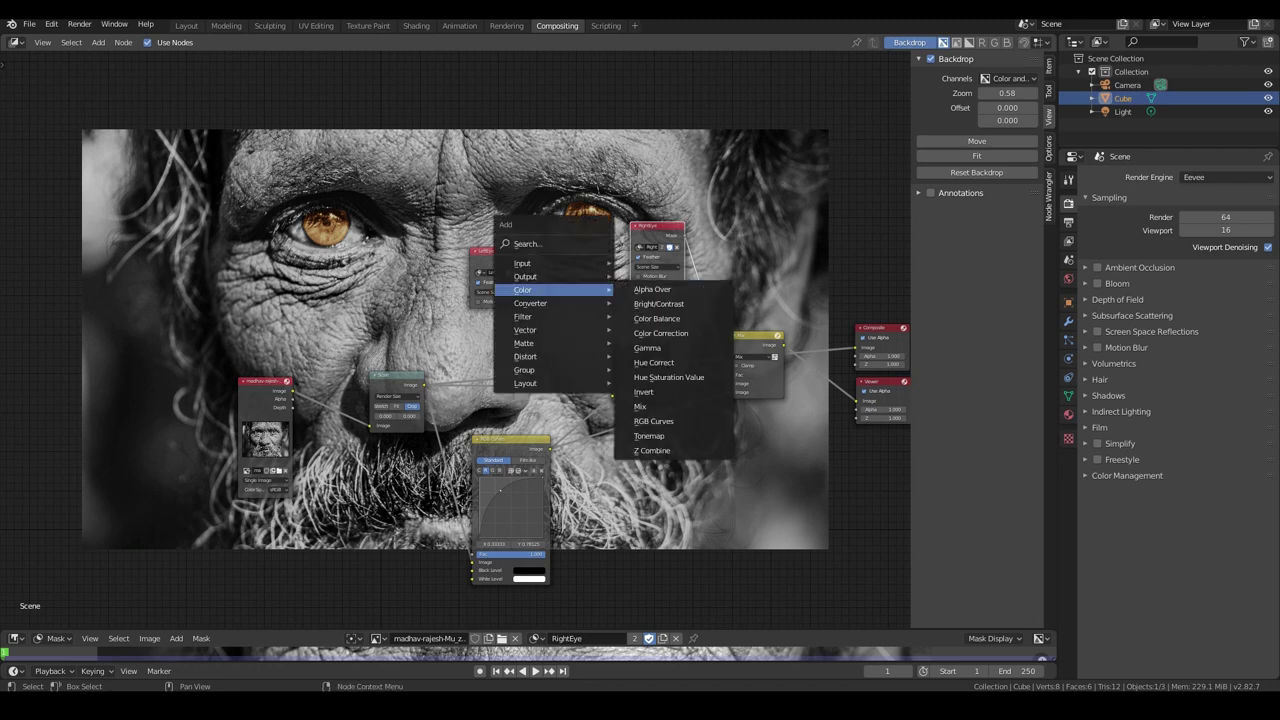
mouse_move(540, 316)
click(655, 330)
click(584, 318)
scroll(584, 318, up, 2)
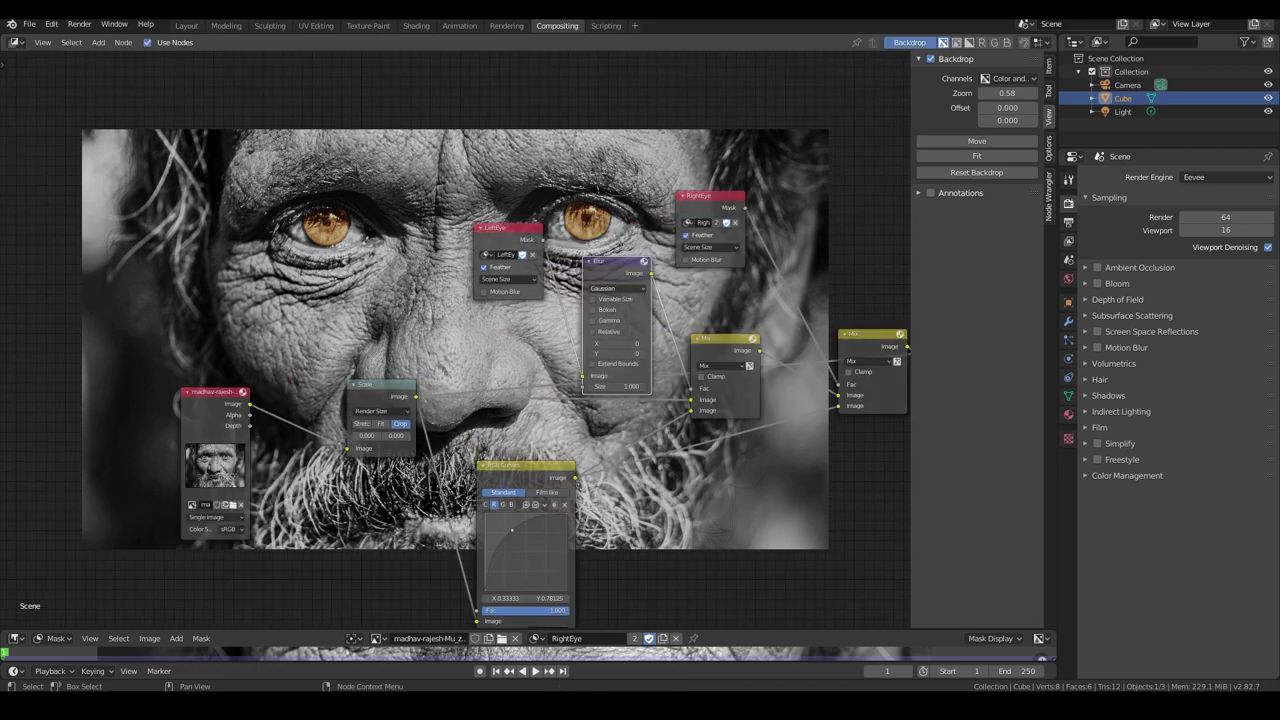
drag(645, 241, 640, 220)
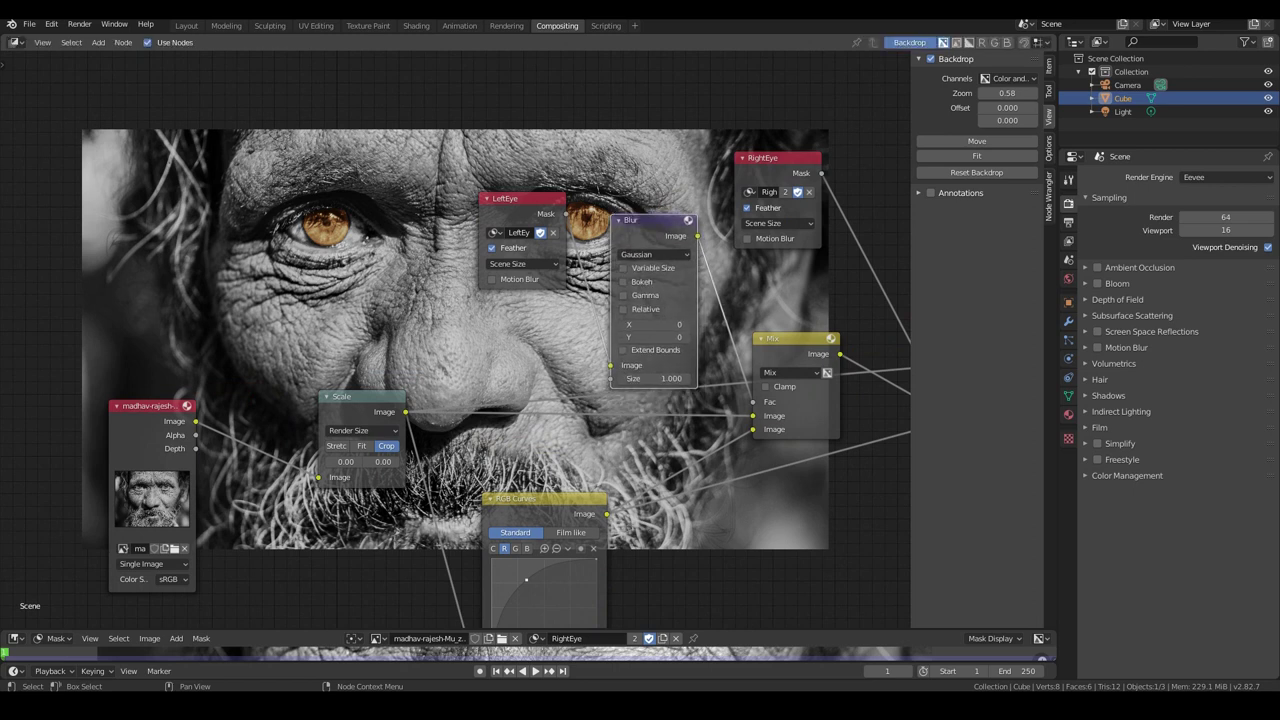
Step: Set the Blur node to Fast Gaussian with X and Y both at 20
click(655, 254)
click(644, 336)
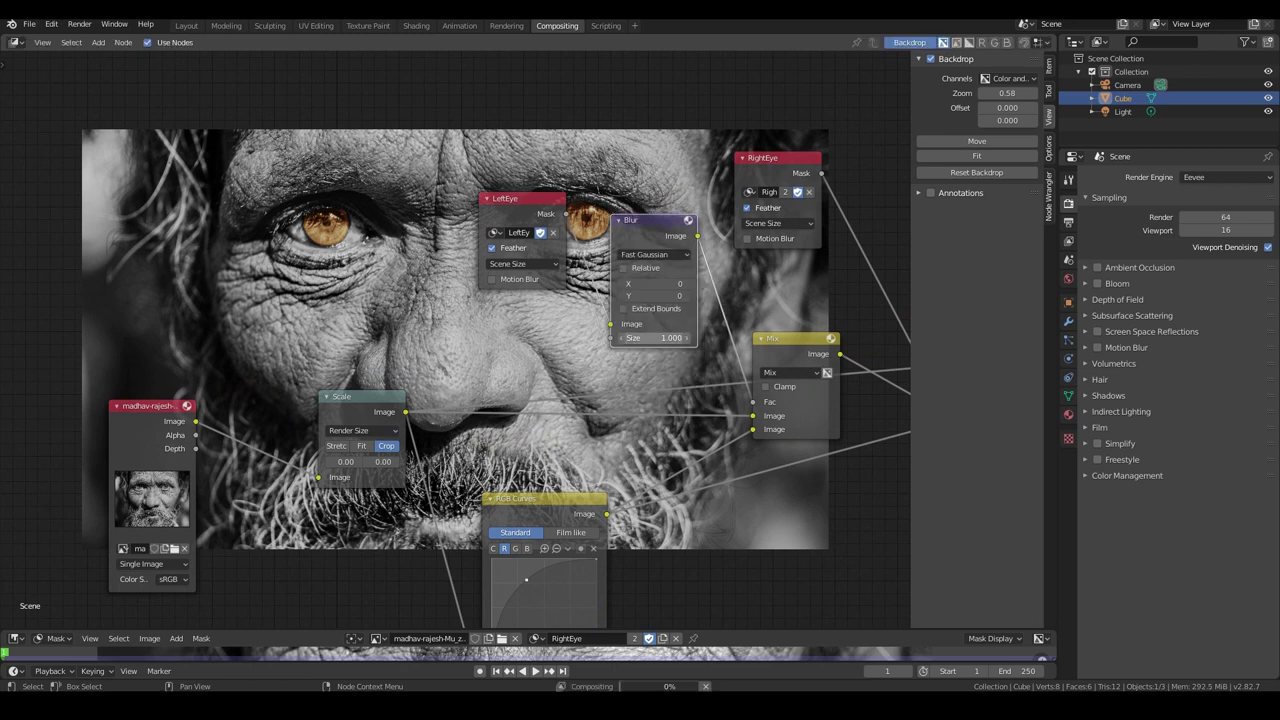
click(654, 284)
text(20)
key(Return)
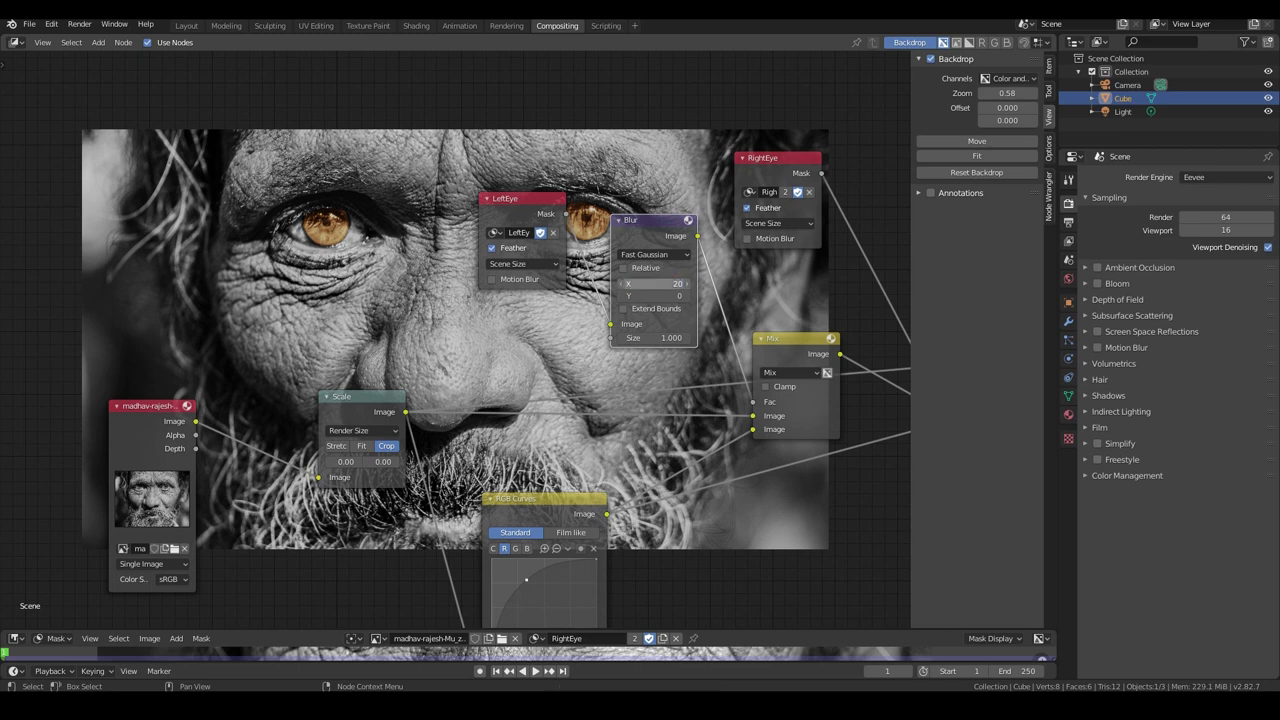
click(655, 296)
text(20)
key(Return)
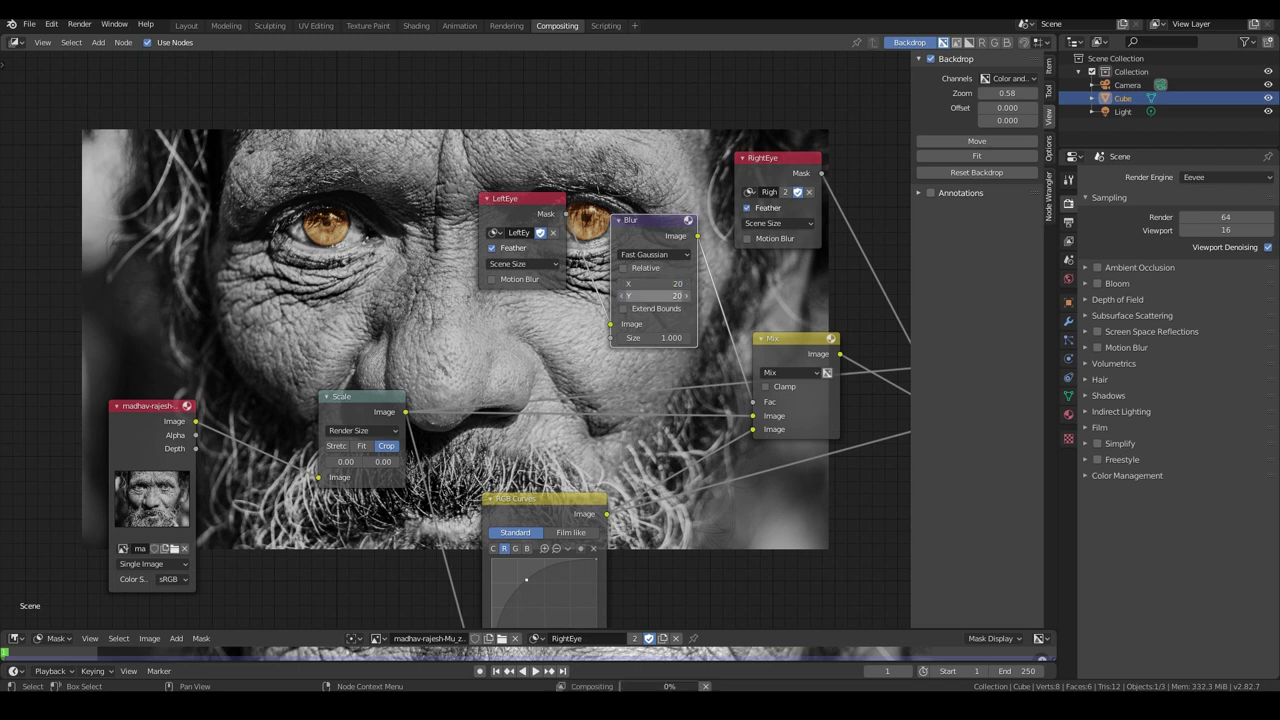
Step: Duplicate the Blur node and insert the copy between RightEye and the second Mix node
scroll(452, 341, down, 2)
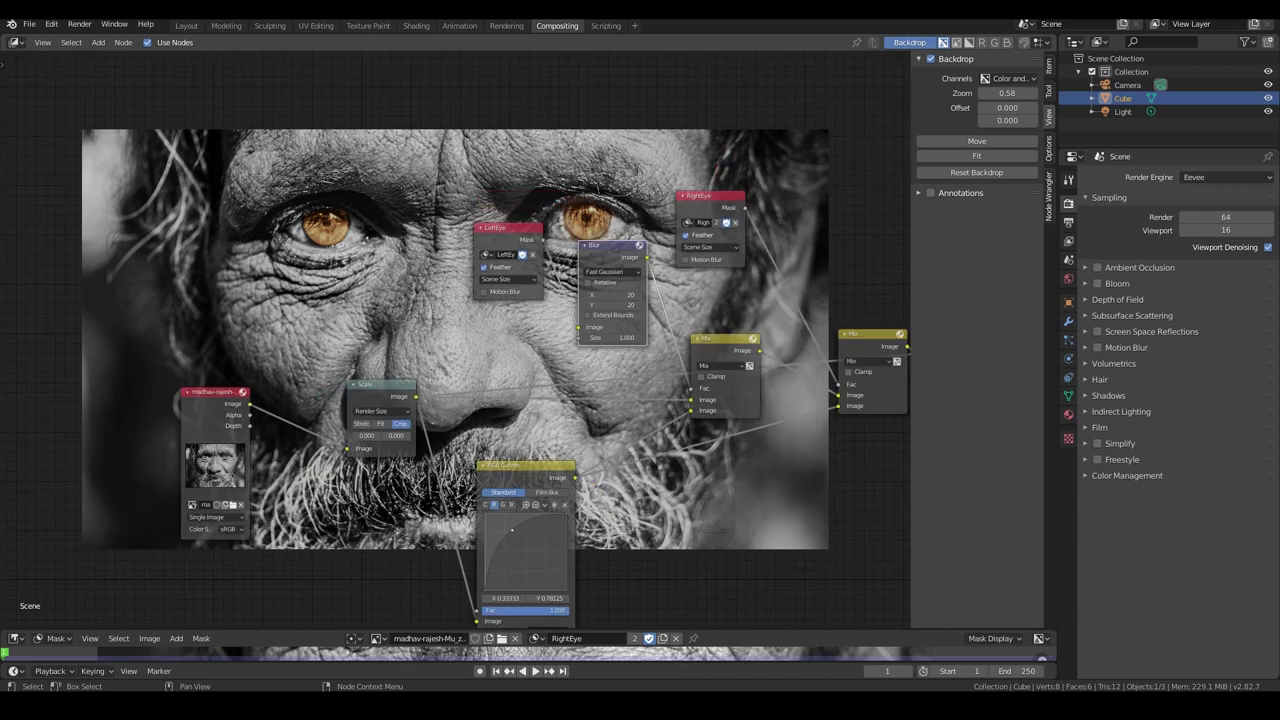
middle_drag(452, 341, 445, 363)
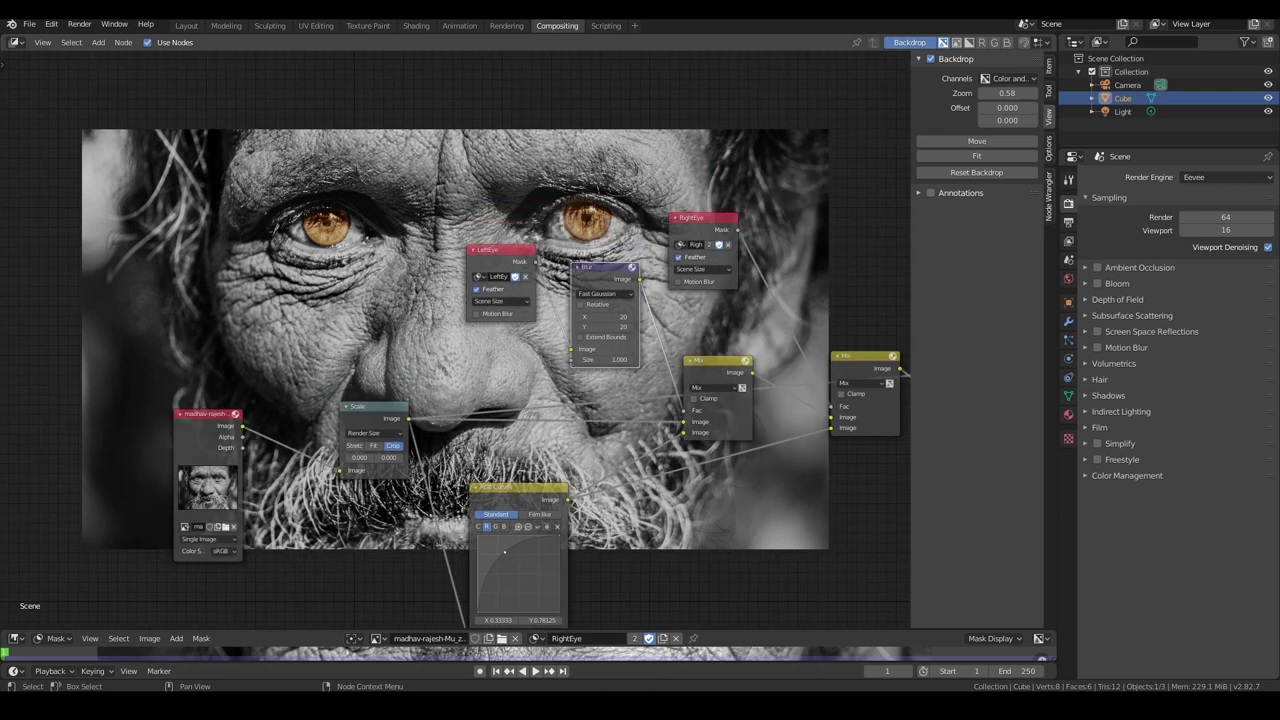
scroll(452, 341, down, 2)
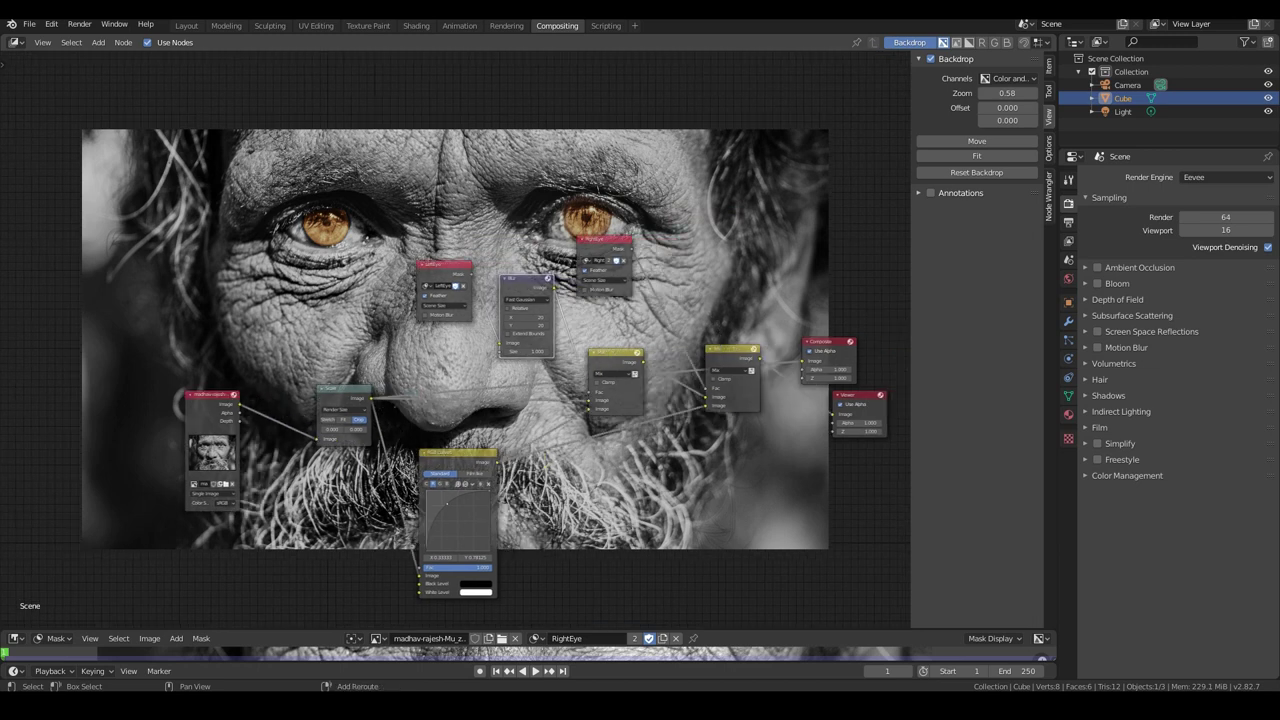
key(shift+d)
click(690, 293)
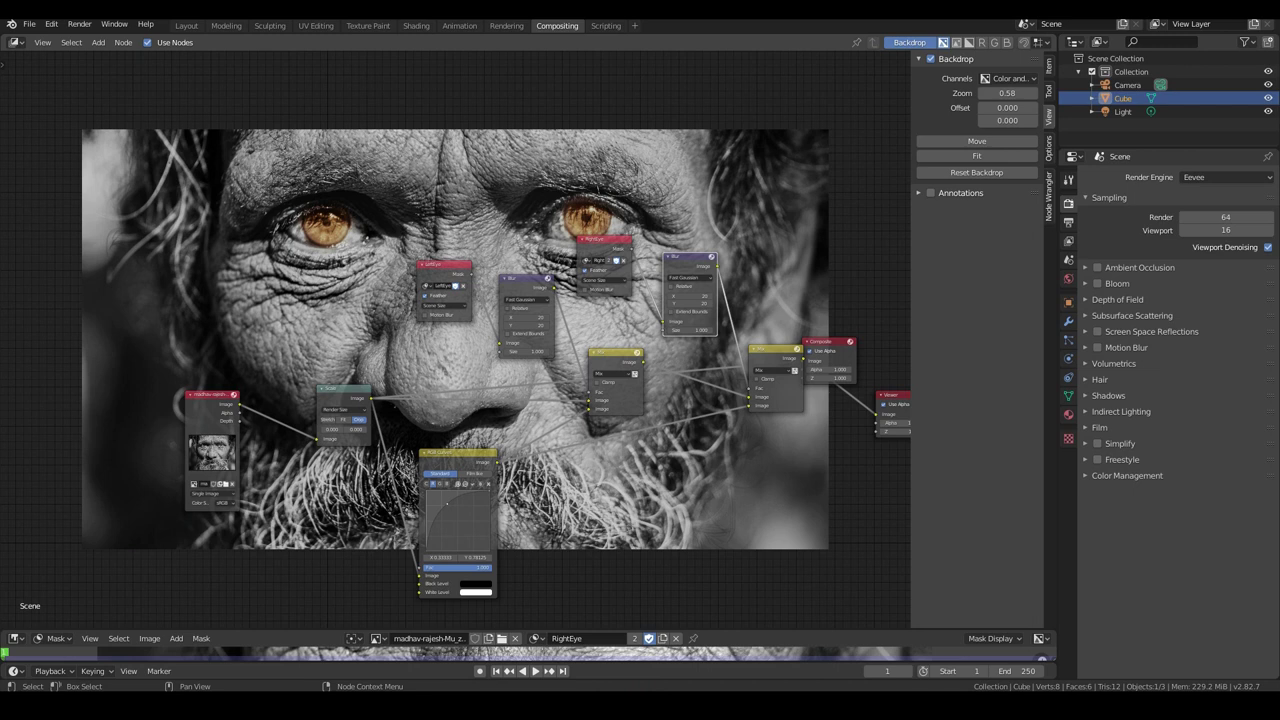
Step: Move the Composite and Viewer nodes clear of the second Mix node and nudge RGB Curves slightly
scroll(457, 343, down, 2)
scroll(457, 343, down, 2)
middle_drag(457, 343, 345, 321)
key(a)
key(a)
key(b)
drag(614, 304, 570, 346)
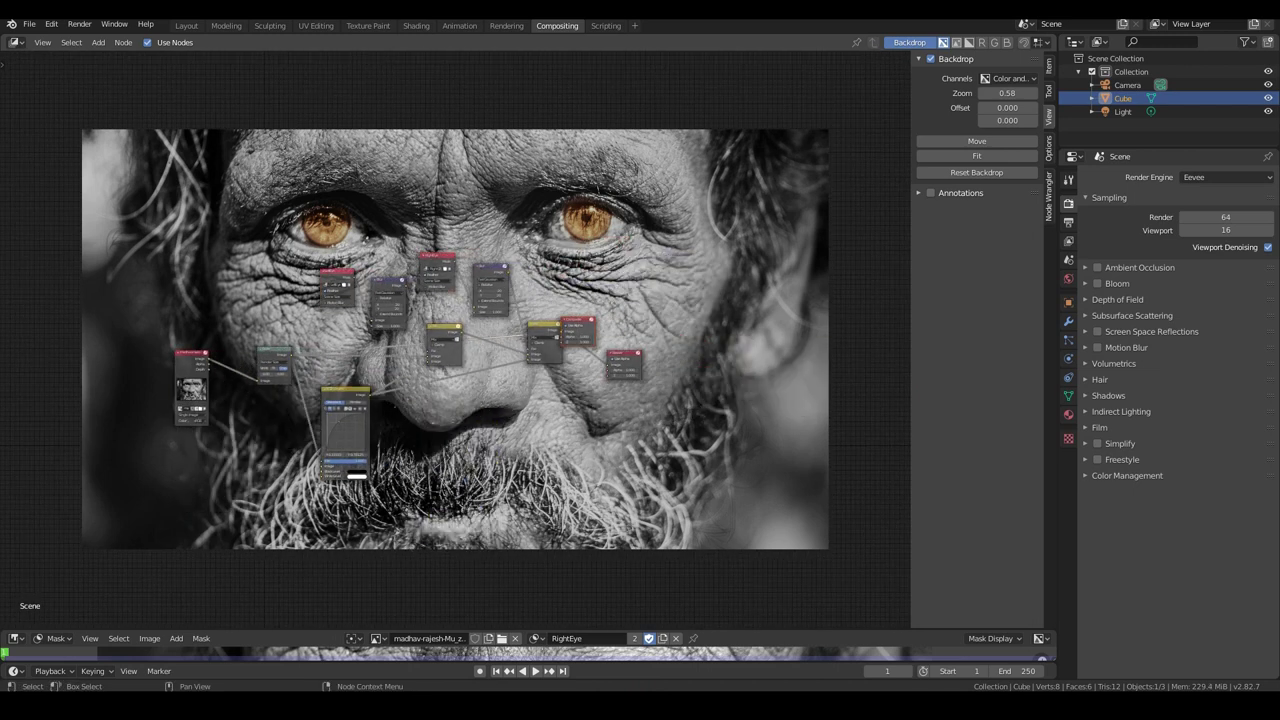
key(g)
drag(677, 295, 662, 295)
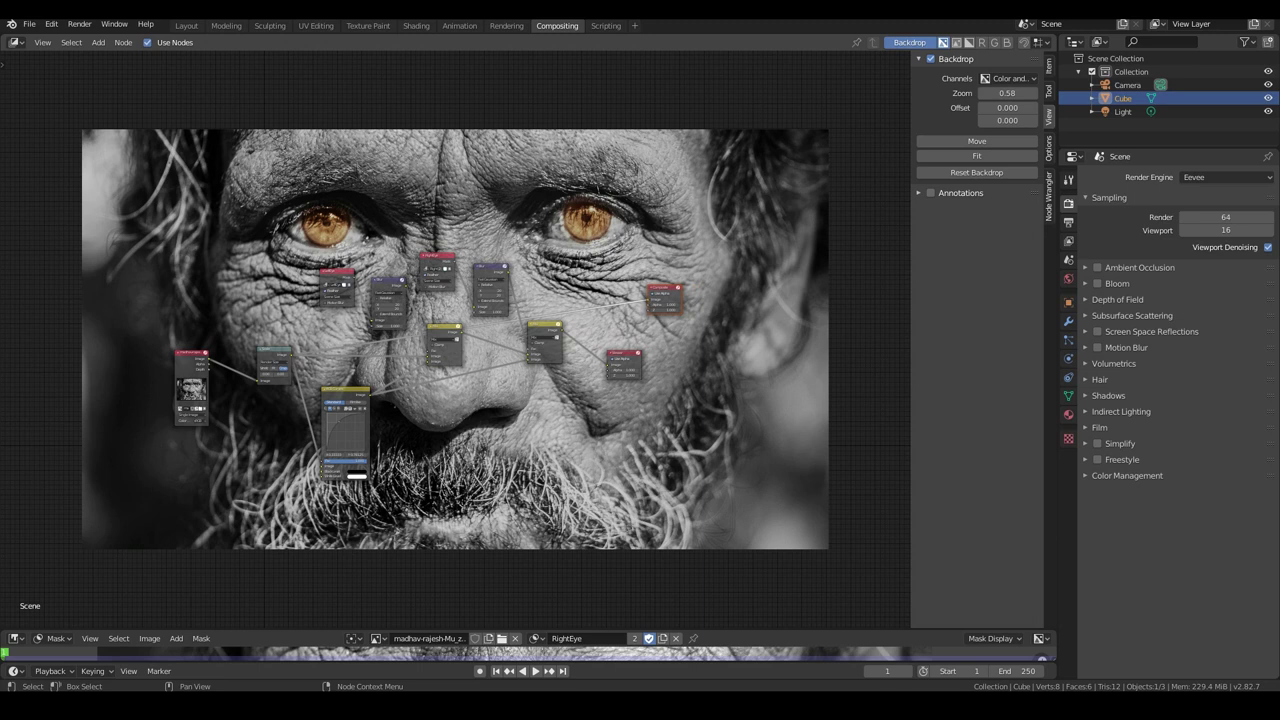
drag(624, 353, 676, 347)
scroll(676, 347, down, 2)
mouse_move(361, 384)
mouse_down()
mouse_move(382, 385)
mouse_move(366, 379)
mouse_up()
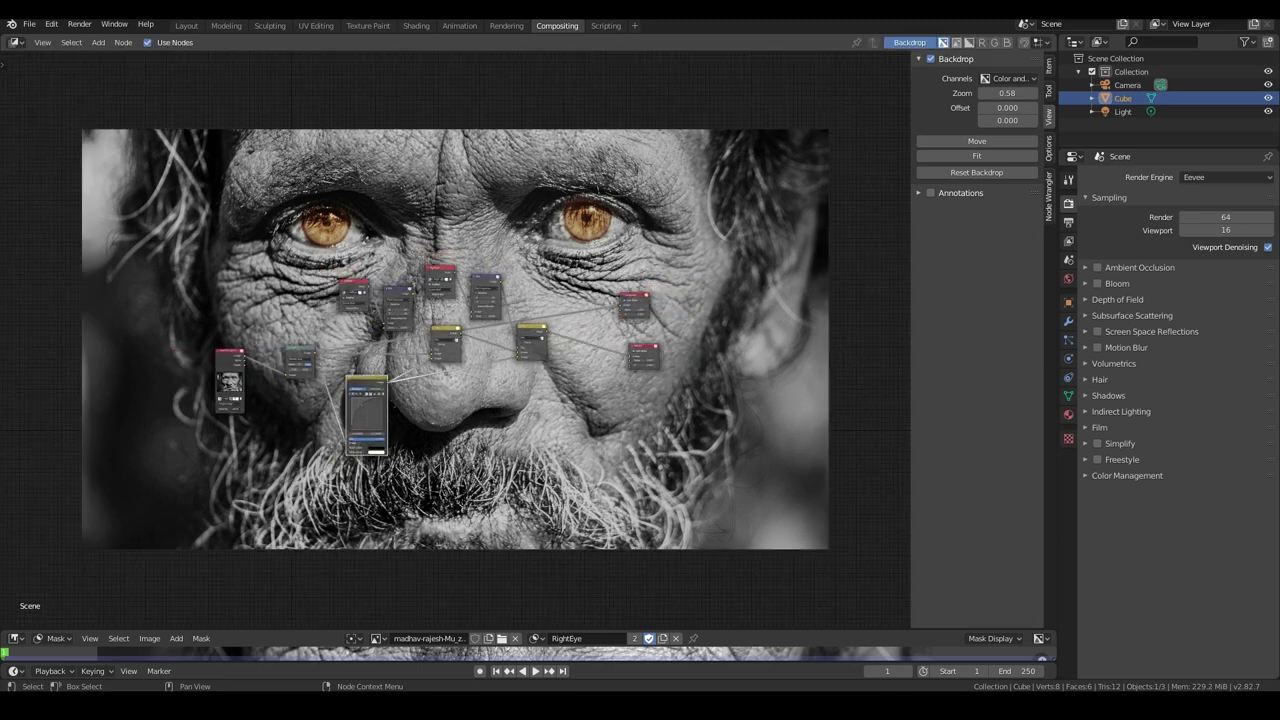
Step: Duplicate the second Mix node and insert the copy on the link to the Viewer
scroll(469, 342, down, 2)
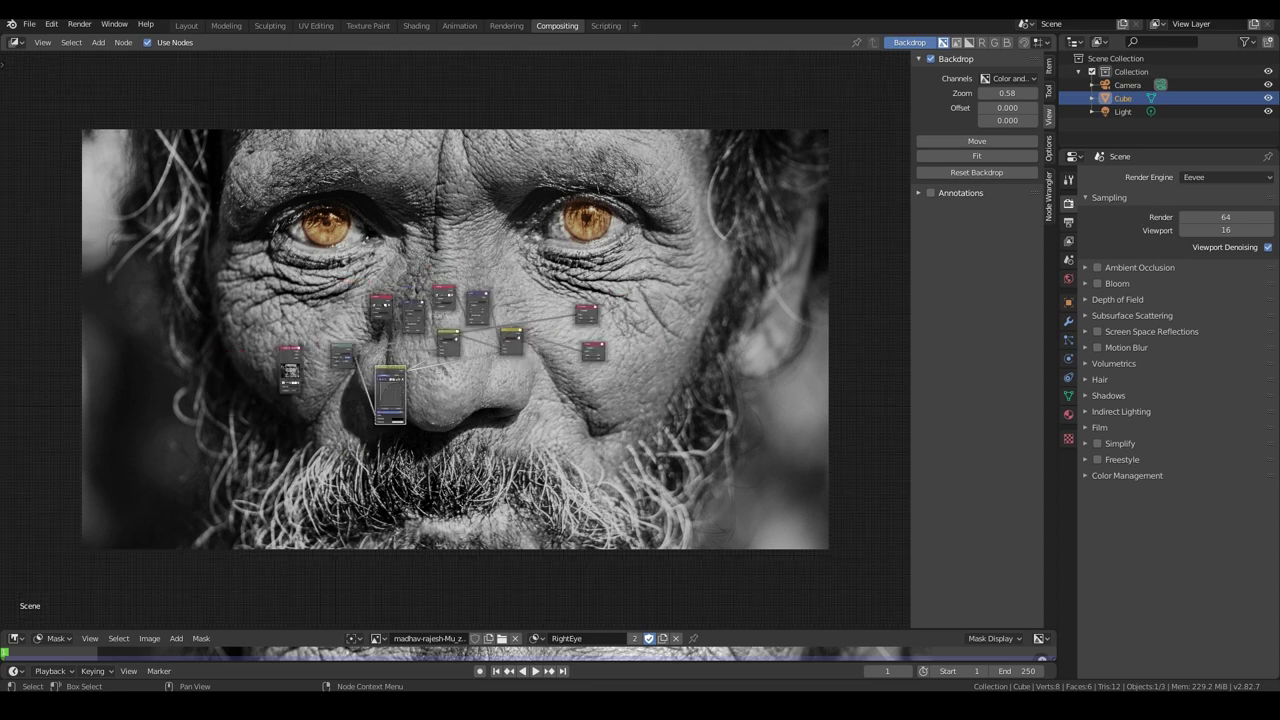
scroll(454, 340, up, 3)
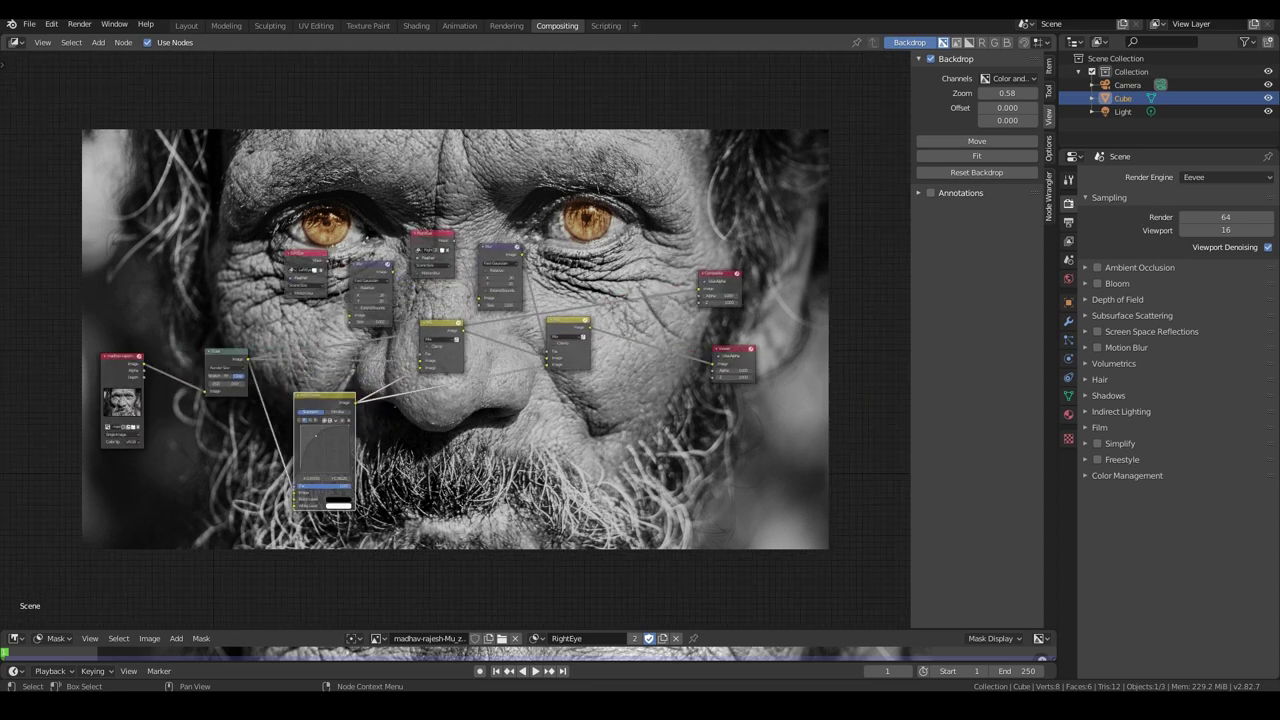
click(575, 323)
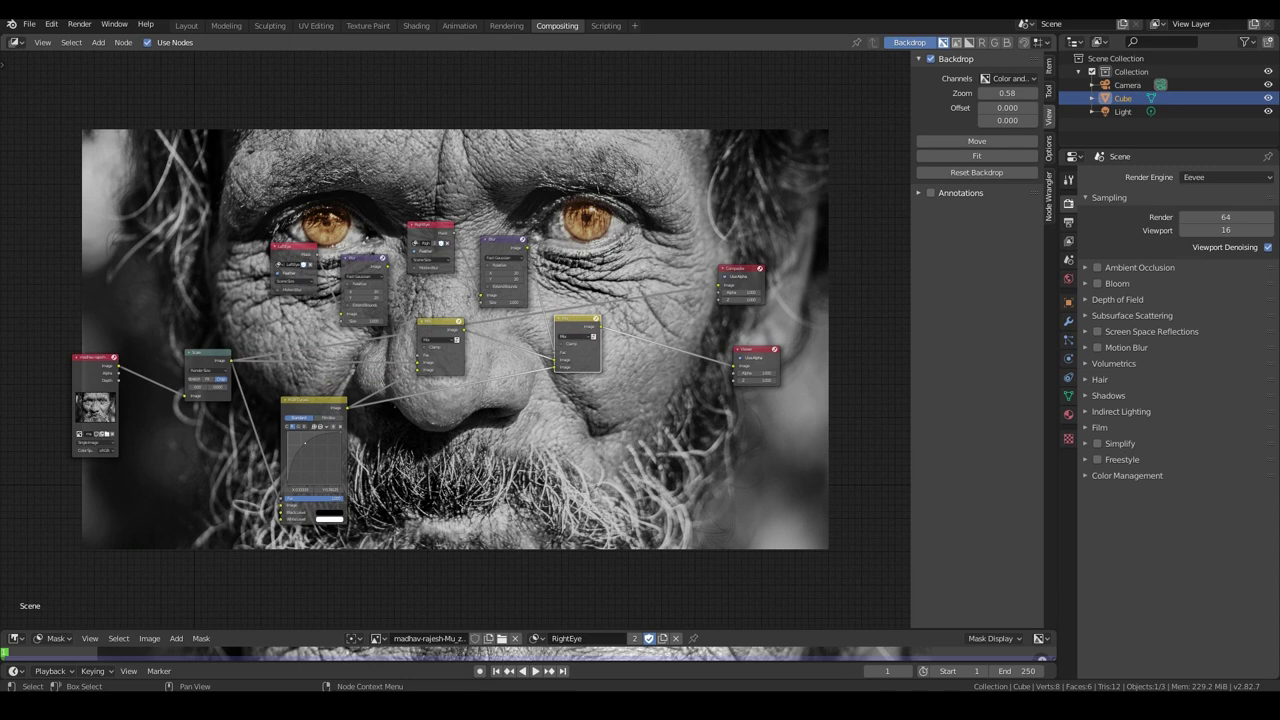
key(shift+d)
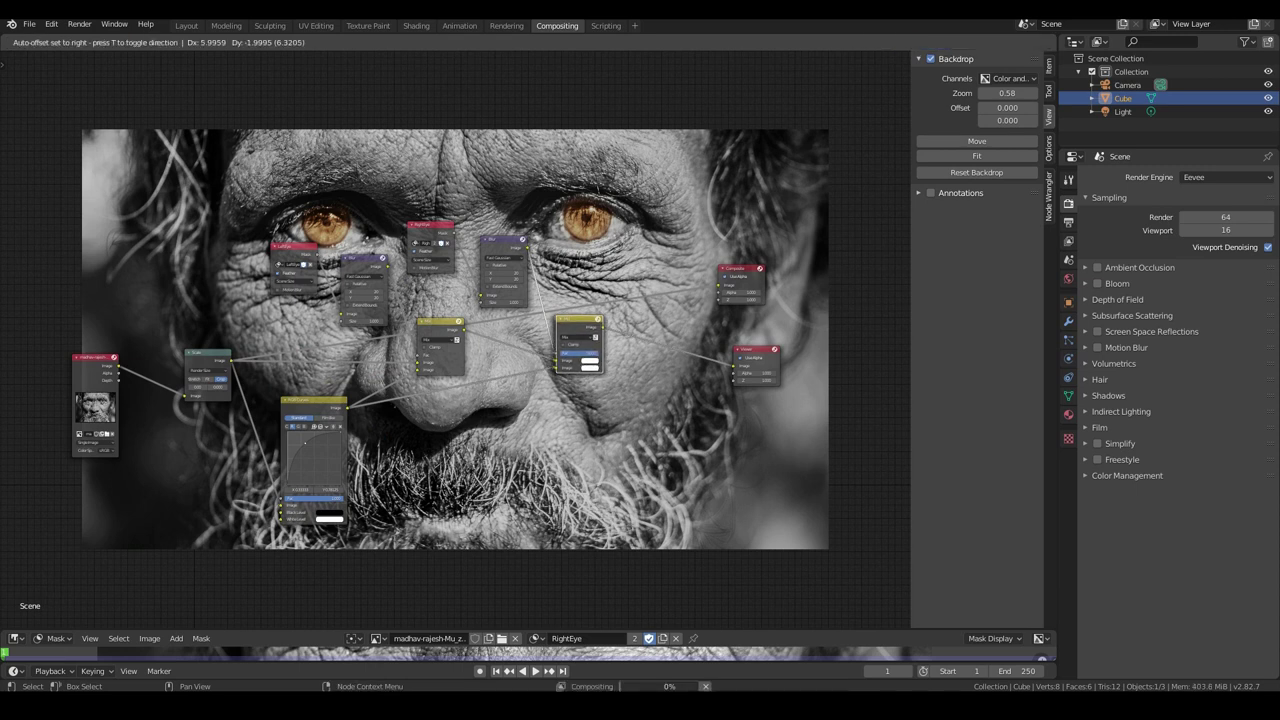
click(680, 347)
scroll(680, 347, up, 1)
middle_drag(455, 340, 377, 312)
scroll(377, 312, down, 1)
Step: Connect the Scale output to the last Mix node's first Image input, with the second Mix node's output feeding its second Image input
click(130, 326)
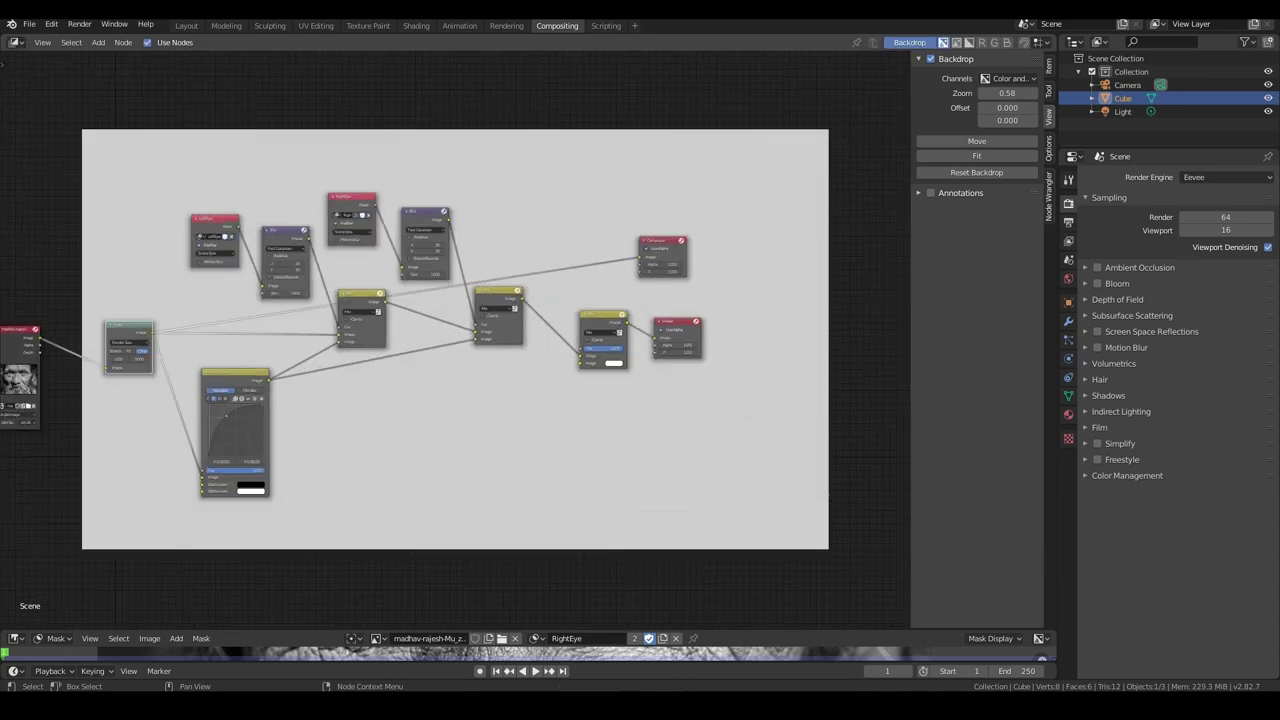
drag(153, 332, 170, 341)
drag(265, 354, 582, 362)
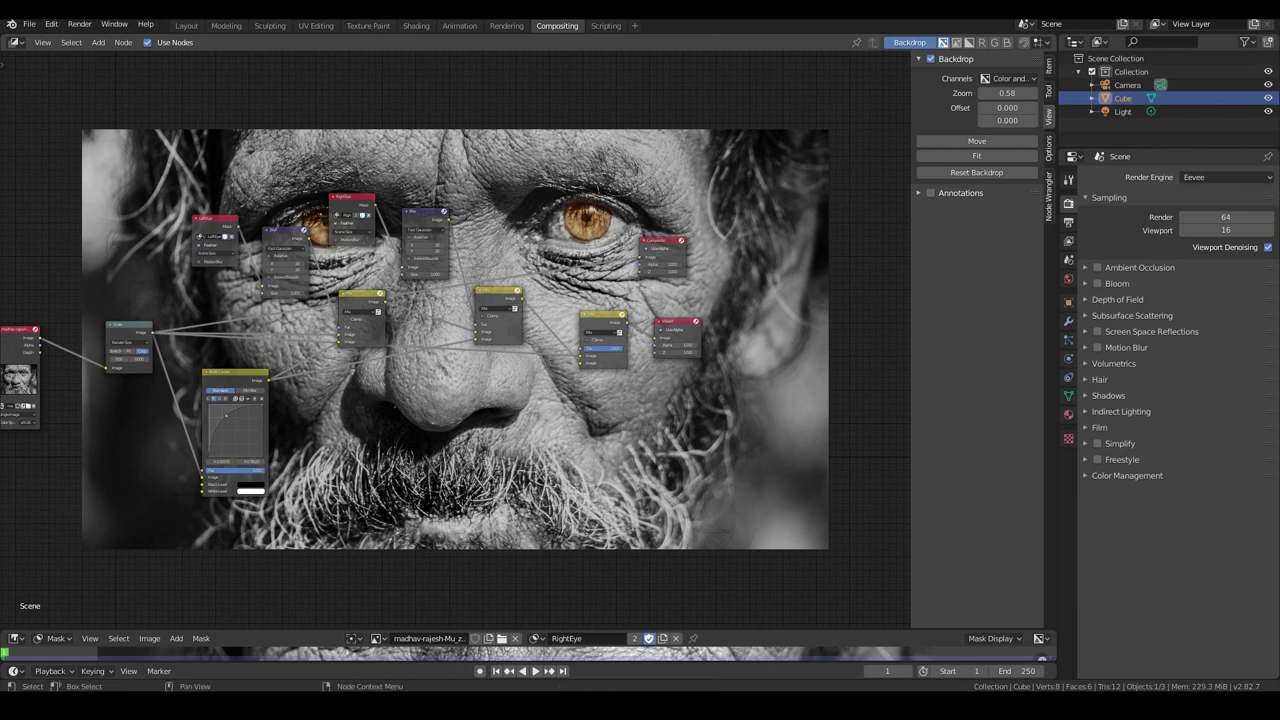
Step: Compare the original and recoloured eyes by lowering the last Mix node's Fac to 0 and raising it back to 1
scroll(453, 337, up, 2)
drag(678, 352, 624, 352)
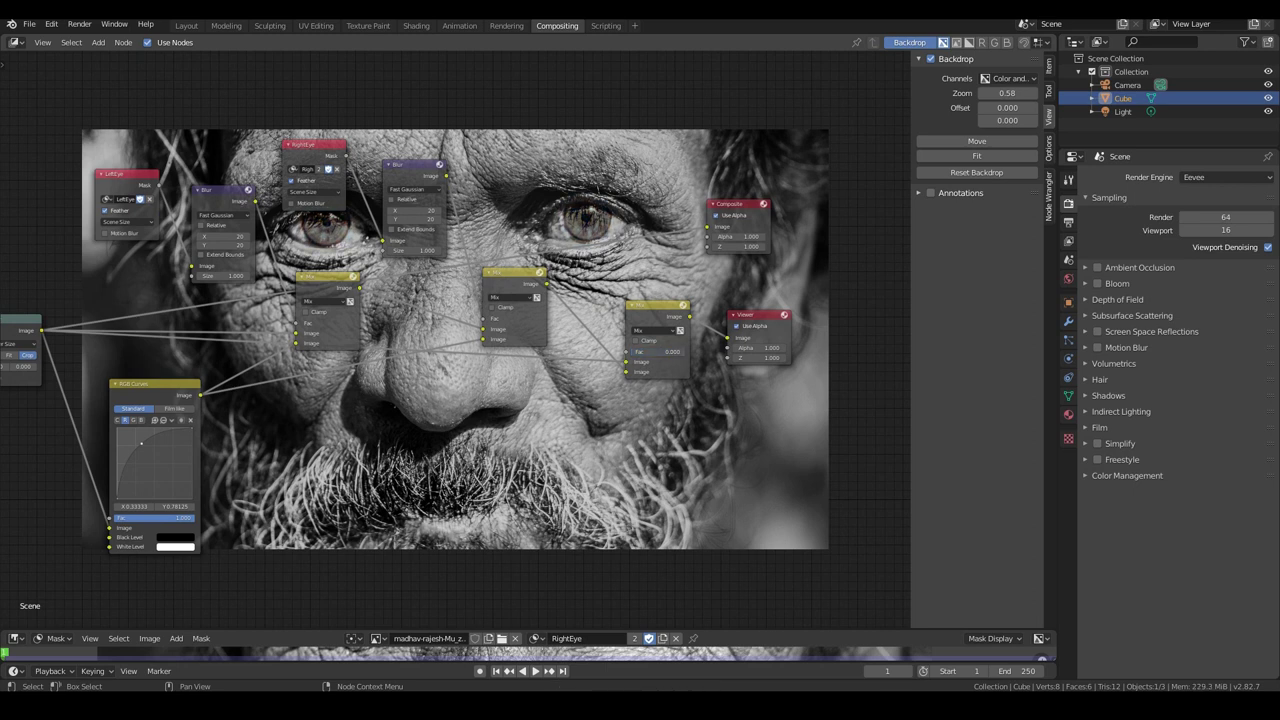
drag(636, 351, 684, 351)
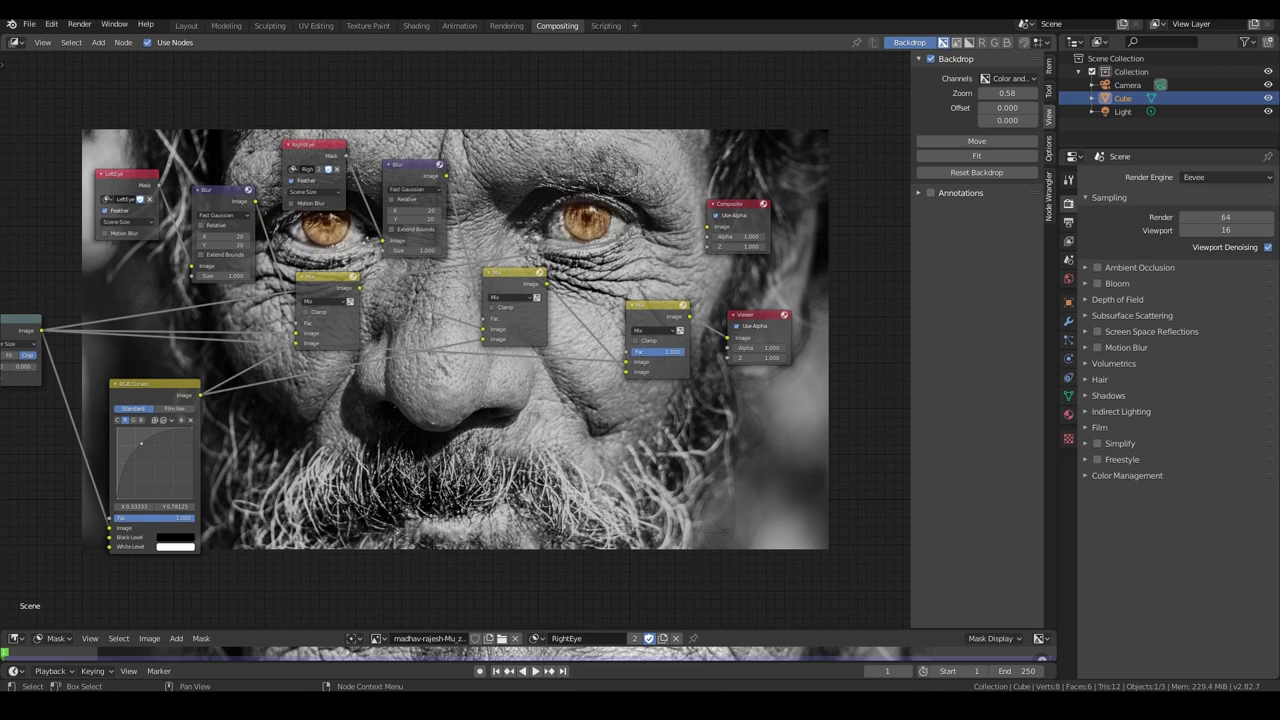
Step: Reduce the last Mix node's Fac to about 0.37 to soften the eye recolouring
drag(682, 351, 637, 351)
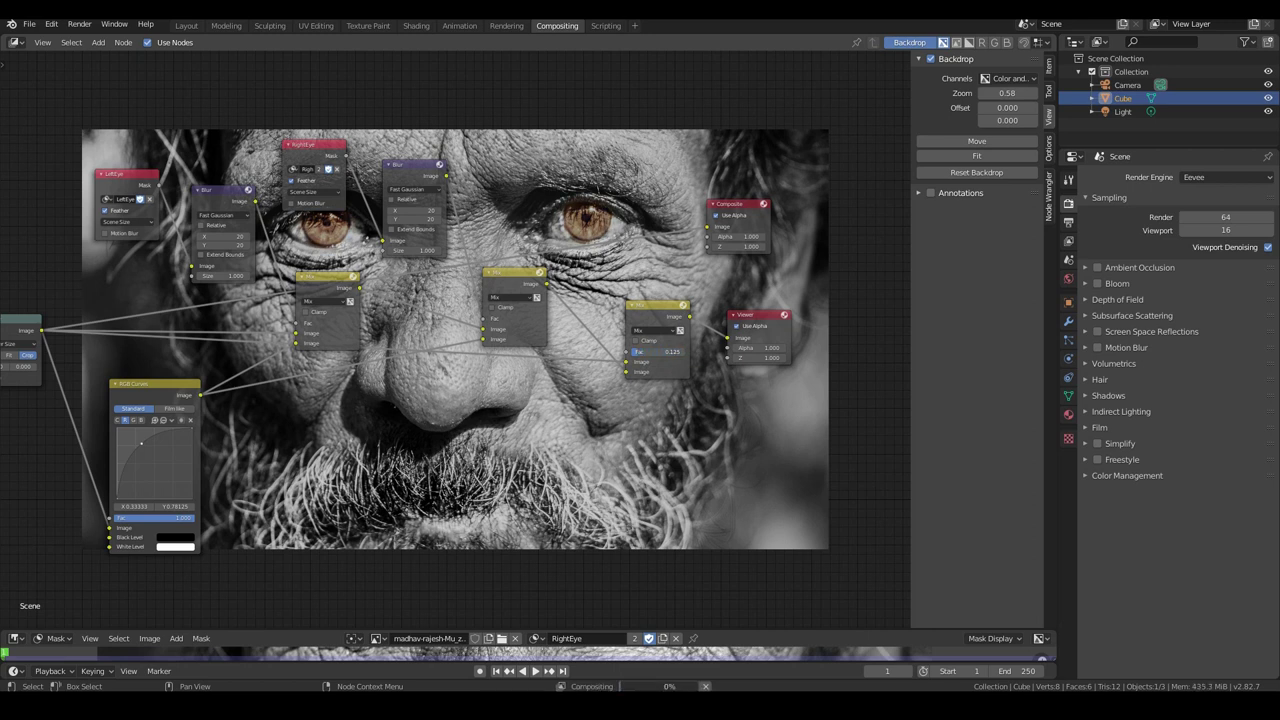
drag(637, 351, 648, 351)
scroll(455, 340, down, 5)
key(v)
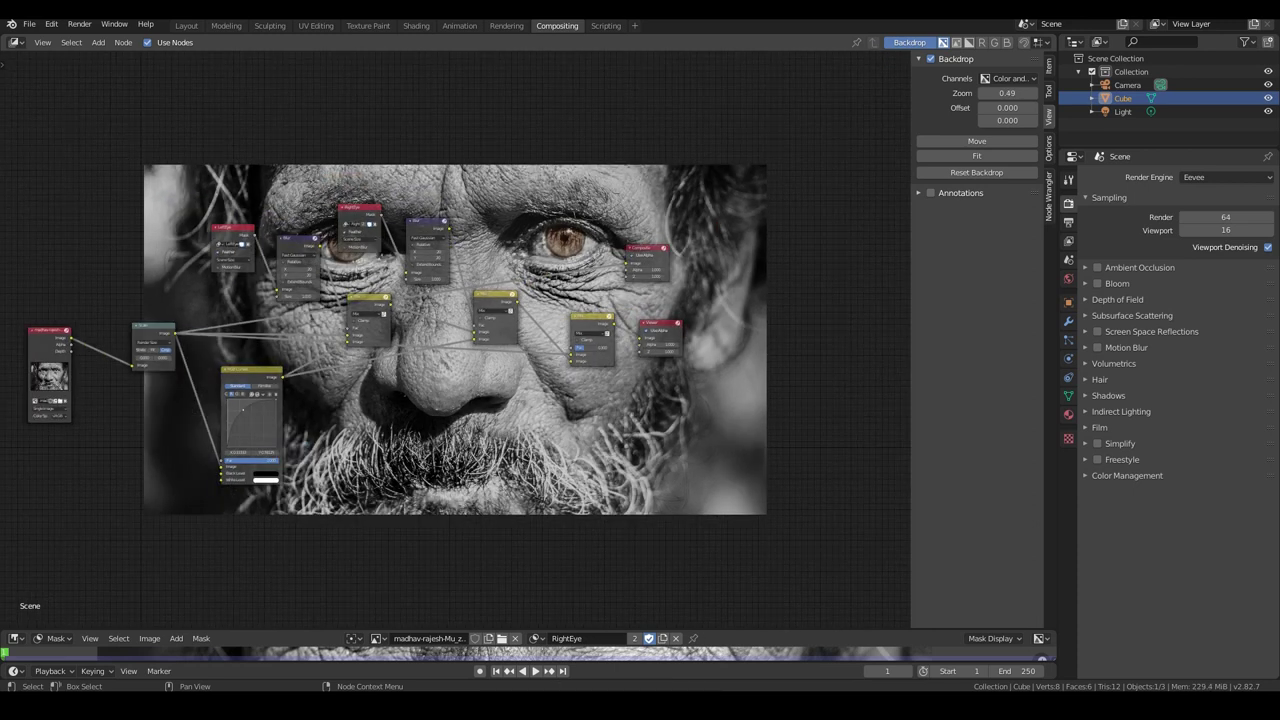
key(v)
middle_drag(480, 400, 331, 248)
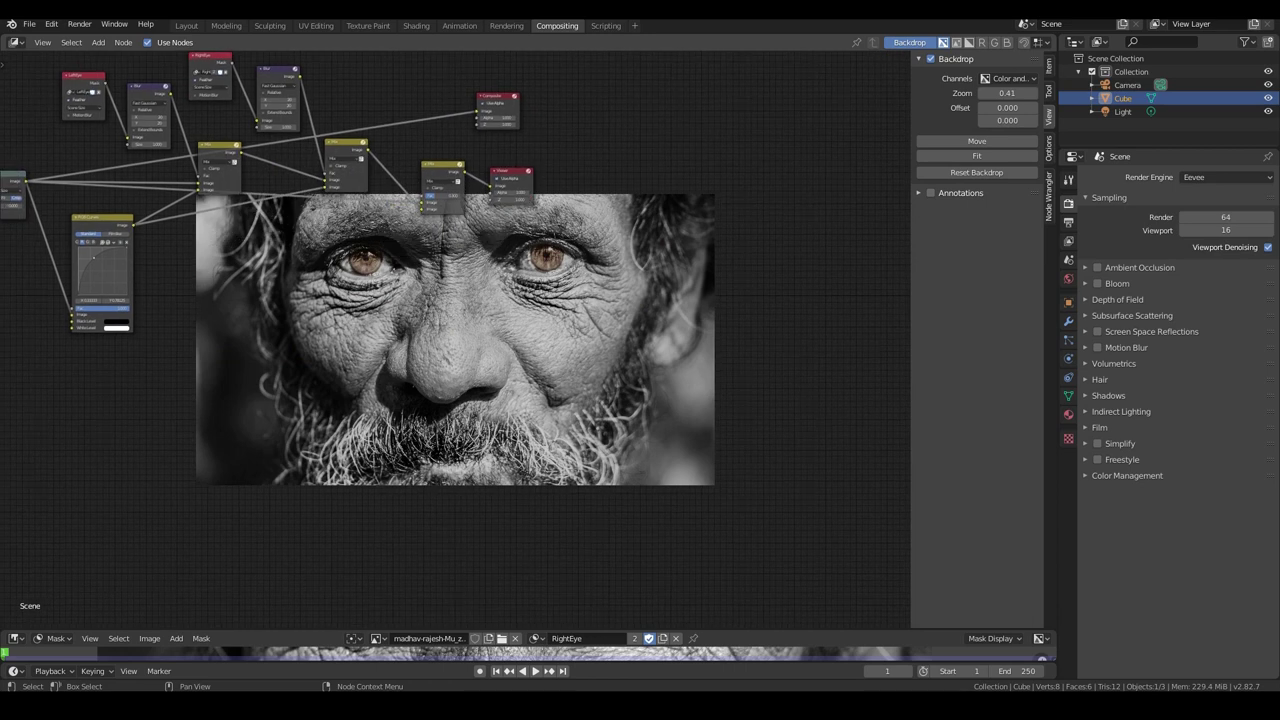
middle_drag(306, 187, 447, 326)
scroll(455, 335, up, 4)
drag(632, 334, 636, 334)
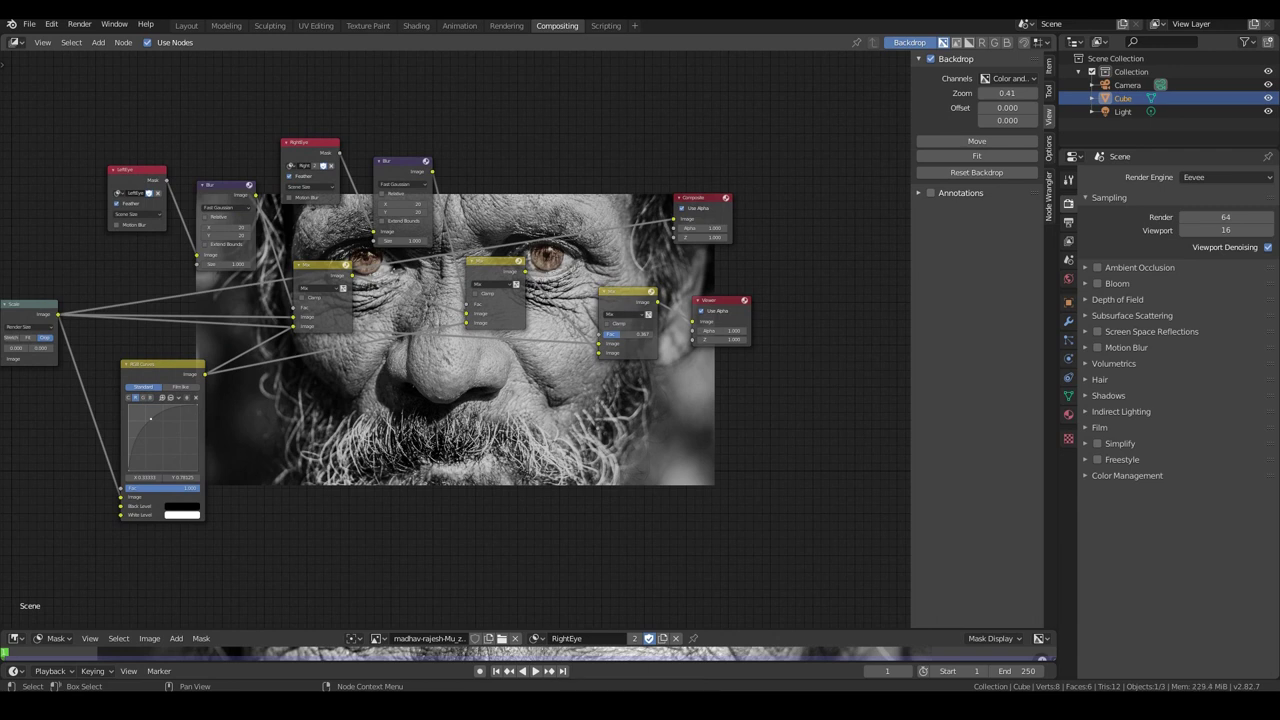
Step: Connect the last Mix node's Image output to the Composite node's Image input and render the image
drag(656, 302, 674, 219)
click(84, 24)
click(100, 39)
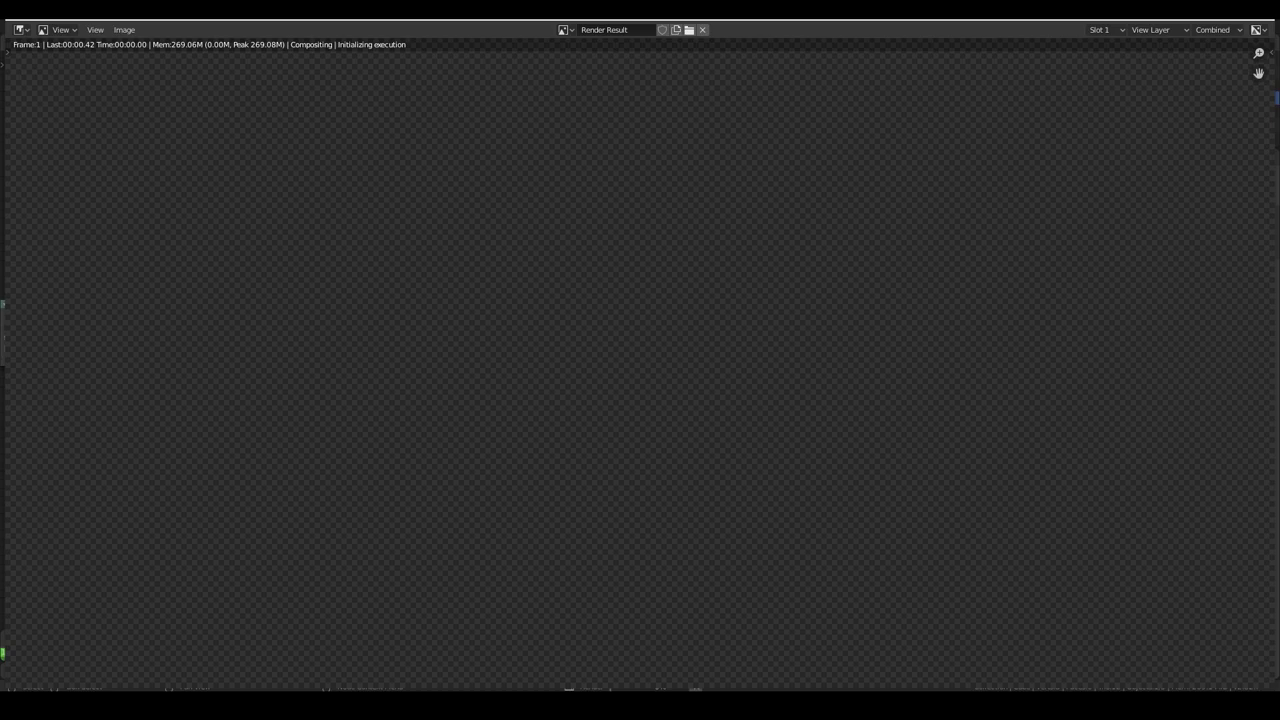
scroll(640, 363, down, 1)
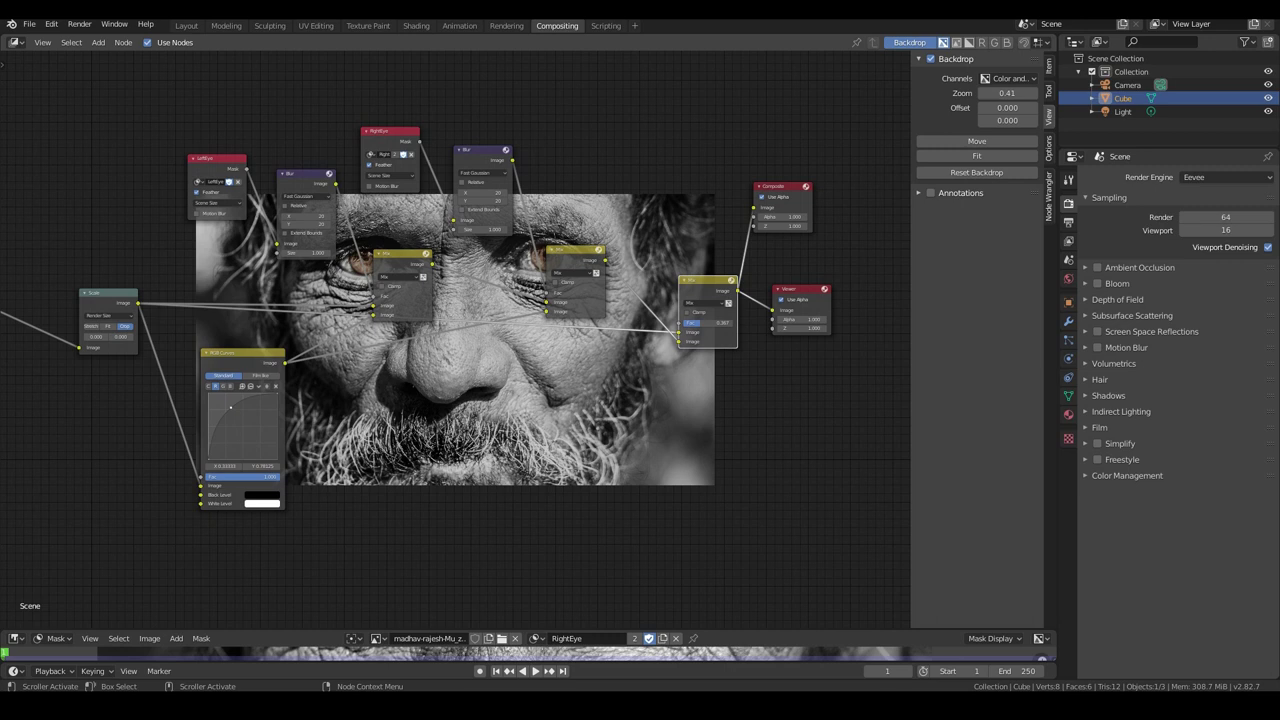
Step: Add a Movie Clip input node above the portrait's Image node
scroll(460, 335, down, 2)
middle_drag(300, 360, 625, 323)
scroll(465, 330, up, 3)
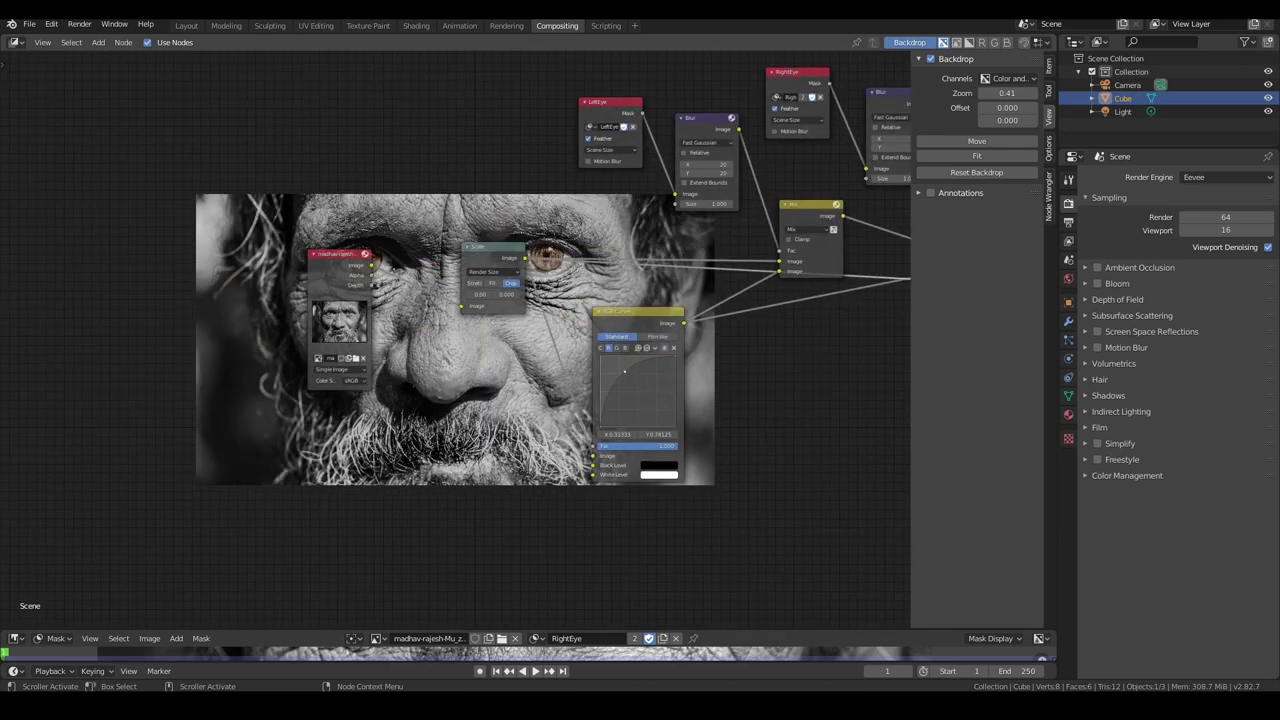
click(338, 290)
middle_drag(338, 290, 421, 314)
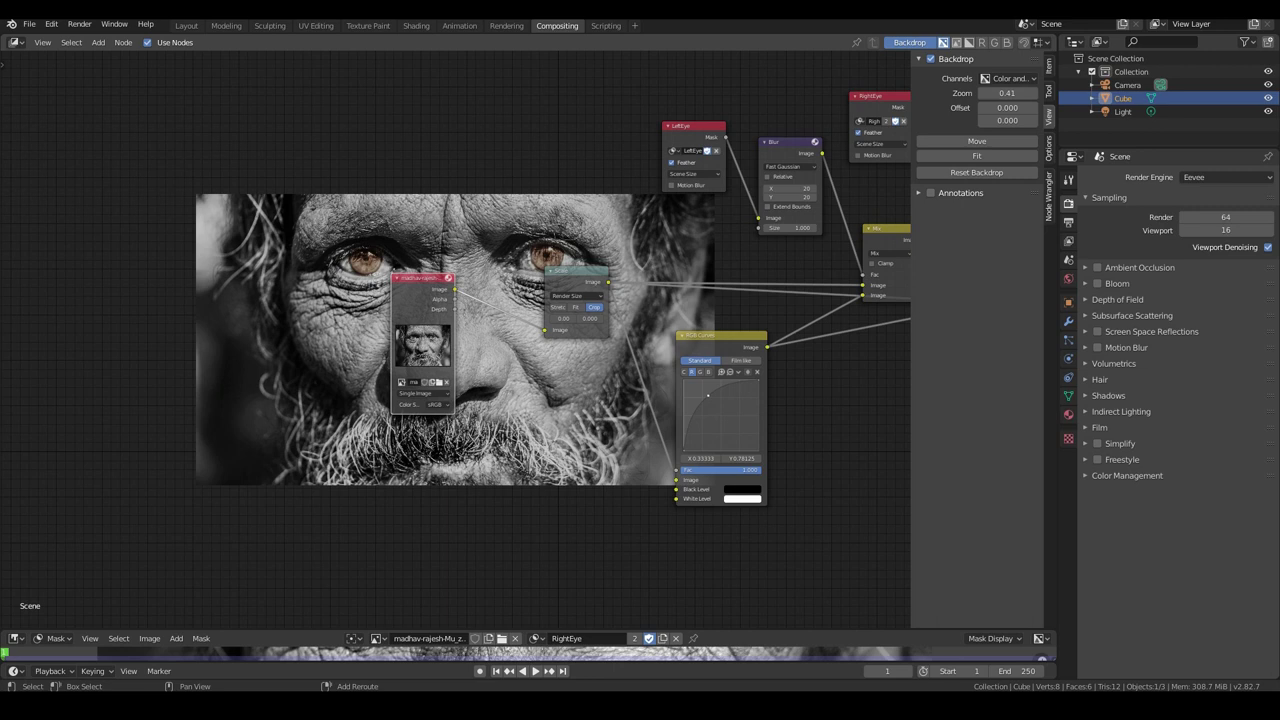
key(shift+a)
mouse_move(340, 104)
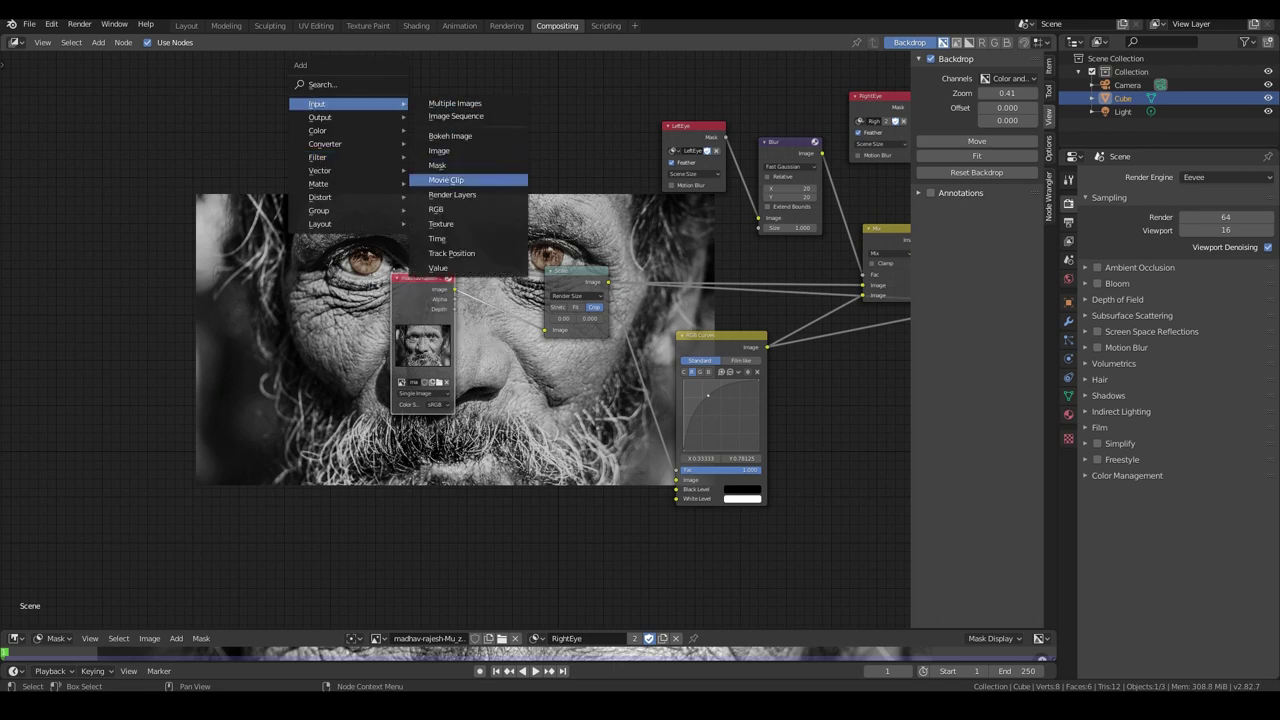
click(446, 180)
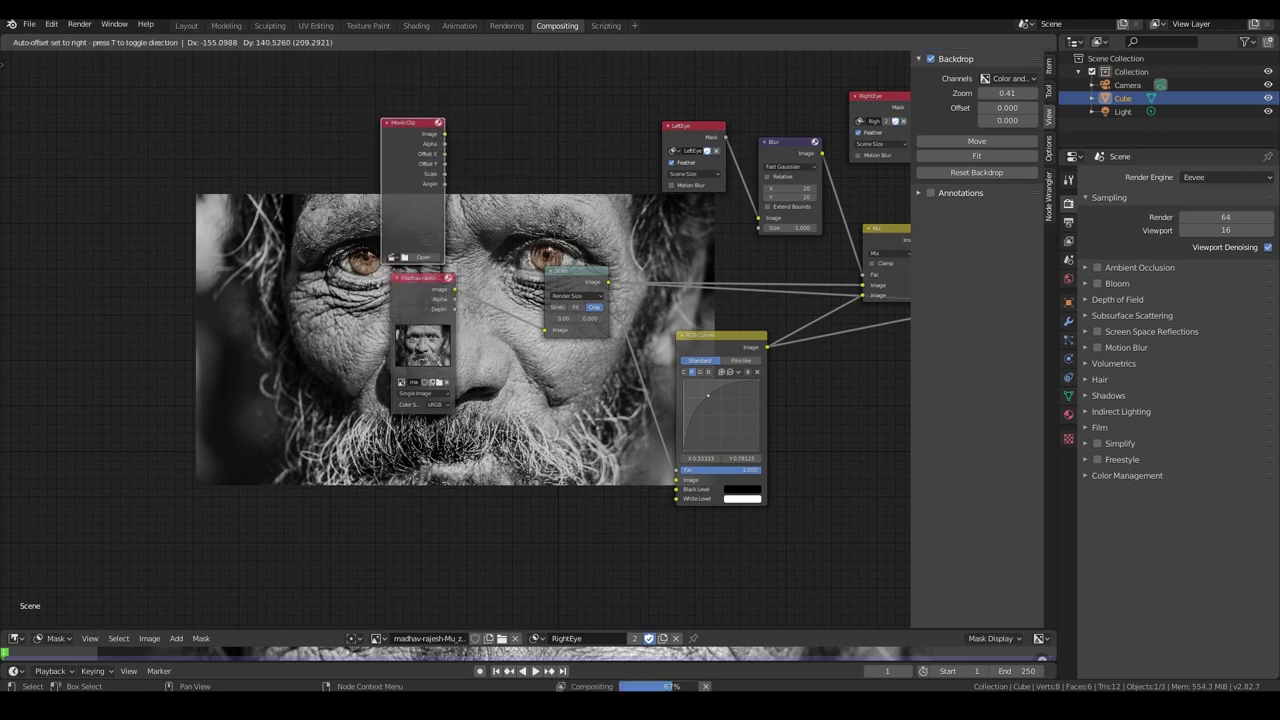
click(420, 135)
click(420, 254)
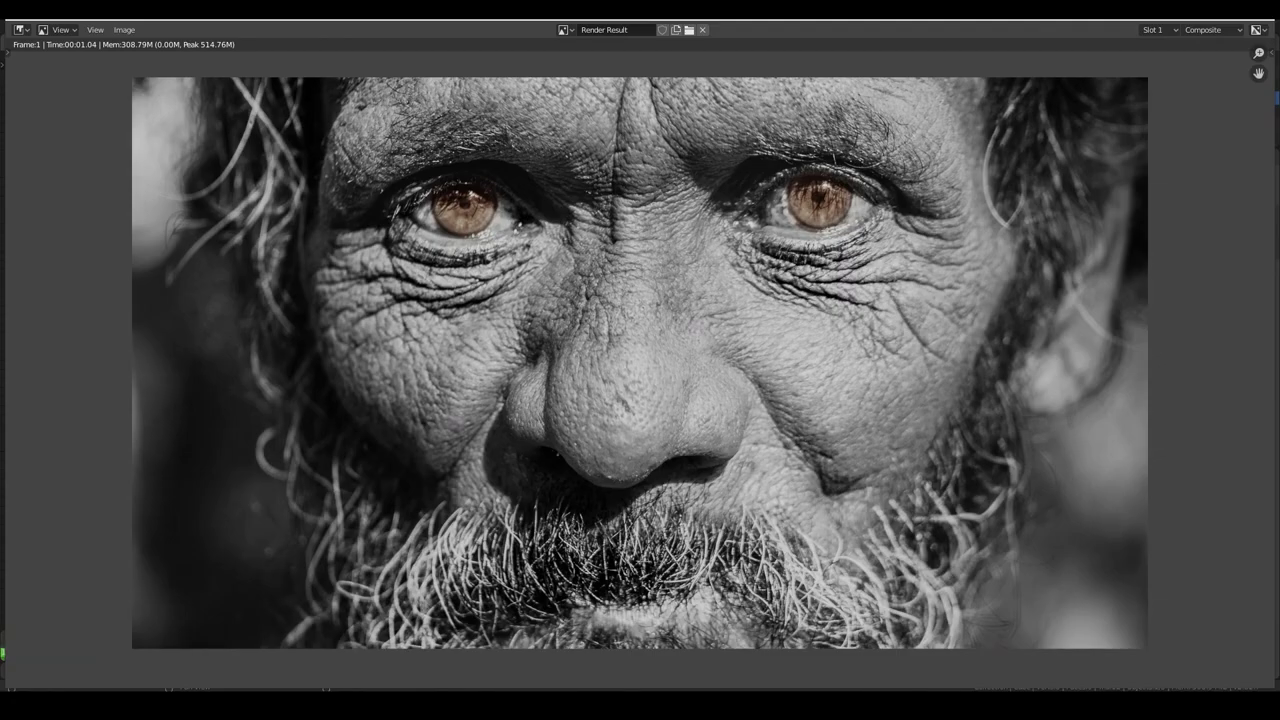
mouse_move(605, 704)
click(526, 650)
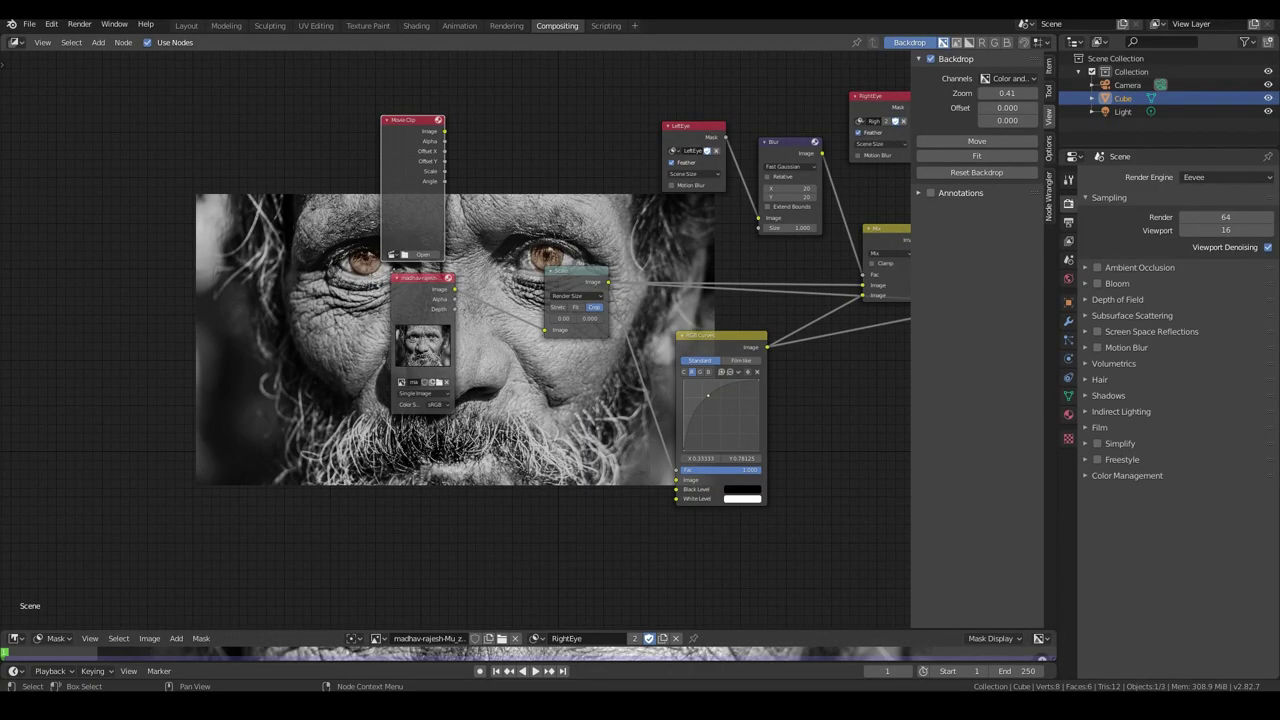
Step: Delete the Movie Clip node from above the portrait's Image node
middle_drag(860, 370, 683, 394)
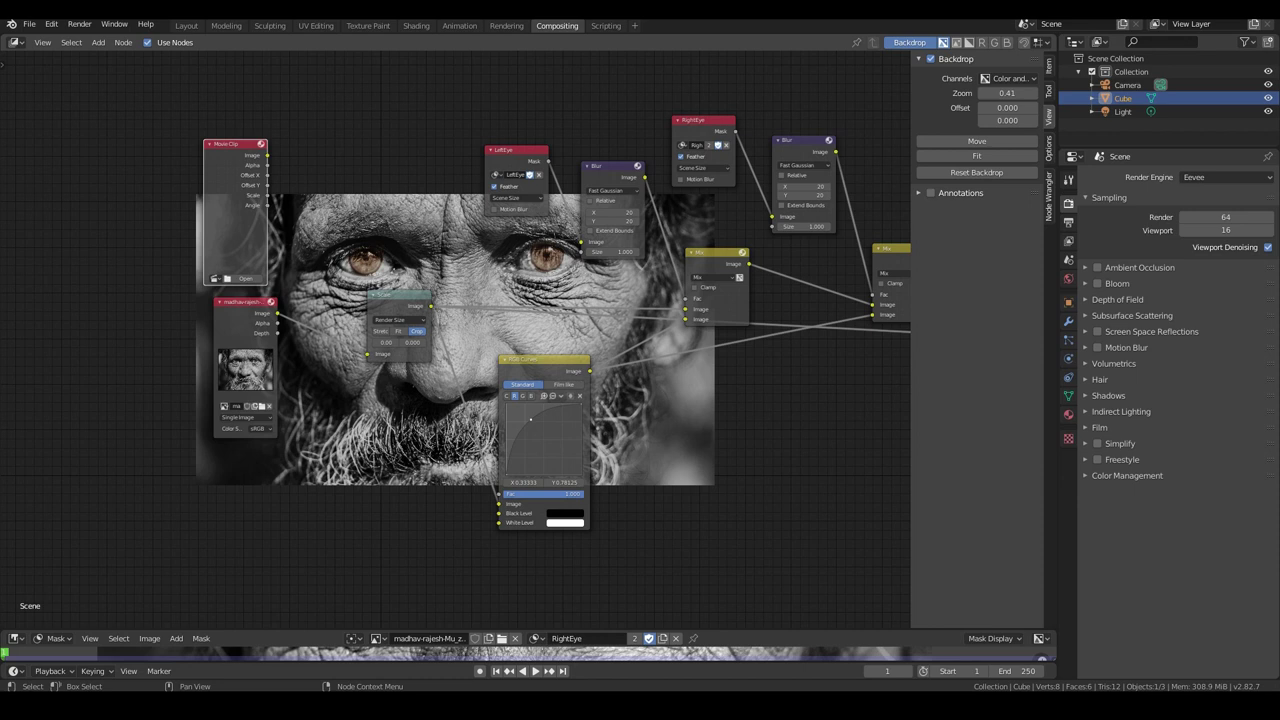
scroll(555, 330, down, 1)
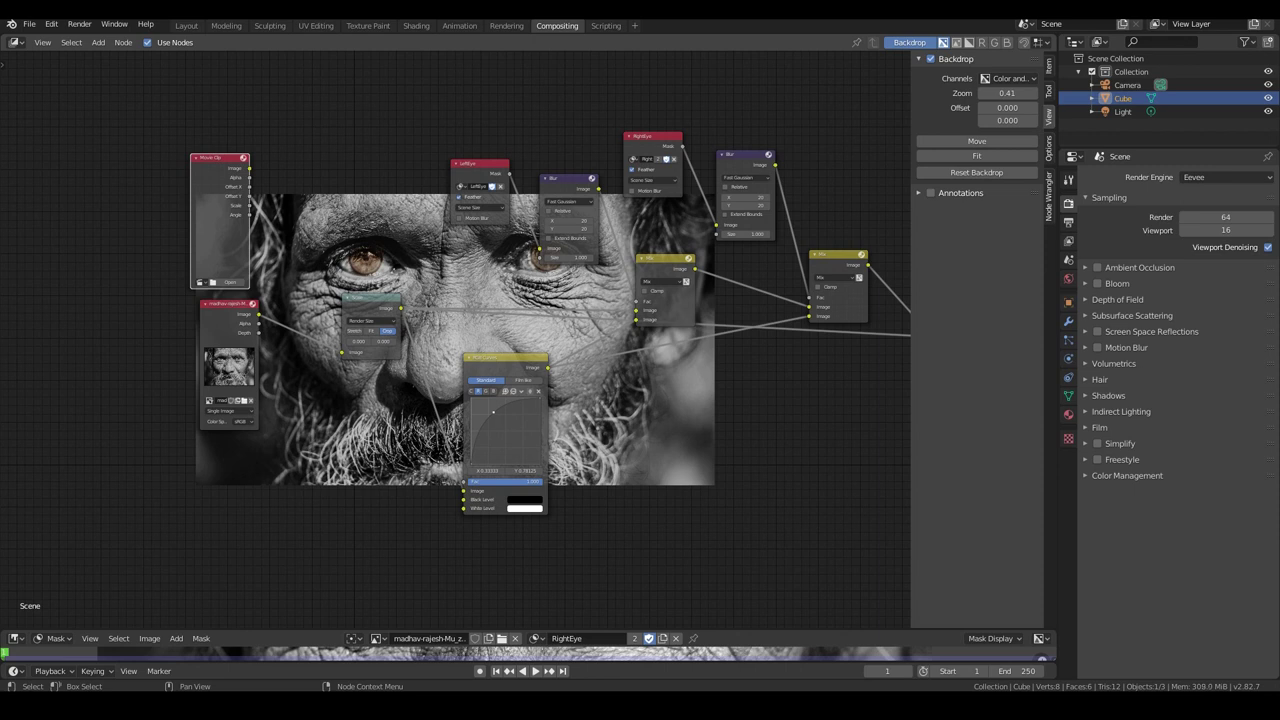
key(x)
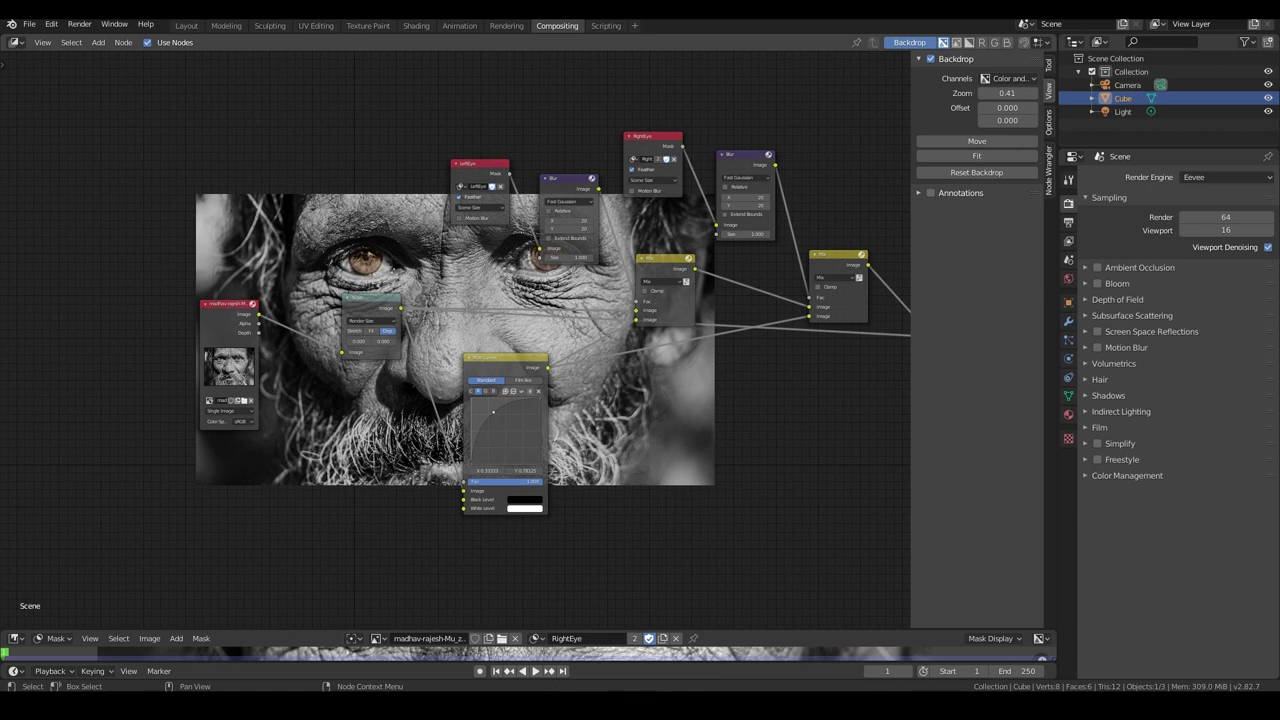